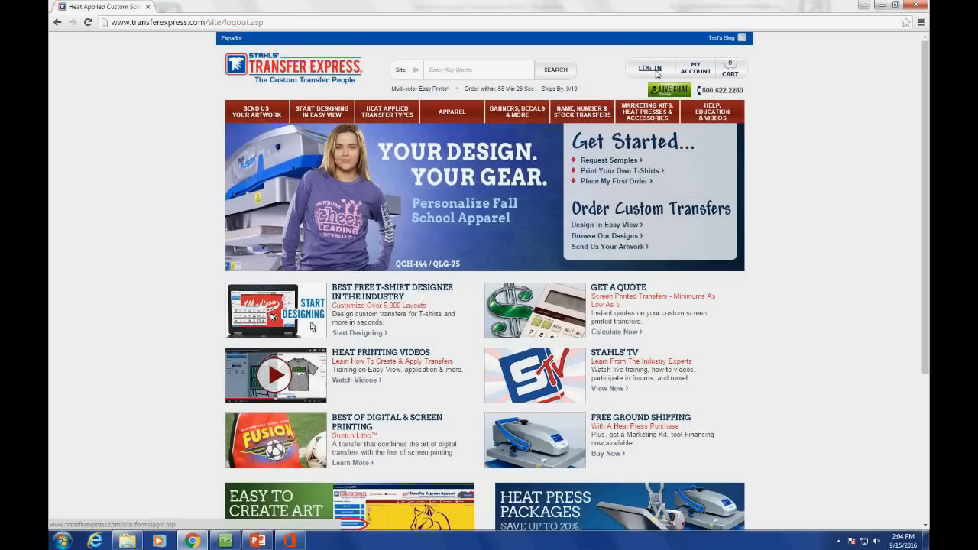
Step: Sign in to the Transfer Express dealer account with the autofilled saved dealer ID
click(656, 70)
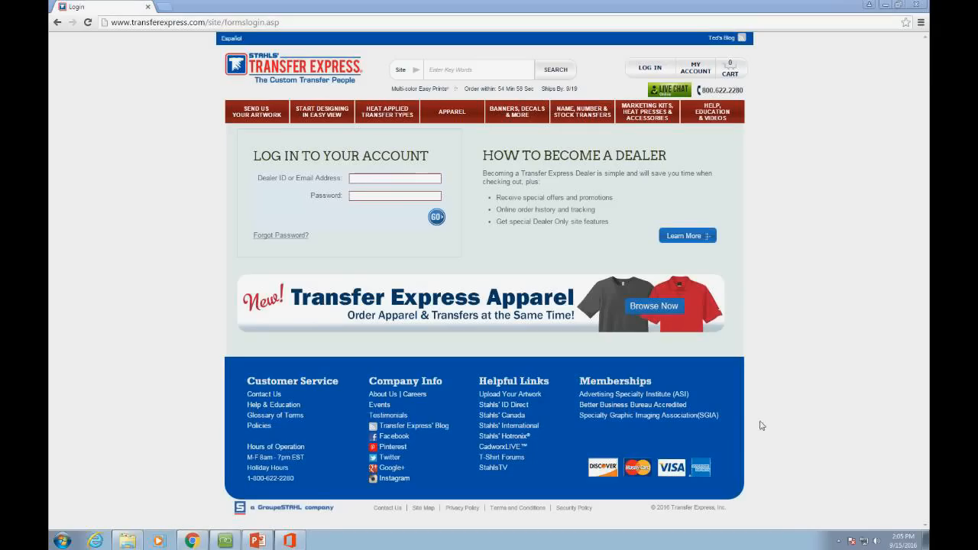
click(396, 178)
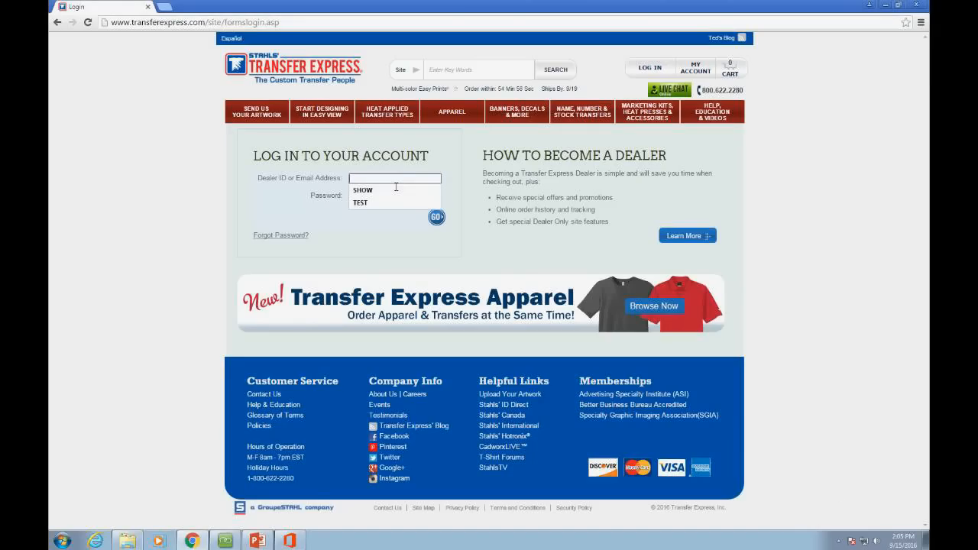
text(test)
key(Return)
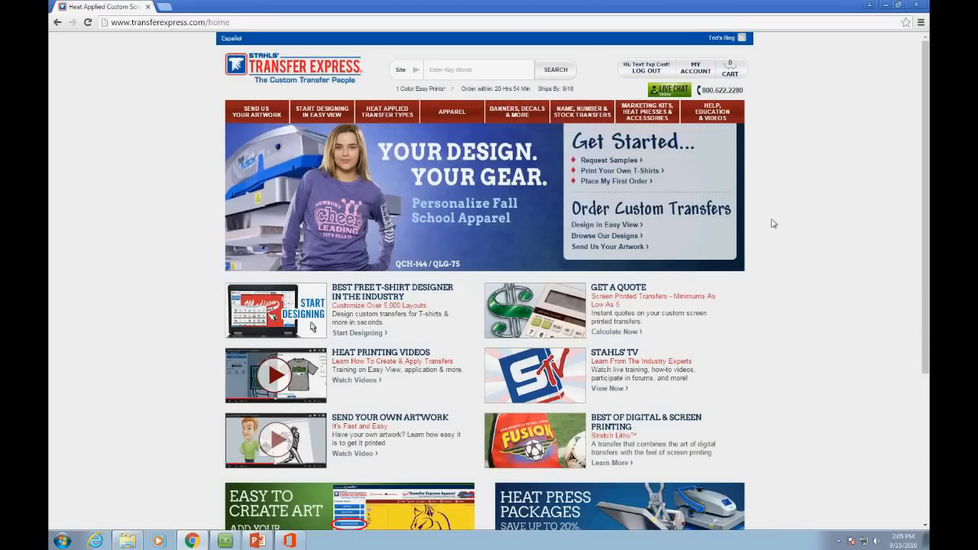
Step: Launch Easy View from the Start Designing in Easy View tab
mouse_move(329, 113)
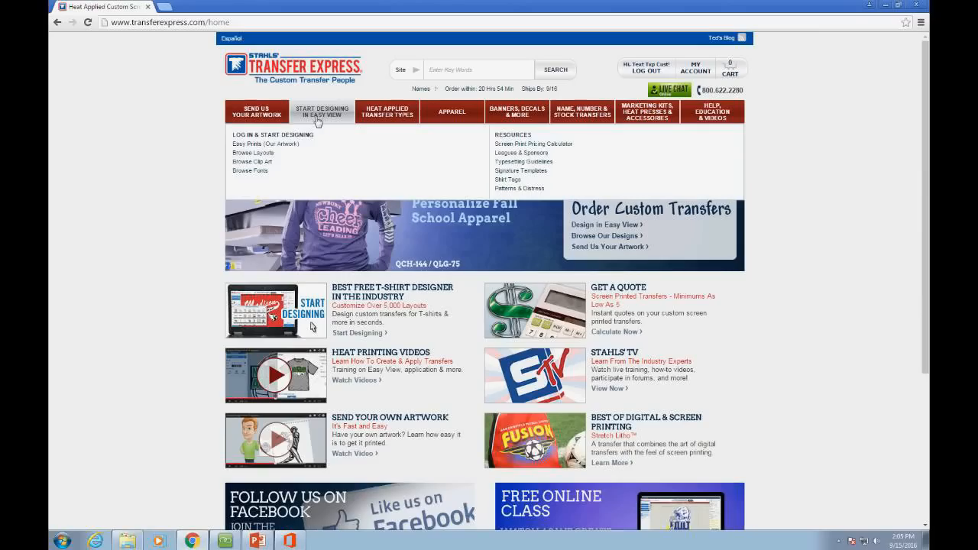
click(311, 120)
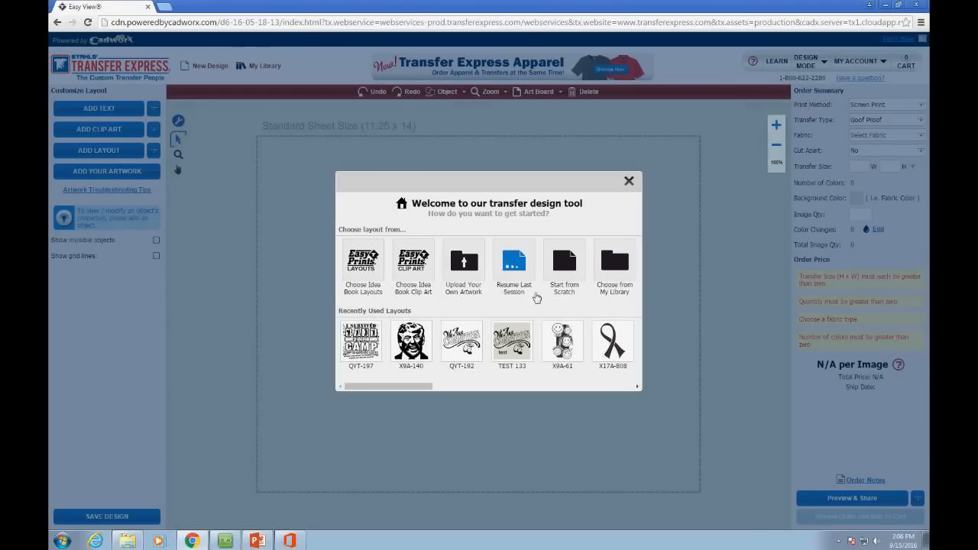
Step: Open the Idea Book Layouts and scroll through the layout grid
click(375, 265)
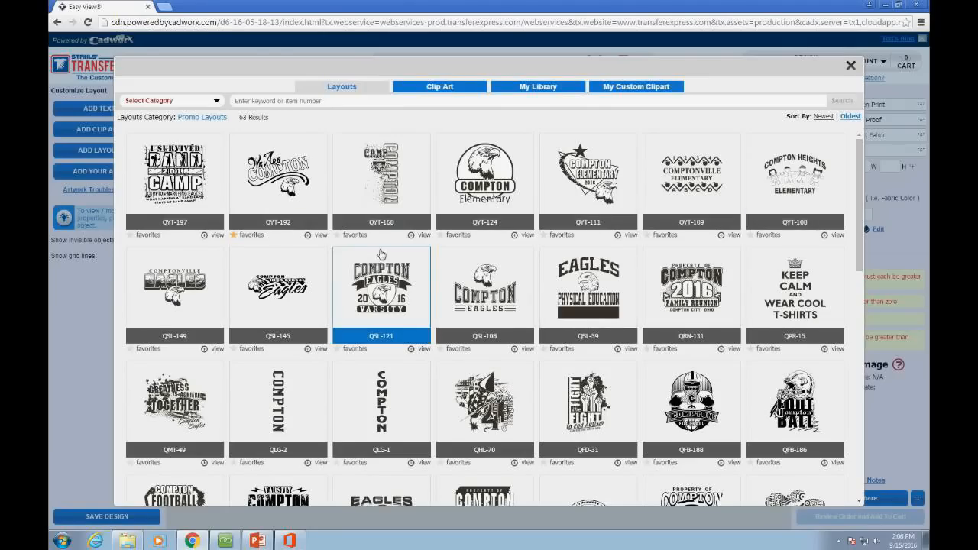
click(217, 105)
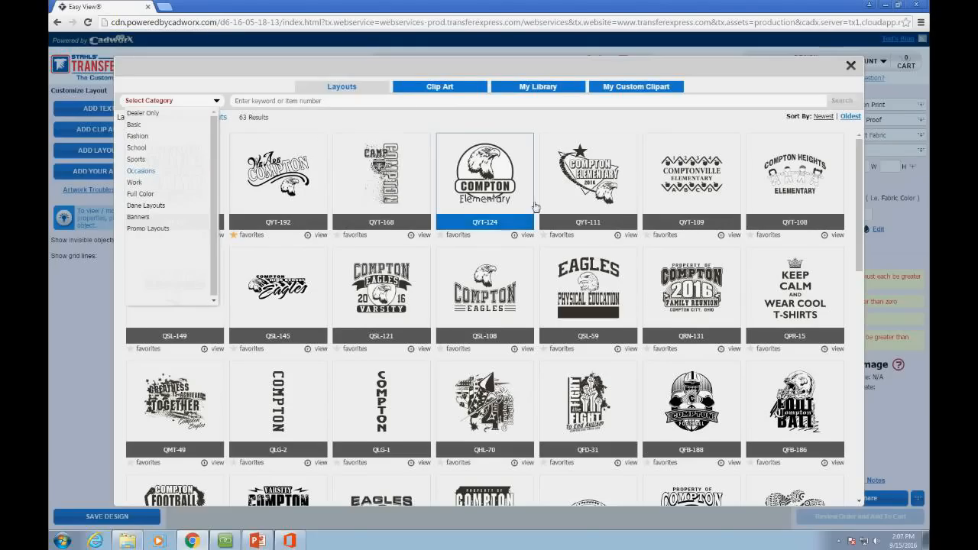
scroll(535, 207, down, 1)
scroll(539, 207, down, 2)
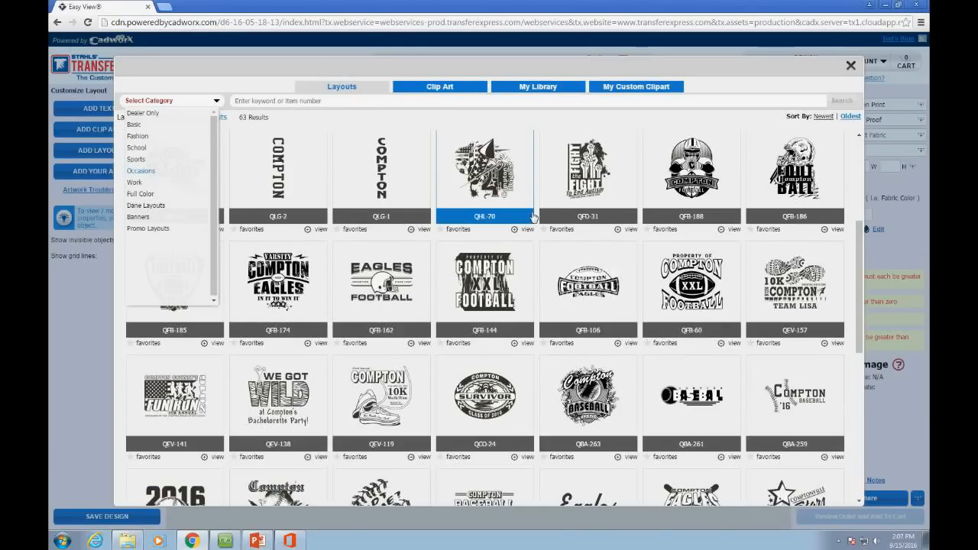
scroll(532, 218, down, 1)
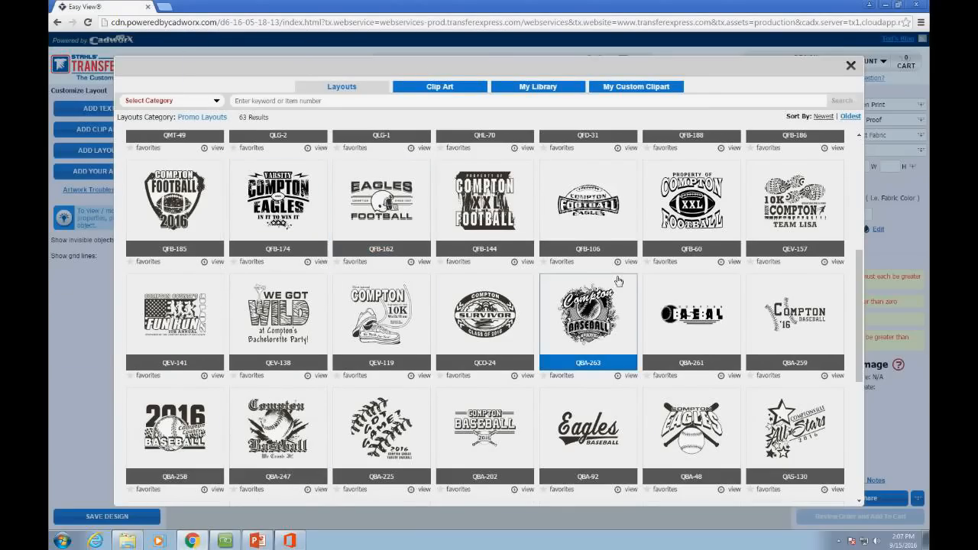
scroll(594, 289, down, 1)
scroll(535, 344, down, 1)
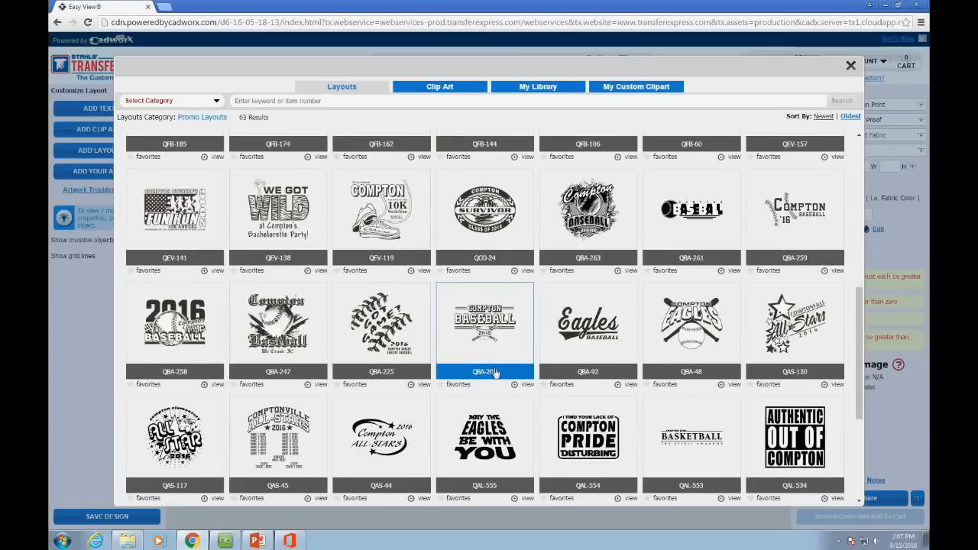
scroll(518, 373, down, 4)
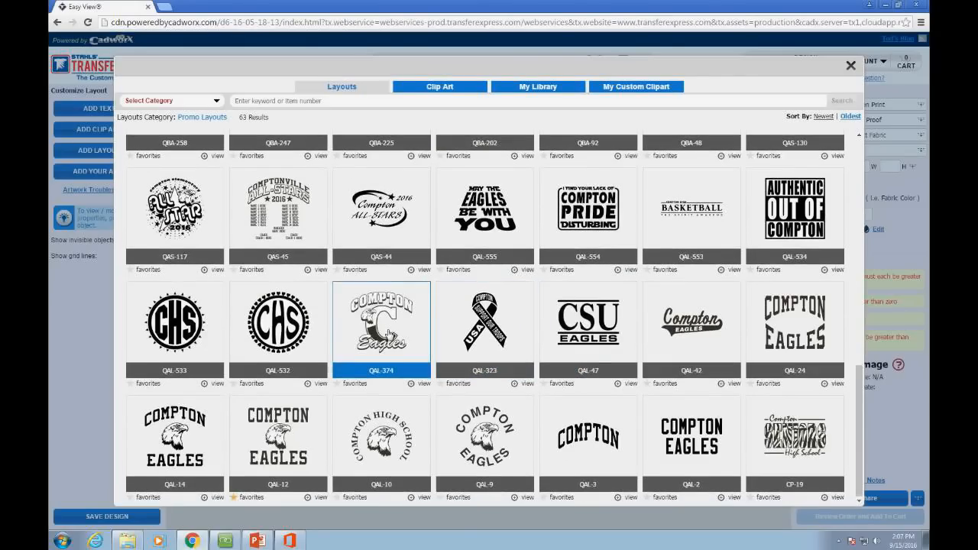
scroll(389, 334, up, 1)
Step: Filter layouts to Basic > Text Only, scroll the 78 results, then view Clip Art
click(203, 104)
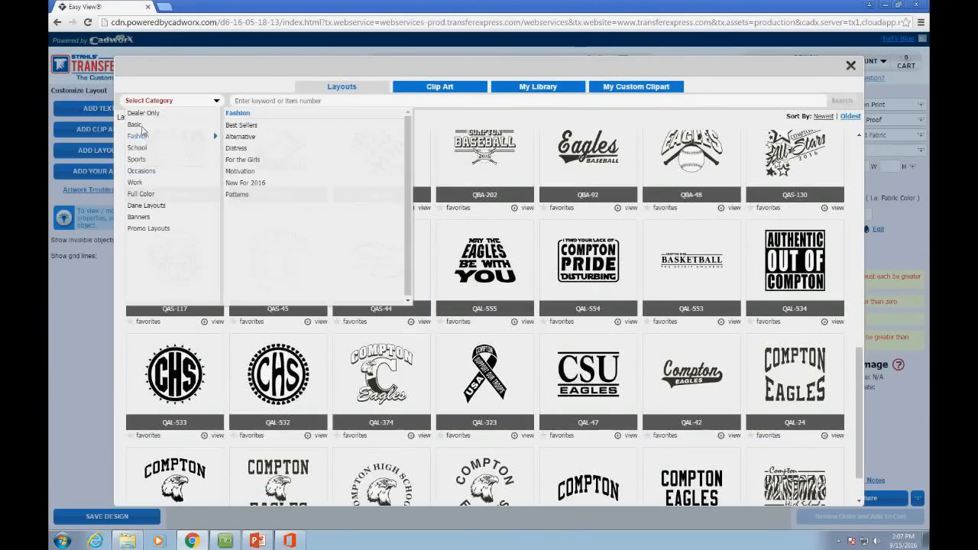
mouse_move(140, 129)
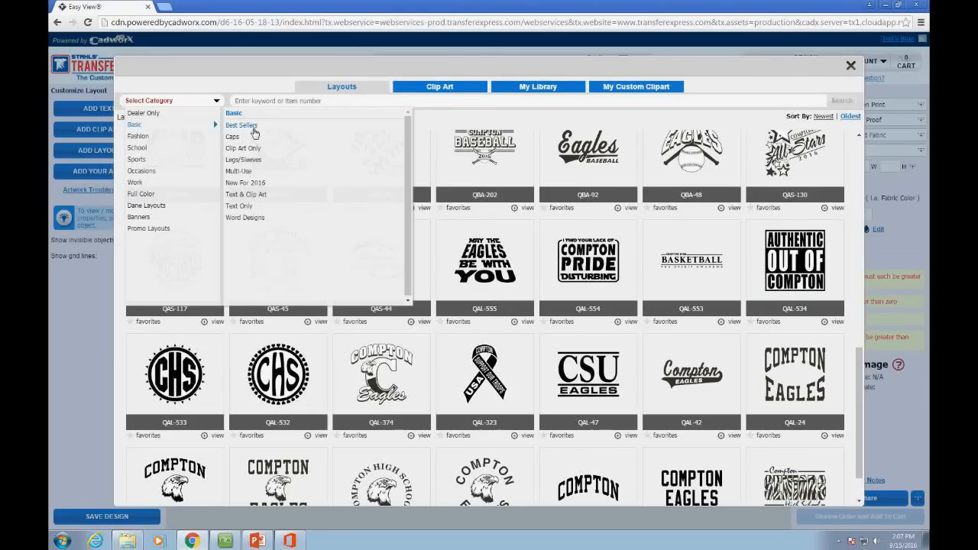
click(253, 206)
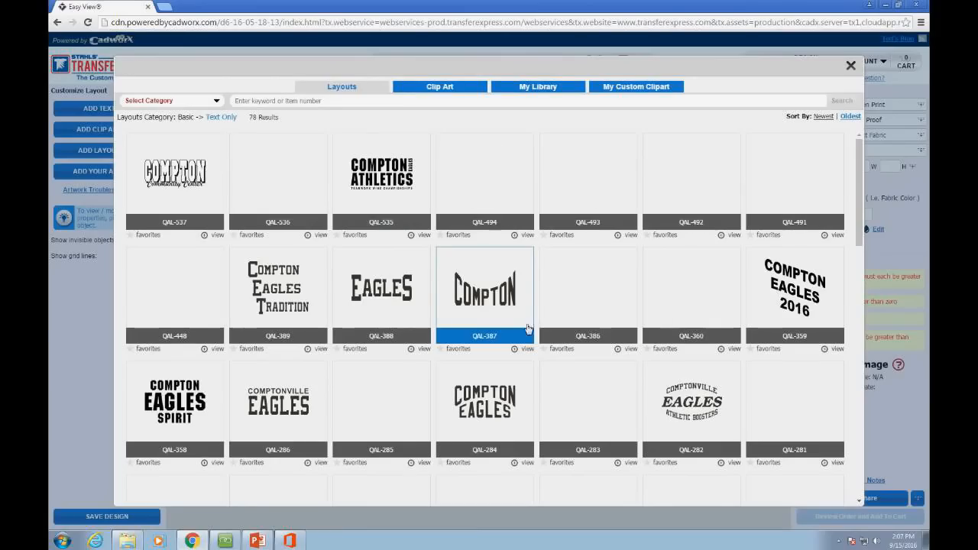
click(168, 101)
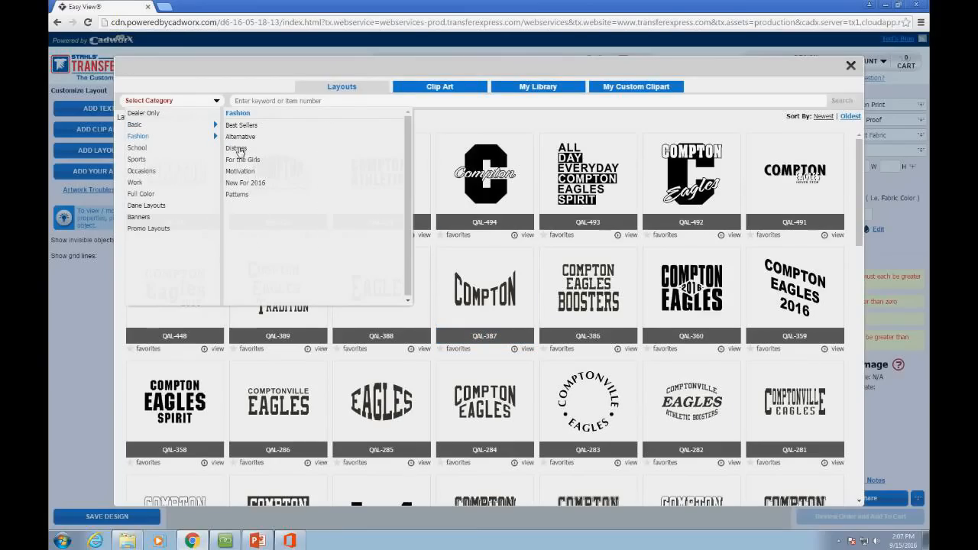
mouse_move(145, 195)
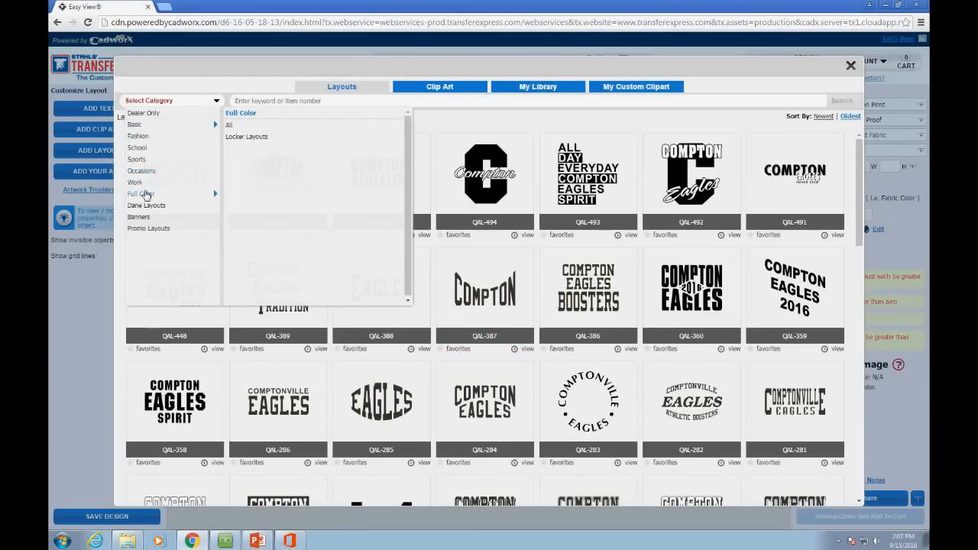
mouse_move(136, 160)
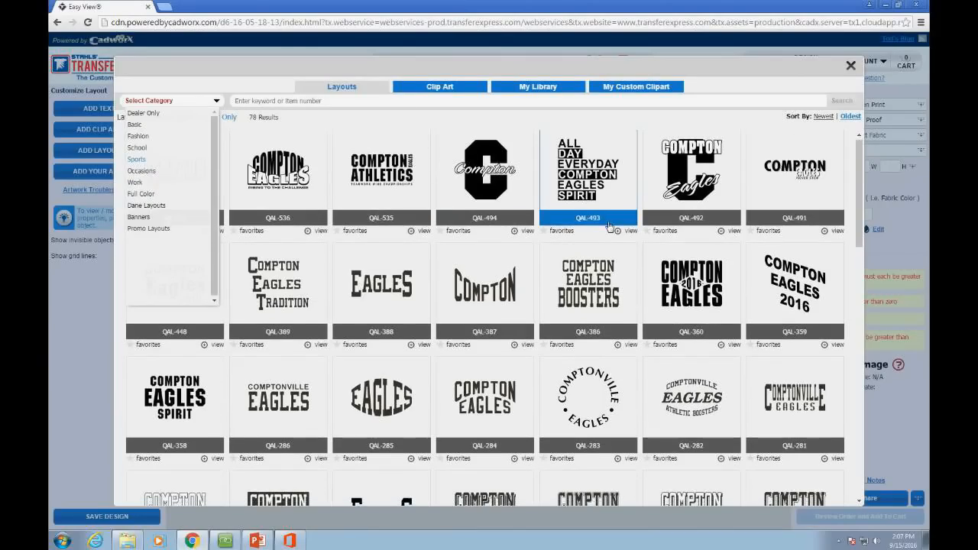
scroll(654, 241, down, 1)
scroll(655, 241, down, 5)
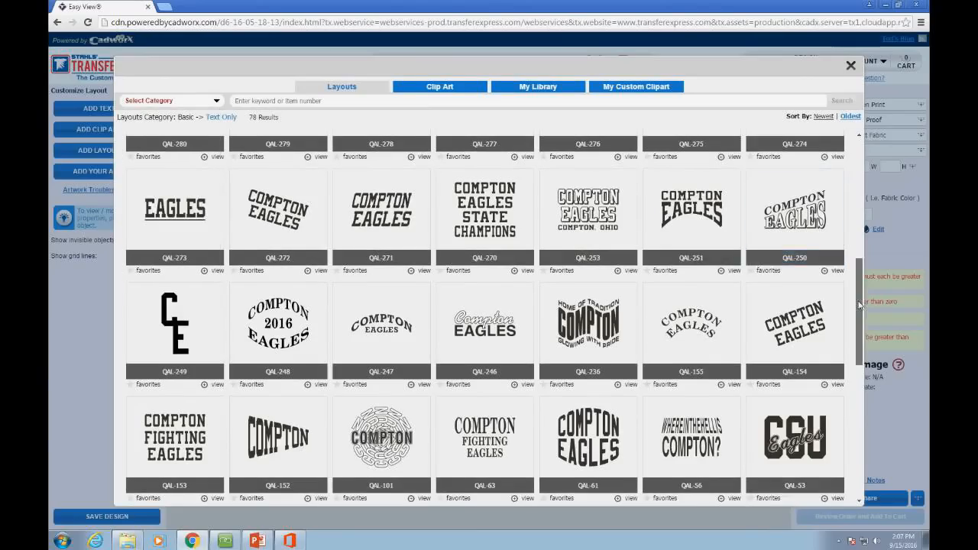
drag(861, 313, 863, 240)
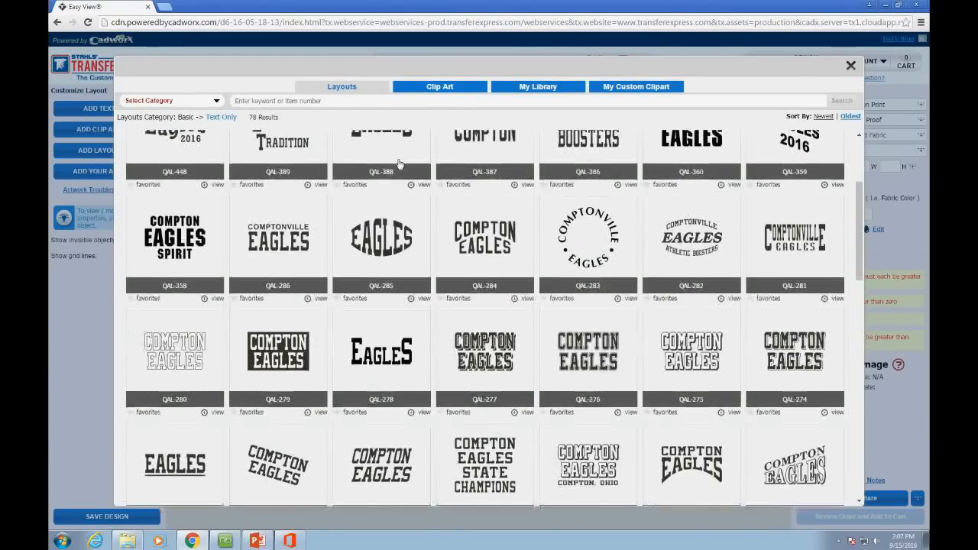
click(449, 90)
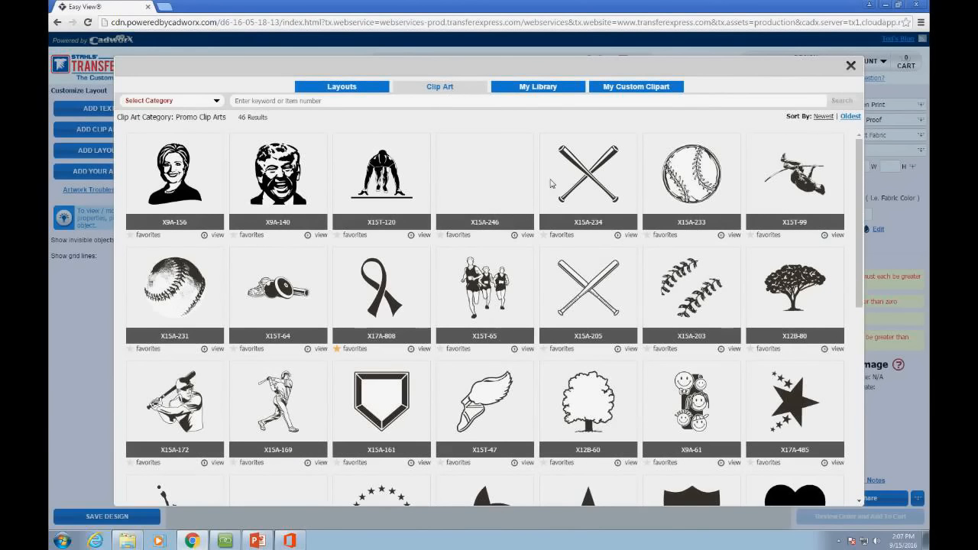
Step: Show My Library's My Custom Clipart and select CCAtest-47, CCAtest-53 and CCATEST-44
drag(861, 191, 862, 146)
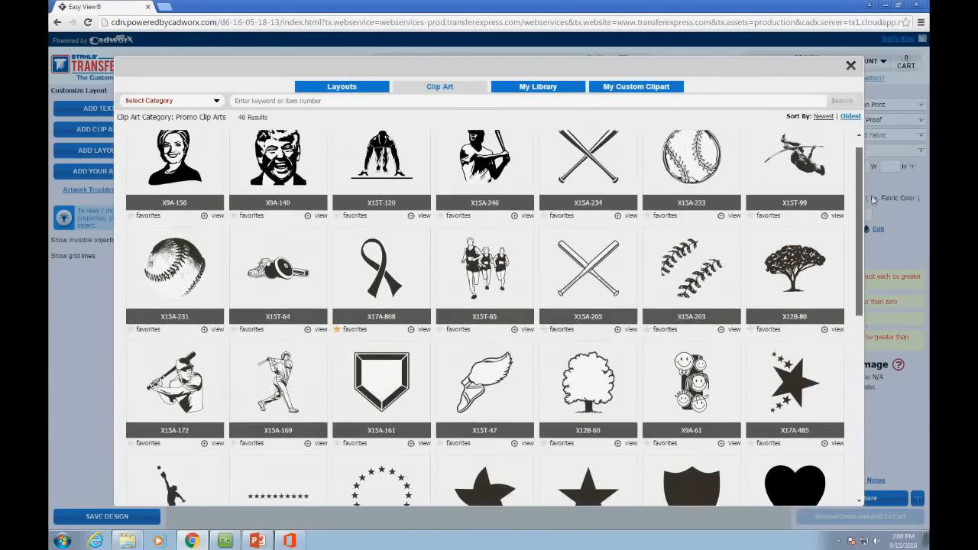
click(545, 86)
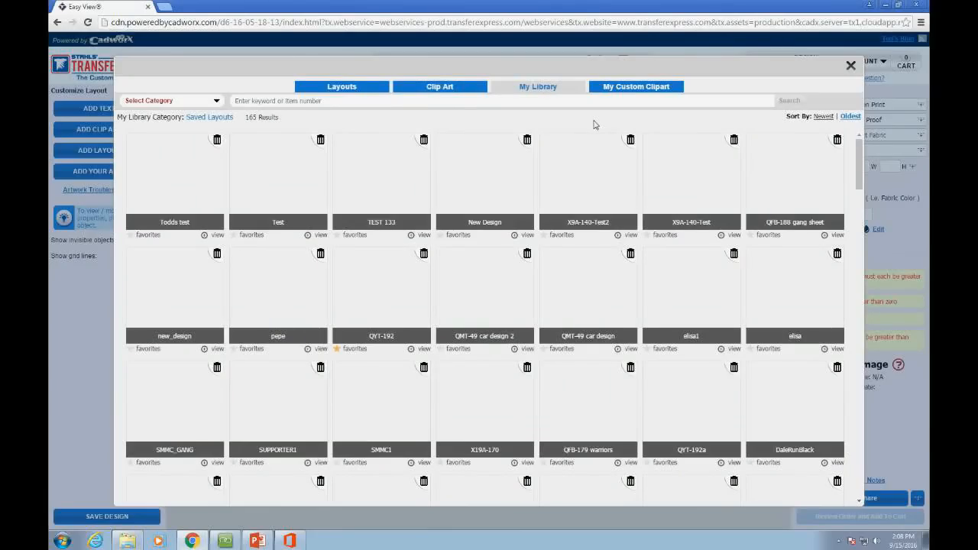
click(624, 89)
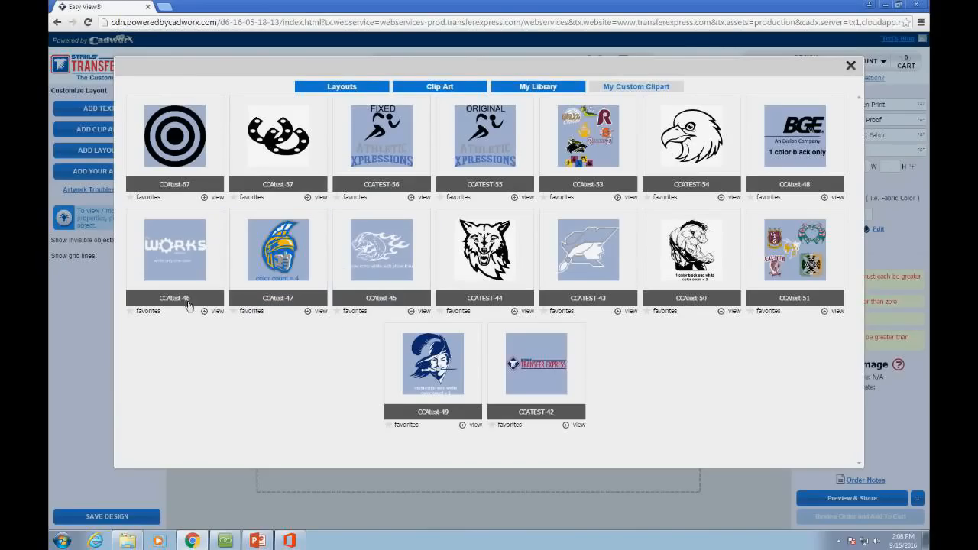
click(273, 286)
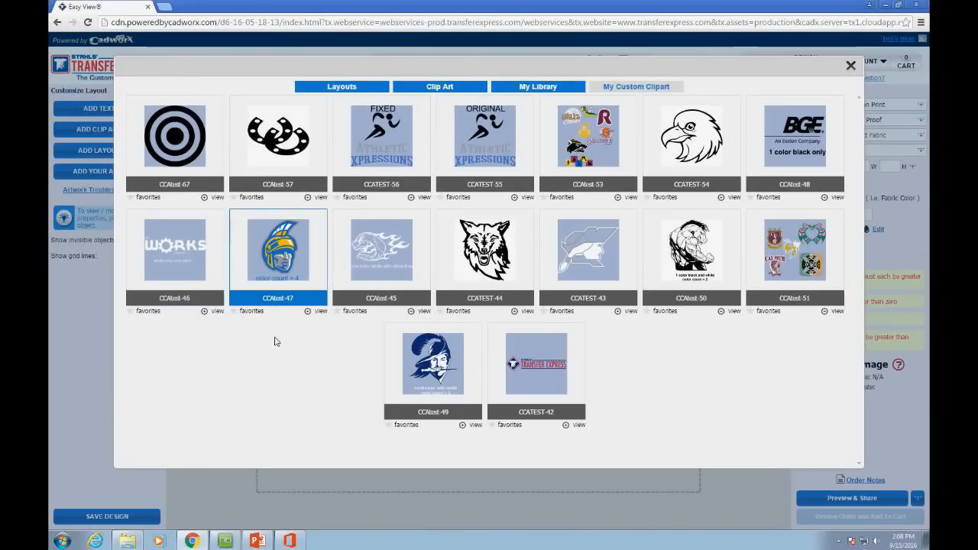
click(624, 183)
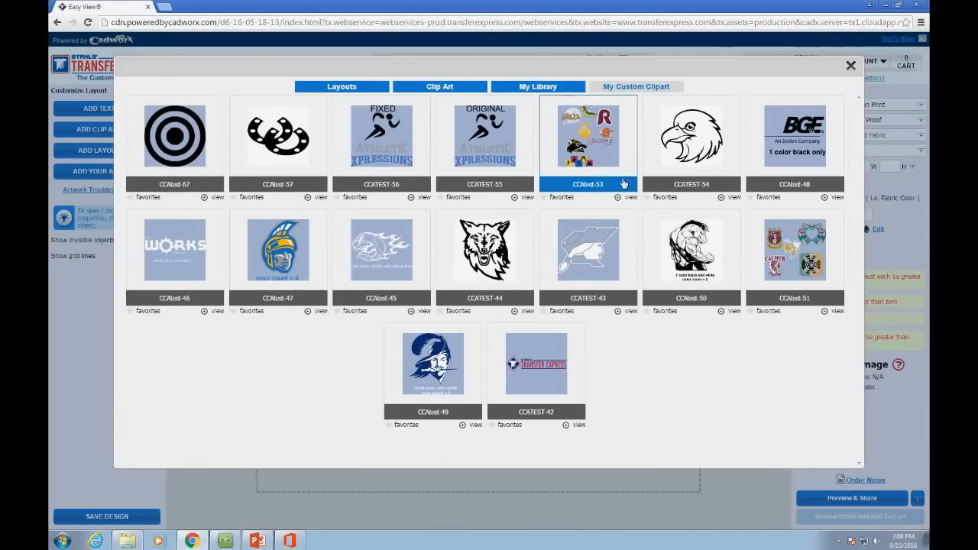
click(508, 258)
Step: Filter layouts to Basic text-and-clip-art, scroll to the bottom, and load QAL-12 COMPTON EAGLES
click(347, 88)
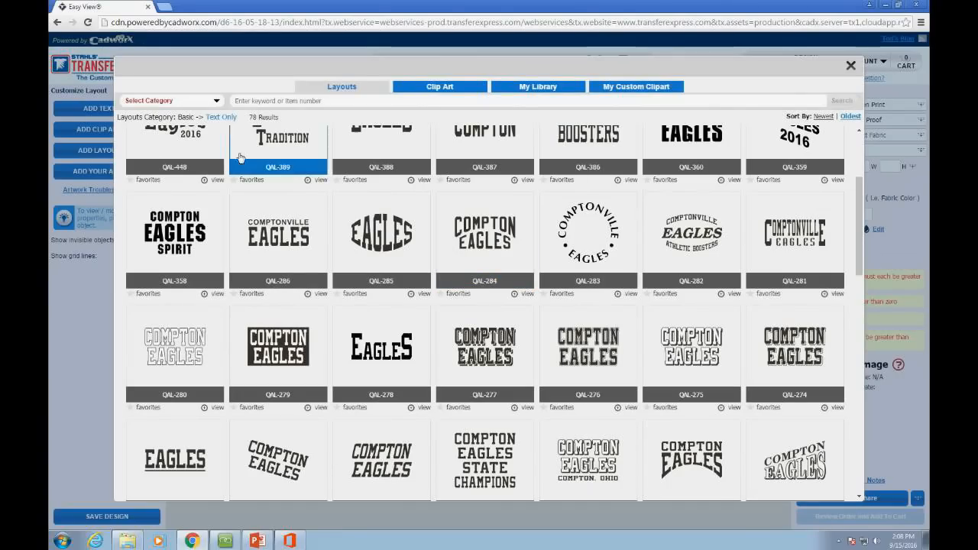
click(216, 101)
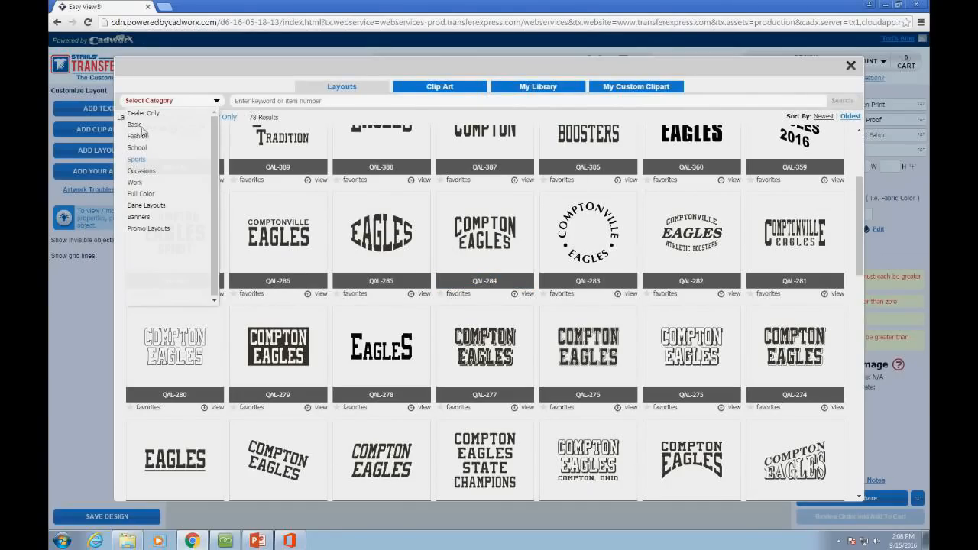
mouse_move(141, 125)
click(248, 195)
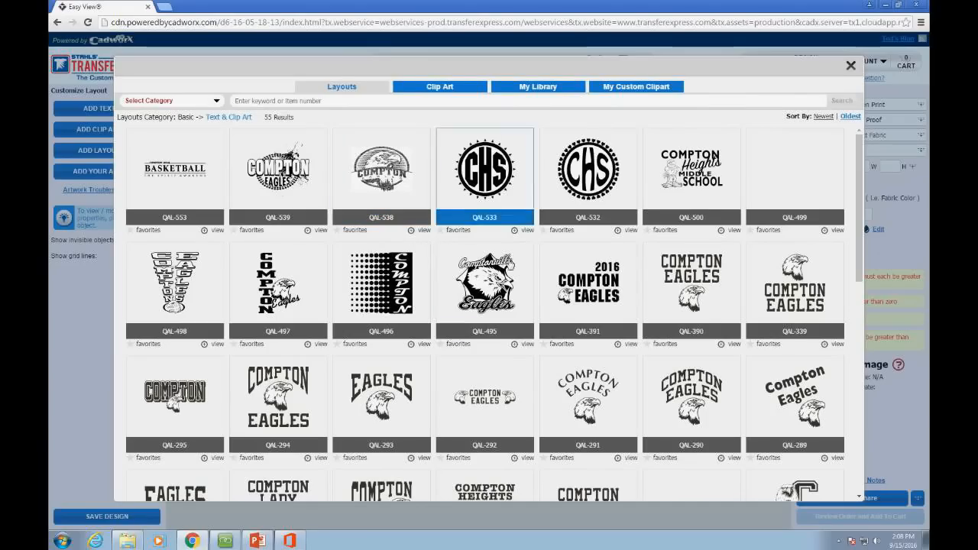
scroll(518, 354, down, 1)
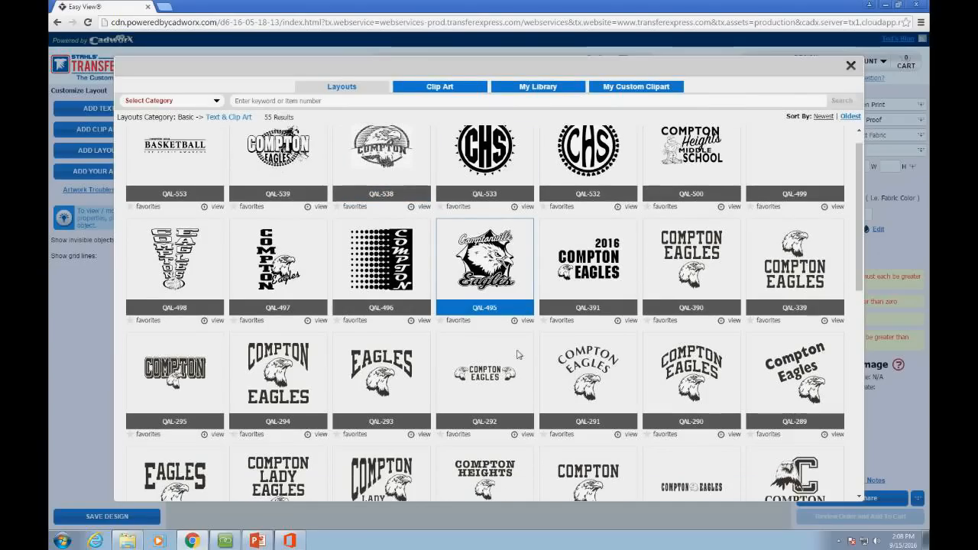
scroll(517, 354, down, 3)
scroll(517, 354, down, 2)
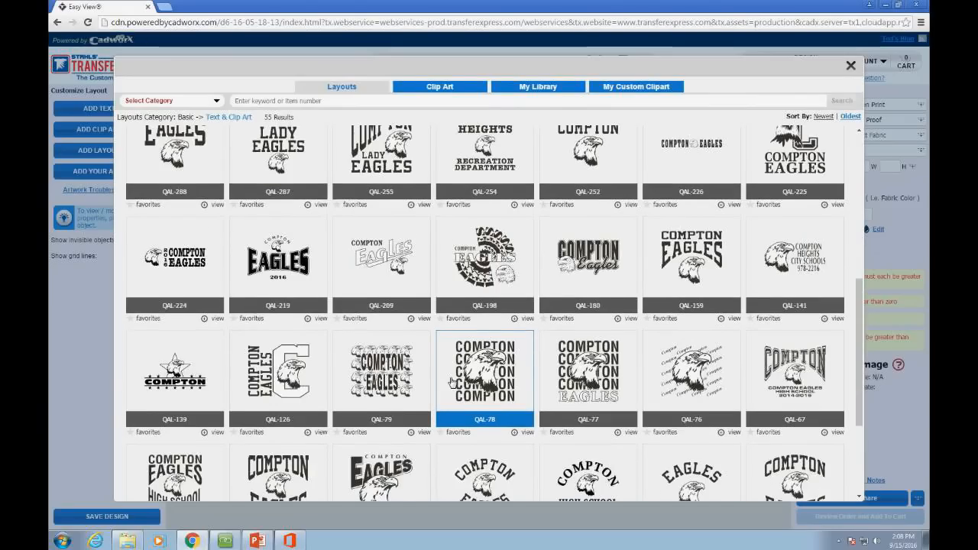
scroll(643, 407, down, 3)
scroll(643, 407, down, 1)
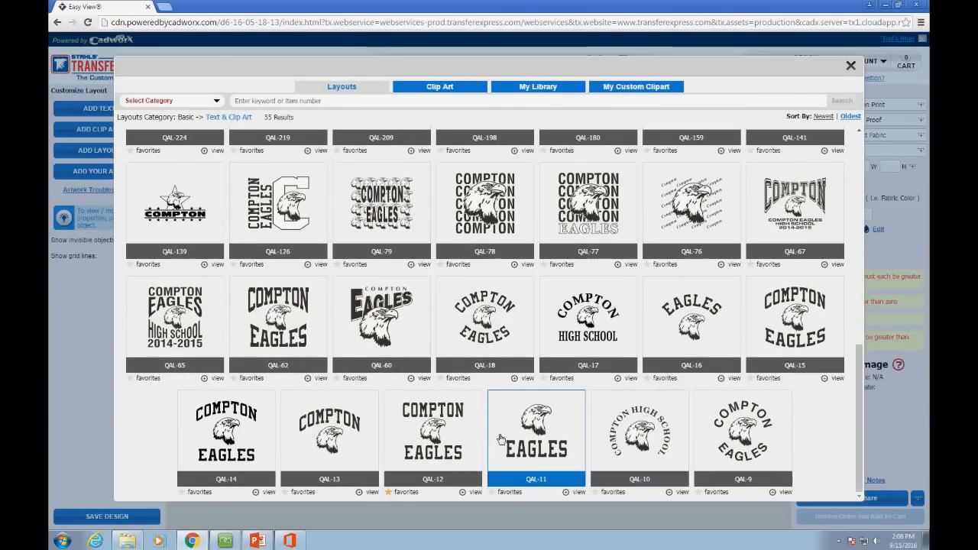
click(444, 430)
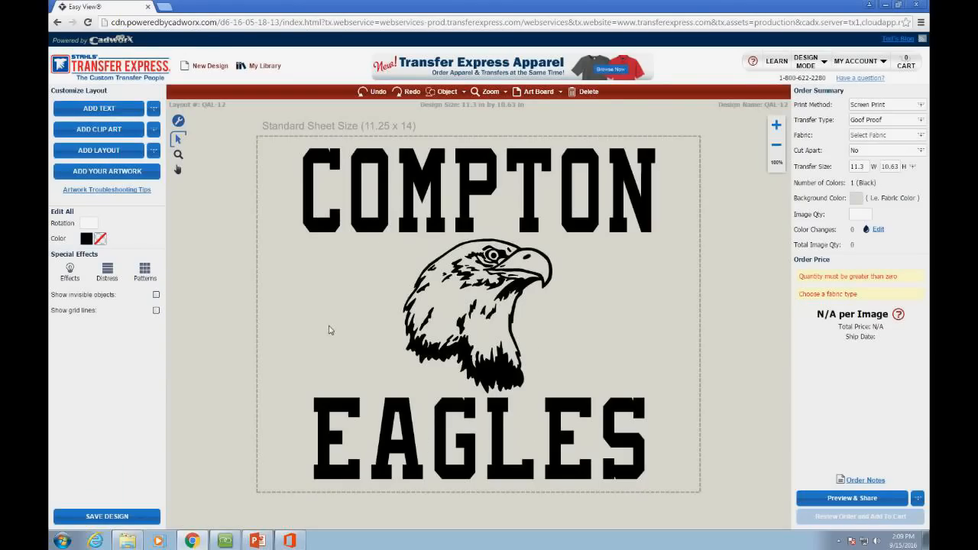
click(350, 237)
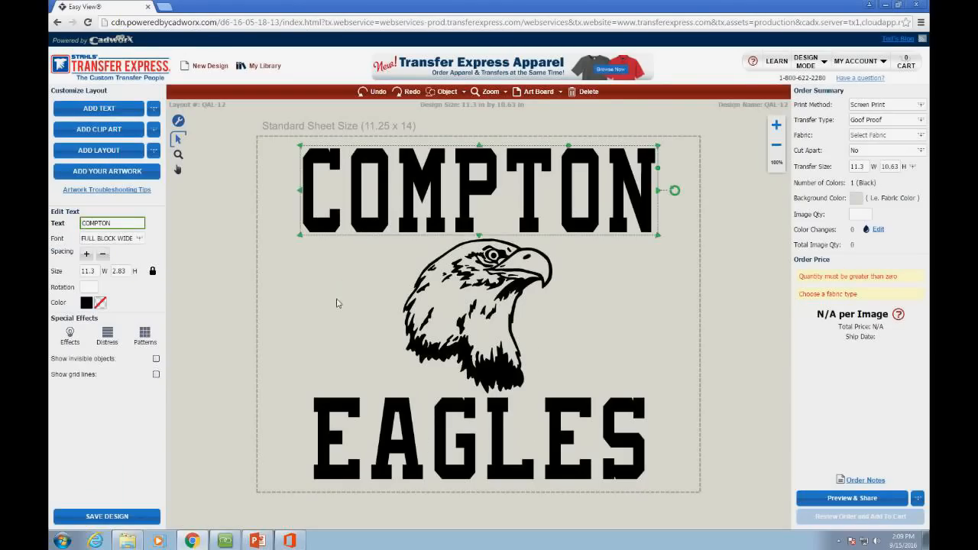
click(326, 246)
click(342, 231)
click(278, 114)
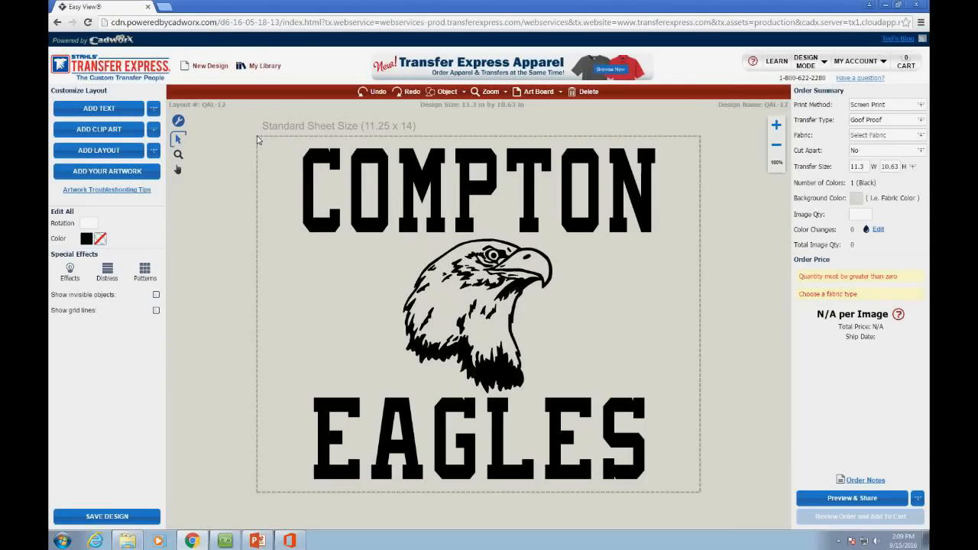
drag(258, 139, 716, 509)
click(308, 162)
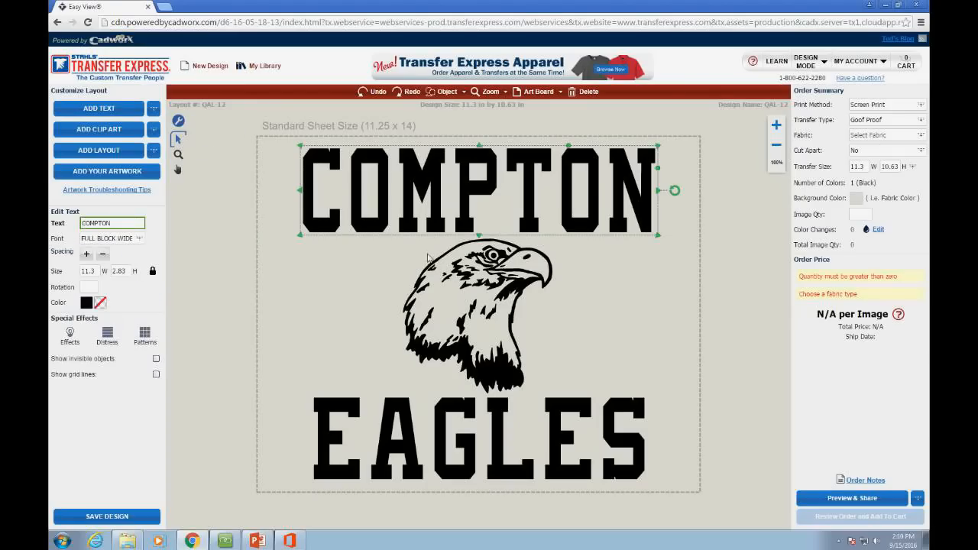
click(469, 279)
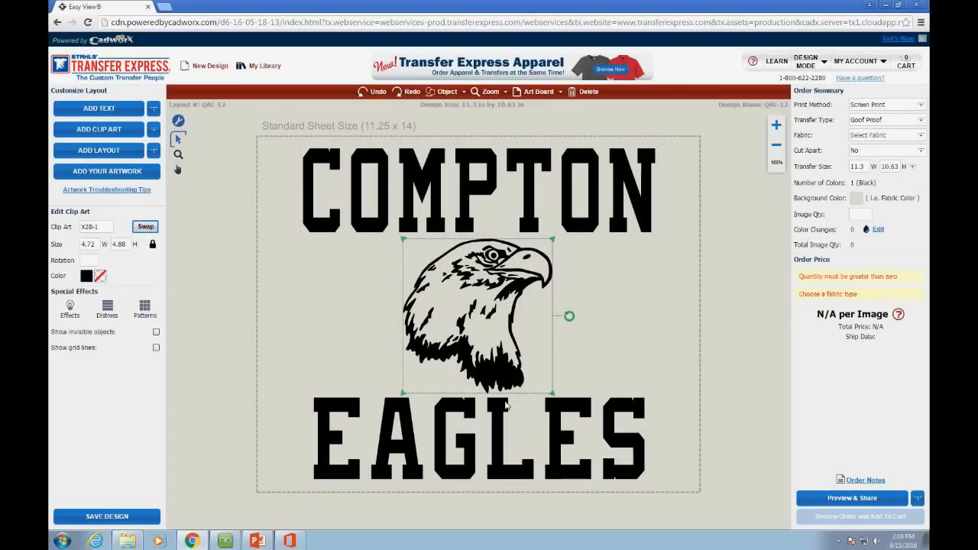
click(509, 405)
click(528, 189)
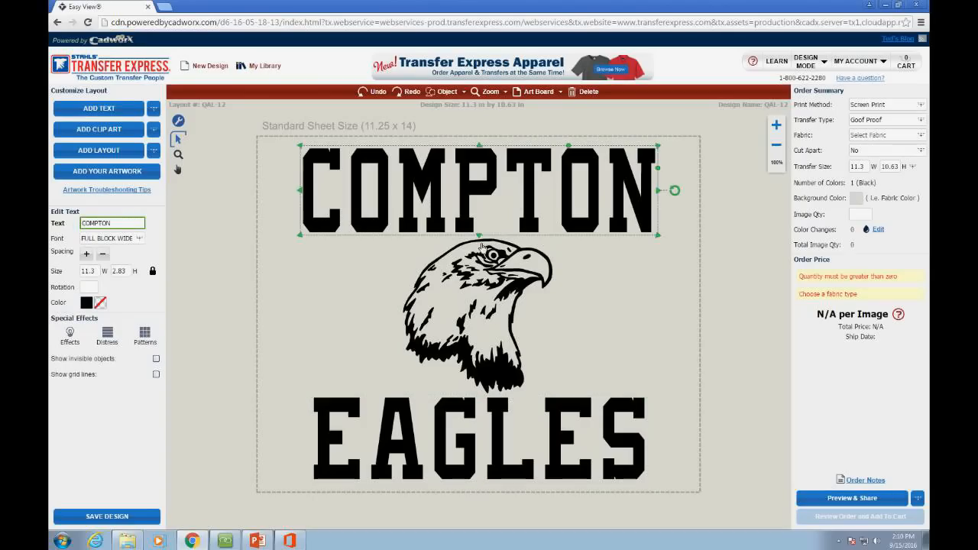
click(504, 307)
click(395, 413)
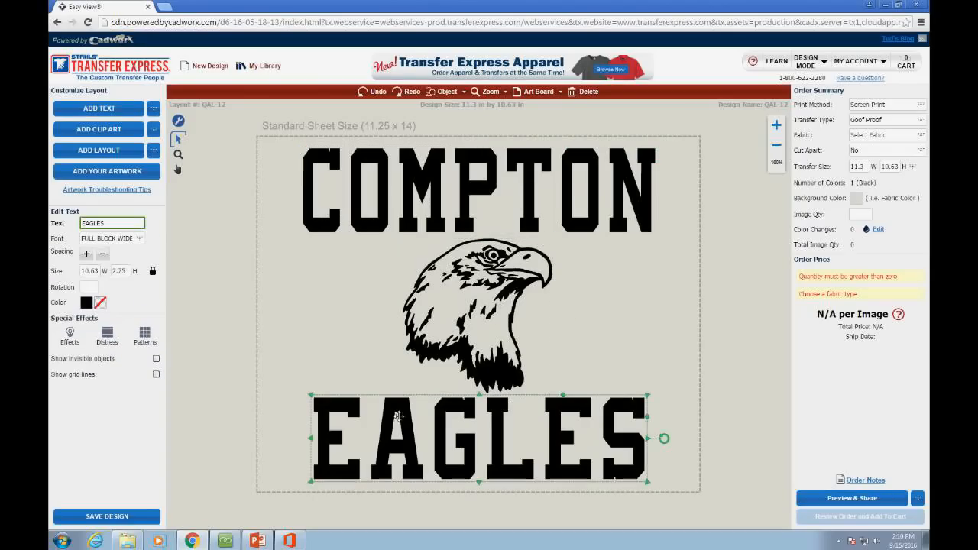
click(463, 278)
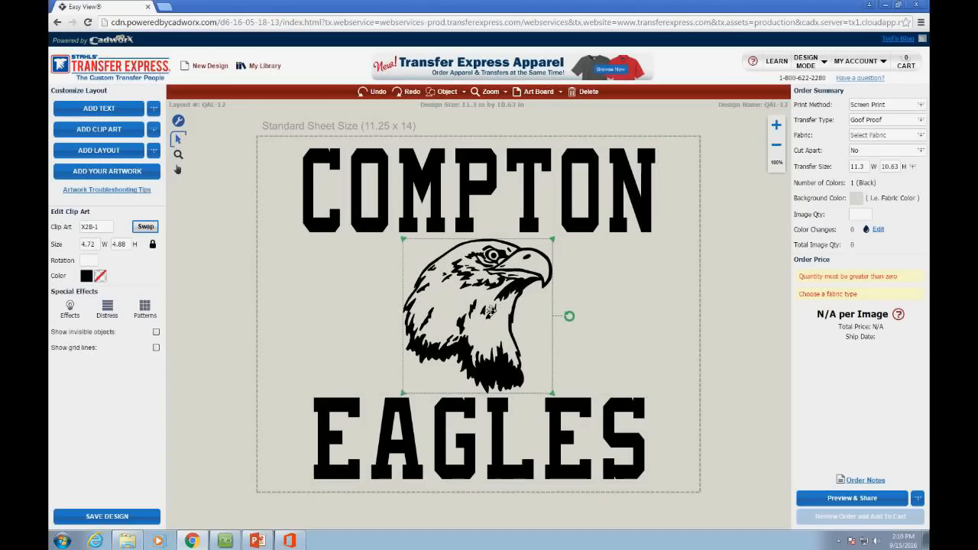
click(365, 231)
click(298, 240)
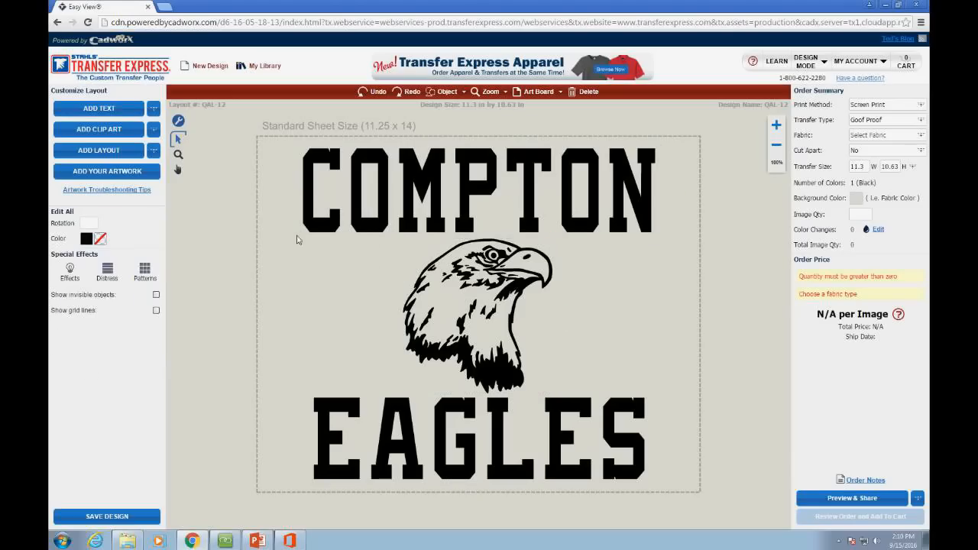
click(306, 161)
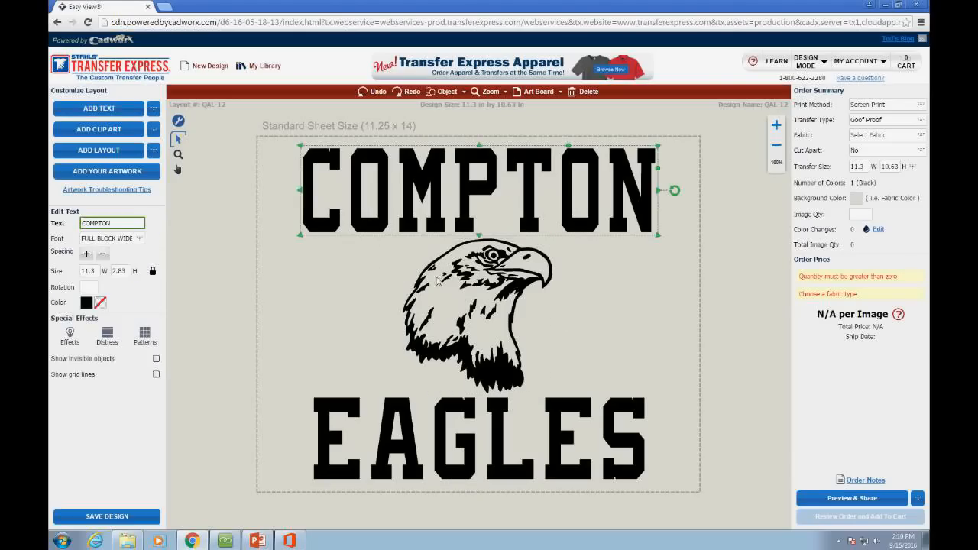
click(439, 281)
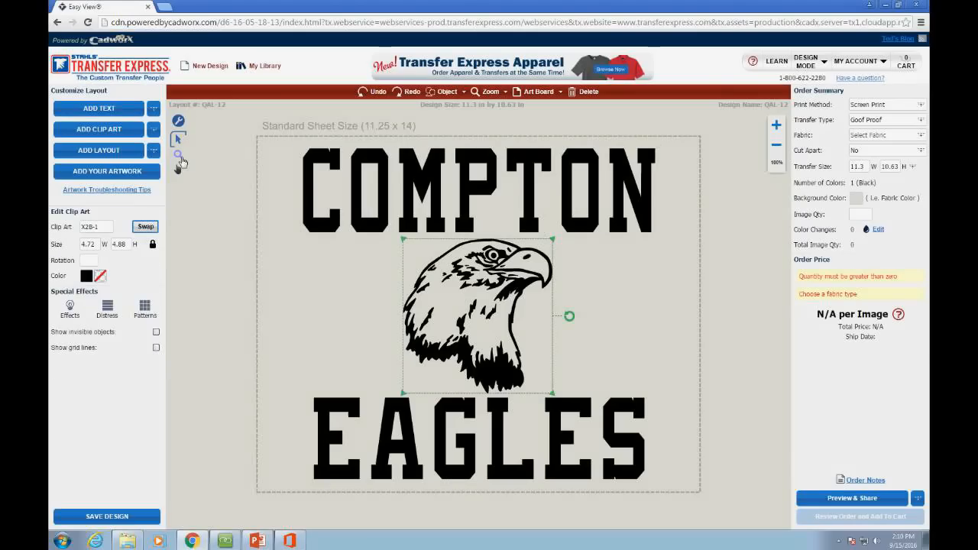
click(182, 155)
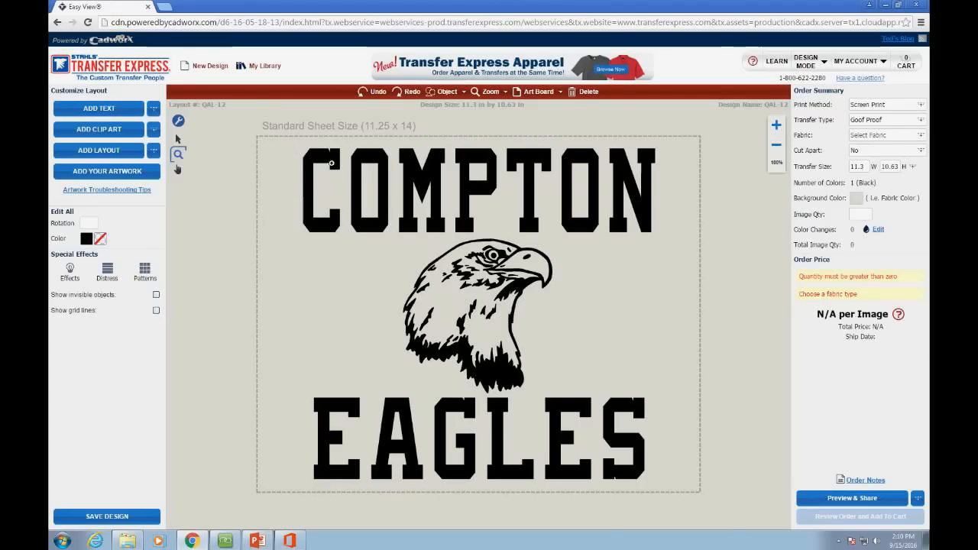
click(318, 174)
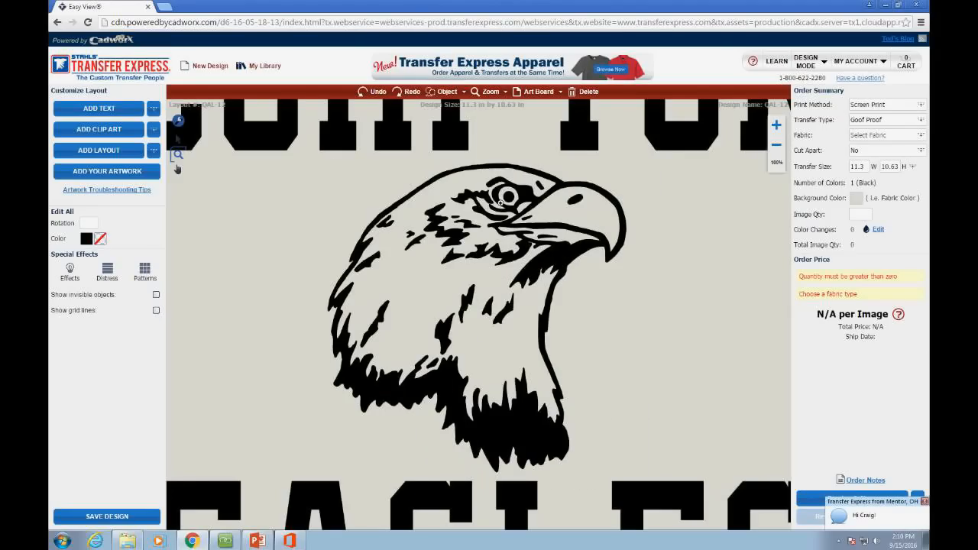
click(513, 229)
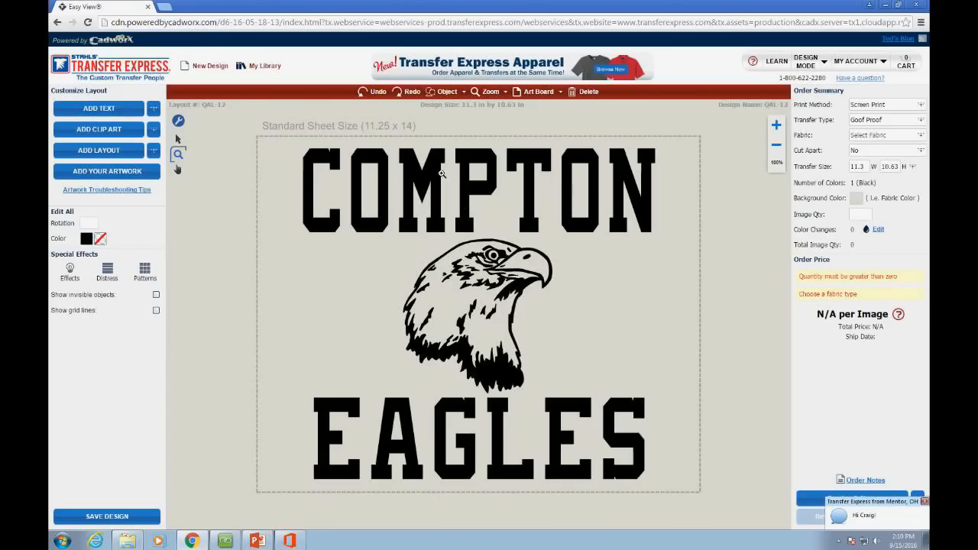
click(439, 169)
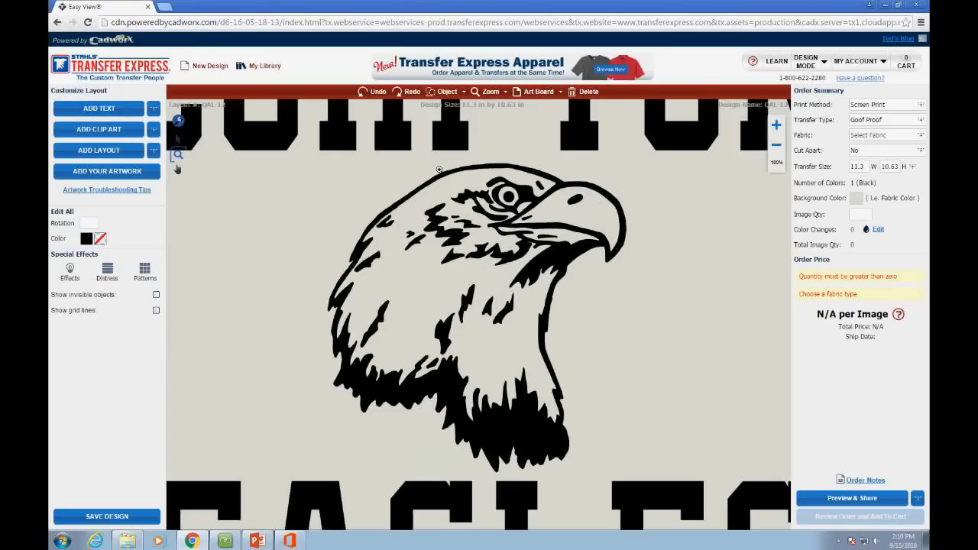
click(524, 298)
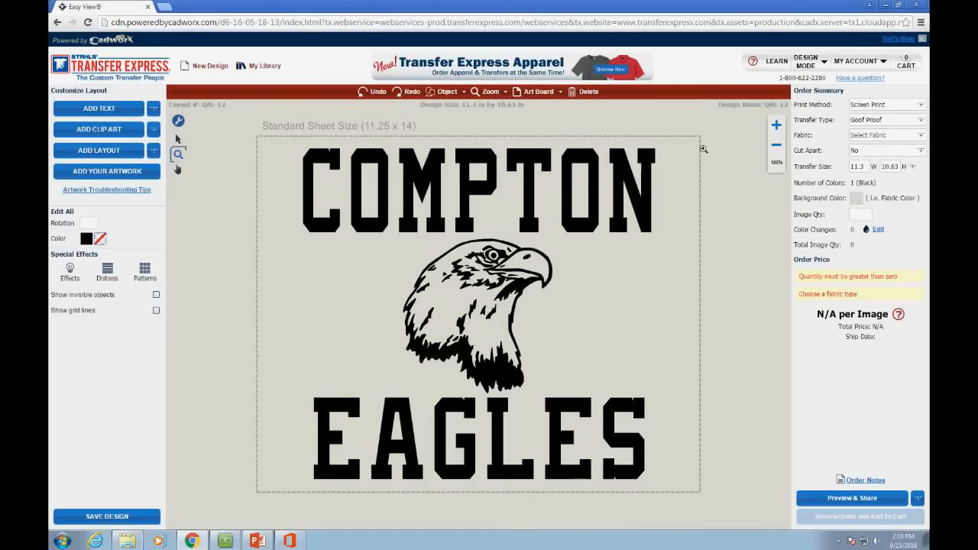
click(777, 127)
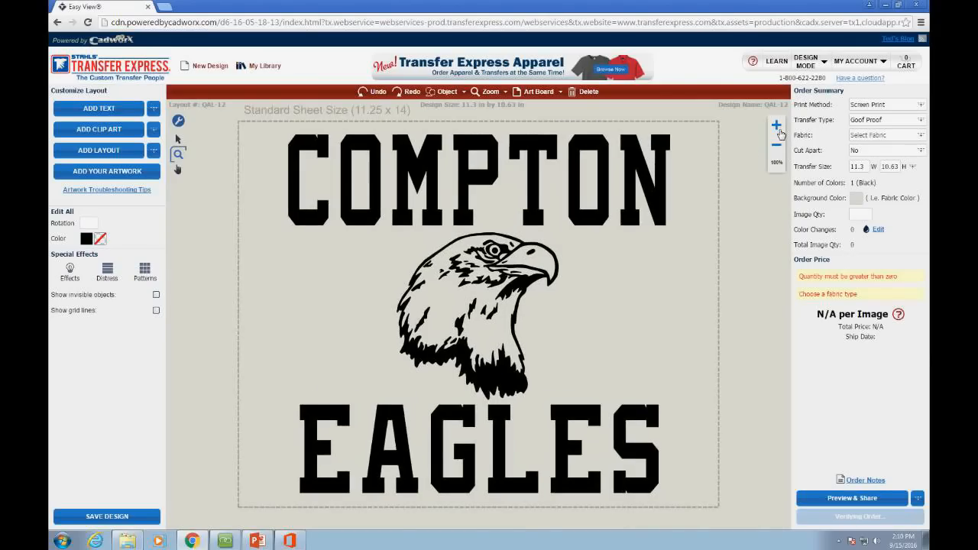
click(777, 127)
click(777, 128)
click(777, 127)
click(779, 148)
click(779, 148)
click(779, 147)
click(780, 147)
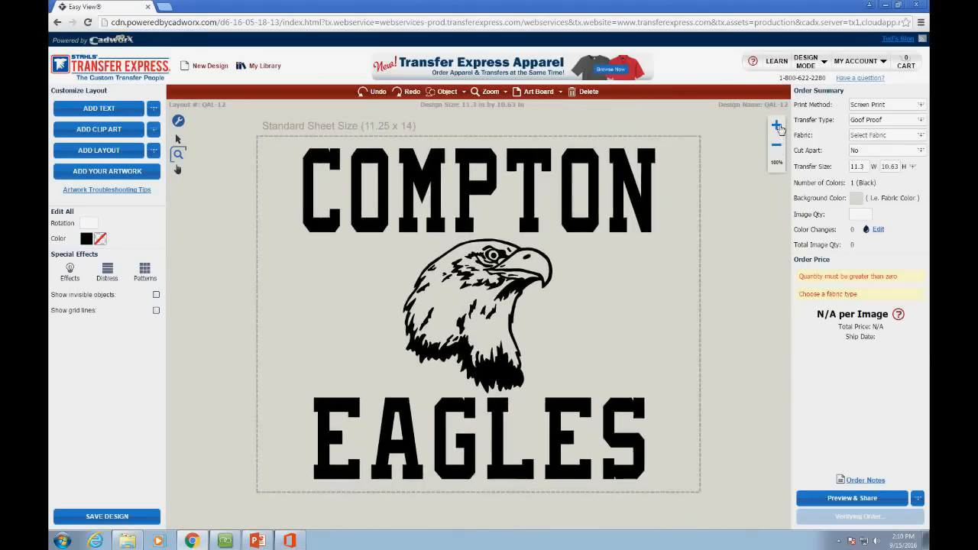
click(778, 127)
click(777, 128)
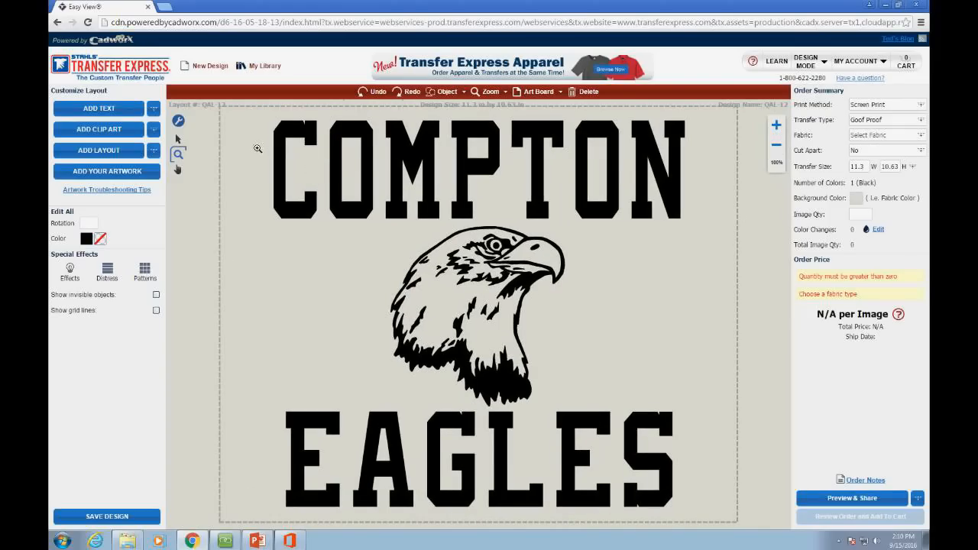
drag(269, 158, 431, 270)
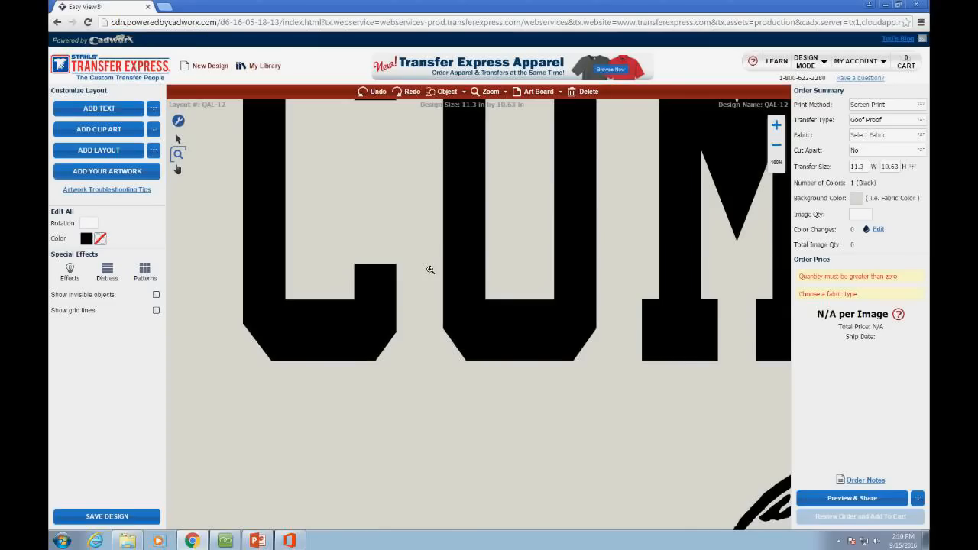
scroll(448, 243, down, 1)
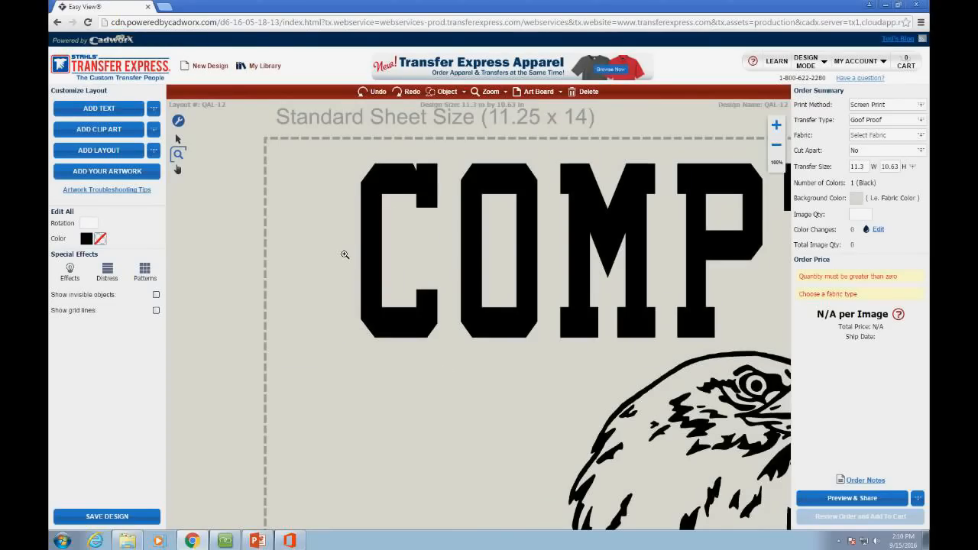
drag(341, 240, 618, 433)
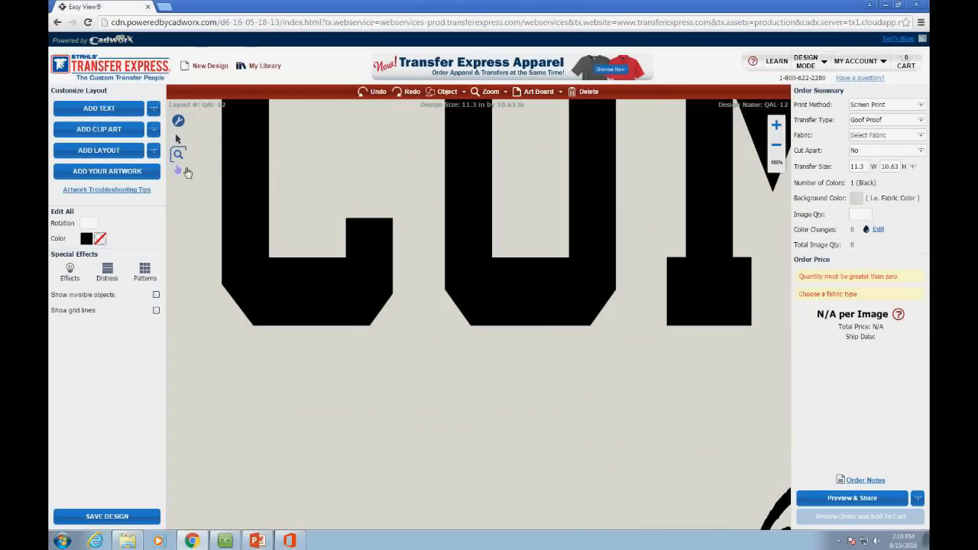
click(779, 151)
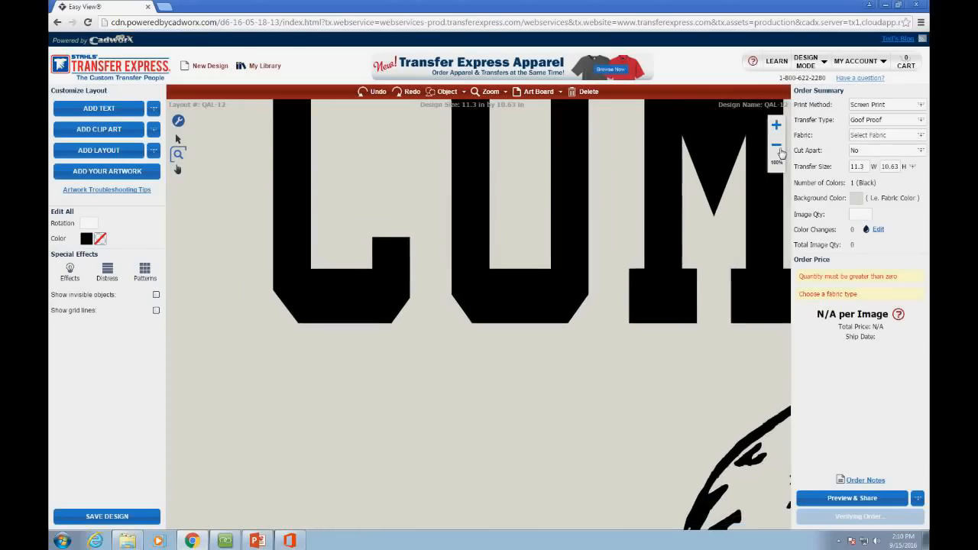
click(505, 92)
click(497, 107)
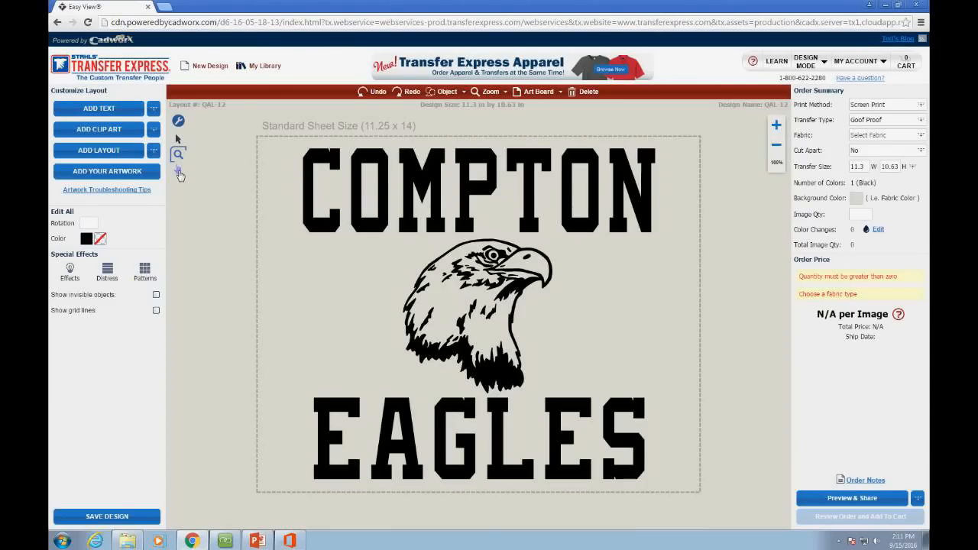
click(178, 169)
Step: Pan and zoom out to frame COMPTON EAGLES, then switch to the Select arrow tool
drag(522, 280, 506, 313)
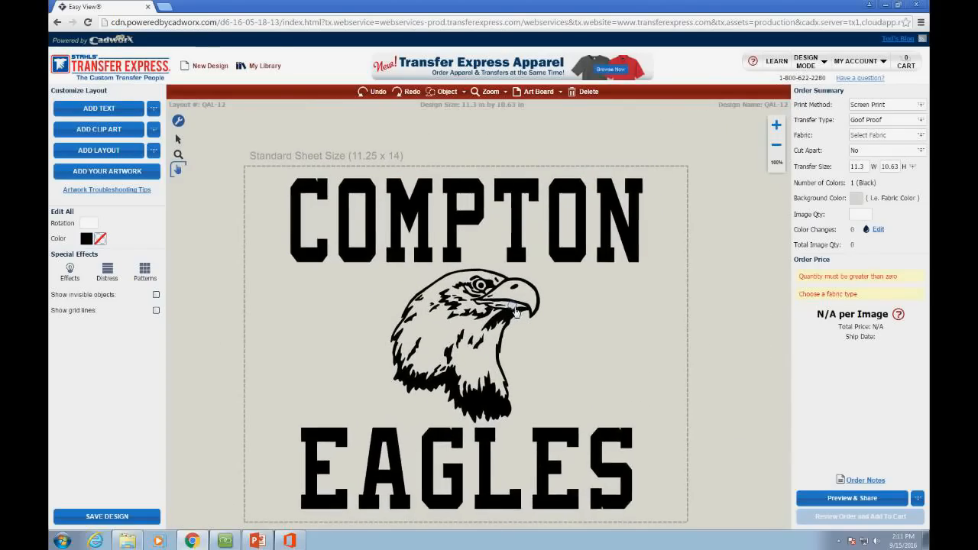
drag(609, 227, 428, 225)
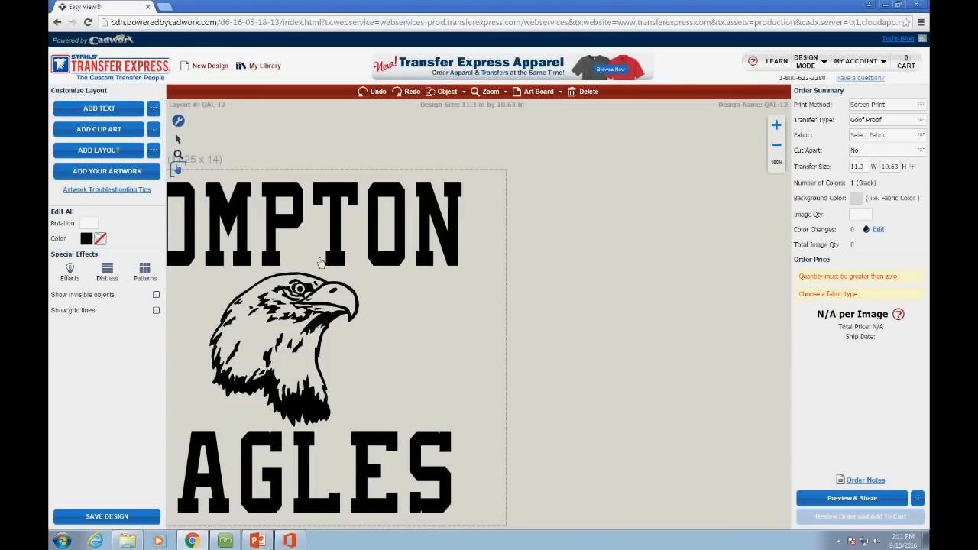
drag(324, 305, 482, 273)
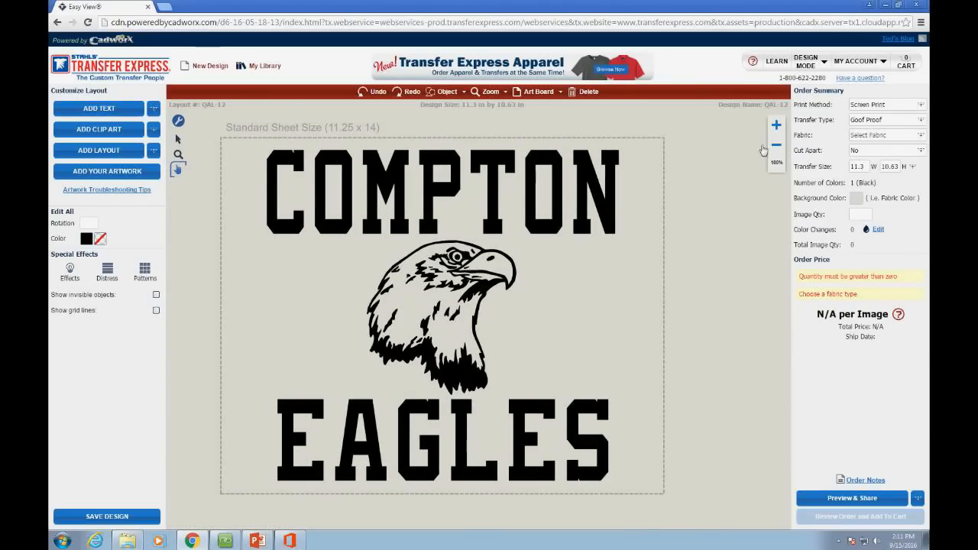
click(777, 145)
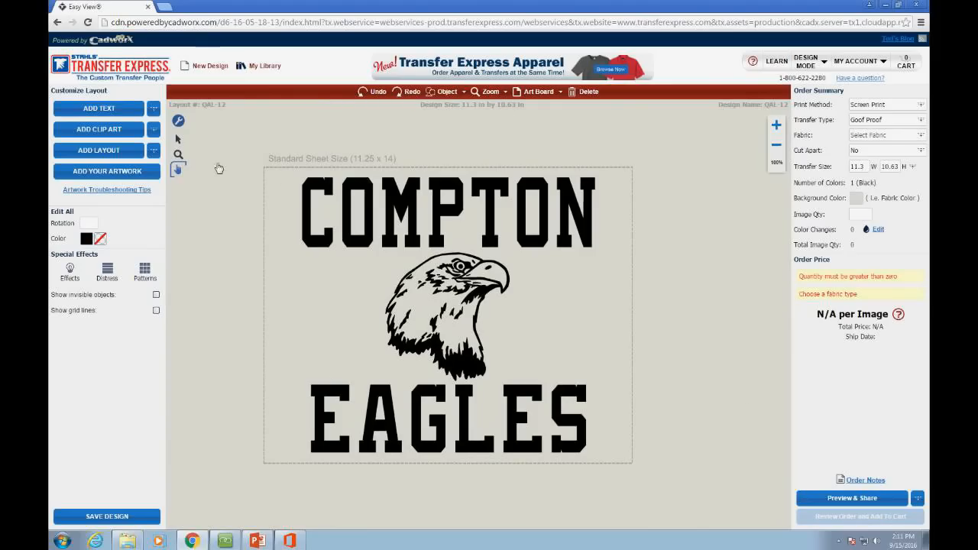
click(178, 140)
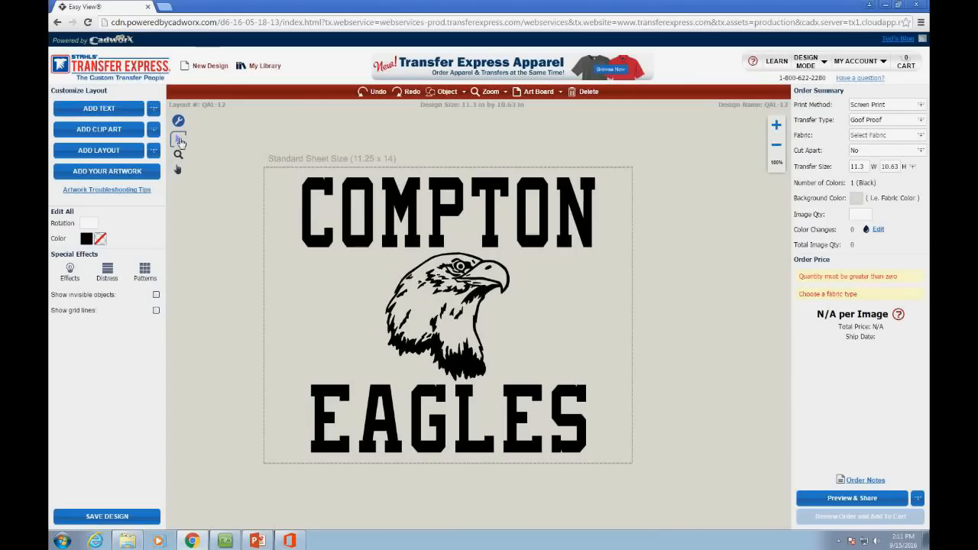
Step: Drag and nudge COMPTON, undo both moves, then reselect COMPTON and show the Object menu
click(363, 190)
drag(368, 191, 498, 152)
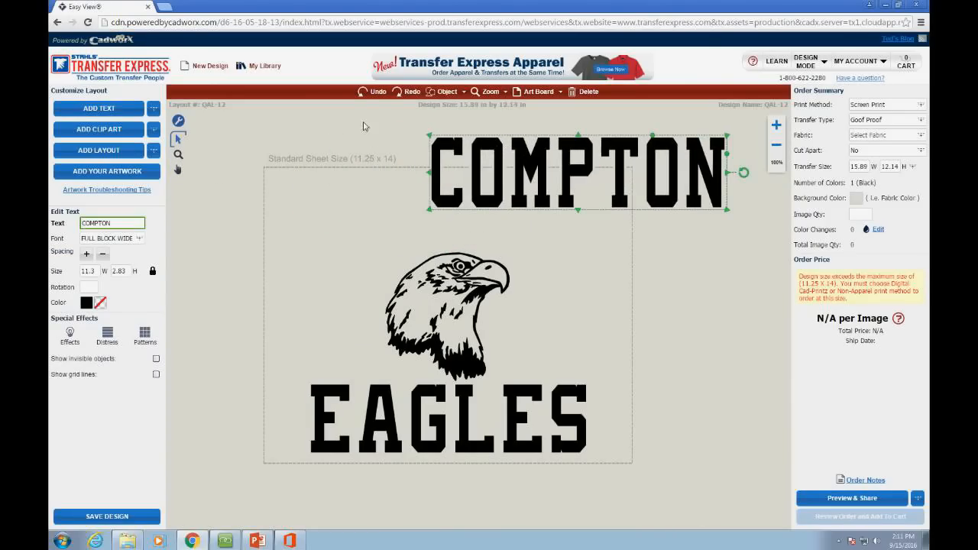
click(381, 93)
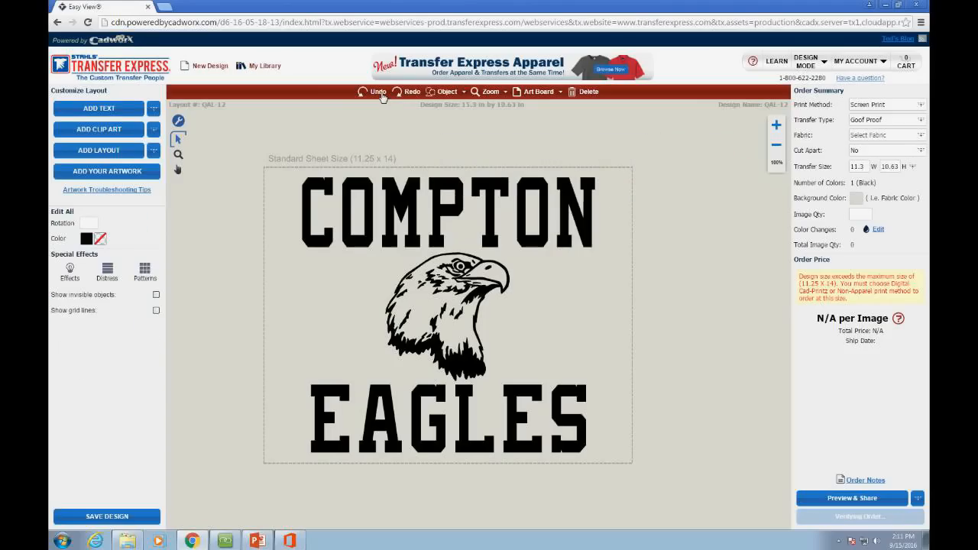
click(418, 186)
drag(422, 196, 422, 190)
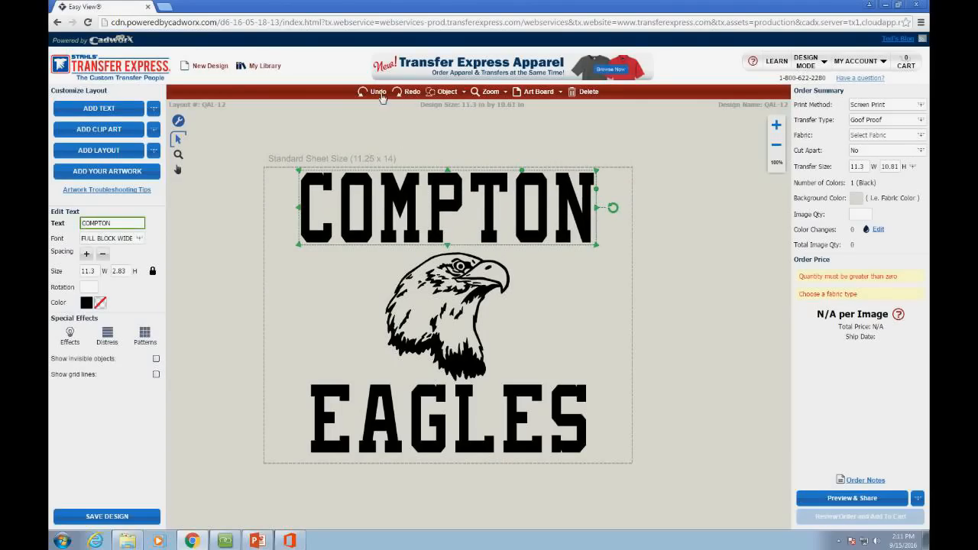
click(377, 91)
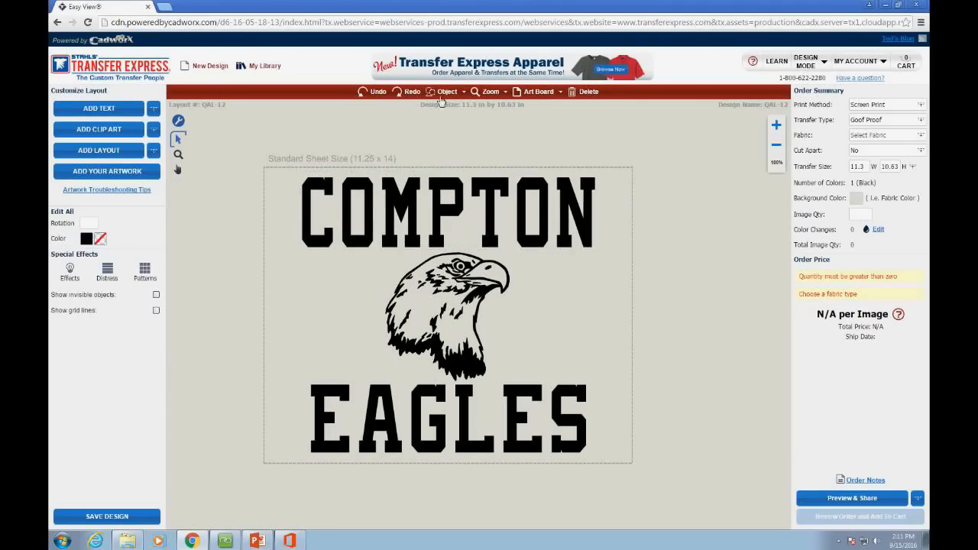
click(459, 184)
click(465, 92)
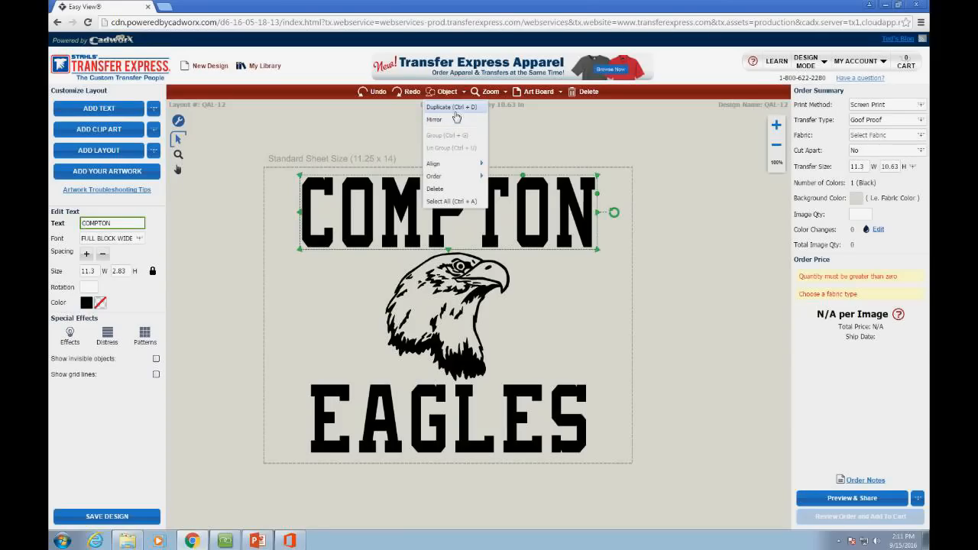
click(456, 113)
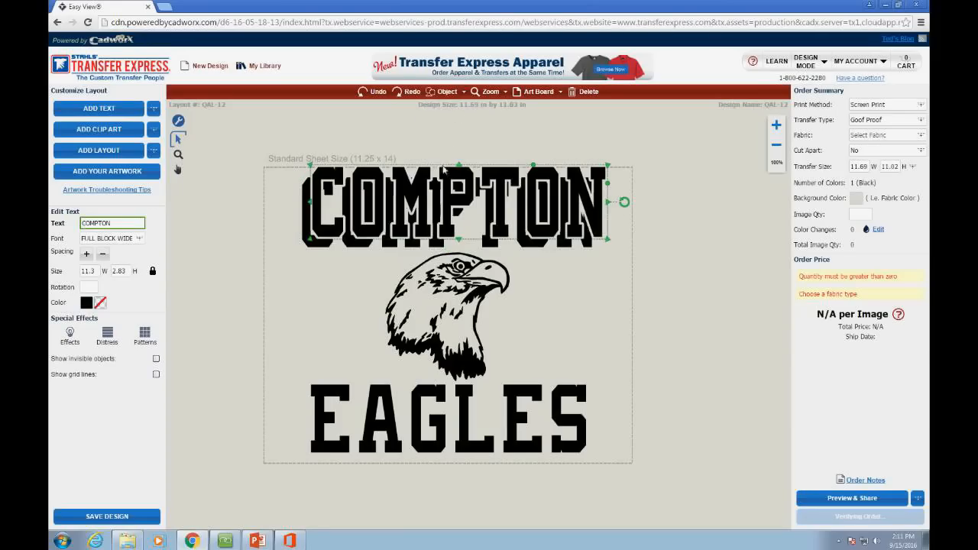
mouse_move(442, 182)
mouse_down()
mouse_move(529, 165)
mouse_move(449, 176)
mouse_up()
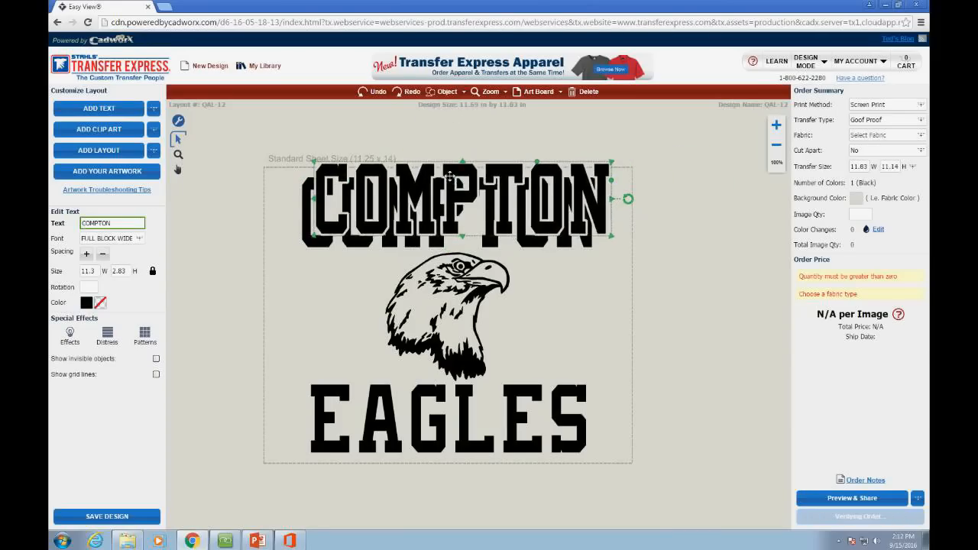
key(Delete)
click(455, 195)
click(446, 91)
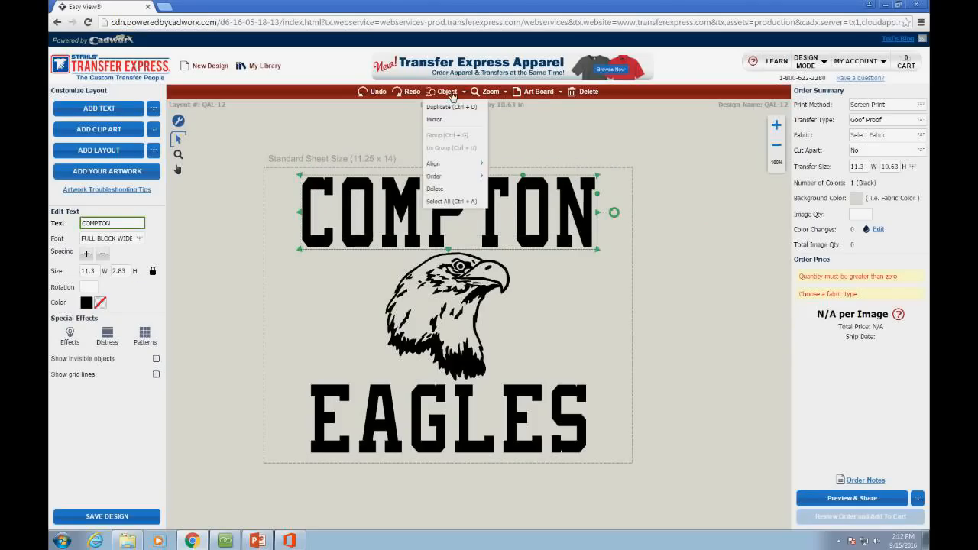
click(456, 120)
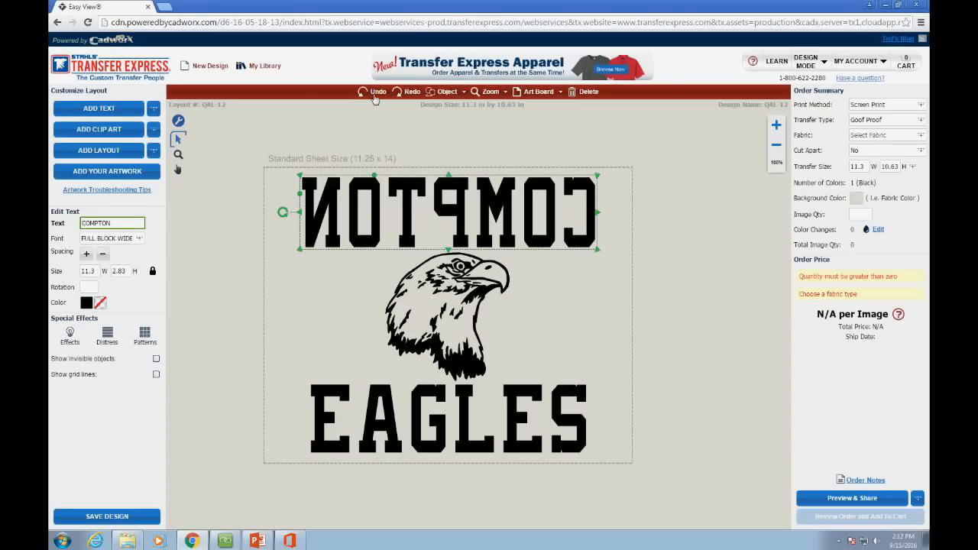
click(375, 93)
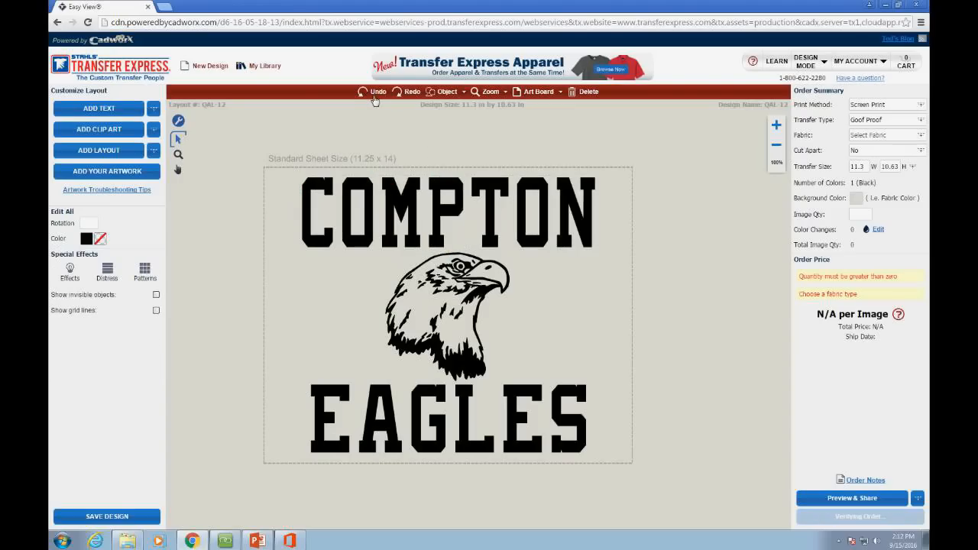
click(449, 183)
click(447, 91)
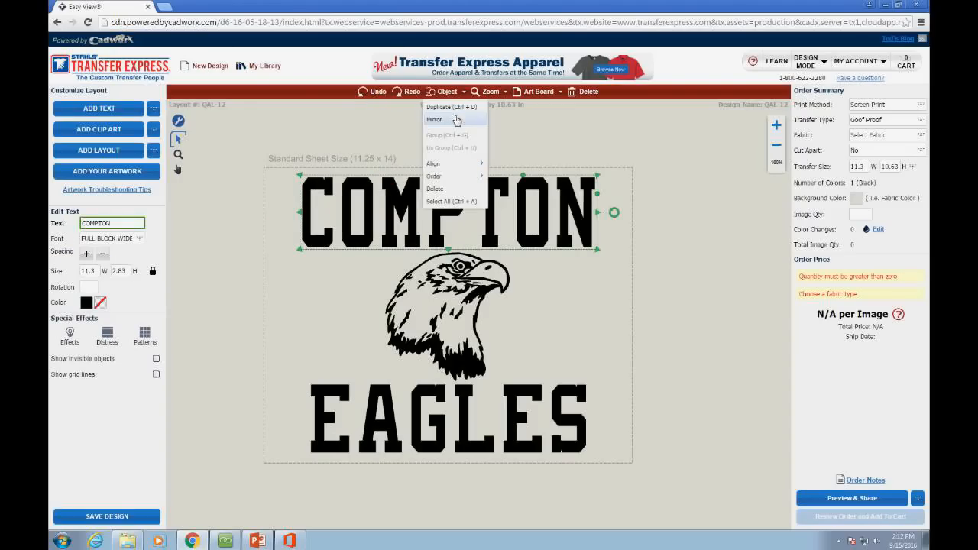
mouse_move(460, 168)
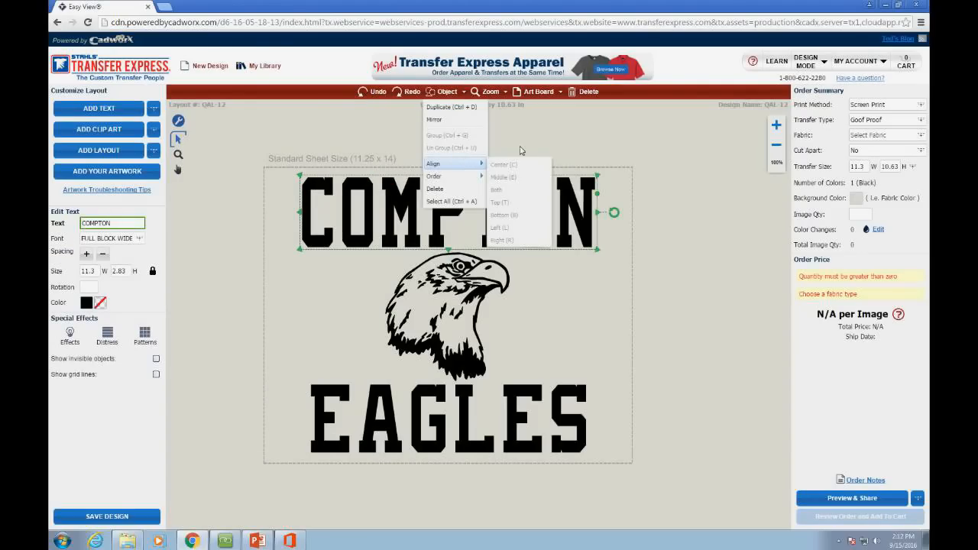
click(521, 150)
click(492, 200)
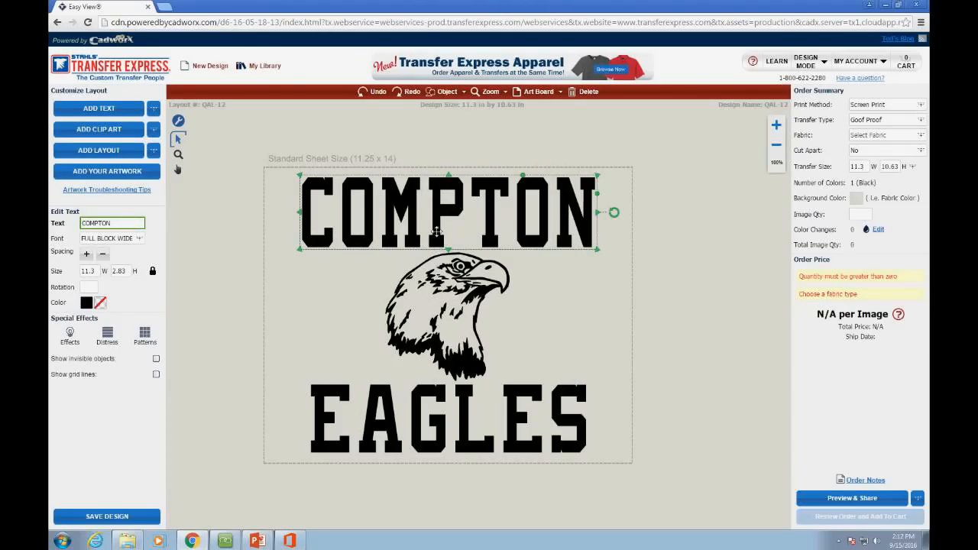
click(350, 168)
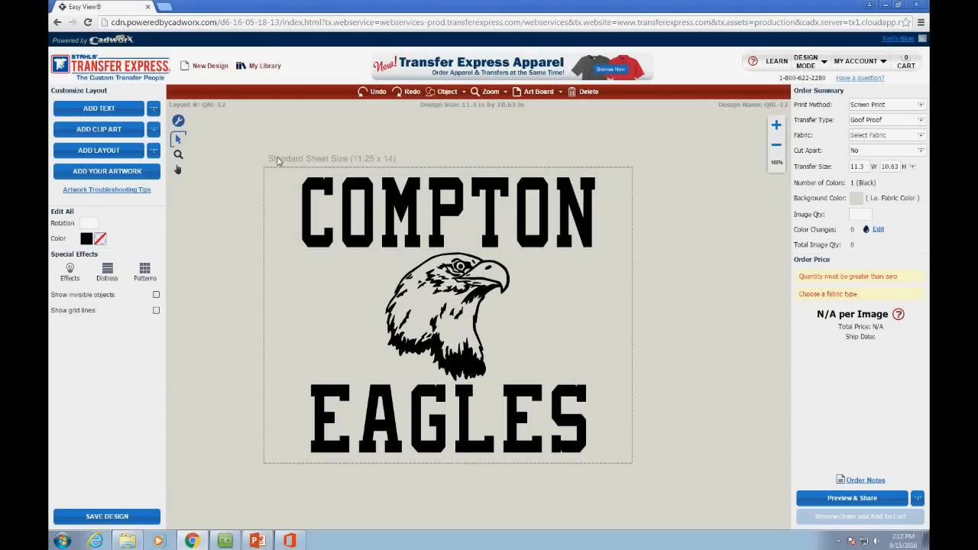
Step: Select all three pieces, center them horizontally, then try Align Top and undo it
drag(276, 157, 664, 497)
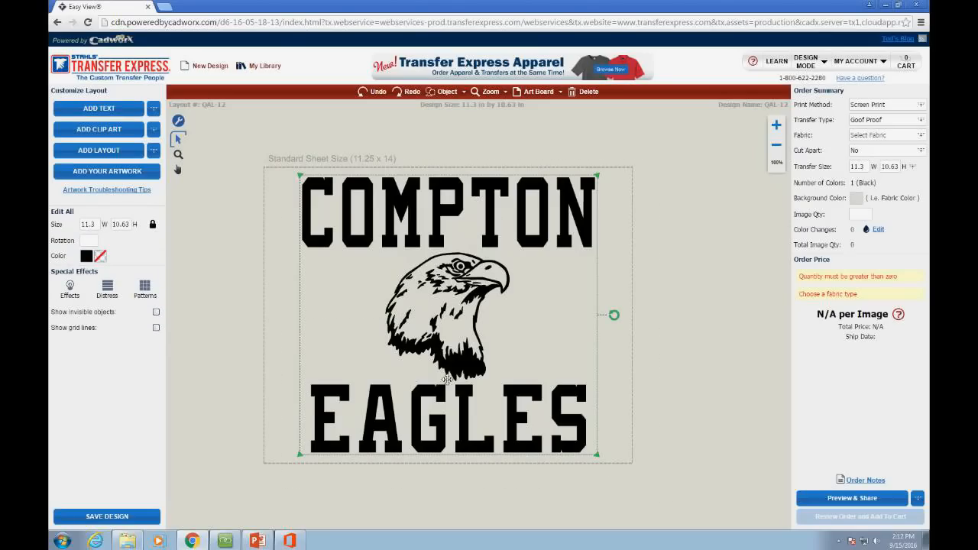
click(469, 96)
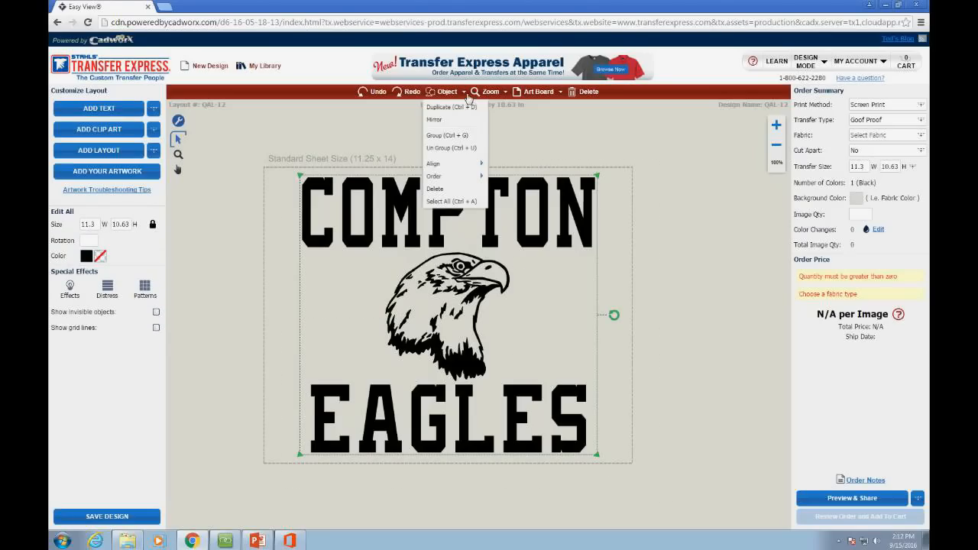
mouse_move(466, 165)
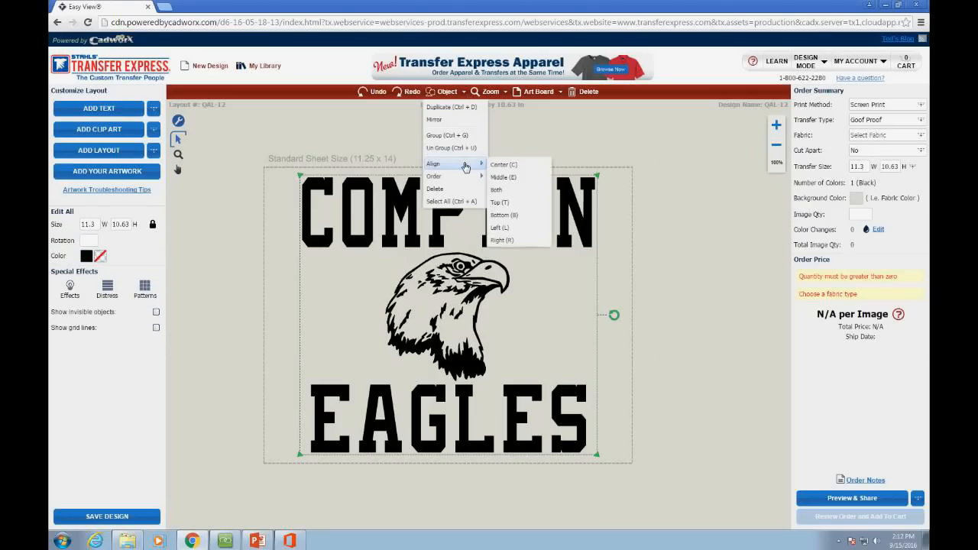
click(521, 175)
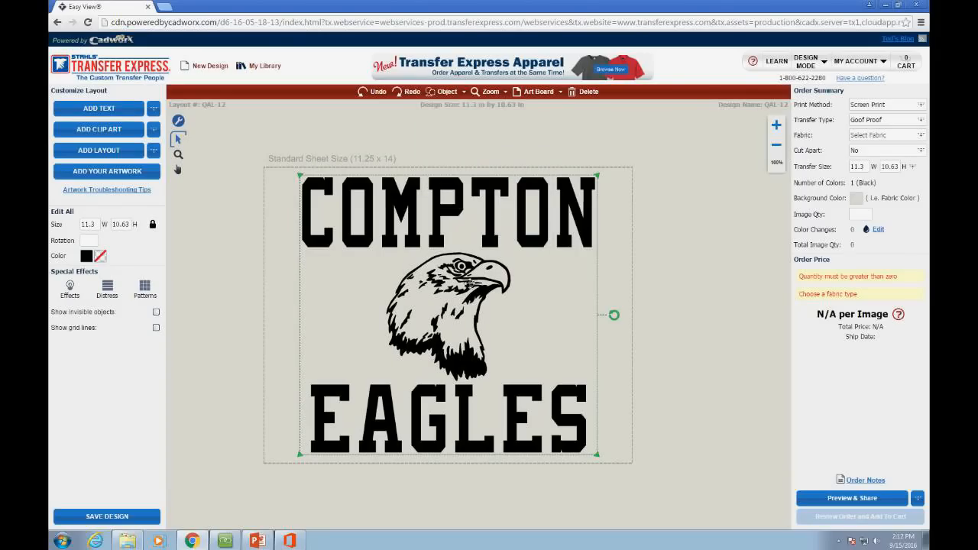
click(447, 91)
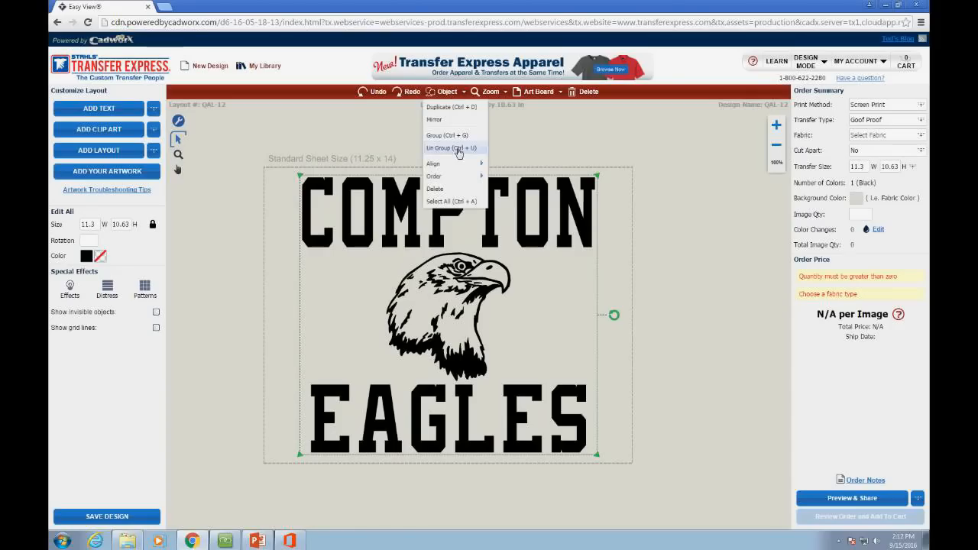
mouse_move(459, 167)
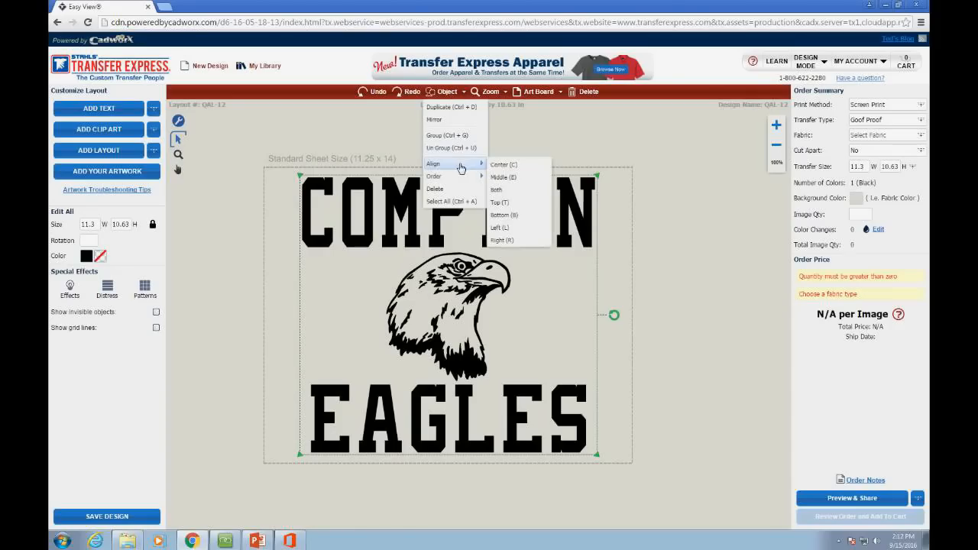
click(503, 202)
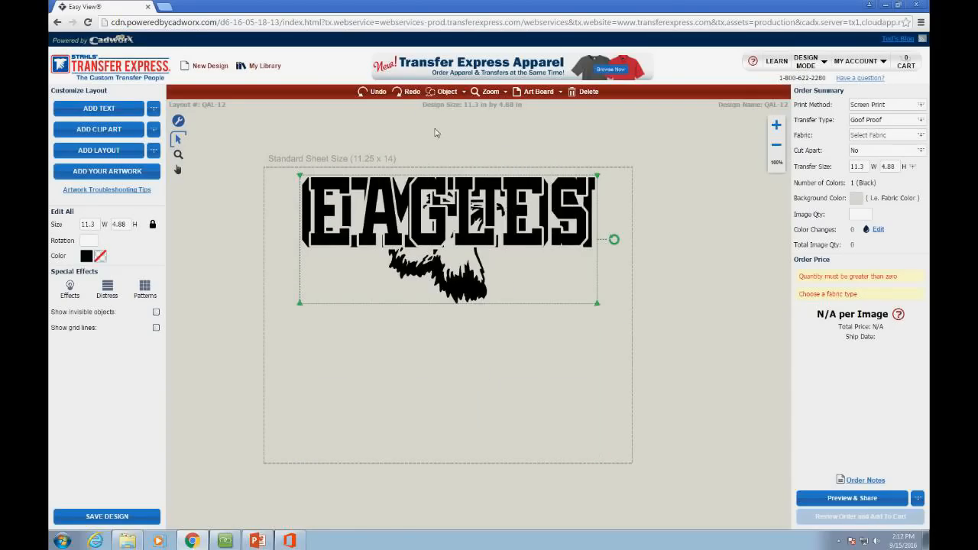
click(369, 92)
Step: Reselect all pieces, align them right, re-center the eagle, and bring up the Order options
drag(294, 170, 607, 471)
click(464, 92)
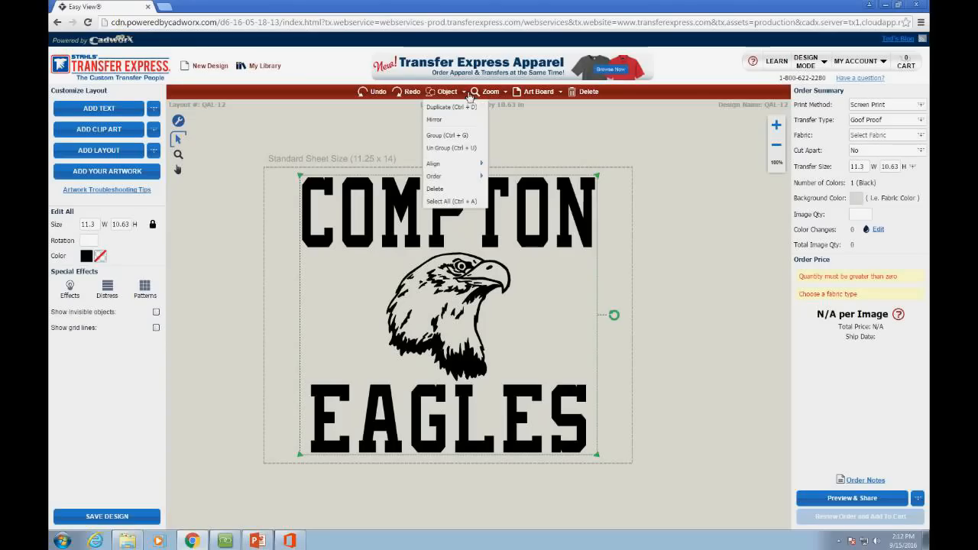
mouse_move(476, 177)
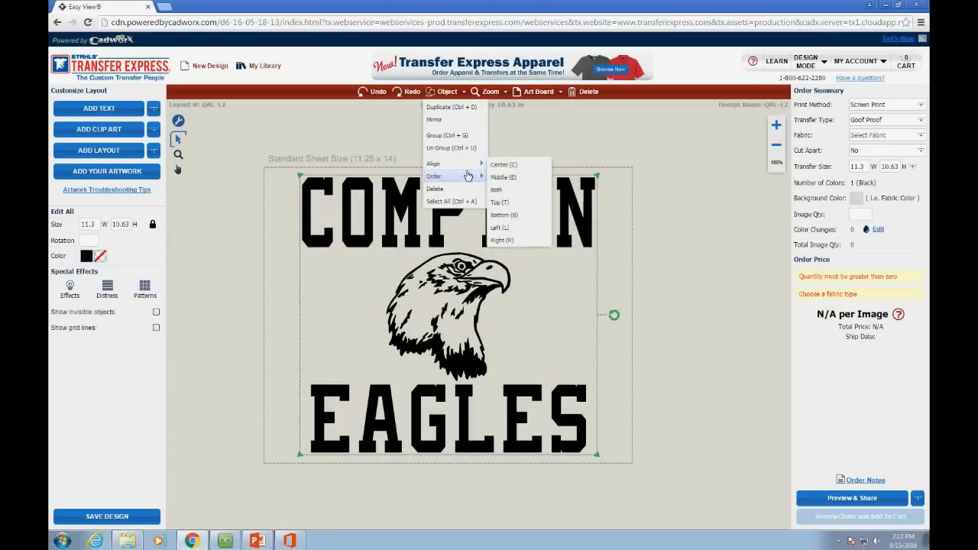
click(510, 240)
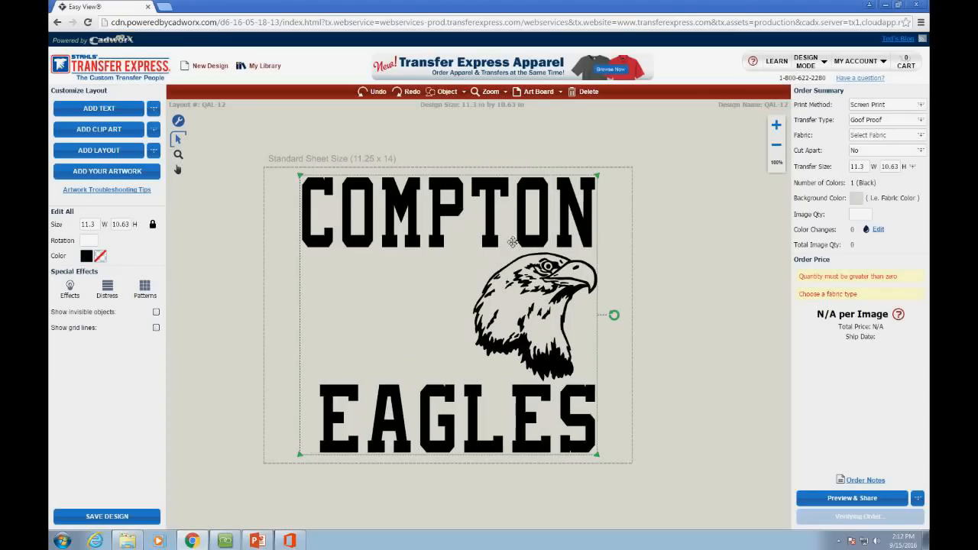
click(447, 92)
mouse_move(451, 163)
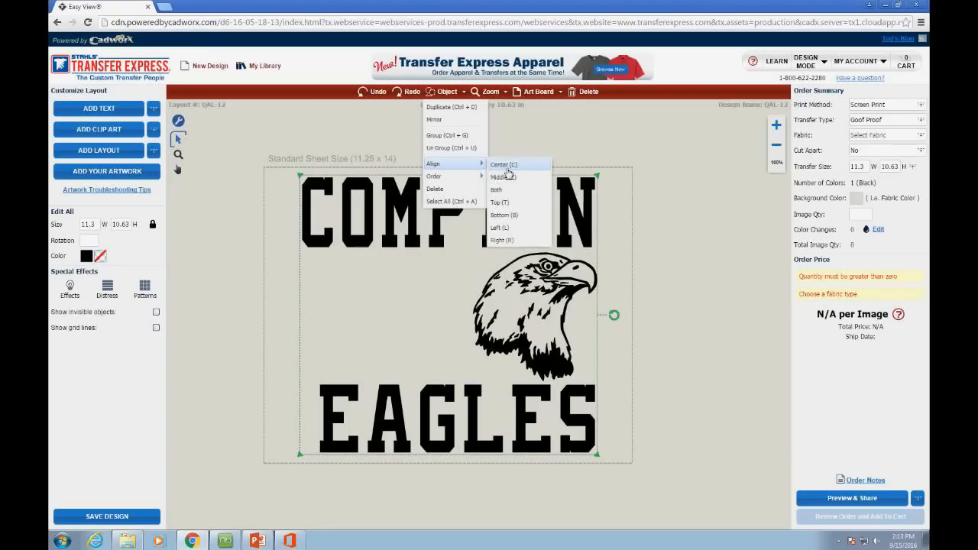
click(505, 166)
click(447, 91)
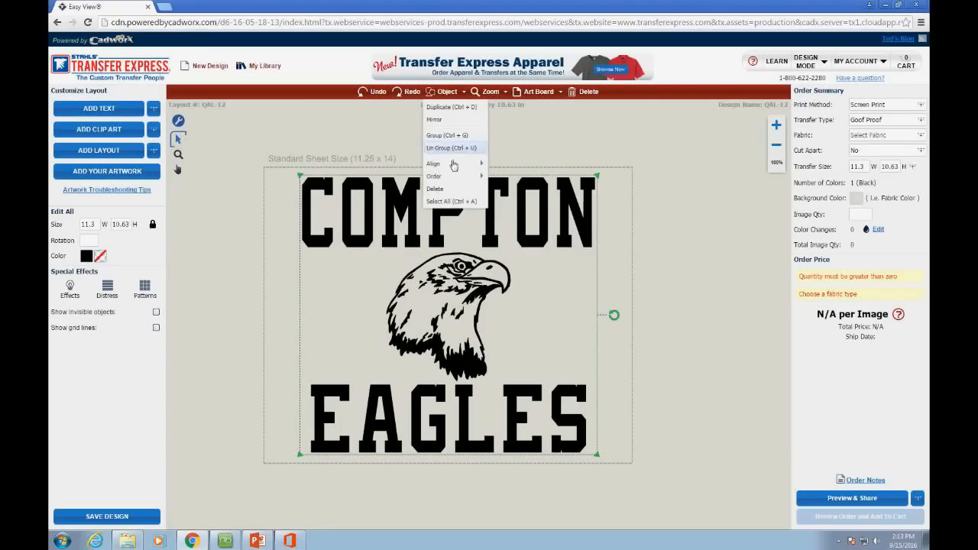
mouse_move(455, 175)
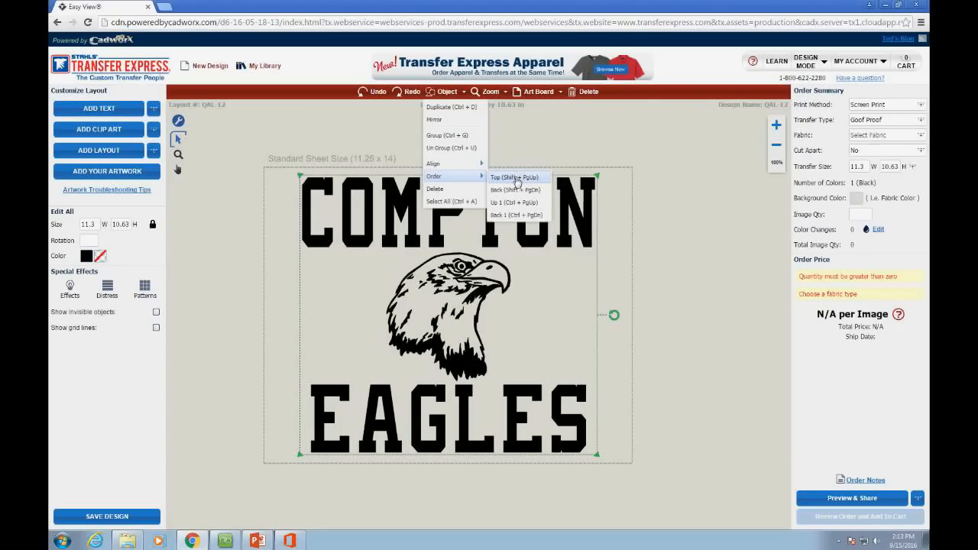
Step: Move the eagle up under COMPTON and restack it to the front of the lettering
click(522, 188)
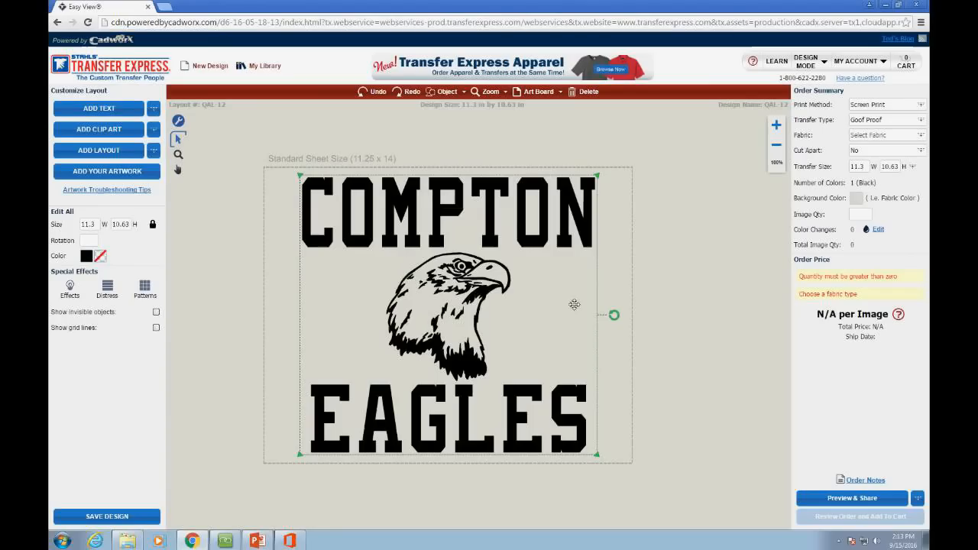
drag(451, 340, 448, 230)
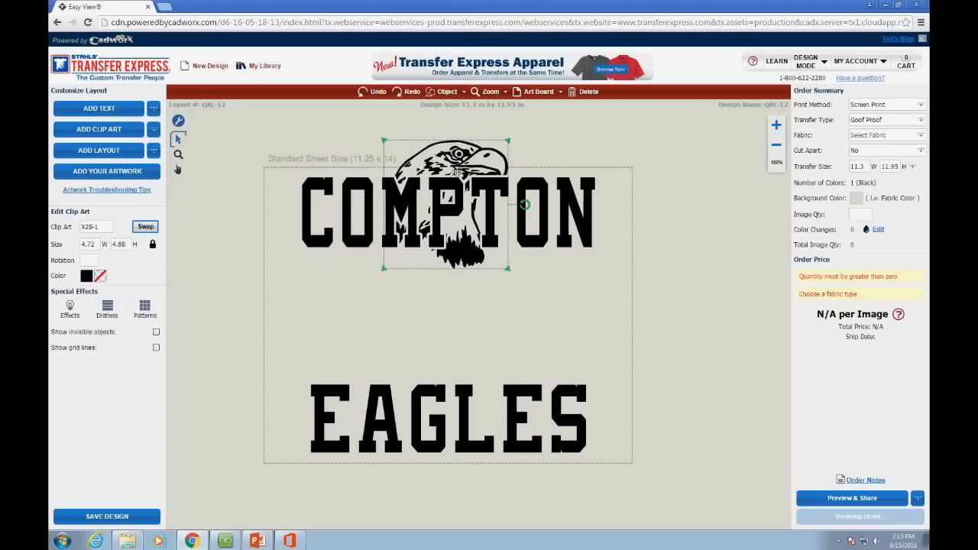
click(447, 92)
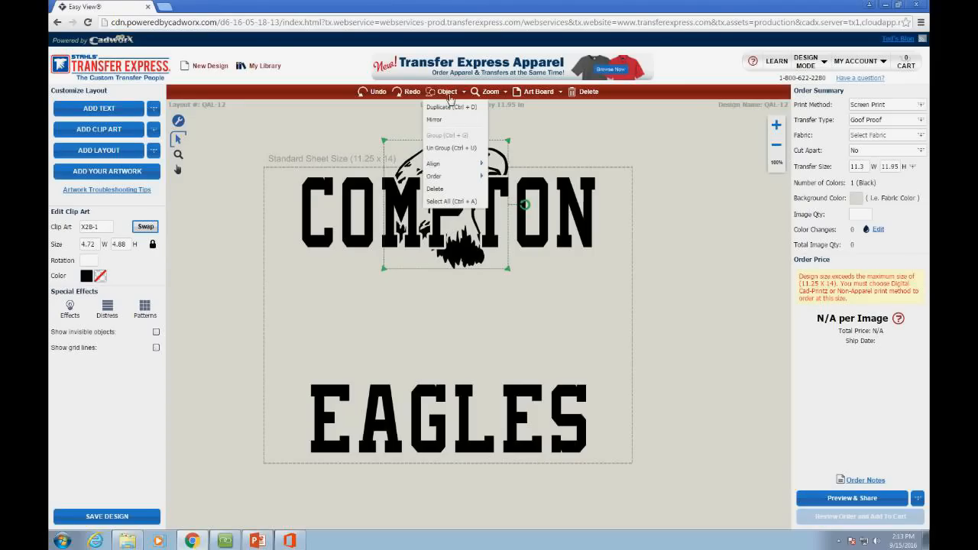
mouse_move(457, 181)
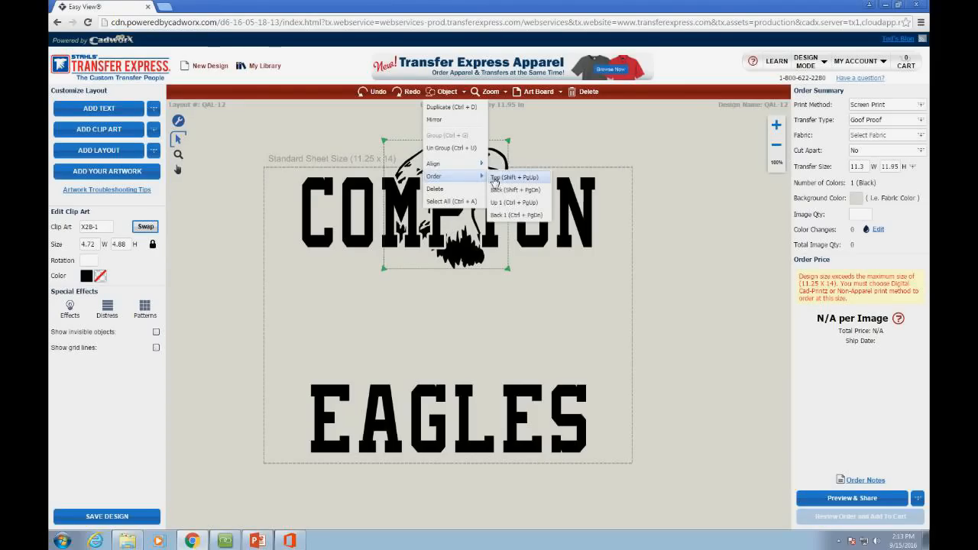
click(519, 180)
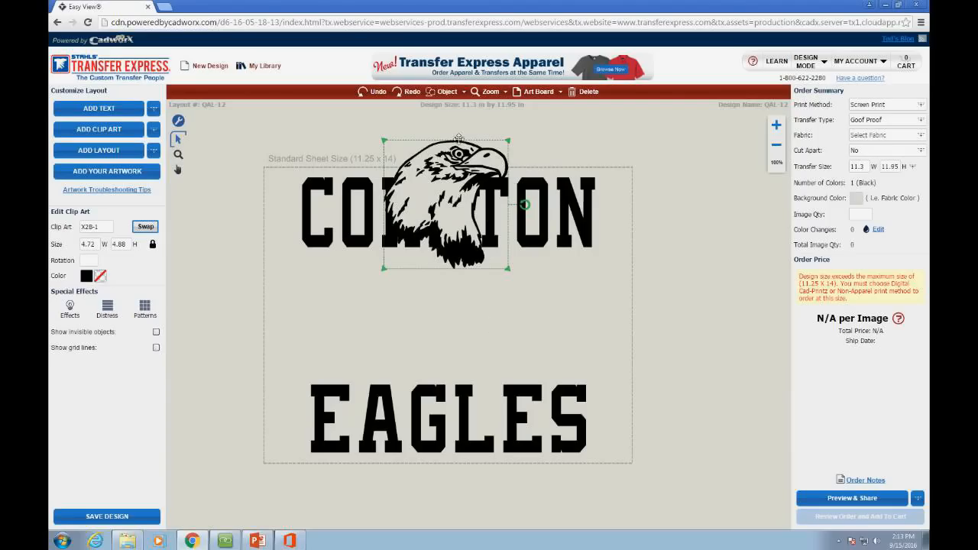
click(447, 91)
mouse_move(457, 176)
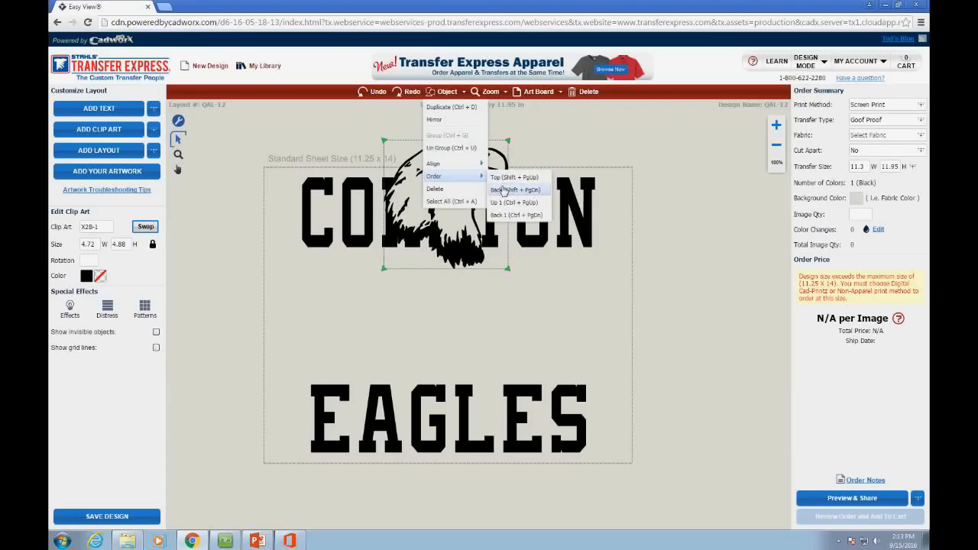
click(497, 178)
click(548, 354)
Step: Raise the eagle one layer, move EAGLES to the bottom, and centre the eagle between the words
drag(537, 405, 537, 172)
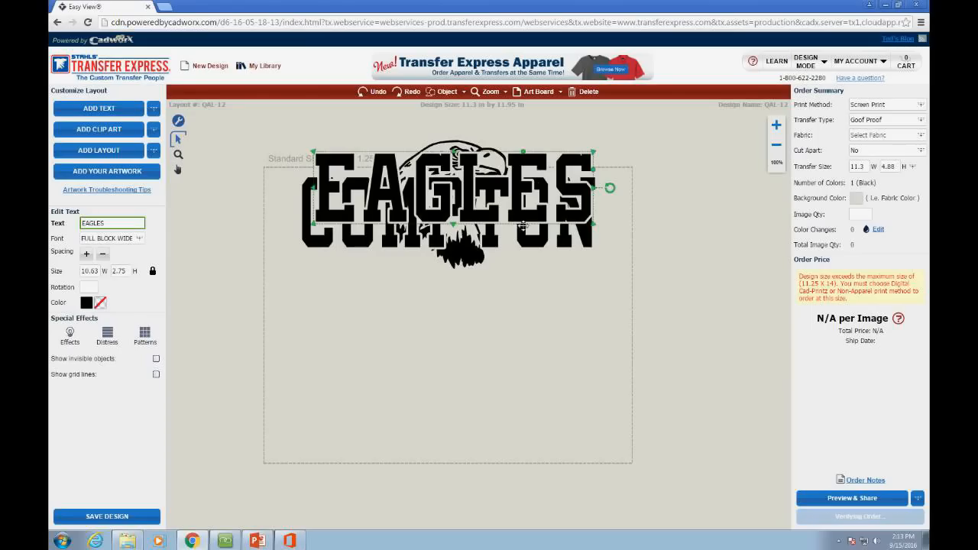
click(464, 148)
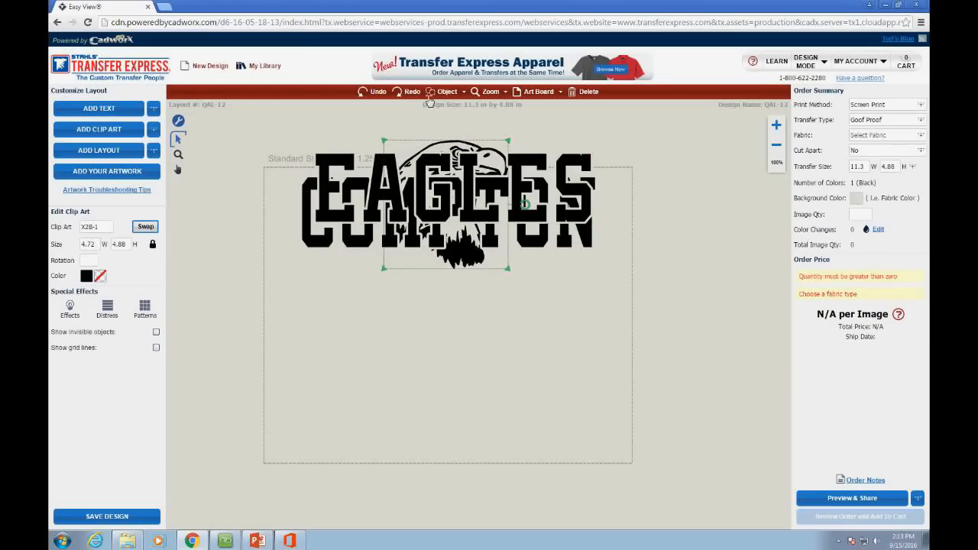
click(447, 92)
mouse_move(455, 177)
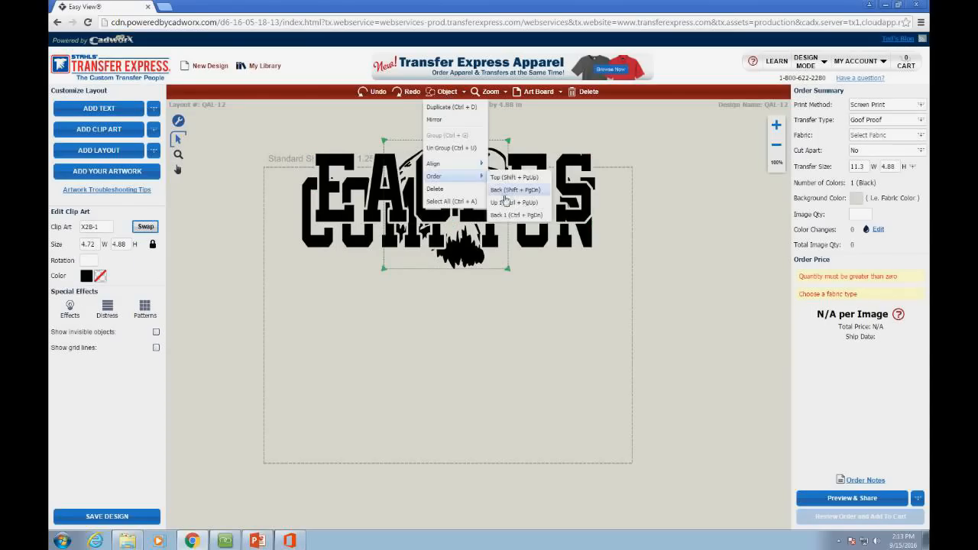
click(502, 203)
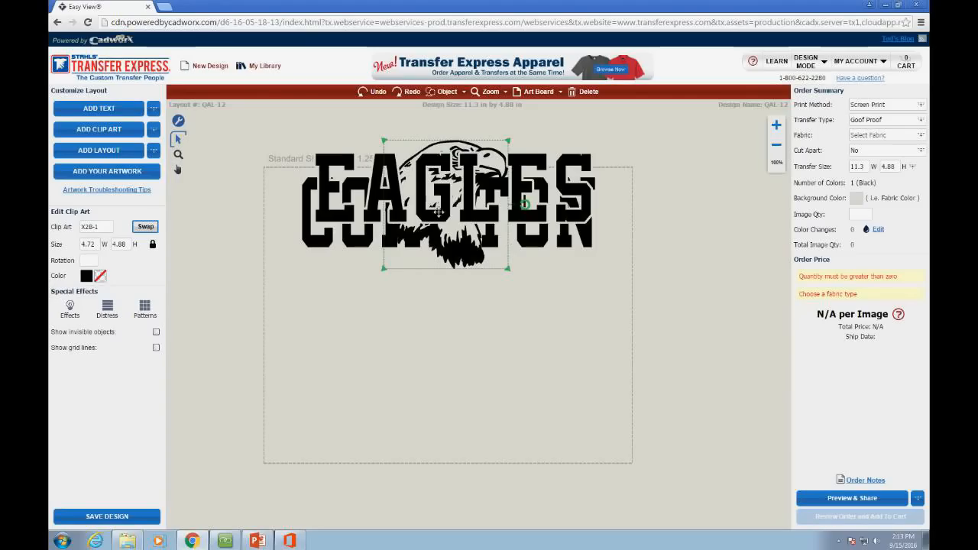
click(461, 94)
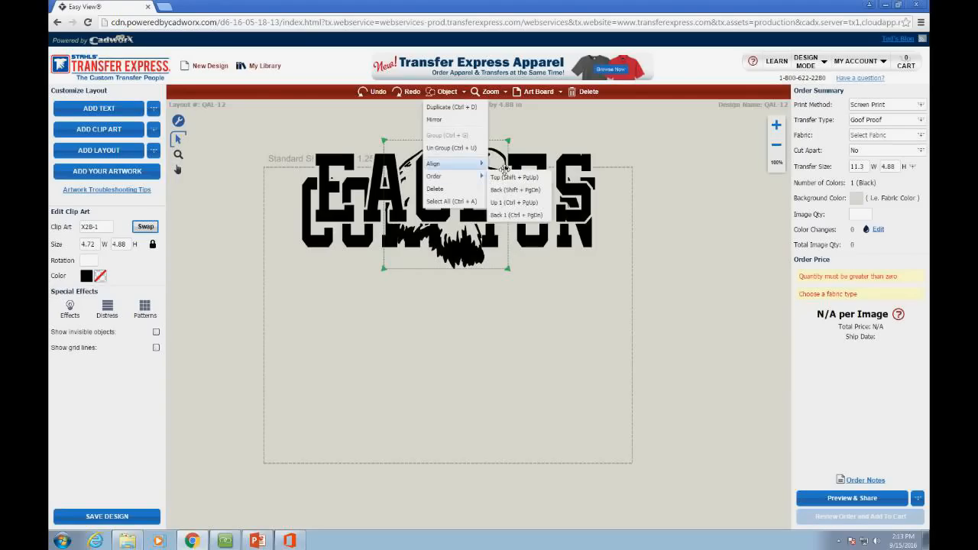
mouse_move(470, 177)
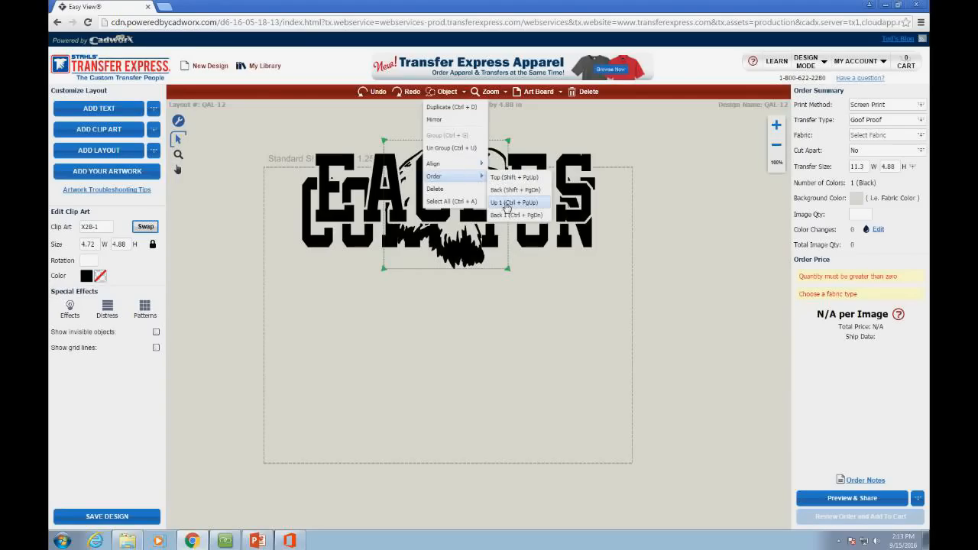
click(510, 203)
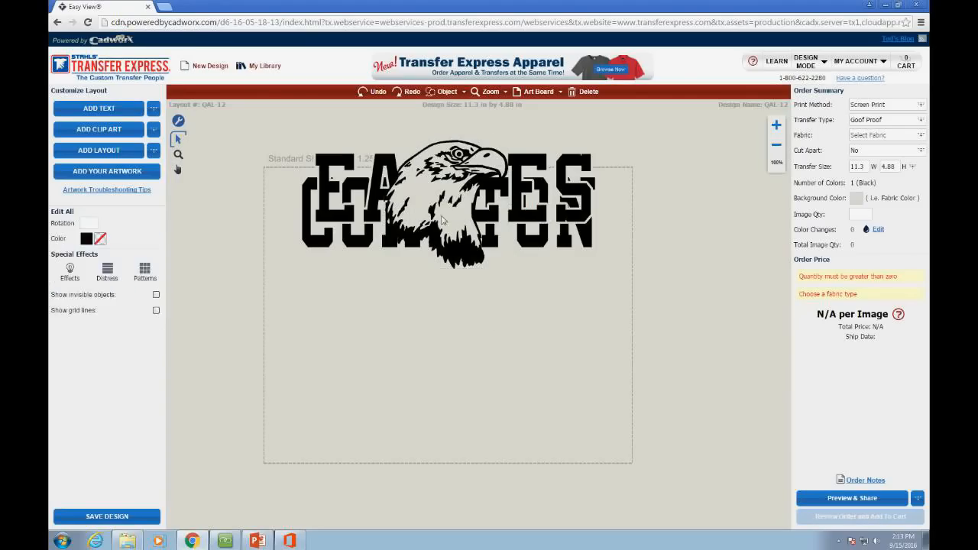
drag(443, 220, 441, 336)
drag(430, 211, 428, 417)
drag(443, 321, 456, 314)
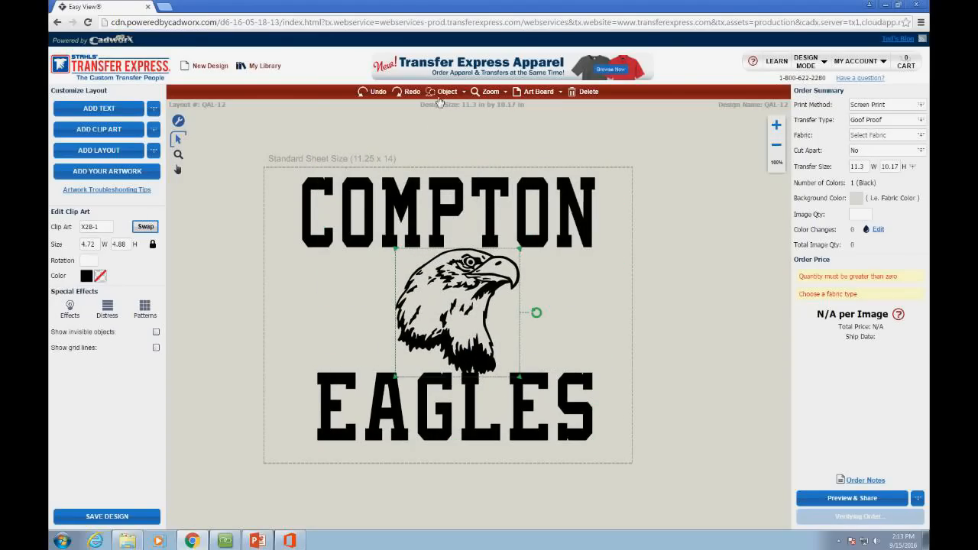
click(443, 91)
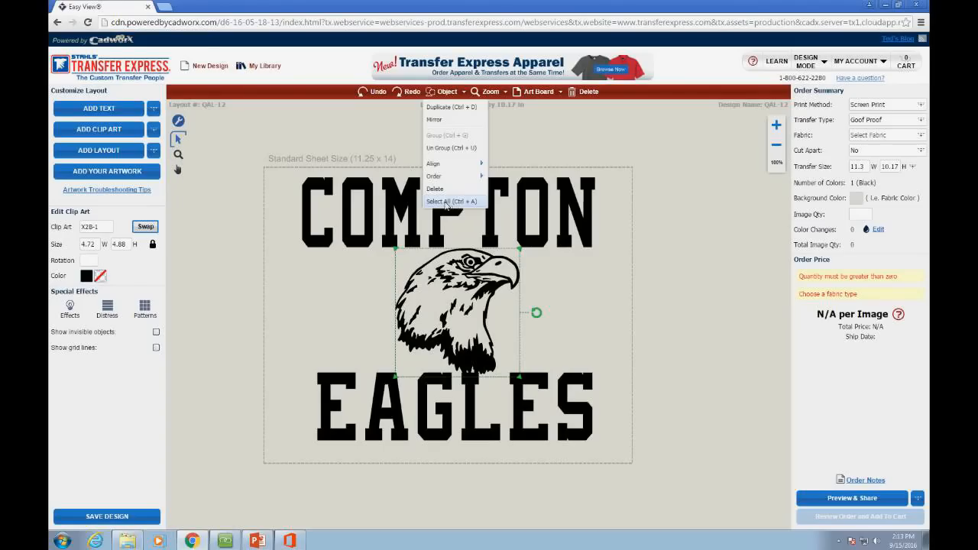
click(448, 202)
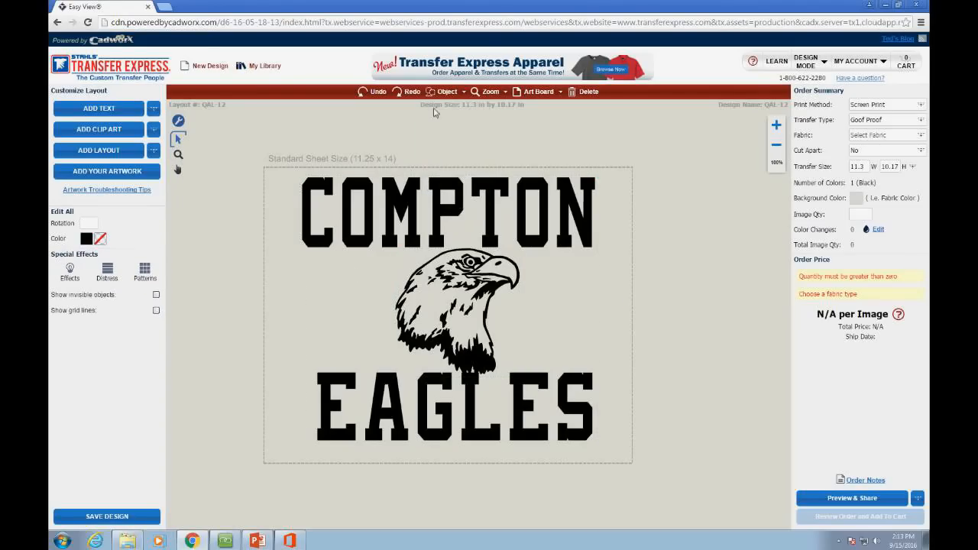
click(464, 92)
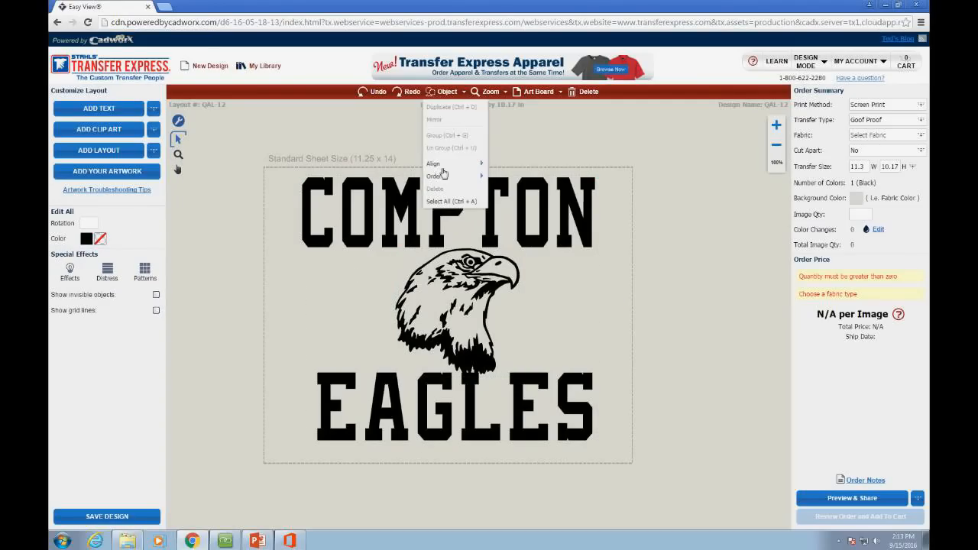
click(379, 222)
click(461, 96)
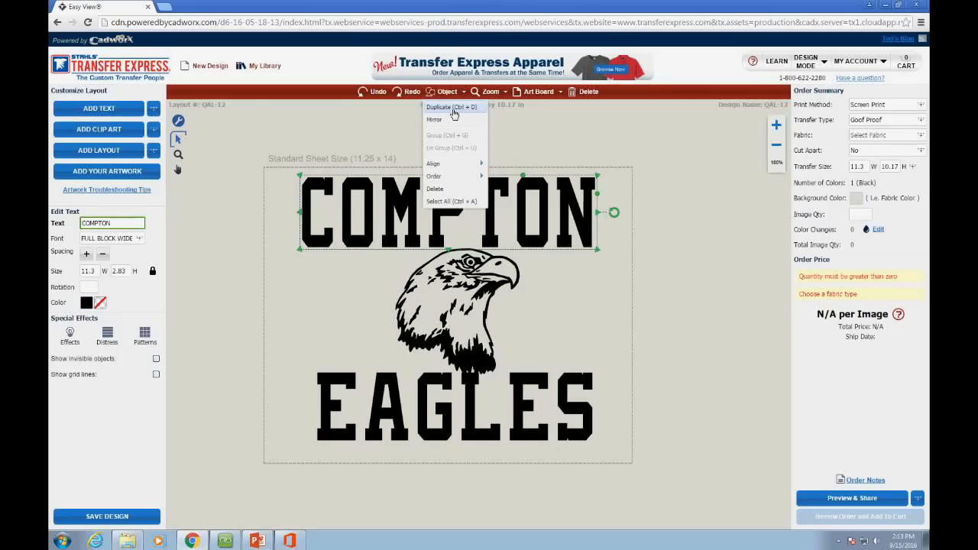
click(451, 200)
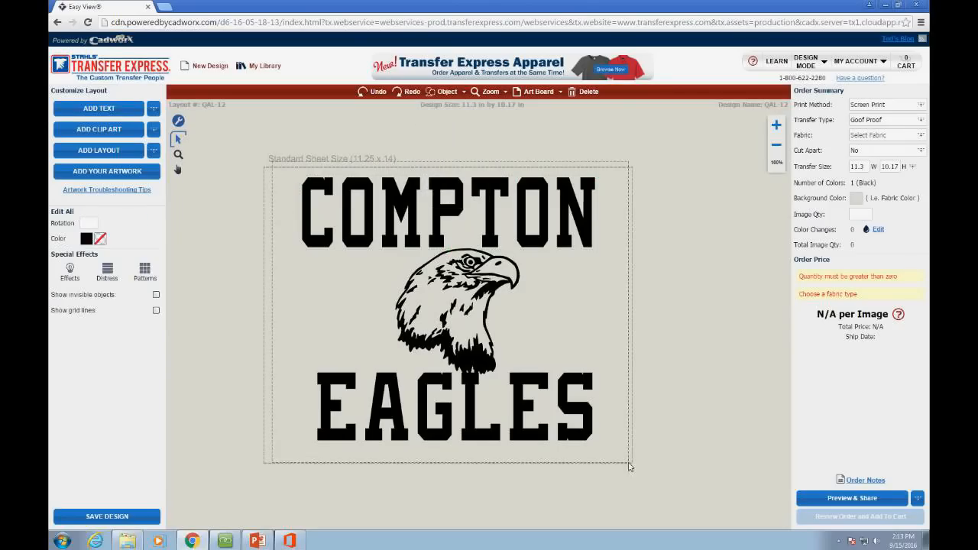
click(448, 93)
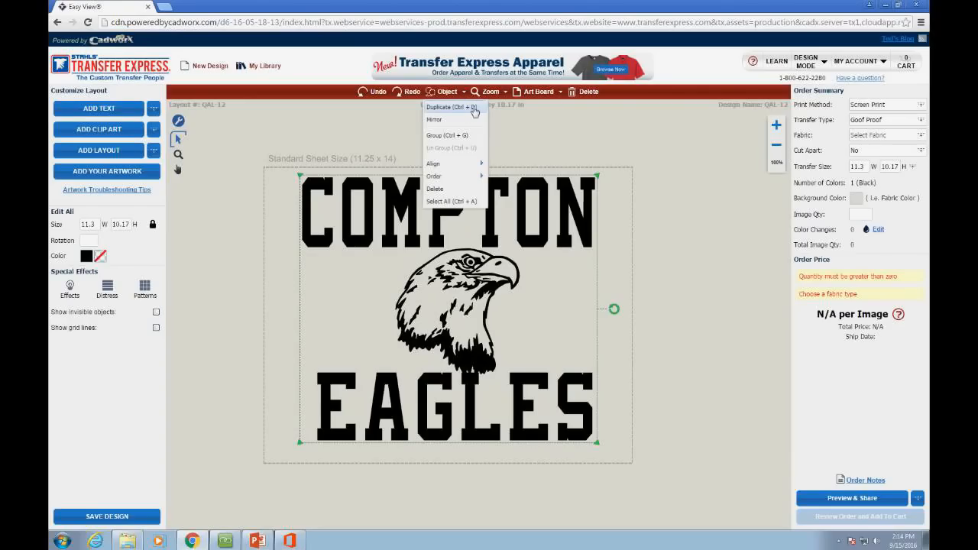
click(475, 113)
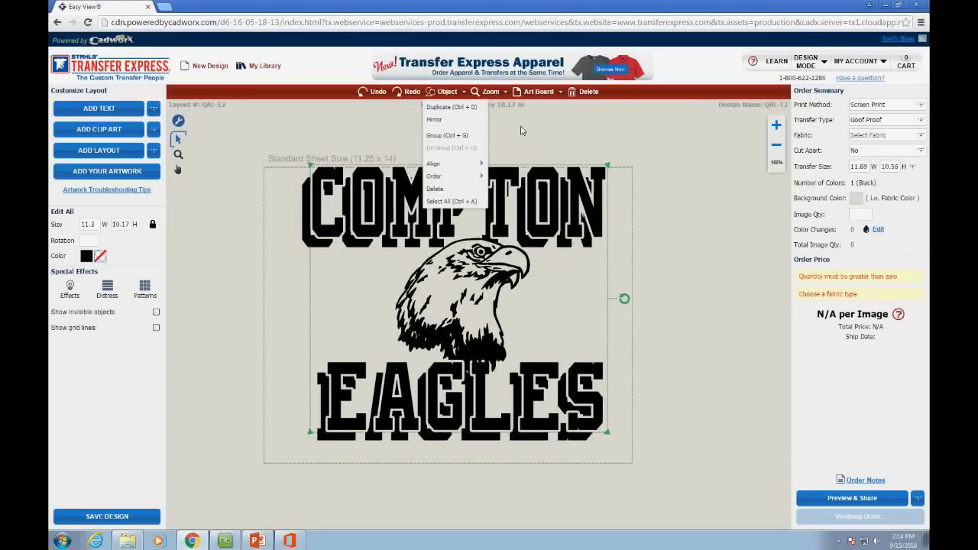
drag(502, 176, 614, 199)
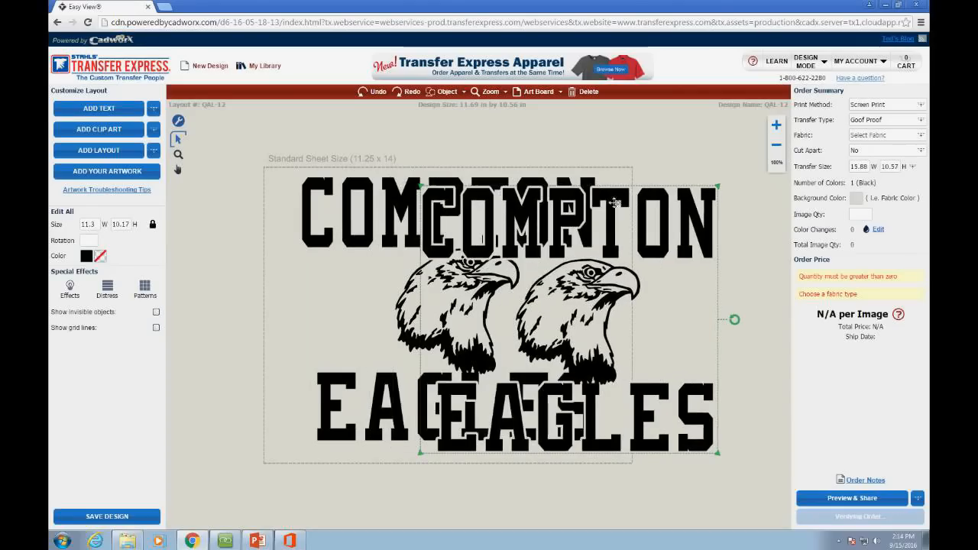
key(Delete)
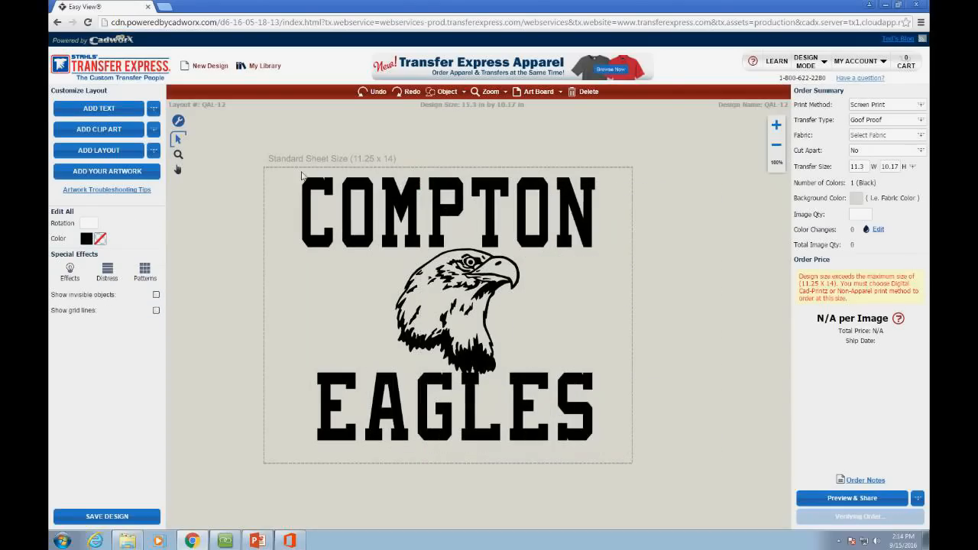
drag(286, 156, 649, 474)
click(465, 93)
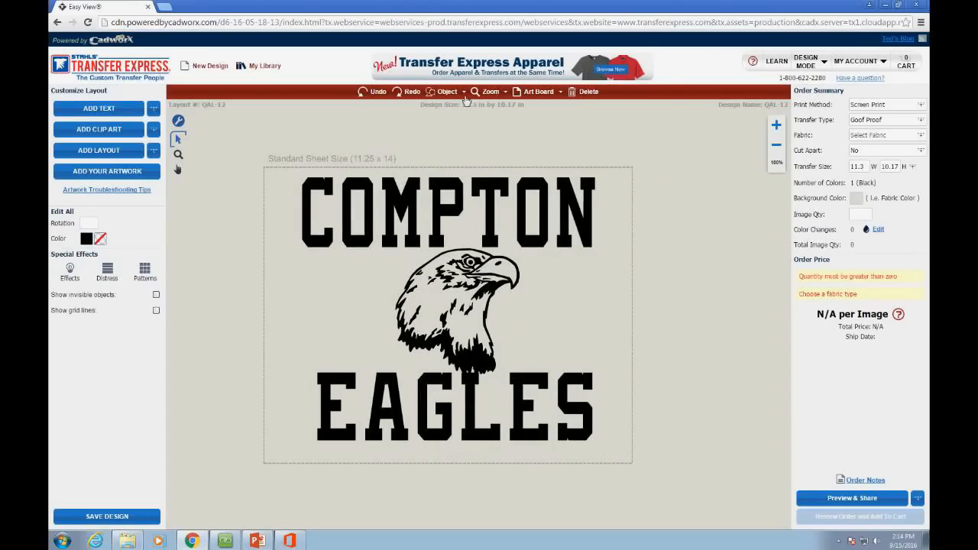
drag(285, 156, 686, 482)
click(456, 93)
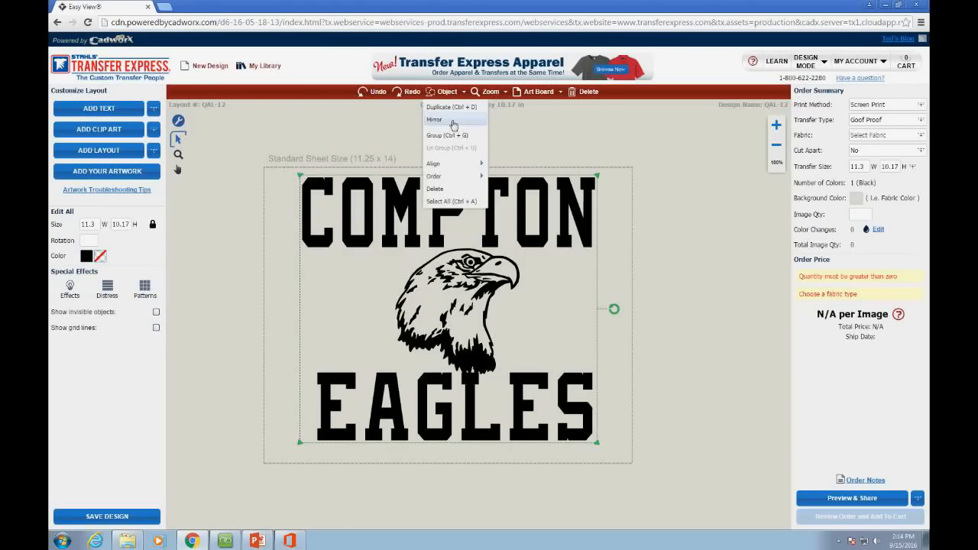
click(308, 147)
drag(309, 148, 631, 448)
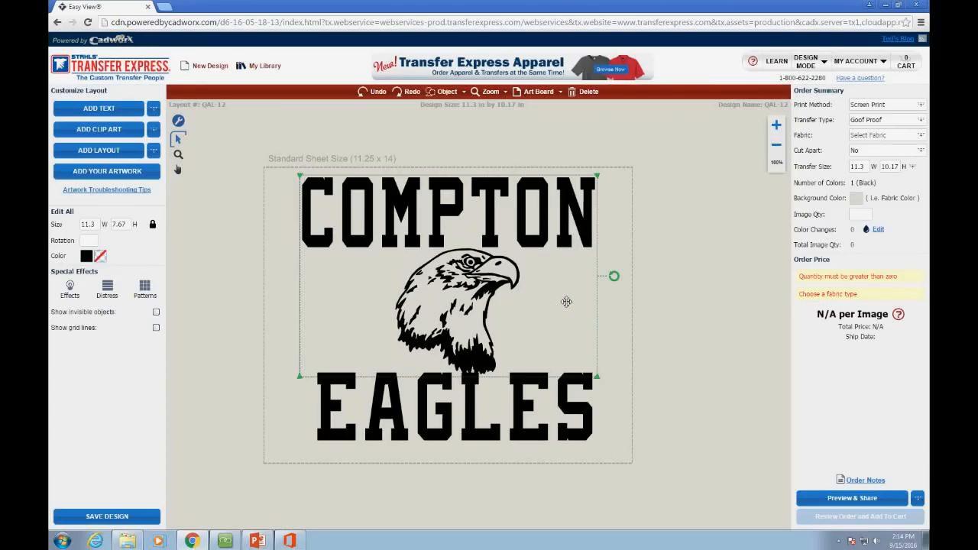
key(ctrl+v)
drag(464, 316, 556, 319)
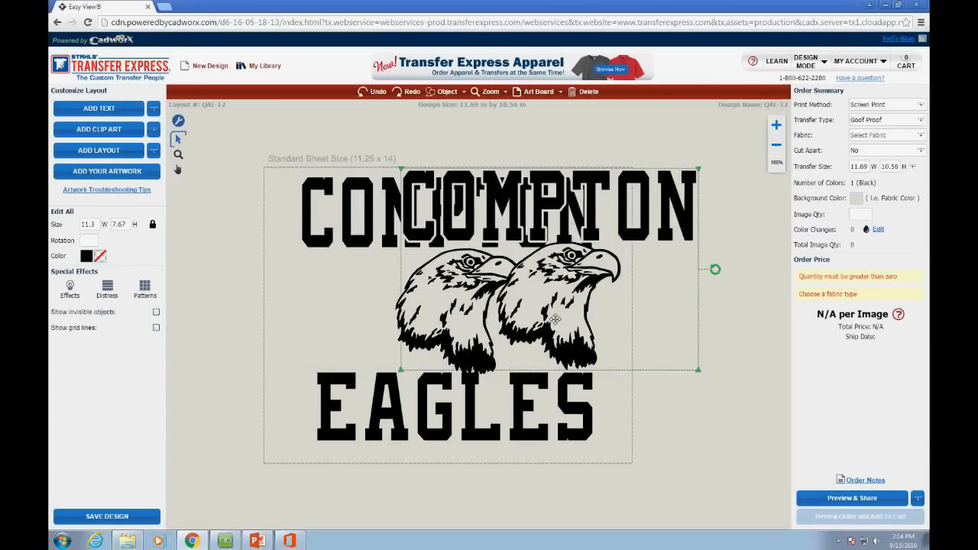
key(Delete)
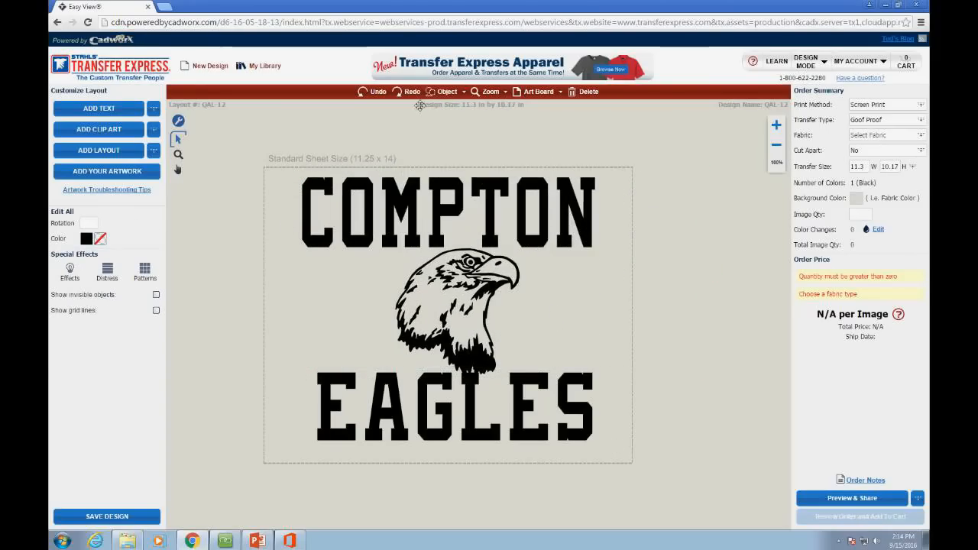
click(447, 91)
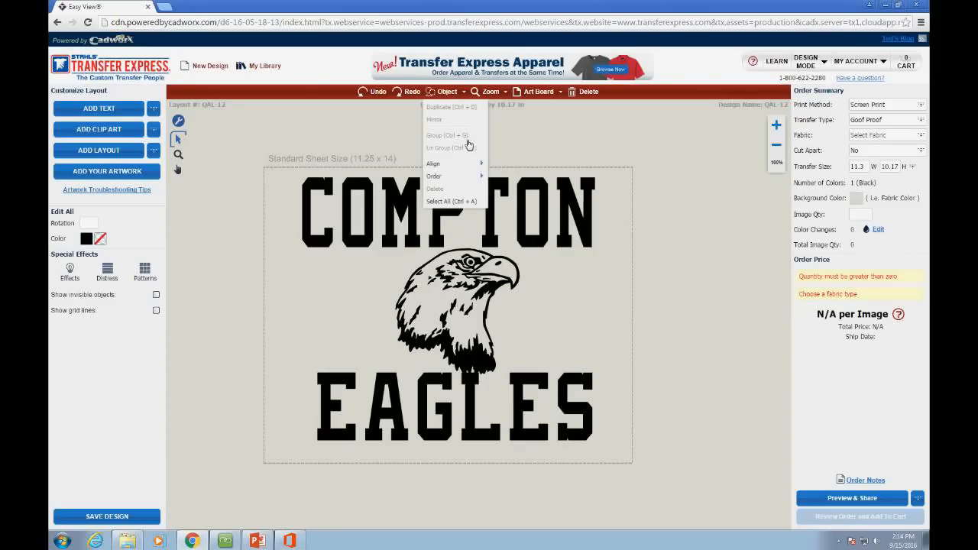
mouse_move(451, 175)
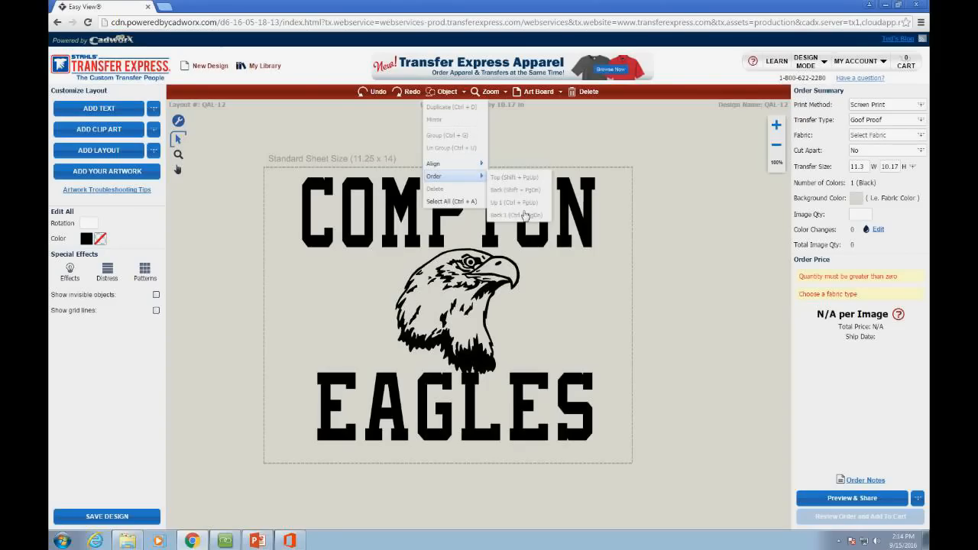
click(506, 98)
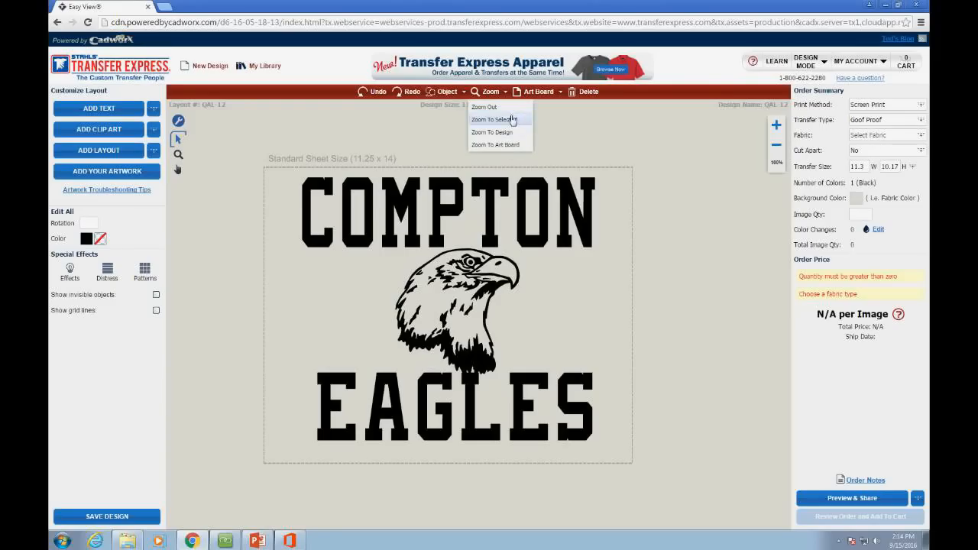
Step: Zoom to the selected COMPTON text, then zoom back out to the whole design
click(460, 194)
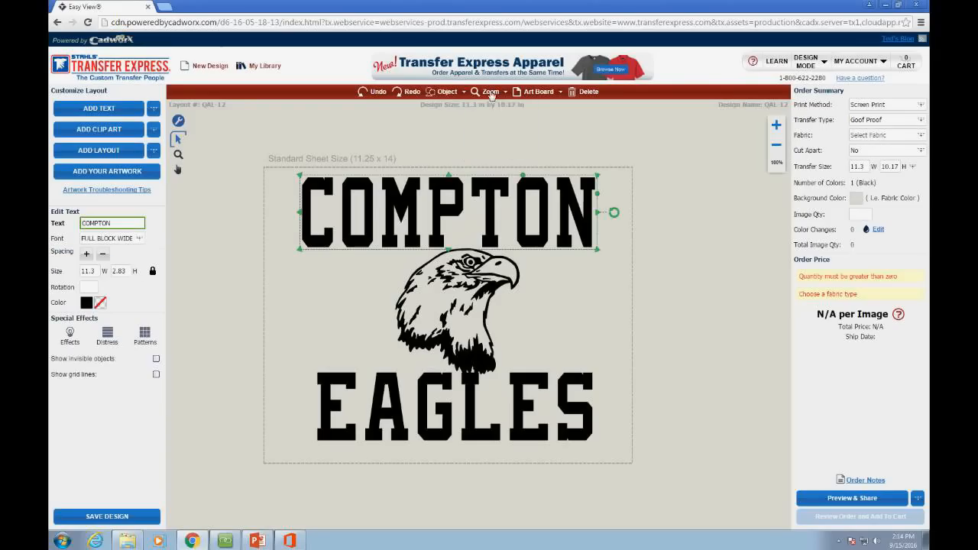
click(491, 92)
click(500, 136)
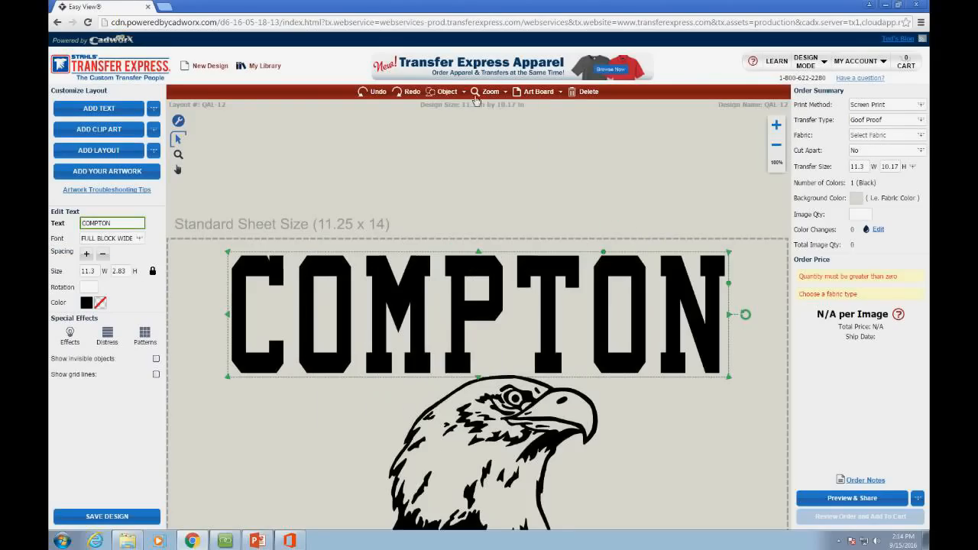
click(493, 93)
click(496, 107)
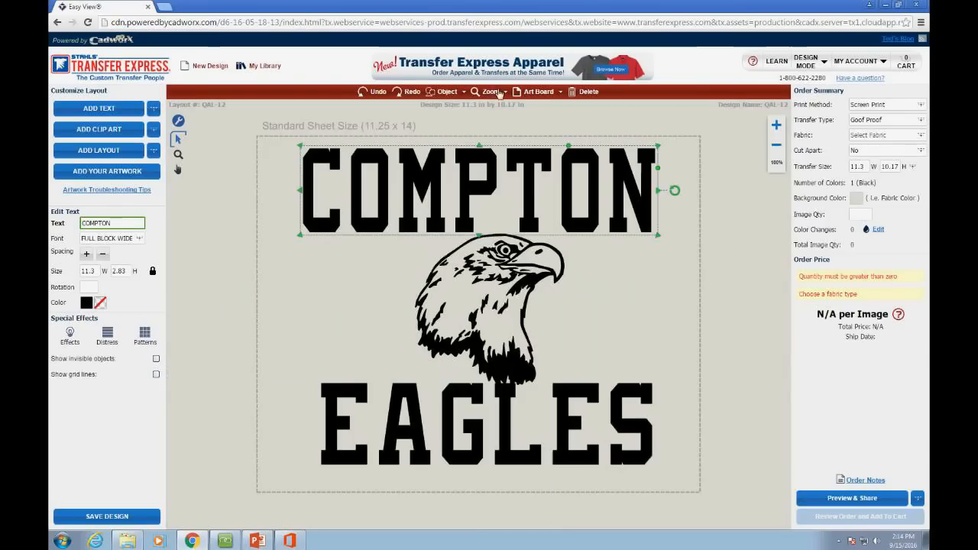
click(499, 93)
click(516, 137)
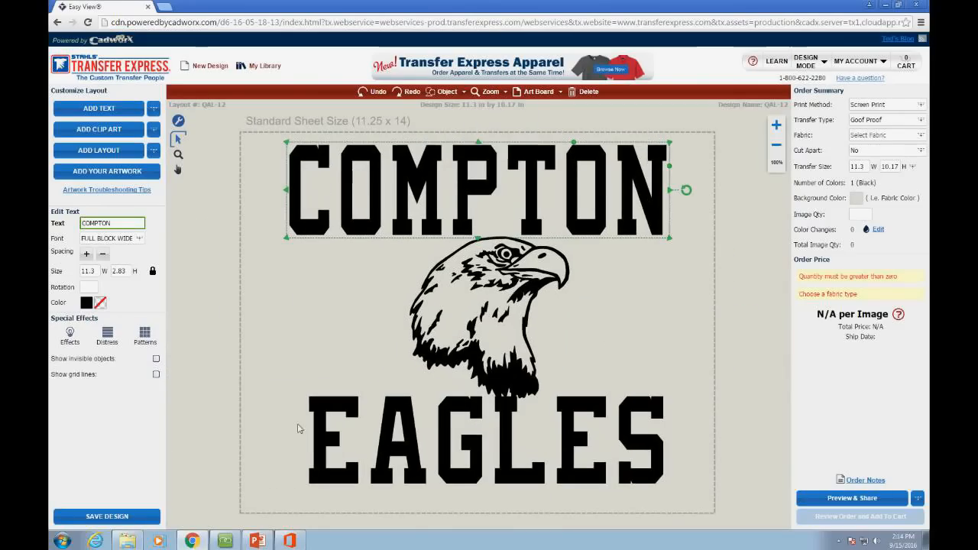
Step: Zoom to the selected eagle, return to the full design, deselect, and show the Art Board options
click(536, 271)
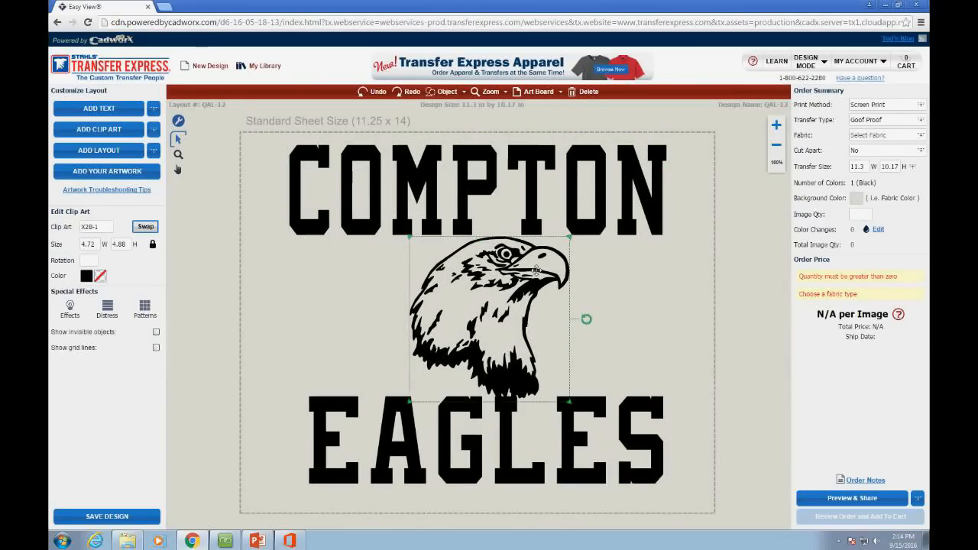
click(502, 93)
click(505, 119)
click(497, 92)
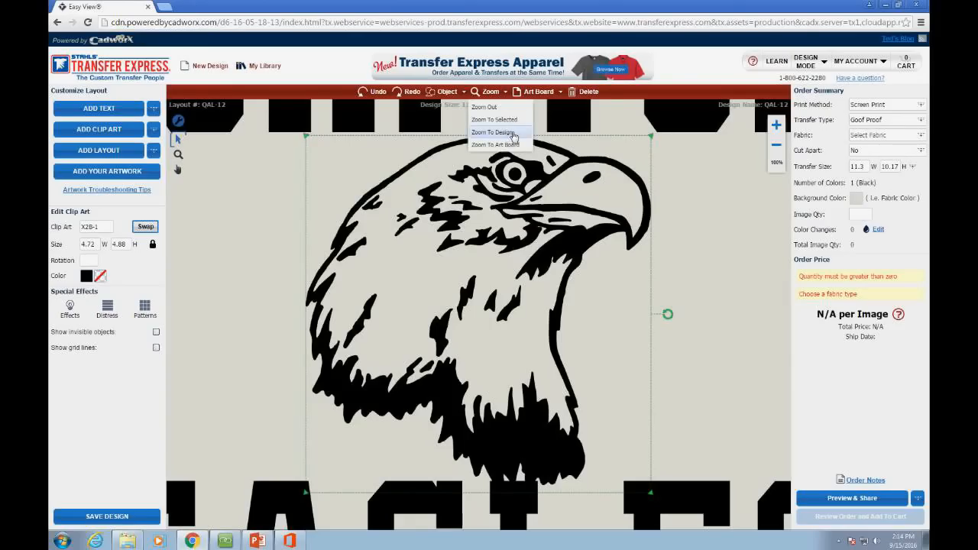
click(513, 133)
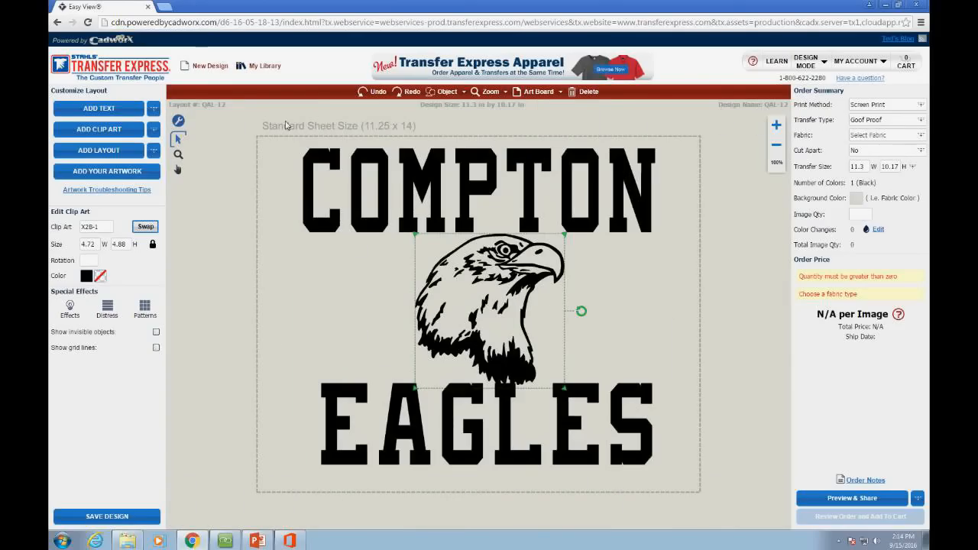
click(699, 214)
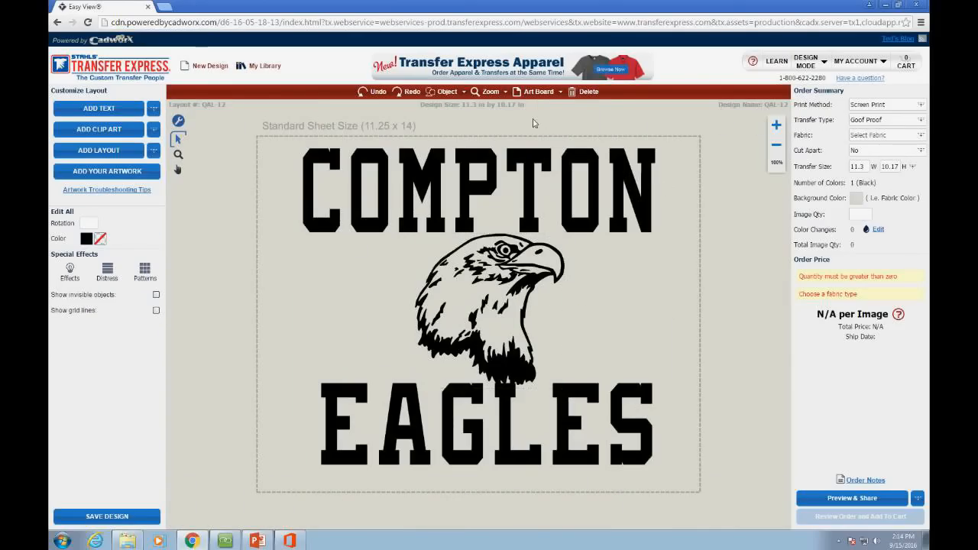
click(569, 93)
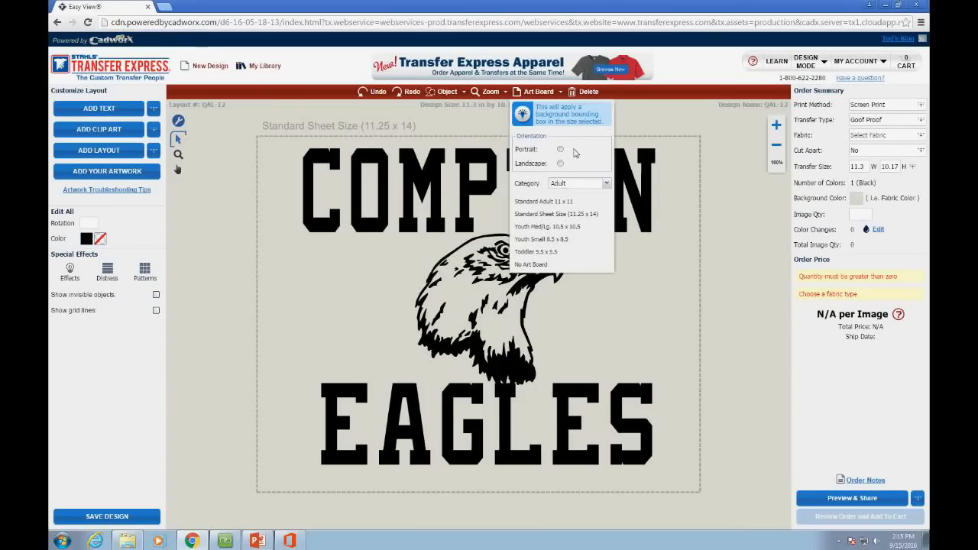
Step: Set the art board to Portrait orientation with the Cap category
click(560, 150)
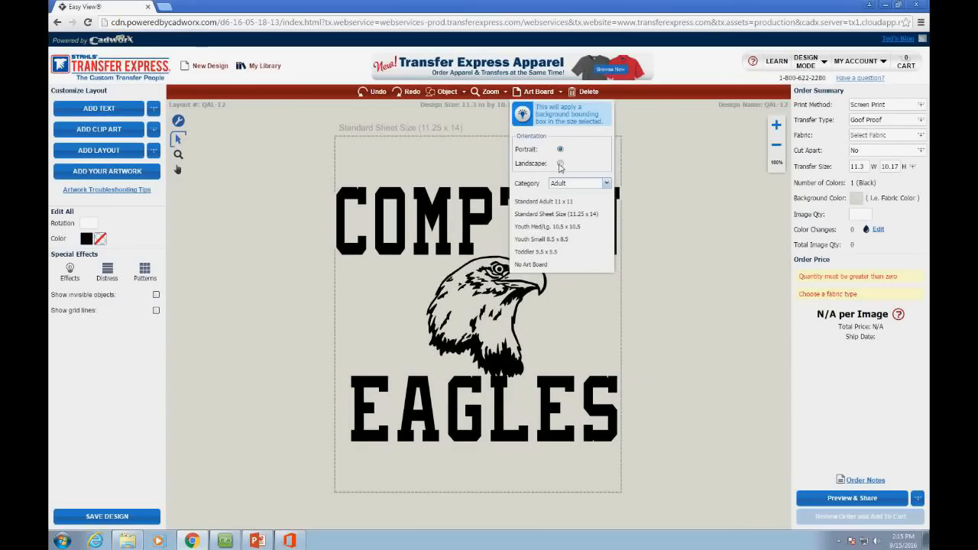
click(298, 169)
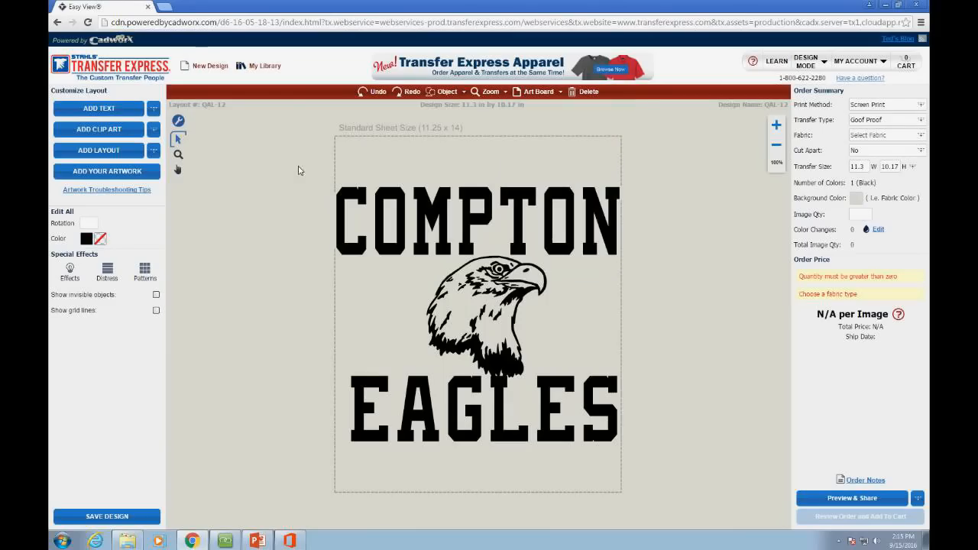
click(558, 91)
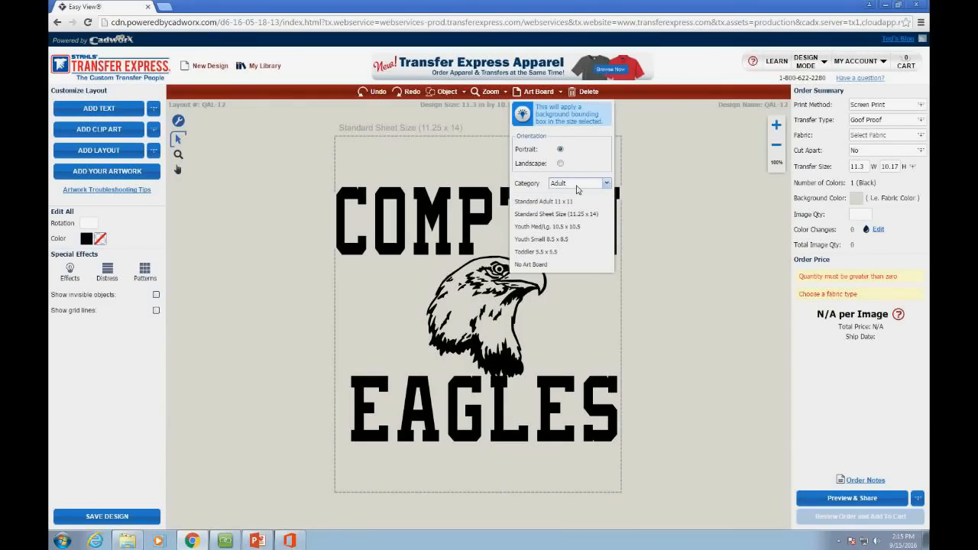
click(583, 186)
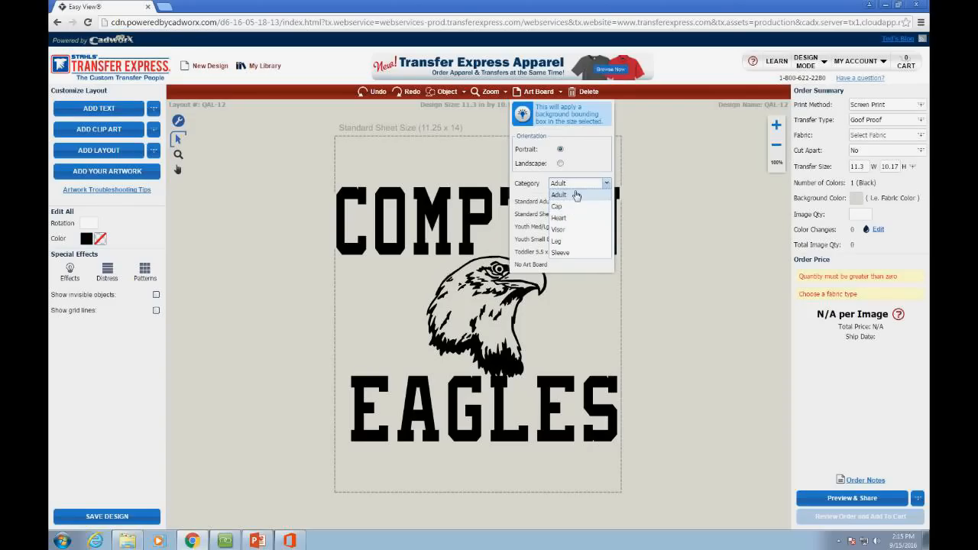
click(575, 200)
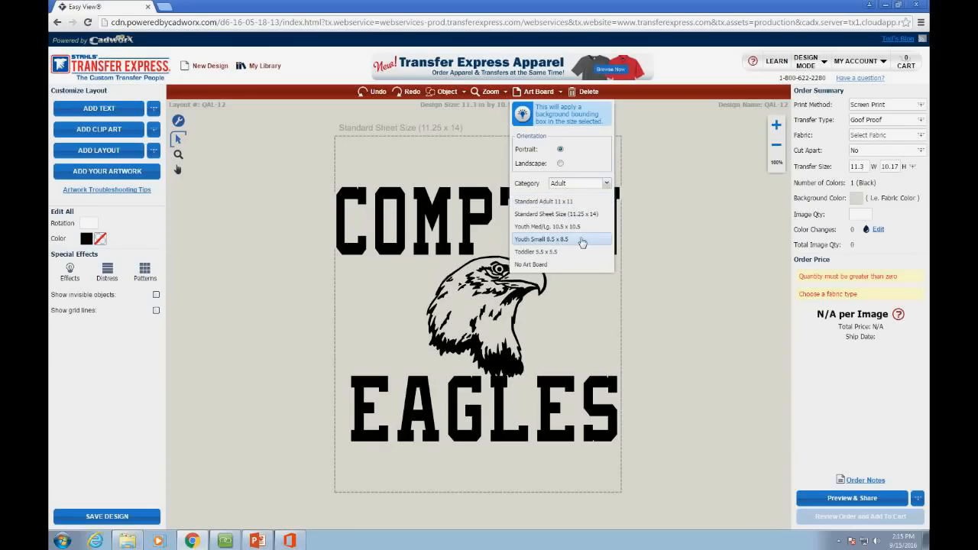
click(566, 186)
click(570, 212)
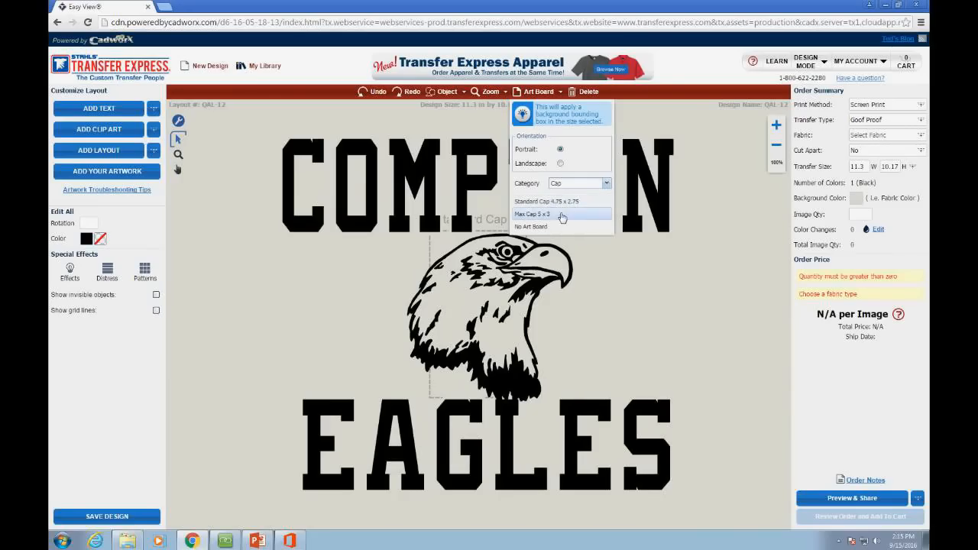
Step: Shrink the COMPTON EAGLES design to 2.7 x 2.43 in inside the cap outline
drag(727, 124, 265, 535)
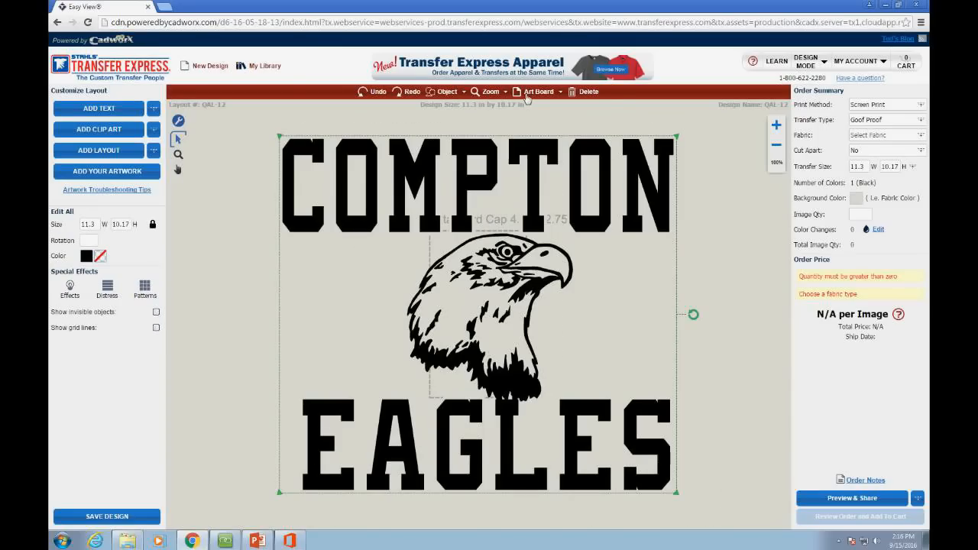
click(256, 136)
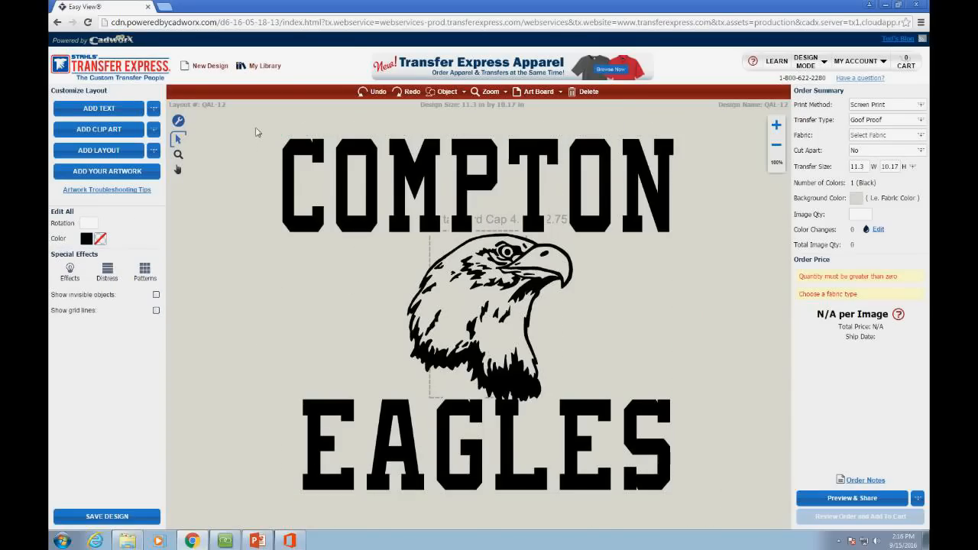
drag(256, 131, 411, 214)
drag(340, 190, 491, 308)
drag(540, 352, 525, 339)
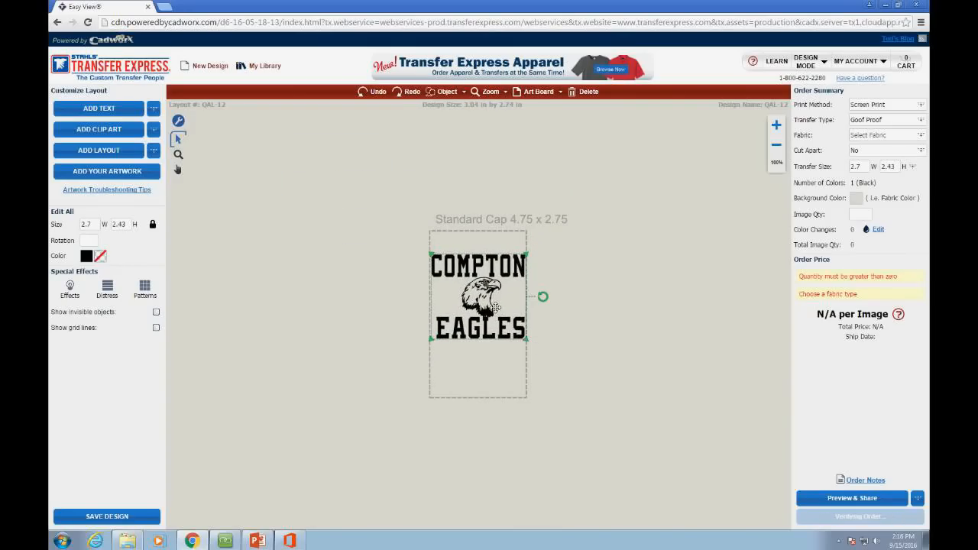
drag(496, 307, 496, 317)
click(558, 315)
drag(558, 366, 389, 244)
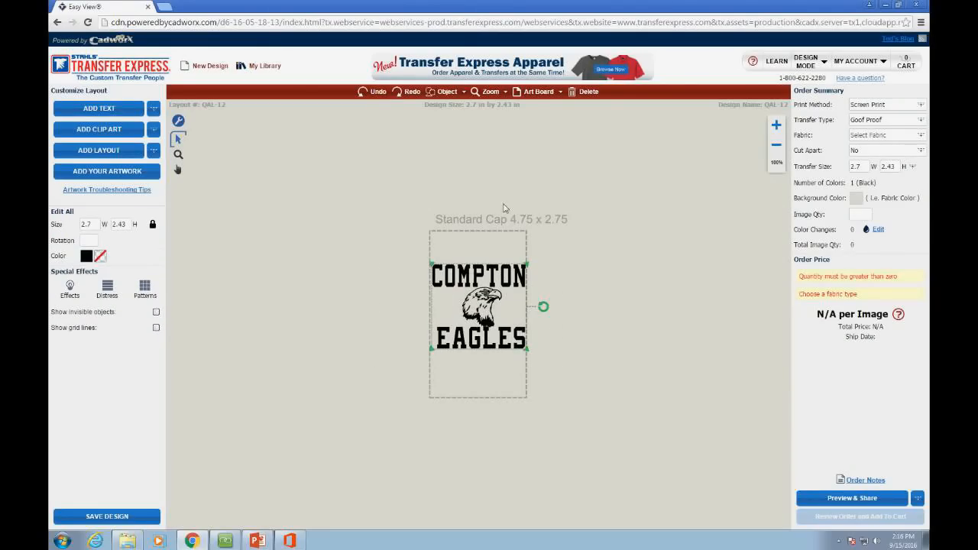
Step: Switch the art board category back to Adult and delete the COMPTON EAGLES design
click(535, 93)
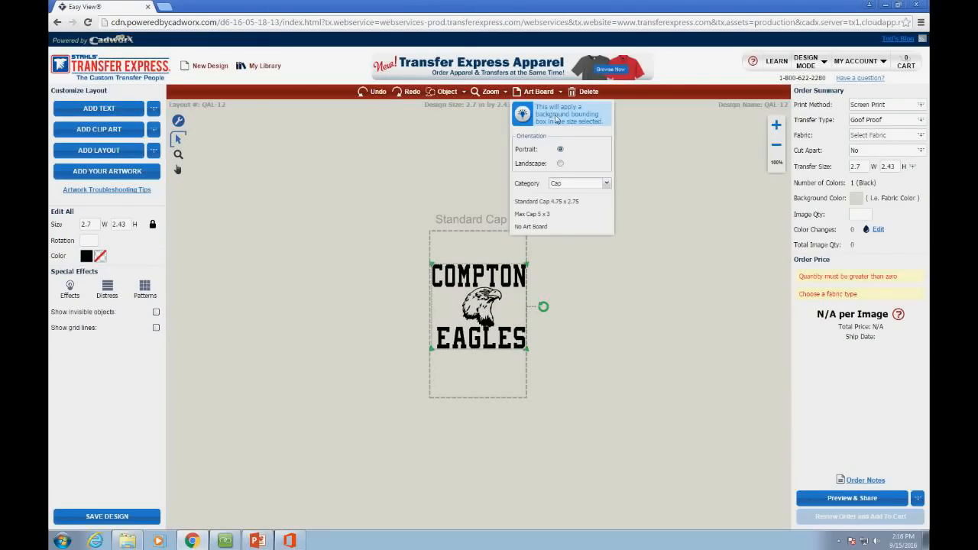
click(579, 183)
click(579, 201)
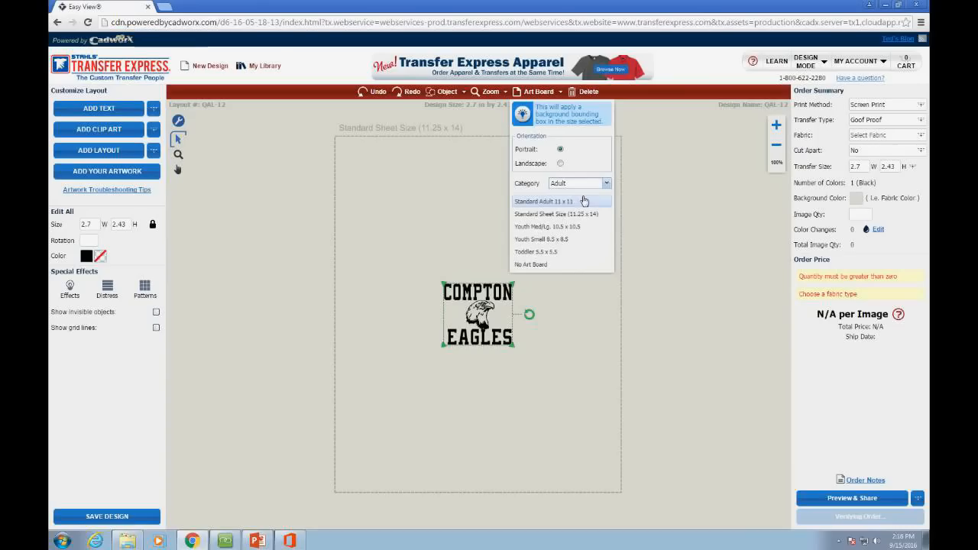
drag(376, 261, 562, 396)
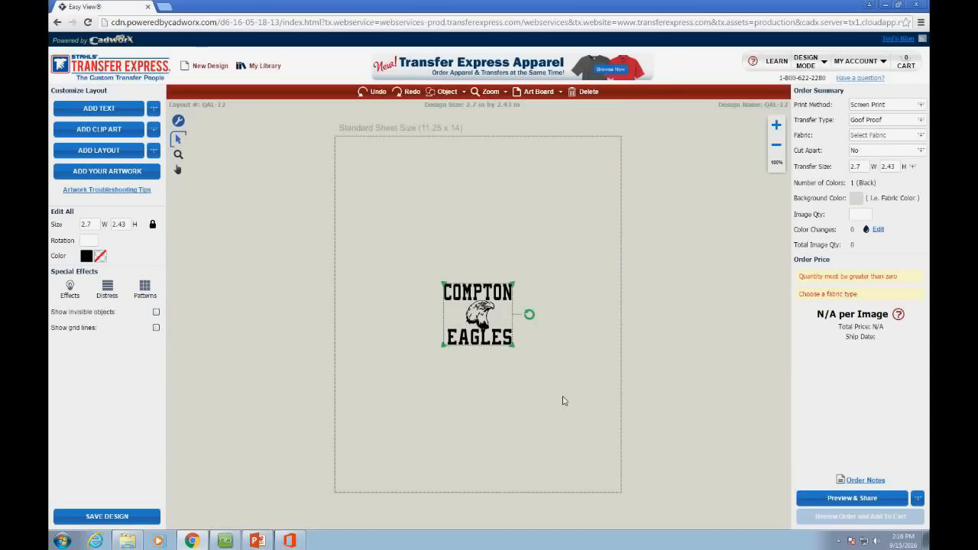
click(563, 397)
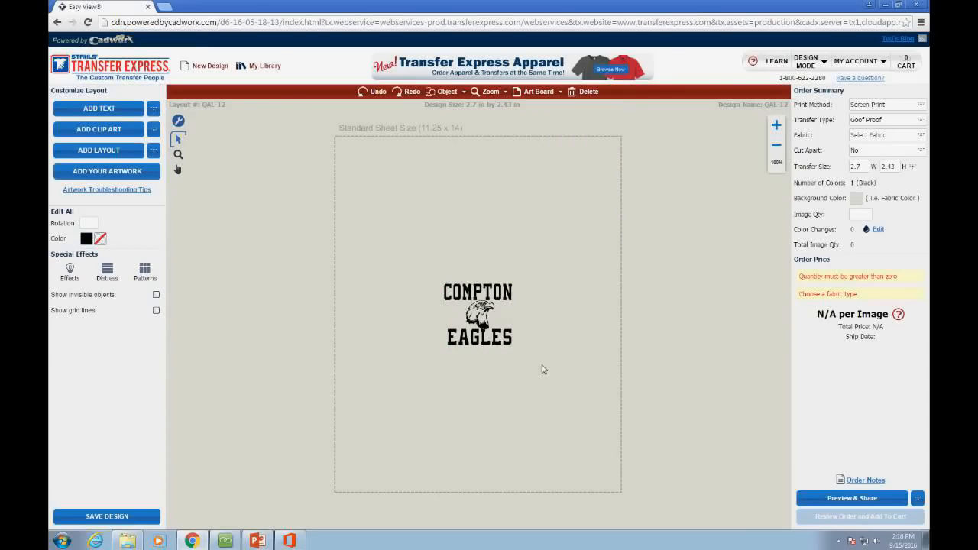
click(547, 92)
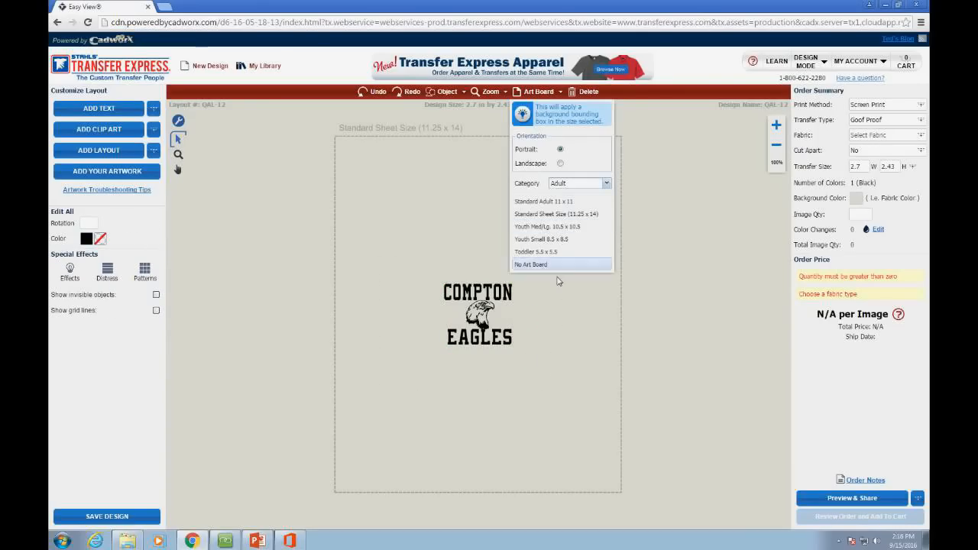
click(648, 227)
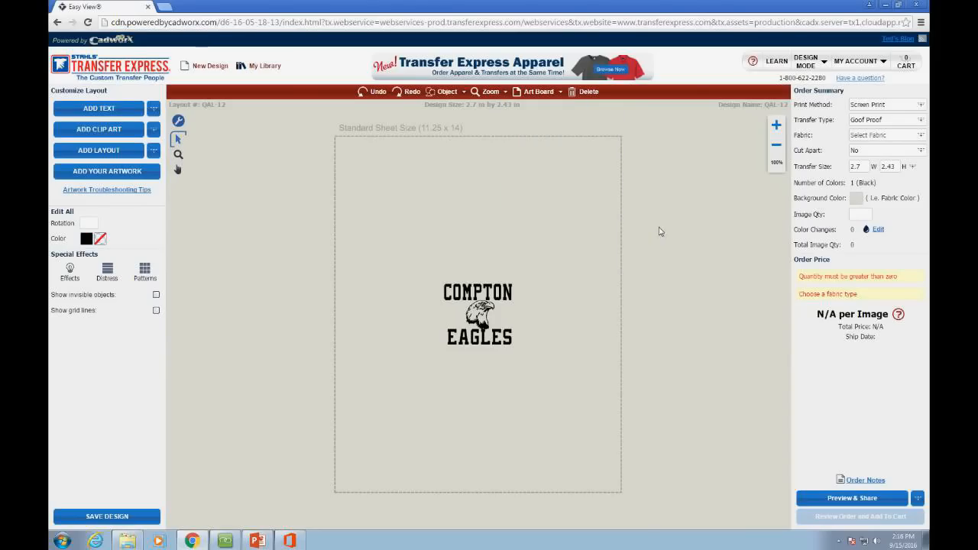
drag(335, 256, 578, 389)
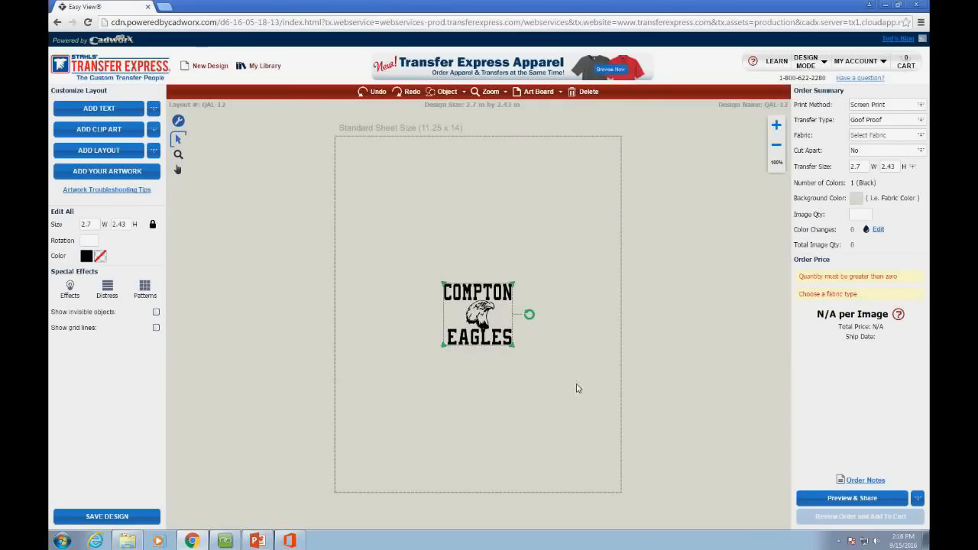
key(Delete)
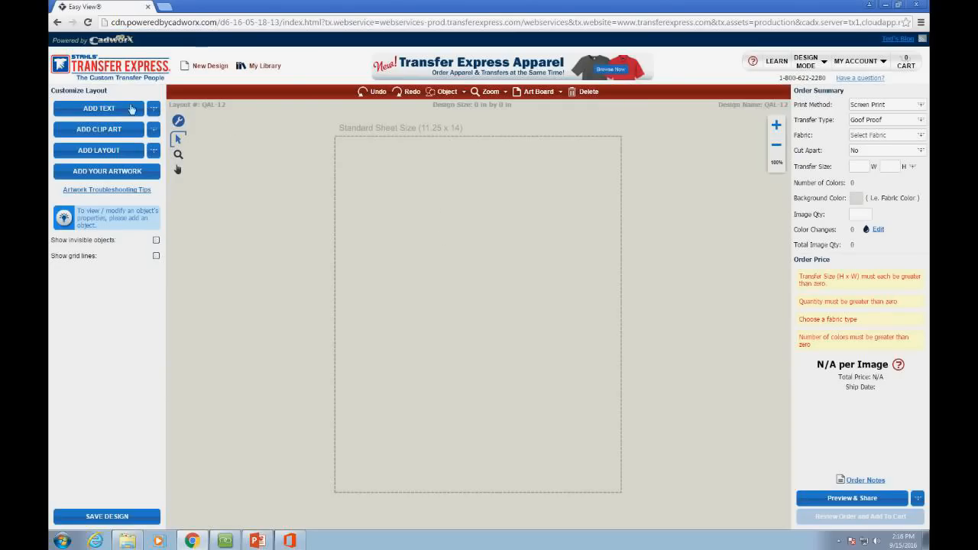
Step: Add a New Text object near the sheet's top, dismissing the multi-line text dialog
click(155, 112)
click(142, 122)
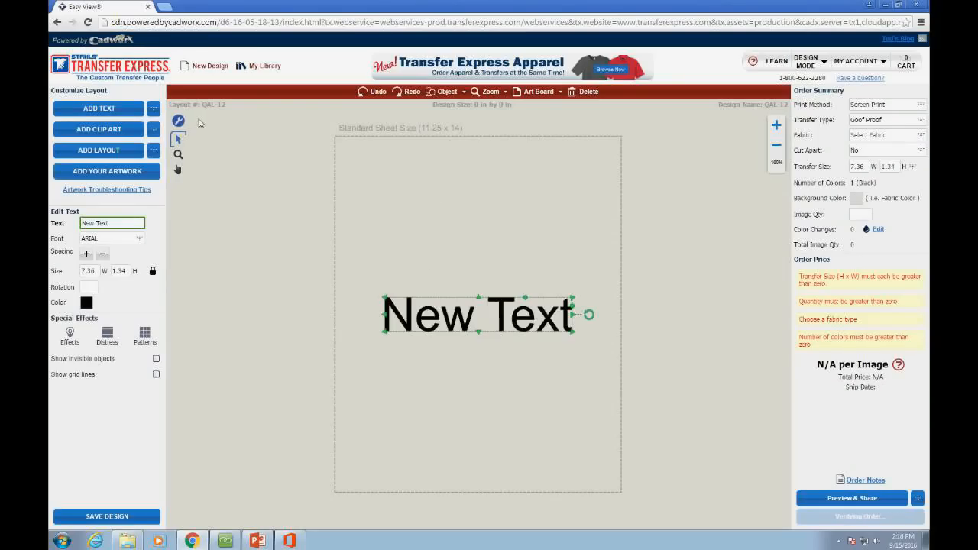
drag(402, 297, 398, 183)
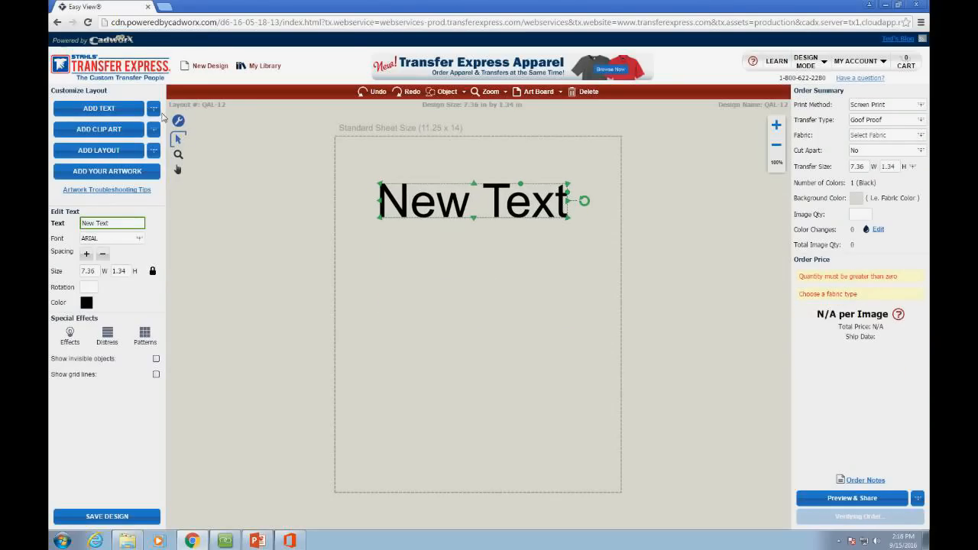
click(156, 112)
click(91, 136)
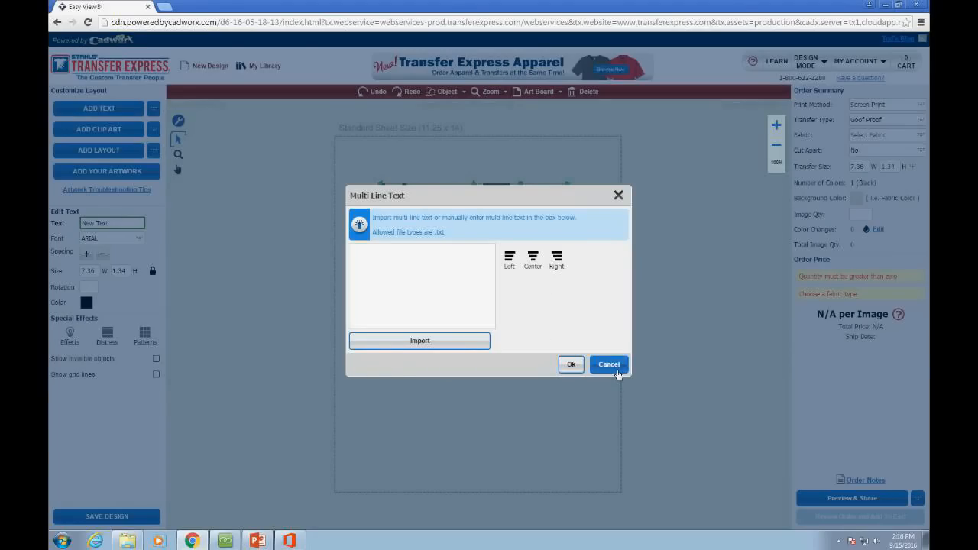
click(617, 373)
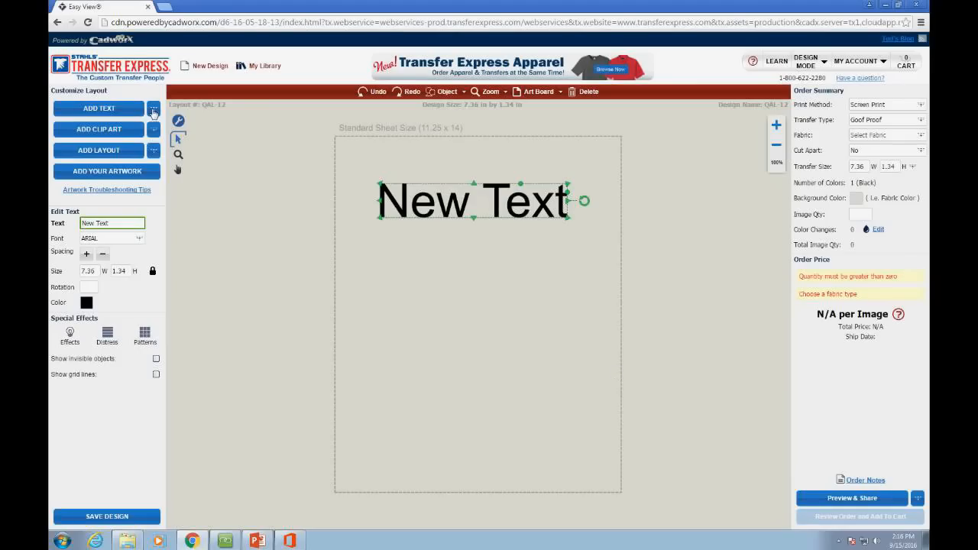
click(153, 110)
click(113, 135)
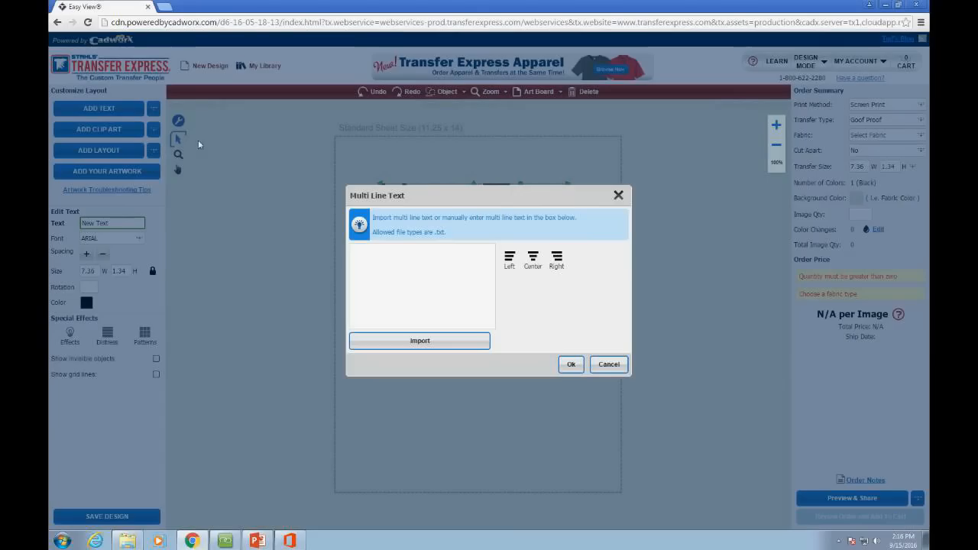
click(592, 362)
Step: Replace the placeholder 'New Text' wording with MENTOR
mouse_move(447, 195)
mouse_down()
mouse_move(453, 210)
mouse_move(444, 214)
mouse_up()
click(389, 176)
click(434, 221)
double_click(434, 221)
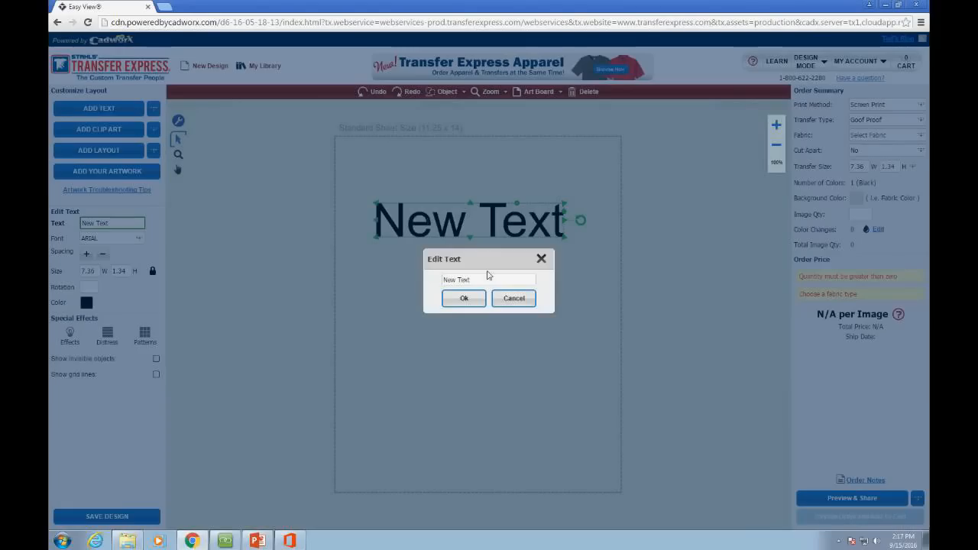
click(512, 298)
click(125, 228)
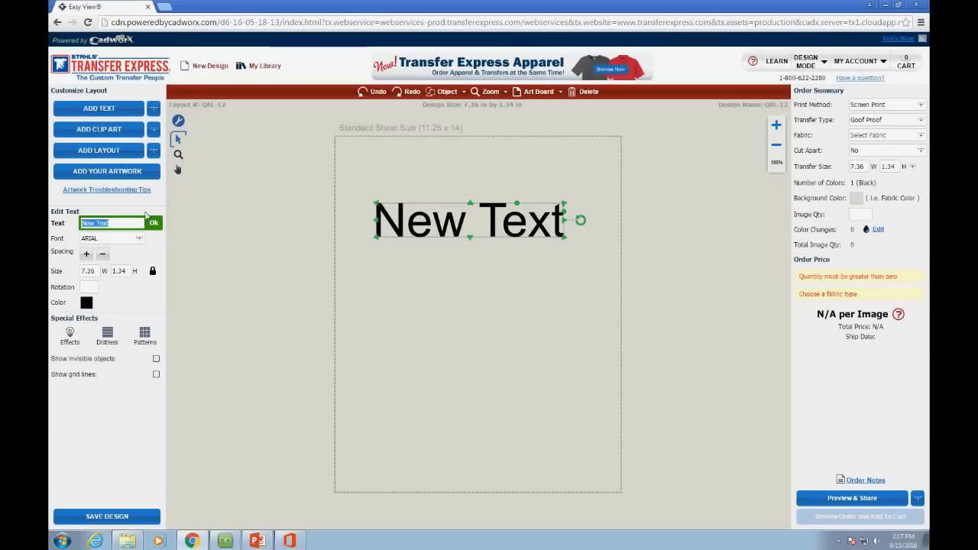
text(MENTOR)
click(160, 223)
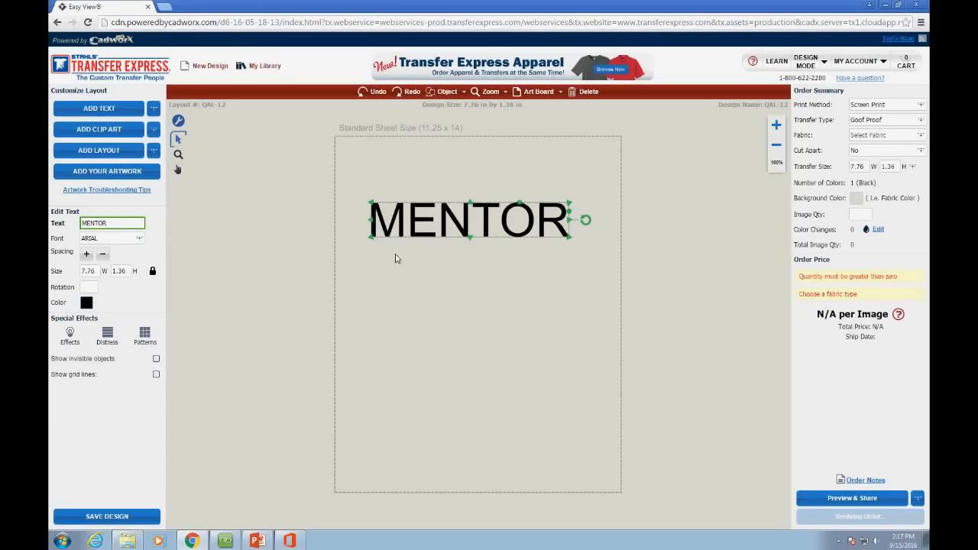
click(395, 257)
click(418, 218)
Step: Apply BRODY SCRIPT from the Script font category to the MENTOR text
click(140, 242)
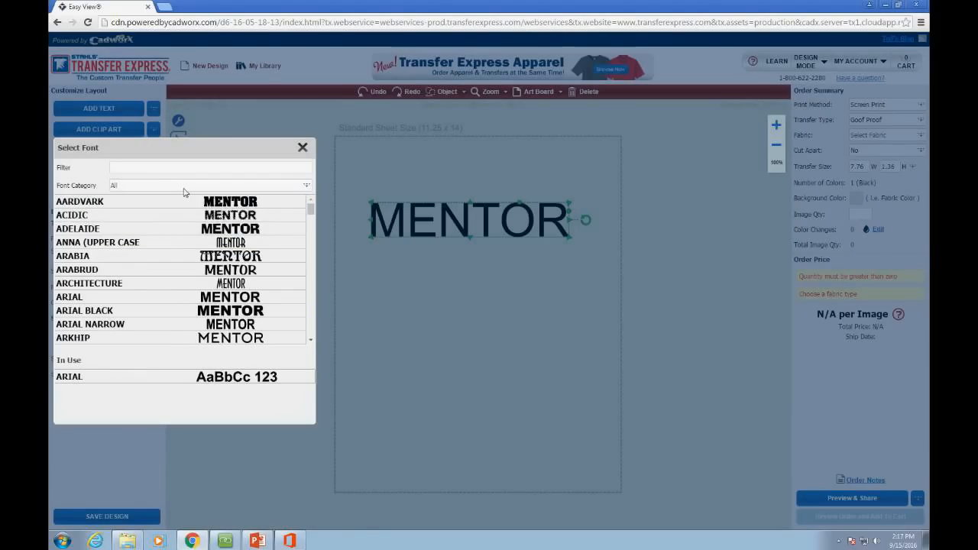
click(126, 186)
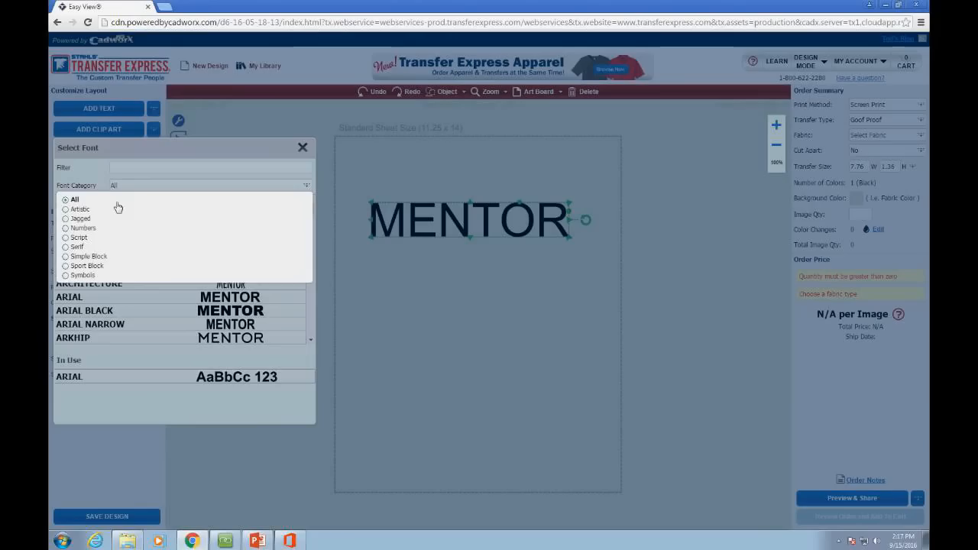
click(81, 239)
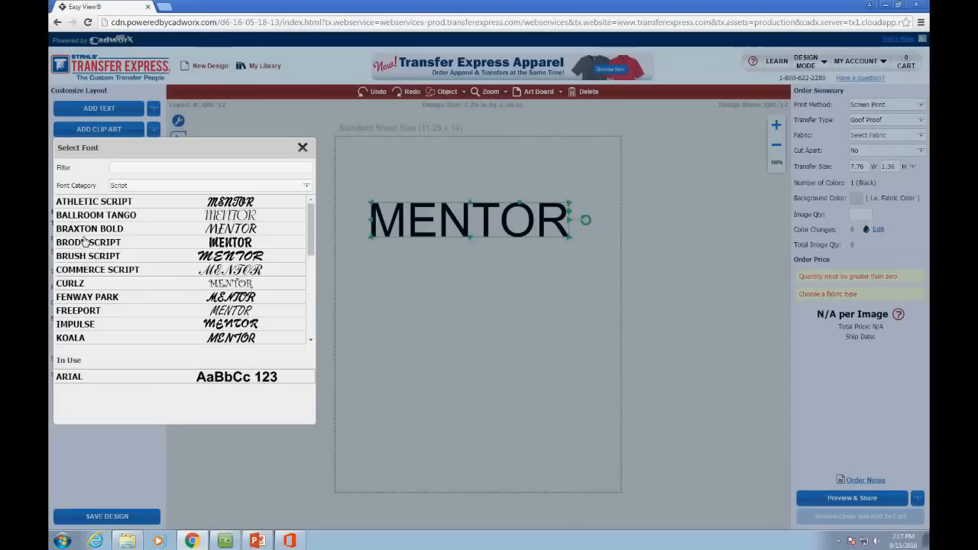
click(182, 243)
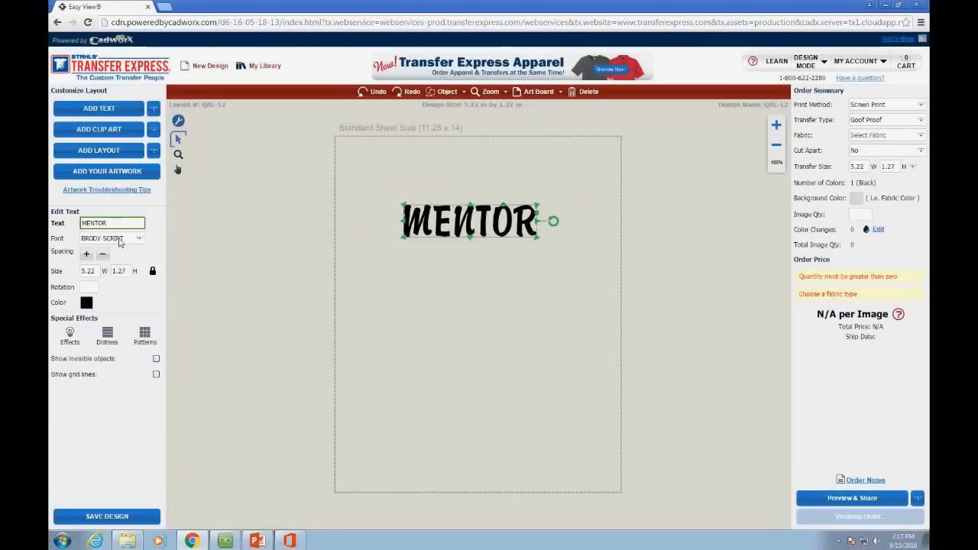
click(120, 242)
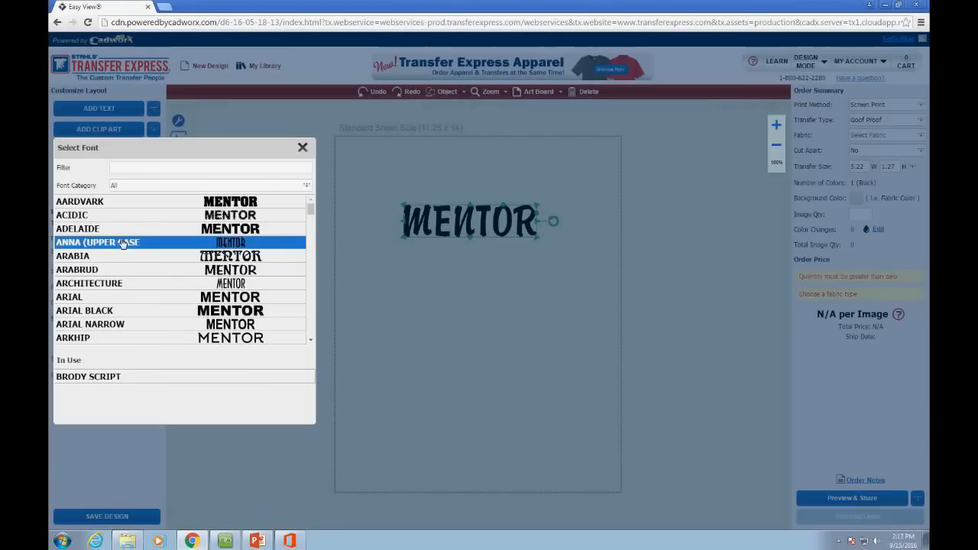
click(302, 148)
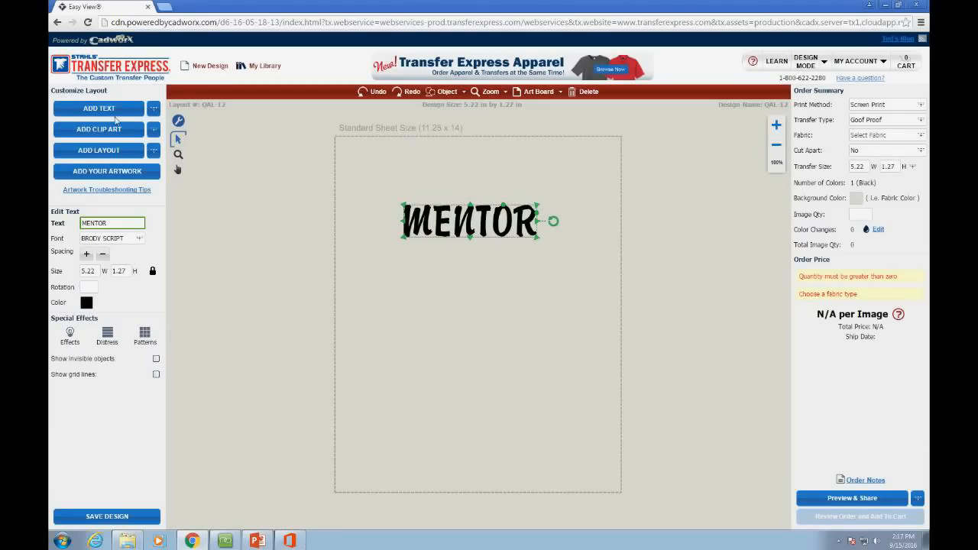
click(155, 133)
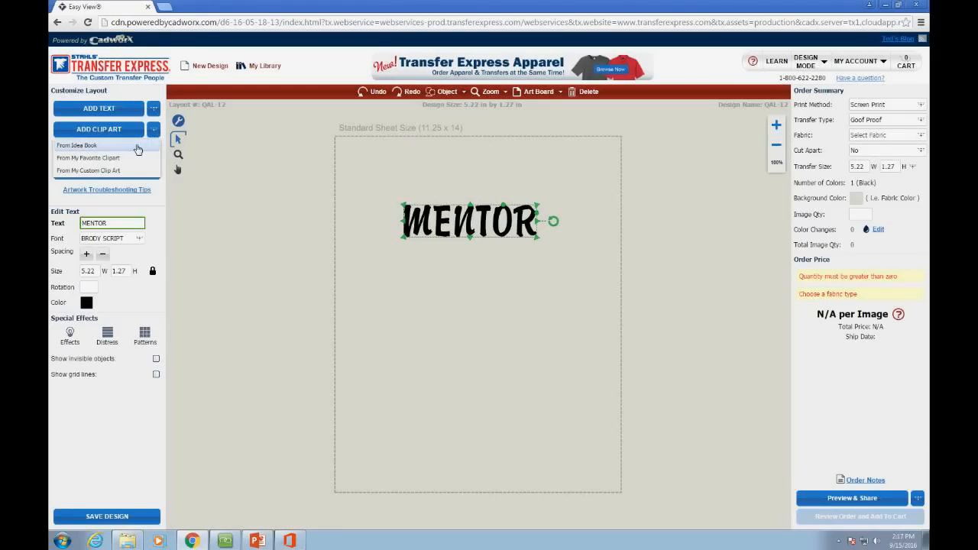
click(135, 148)
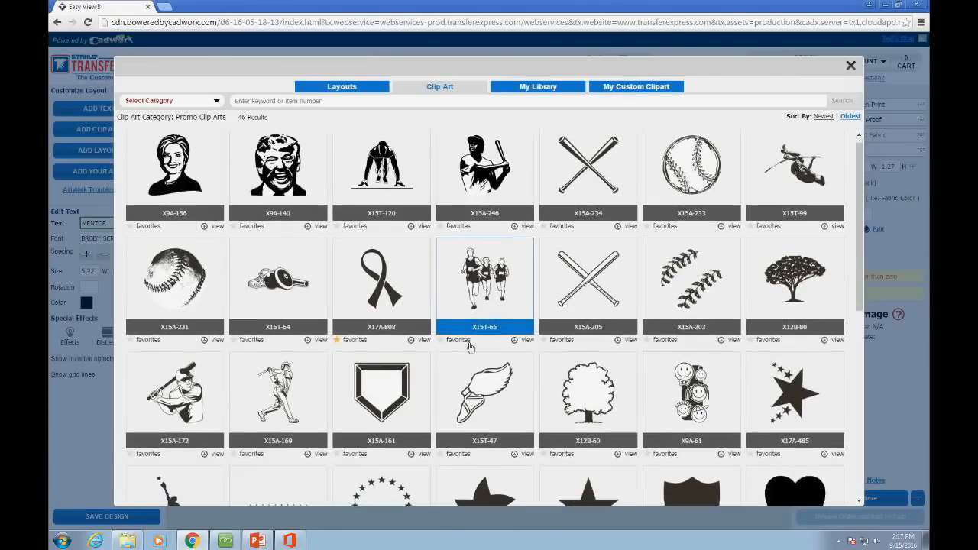
scroll(470, 347, down, 3)
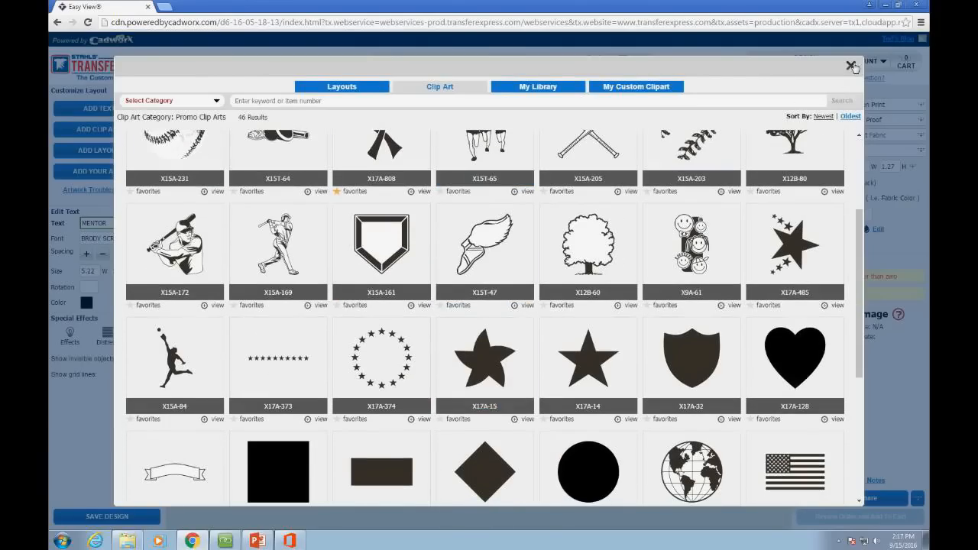
click(851, 66)
click(154, 131)
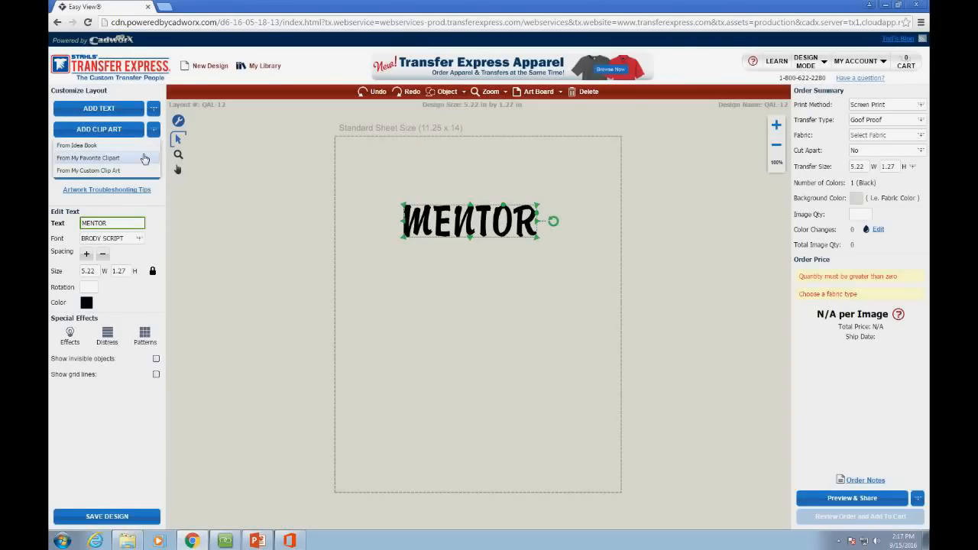
click(119, 160)
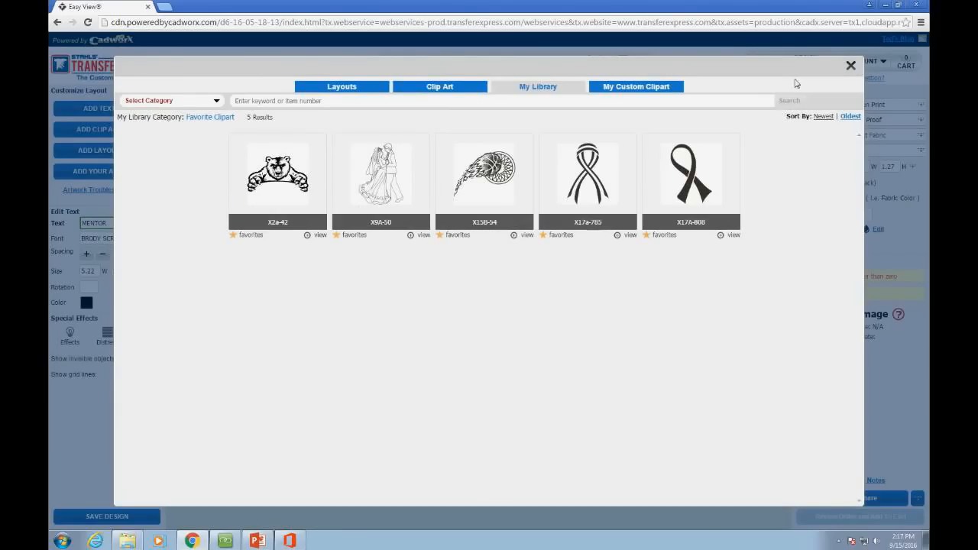
click(851, 66)
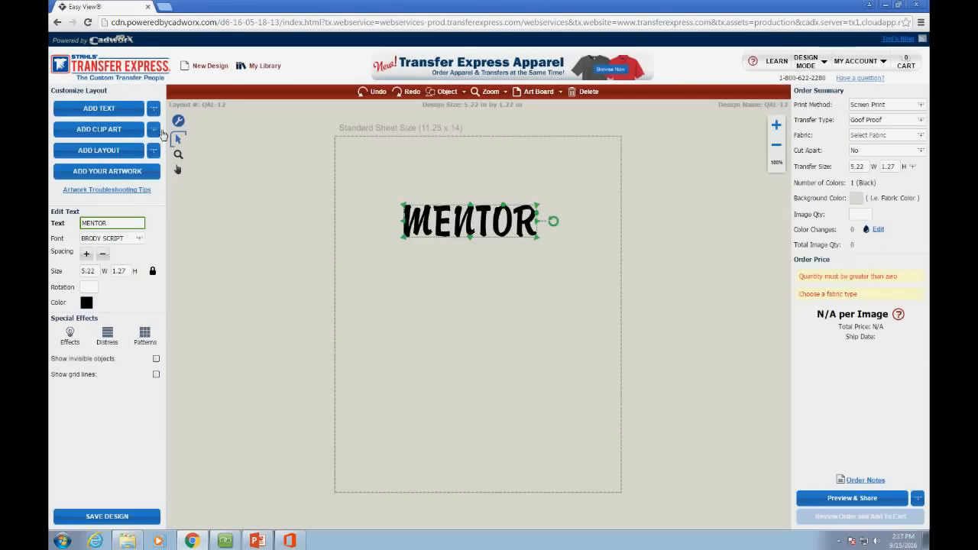
click(154, 129)
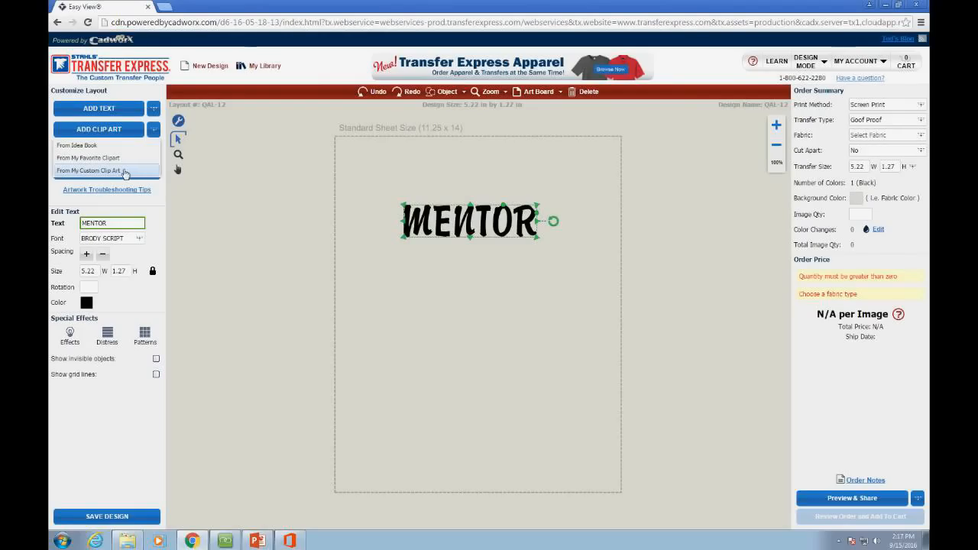
click(214, 217)
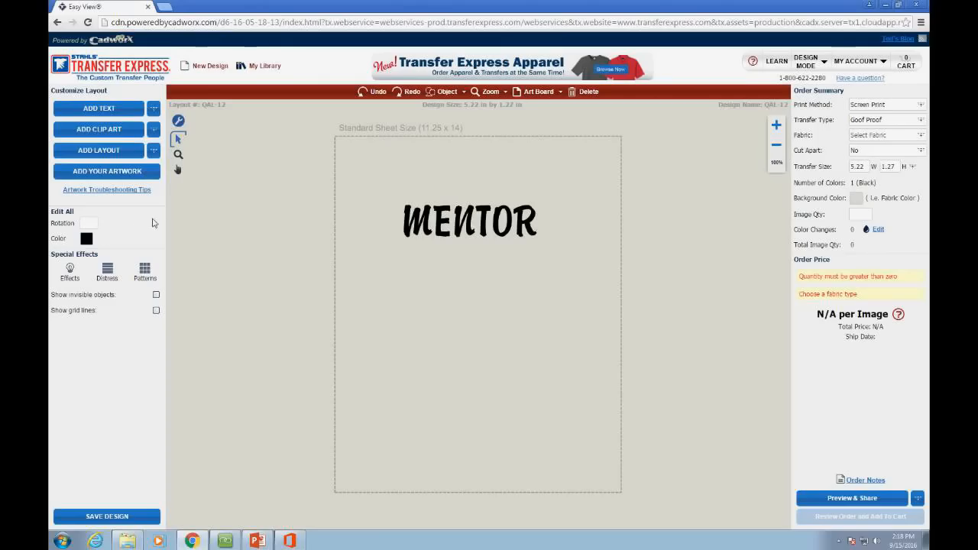
click(519, 230)
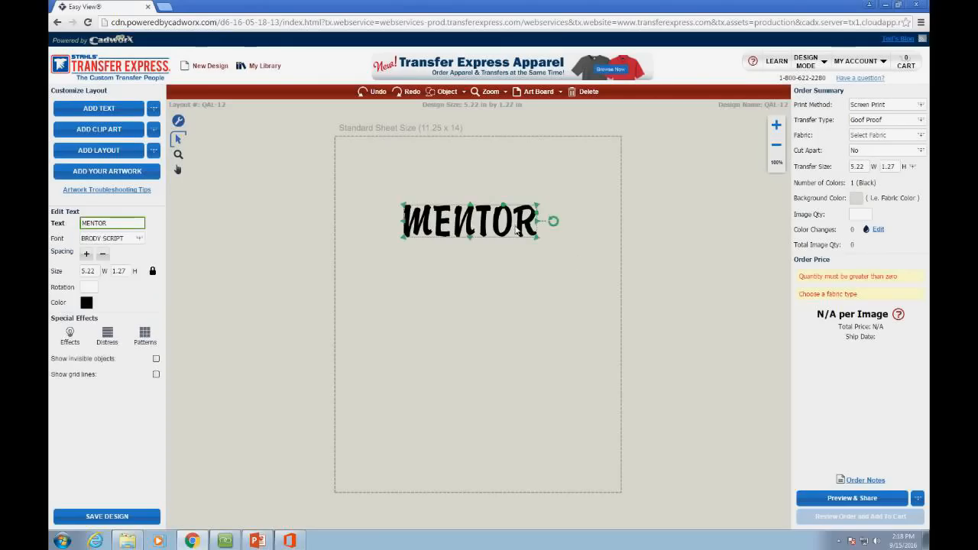
Step: Delete MENTOR and load the QAL-14 Compton Eagles layout from the Idea Book
key(Delete)
click(154, 150)
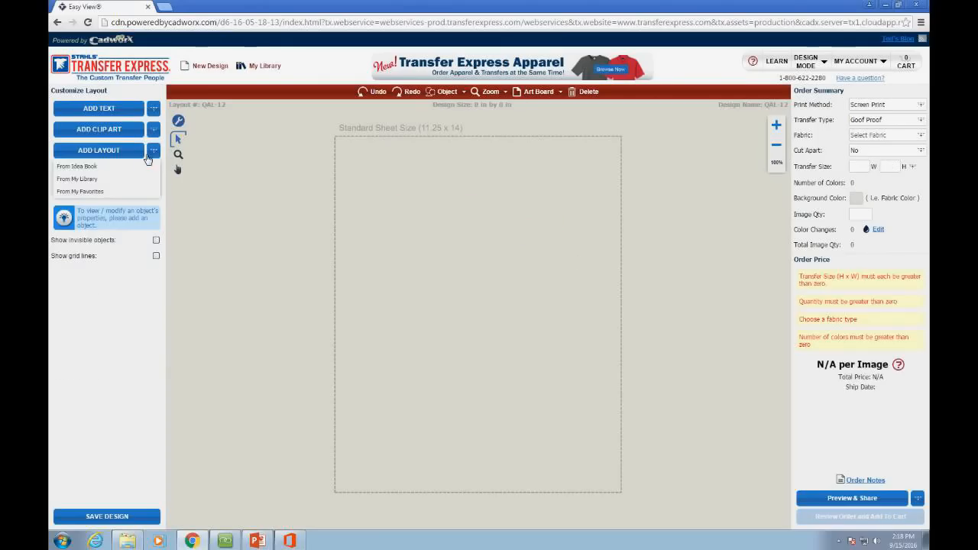
click(76, 166)
scroll(523, 278, down, 3)
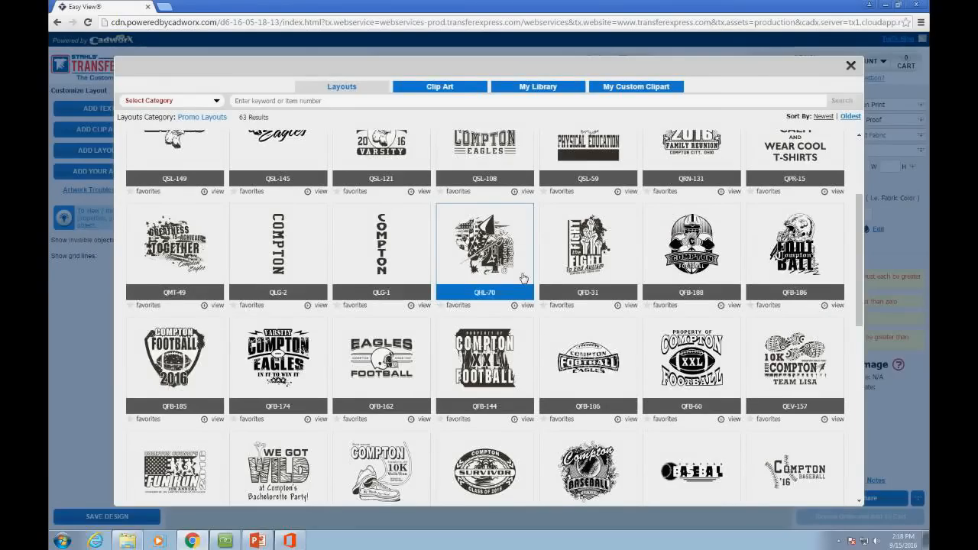
scroll(524, 278, down, 6)
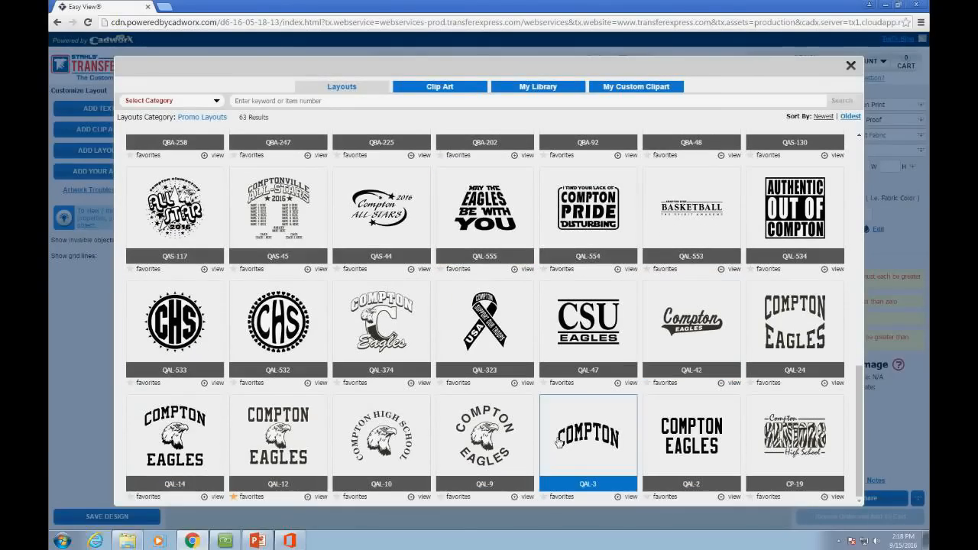
click(177, 432)
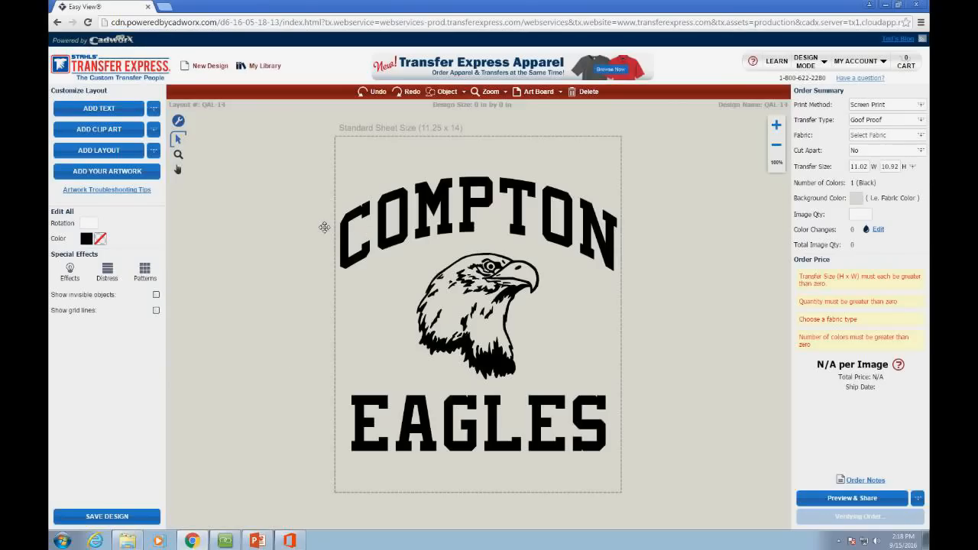
Step: Change the arched COMPTON text to MENTOR in the Adelaide font
click(373, 214)
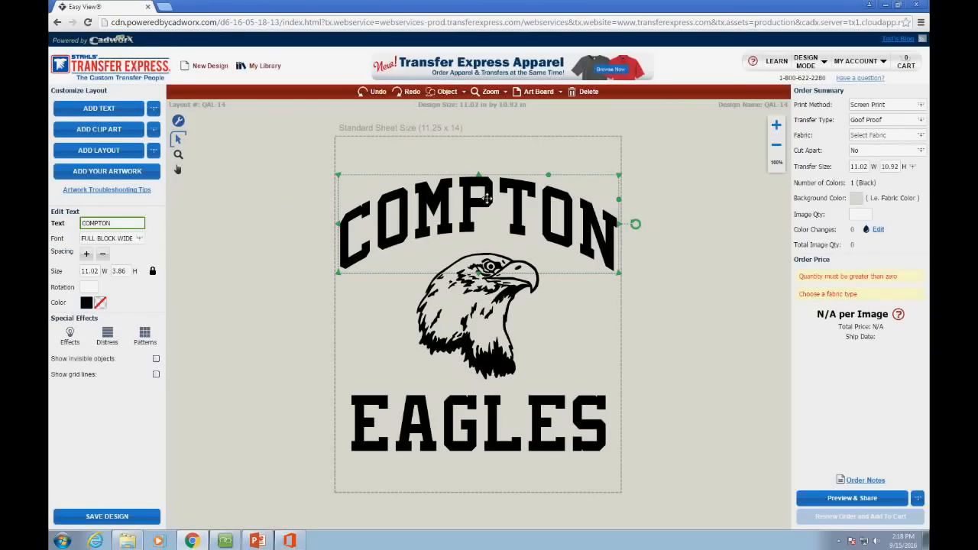
click(115, 223)
double_click(115, 223)
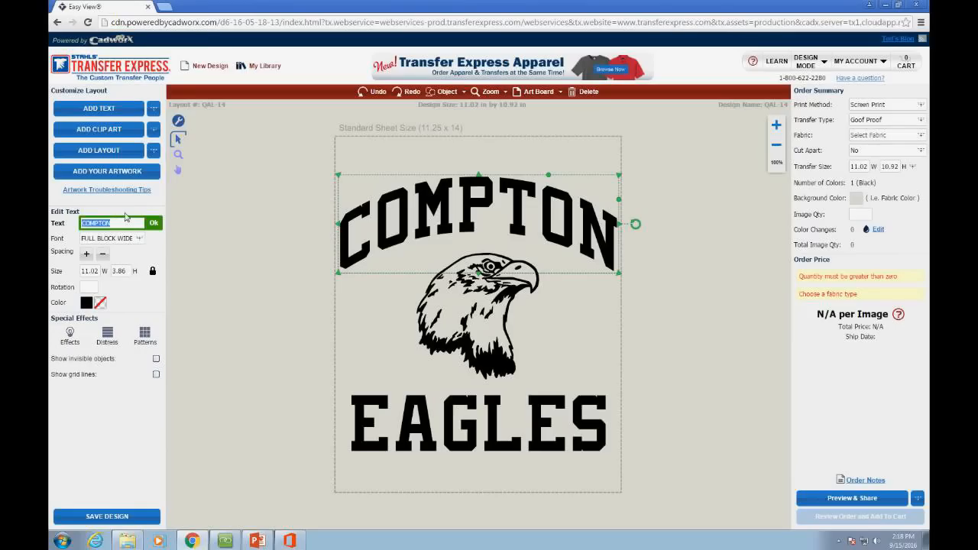
text(MENTOR)
click(156, 223)
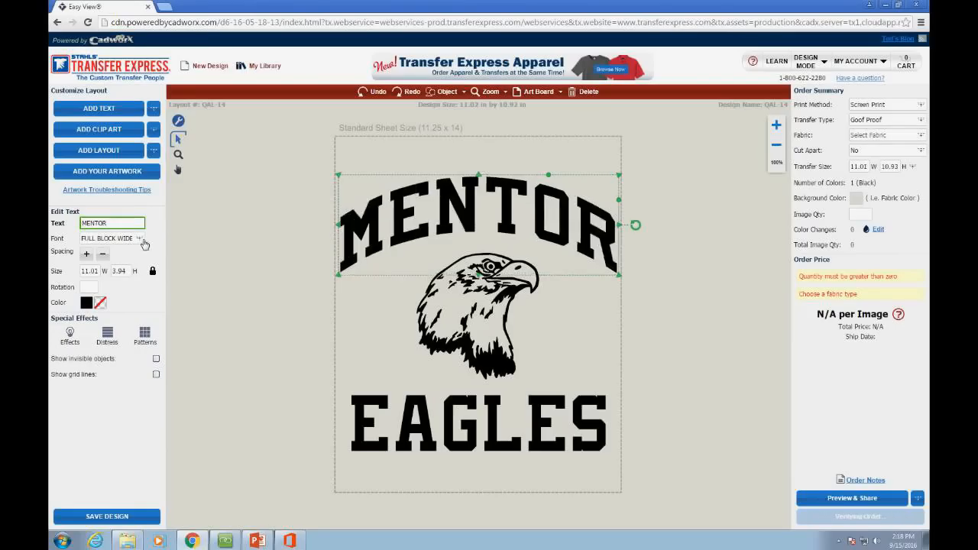
click(139, 238)
click(214, 230)
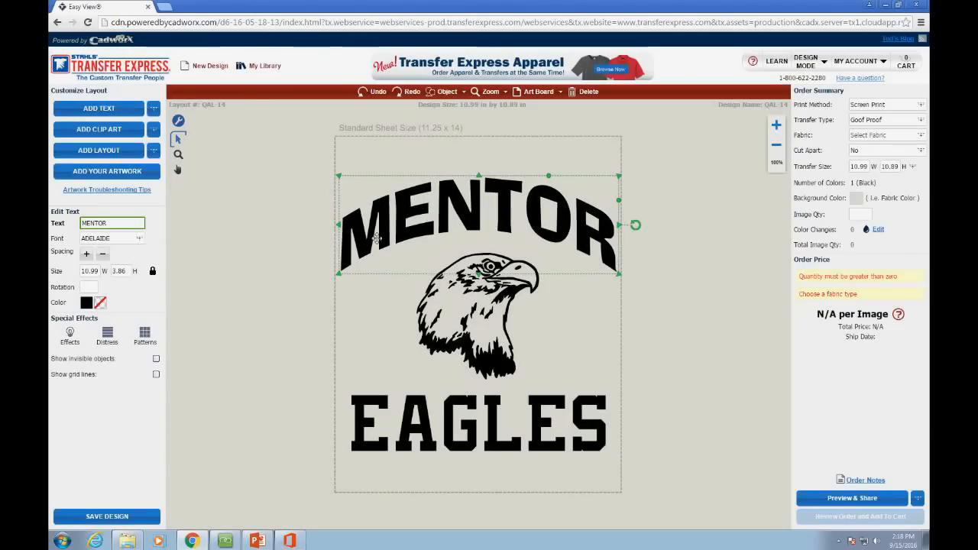
Step: Apply the COOPER font to the EAGLES lettering
click(456, 405)
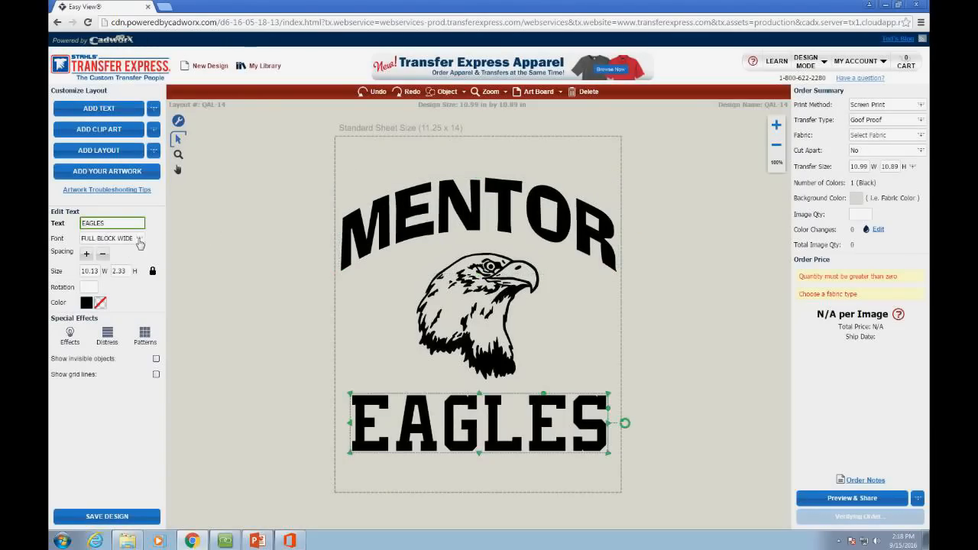
click(139, 240)
scroll(193, 221, down, 4)
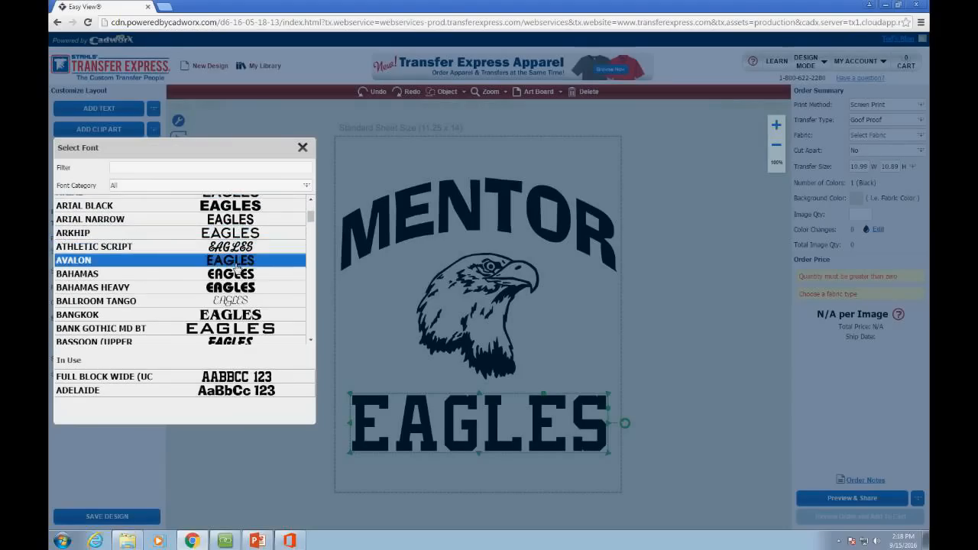
scroll(279, 234, down, 4)
scroll(290, 244, down, 5)
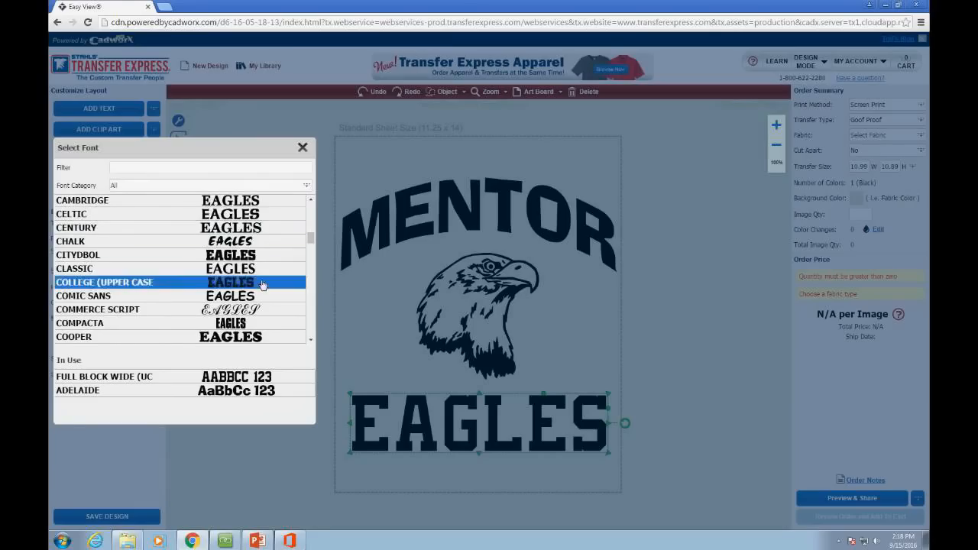
scroll(264, 285, down, 4)
click(254, 236)
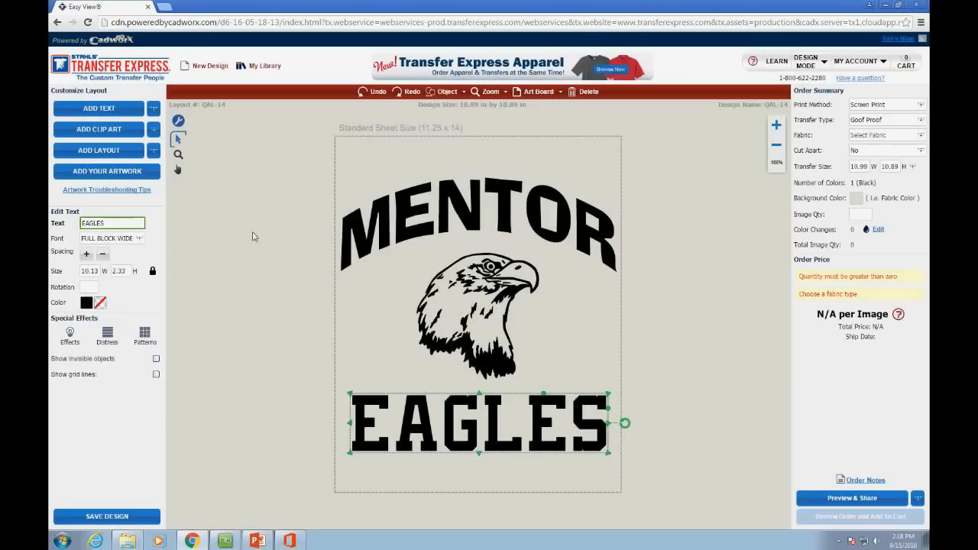
click(257, 370)
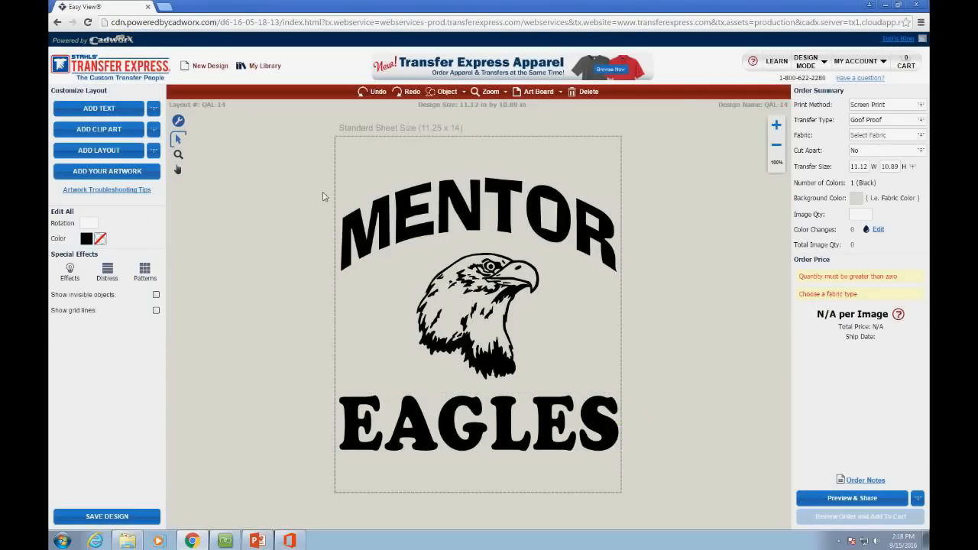
Step: Adjust MENTOR's letter spacing with the Spacing + and − buttons
click(356, 236)
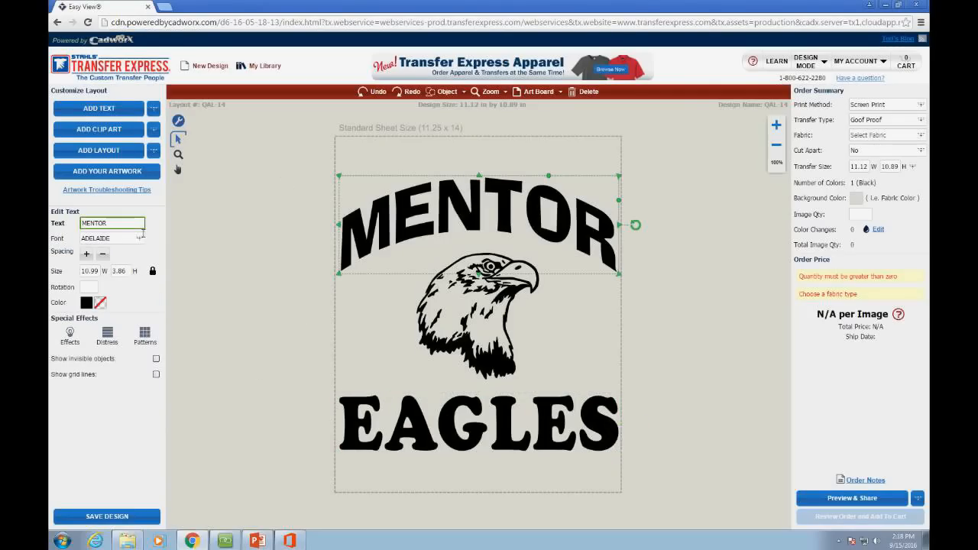
click(88, 255)
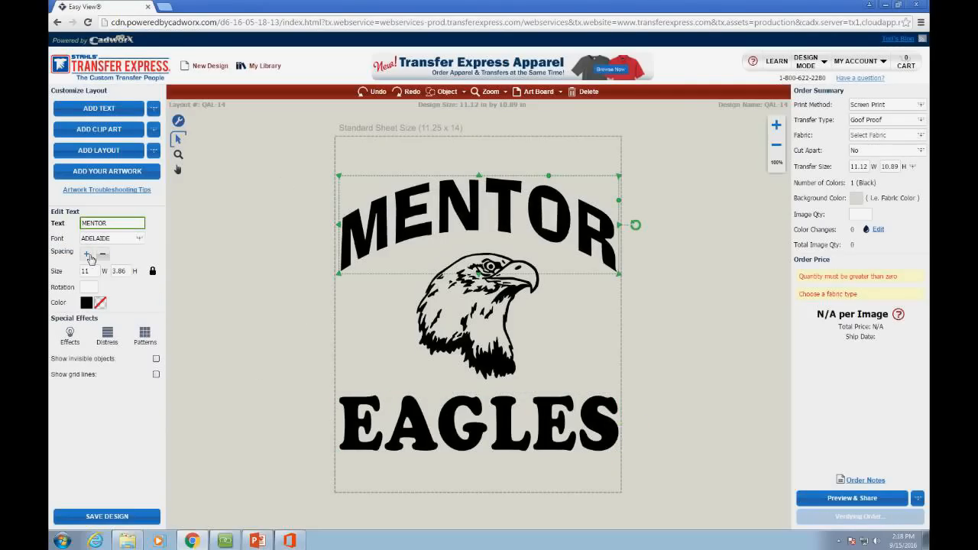
click(88, 257)
click(91, 258)
click(90, 258)
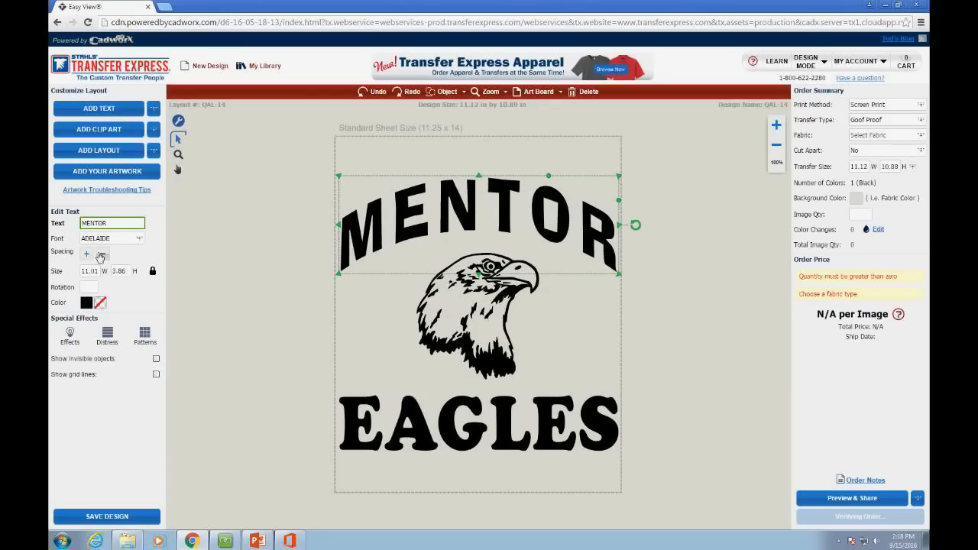
click(104, 256)
click(105, 257)
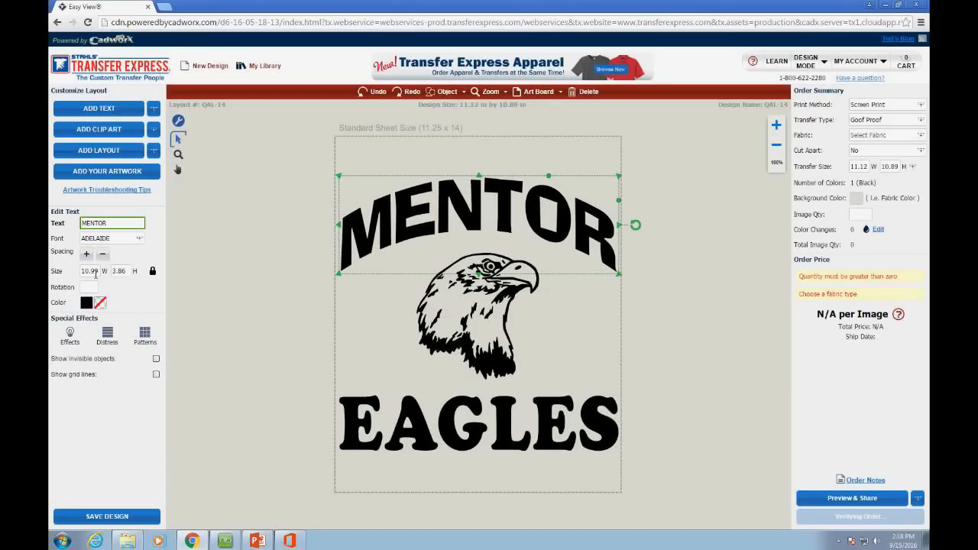
Step: Set MENTOR's width to 10.5 inches
drag(82, 274, 109, 276)
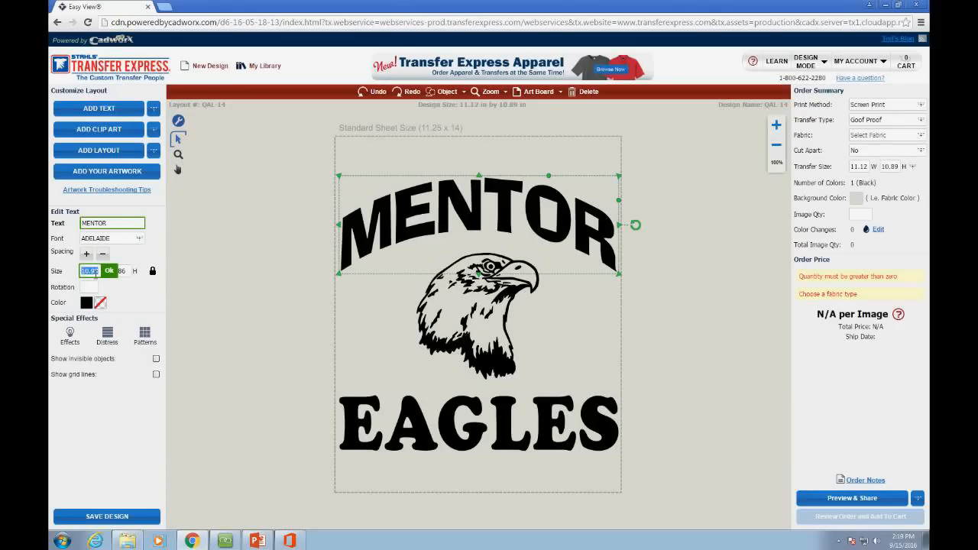
drag(310, 162, 642, 468)
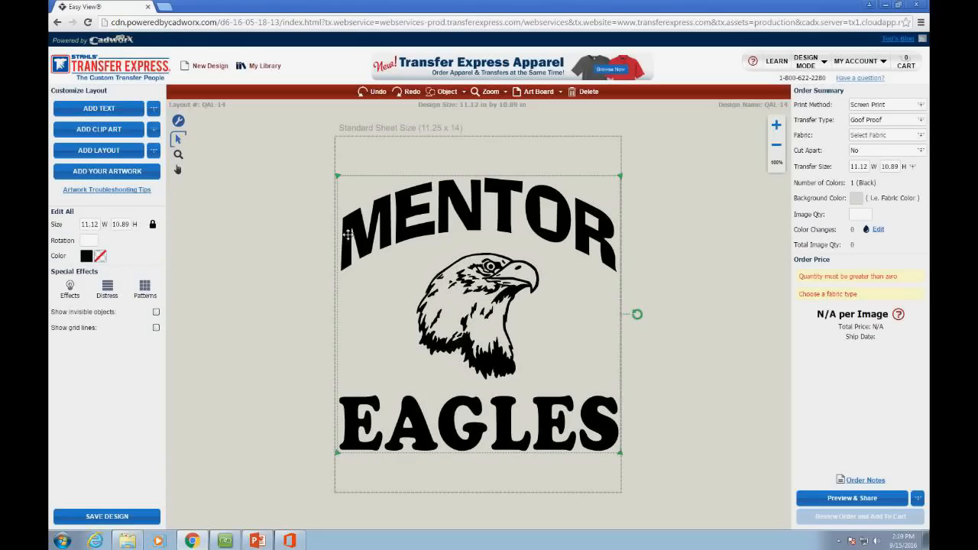
click(357, 231)
click(96, 274)
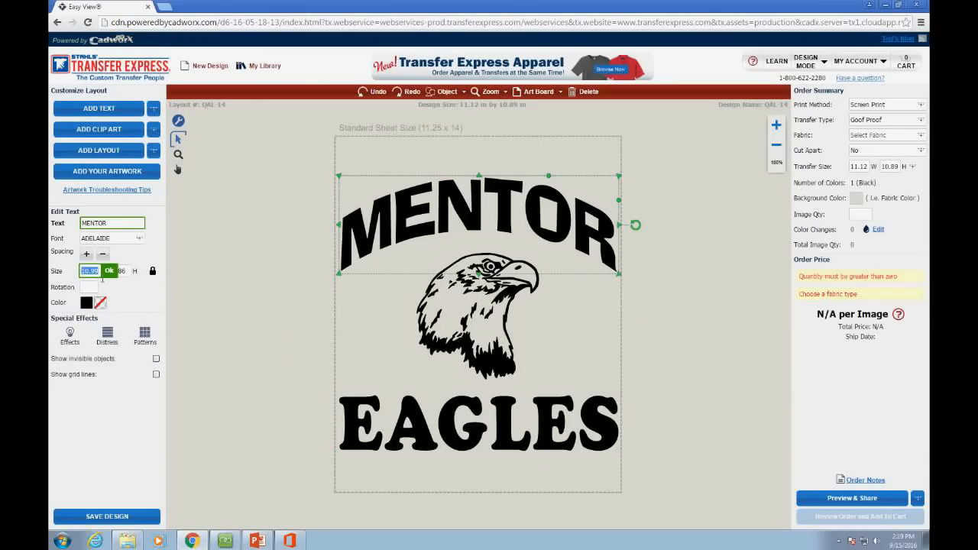
text(10.5)
key(Return)
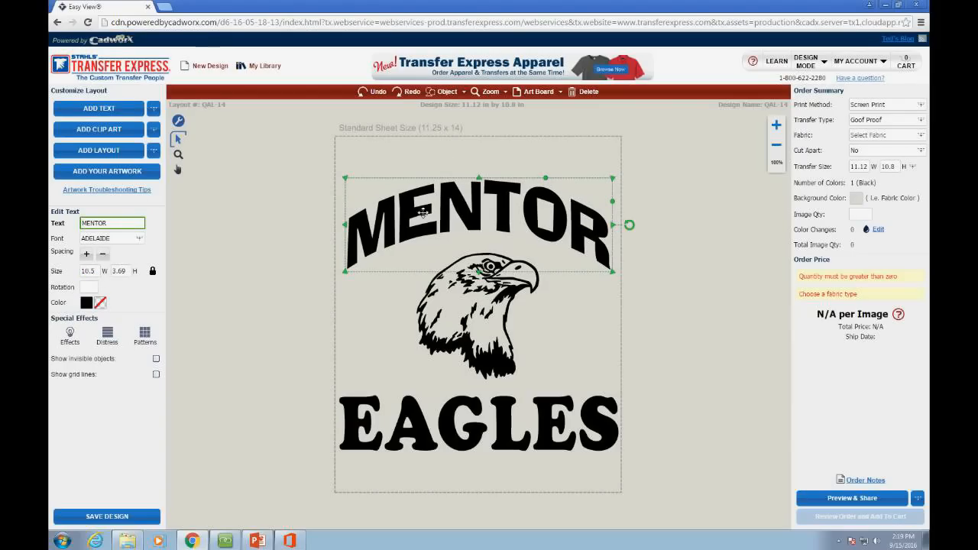
click(462, 167)
click(465, 203)
Step: Try MENTOR widths of 10 and 10.5 inches, finishing at 9.01 inches wide
click(90, 272)
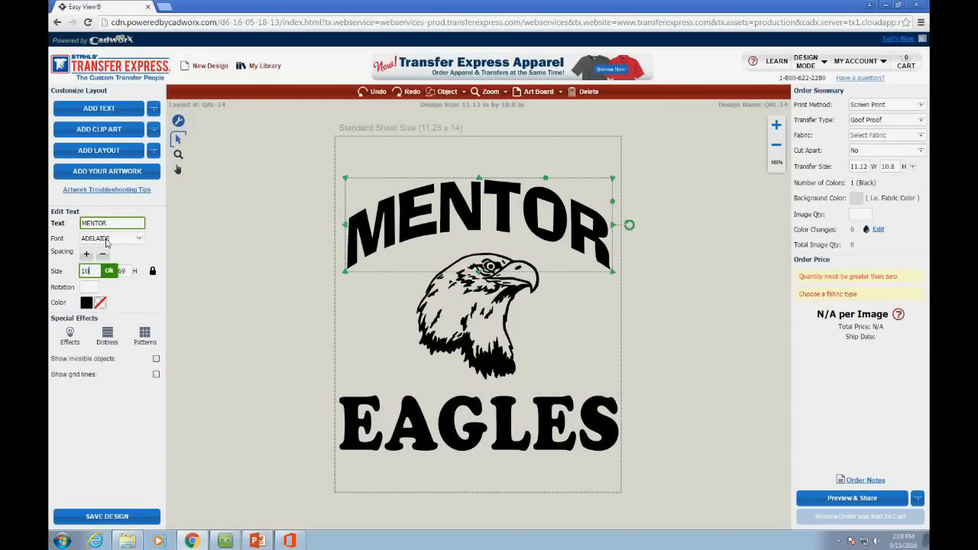
key(Return)
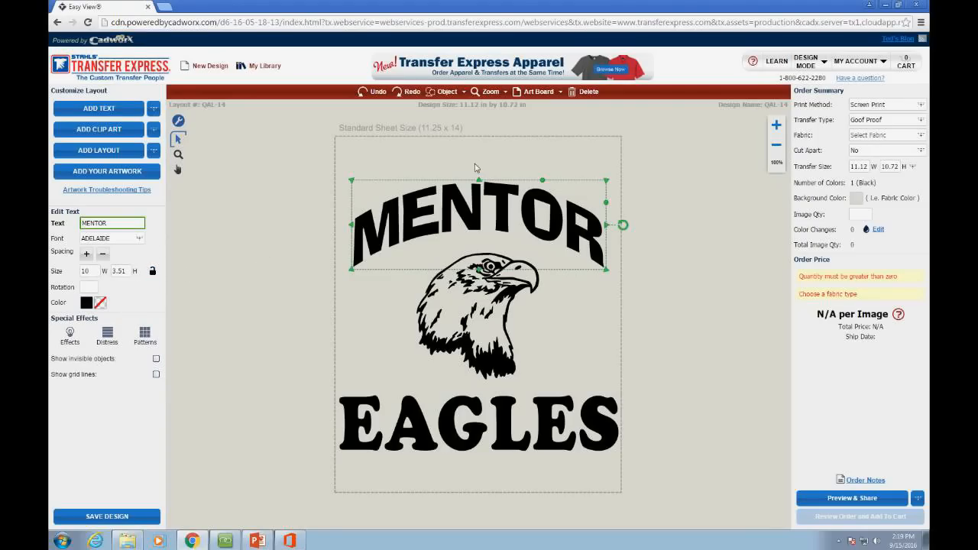
click(89, 271)
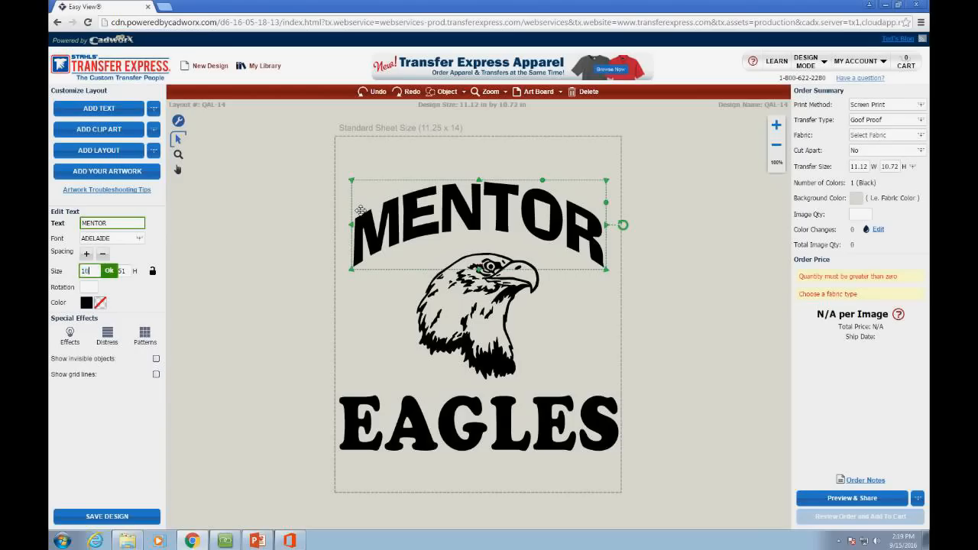
key(Return)
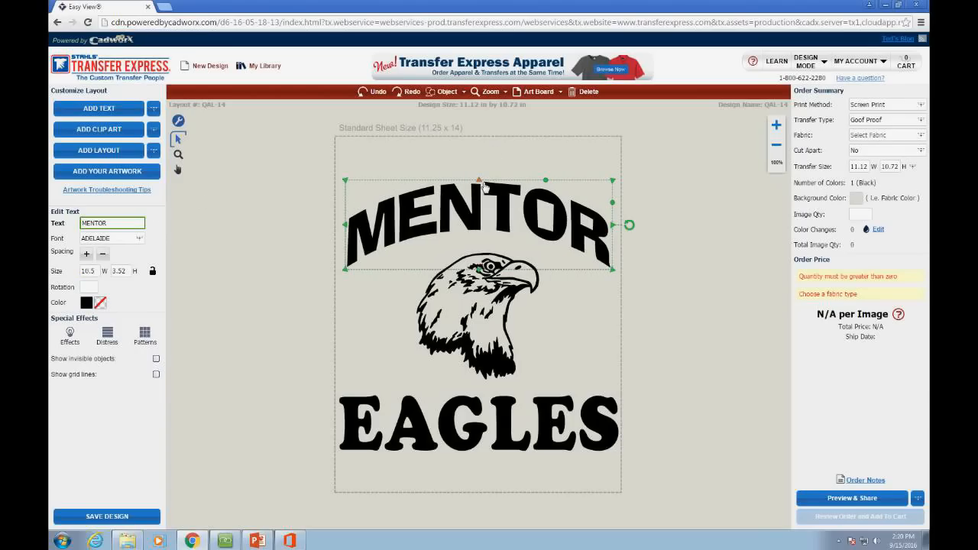
click(93, 272)
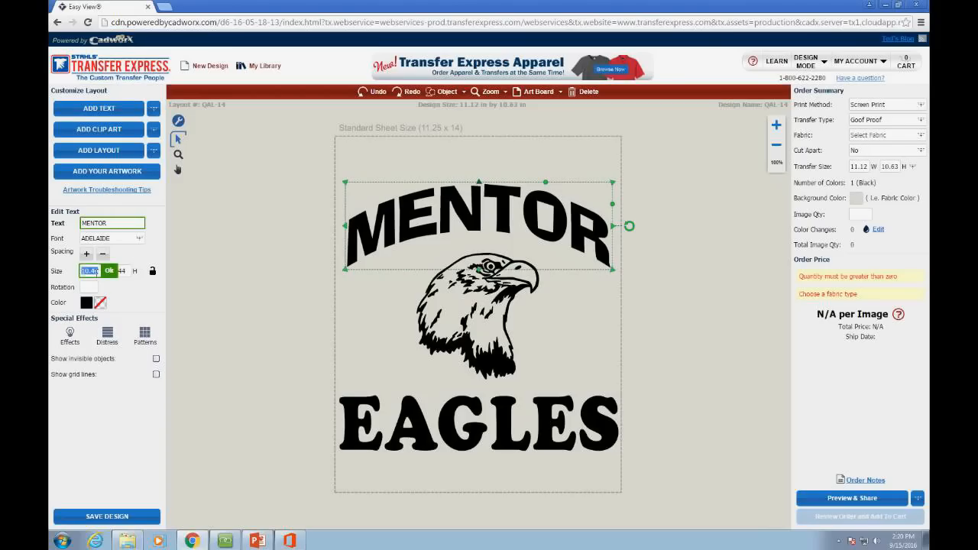
text(10.5)
key(Return)
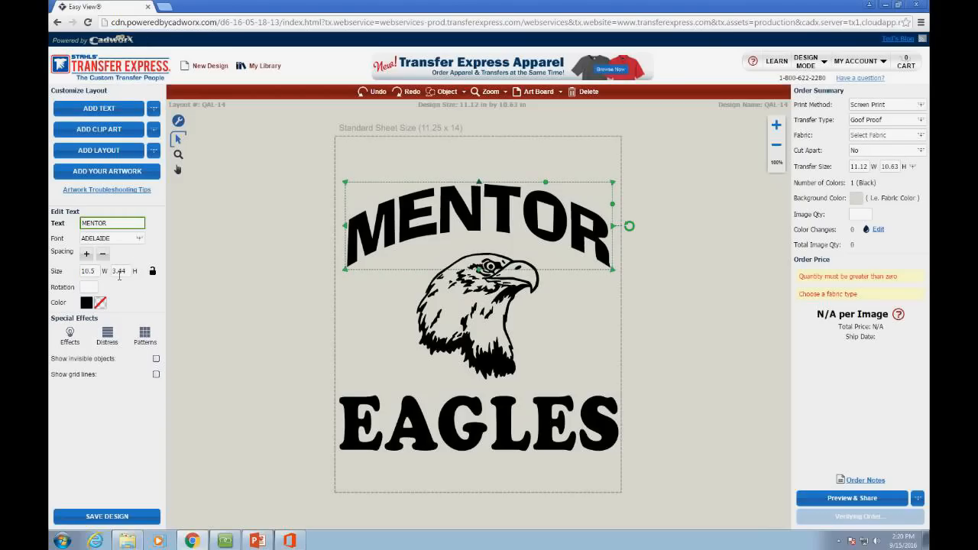
click(94, 274)
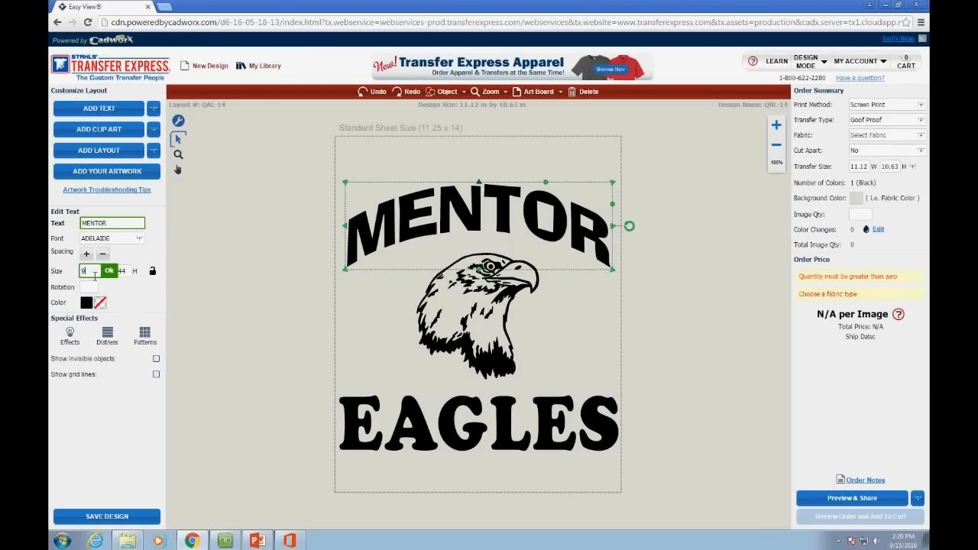
key(Return)
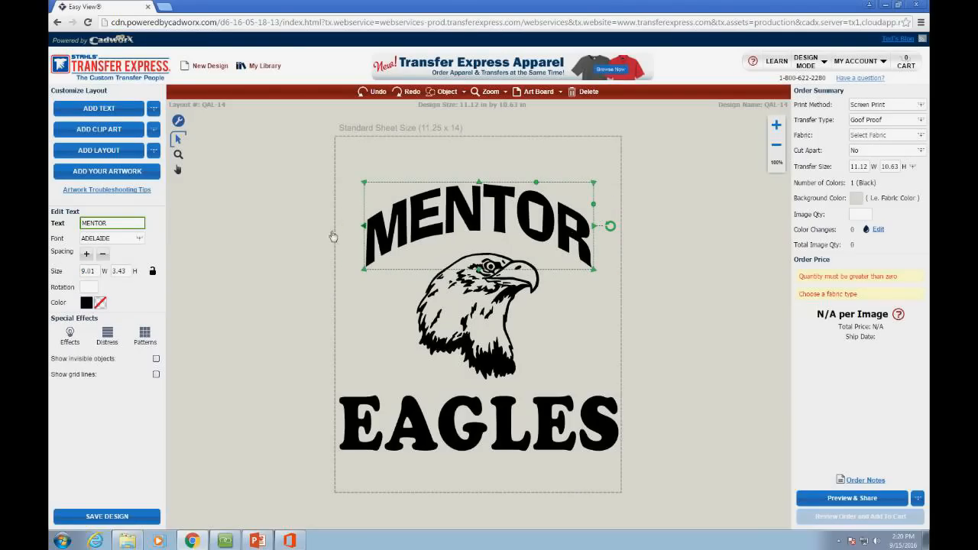
Step: Flatten and narrow MENTOR with its handles, then return it to 10.5 by 3.44 inches
drag(479, 184, 482, 211)
drag(479, 269, 481, 253)
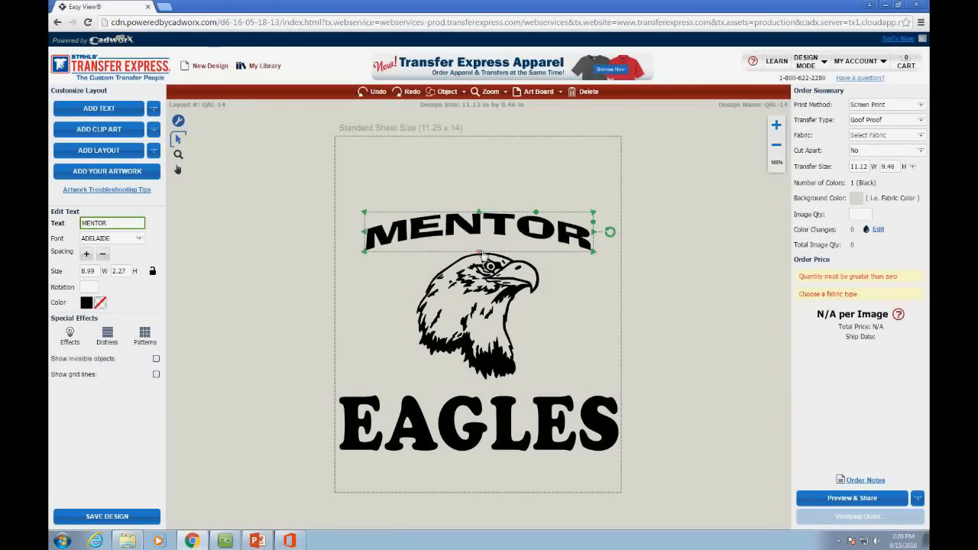
drag(593, 231, 582, 197)
click(556, 215)
click(541, 229)
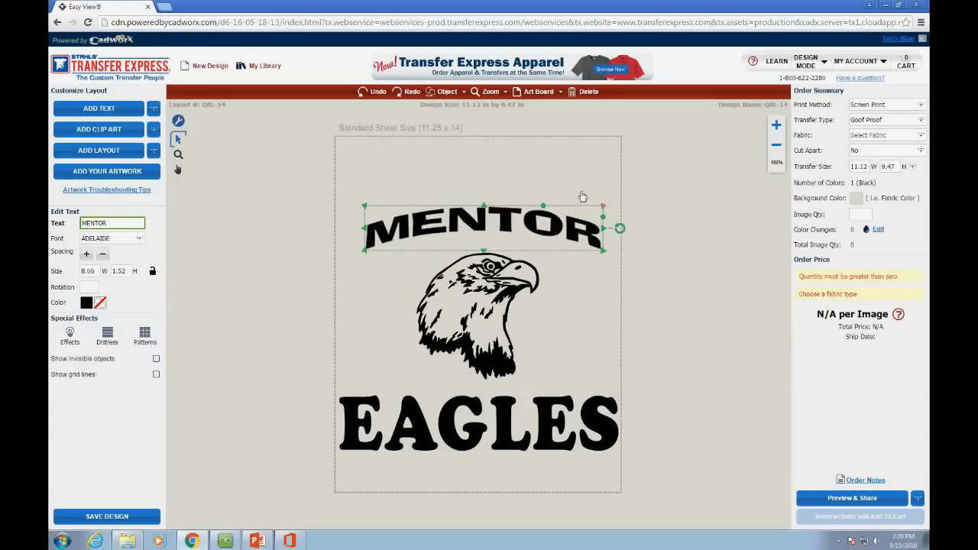
click(533, 174)
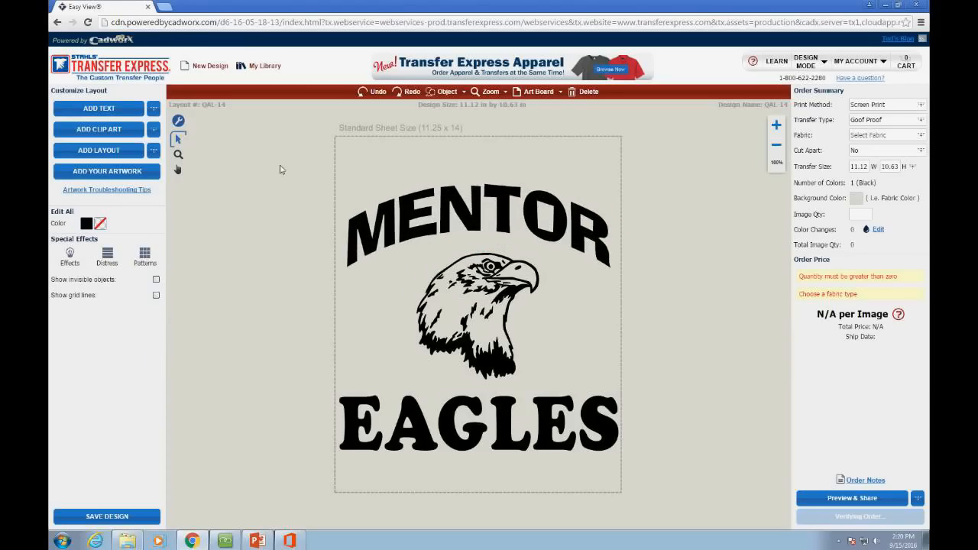
click(370, 230)
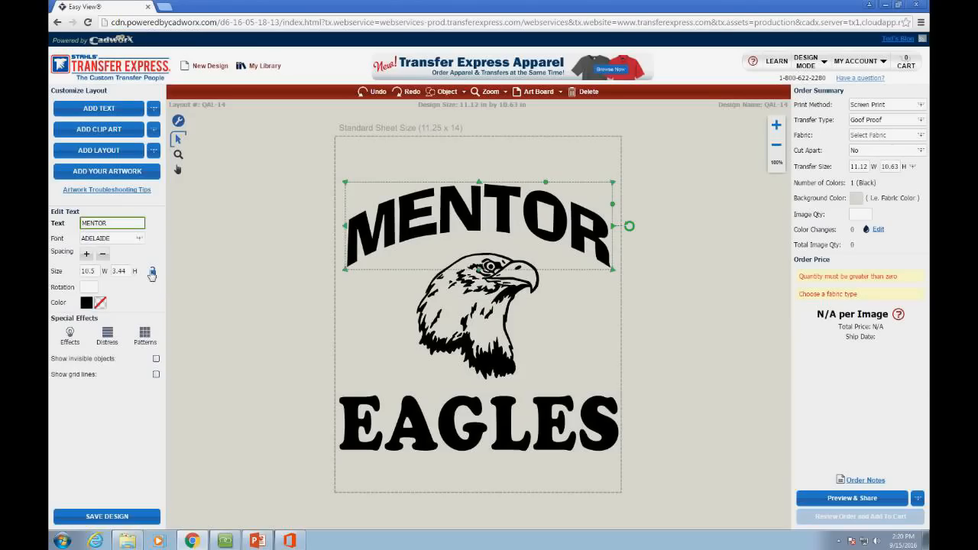
click(288, 178)
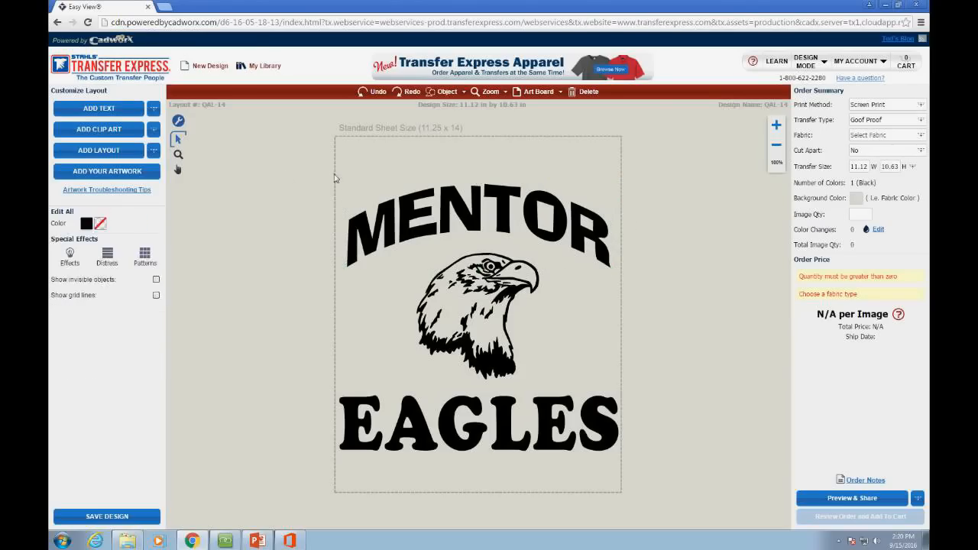
click(432, 223)
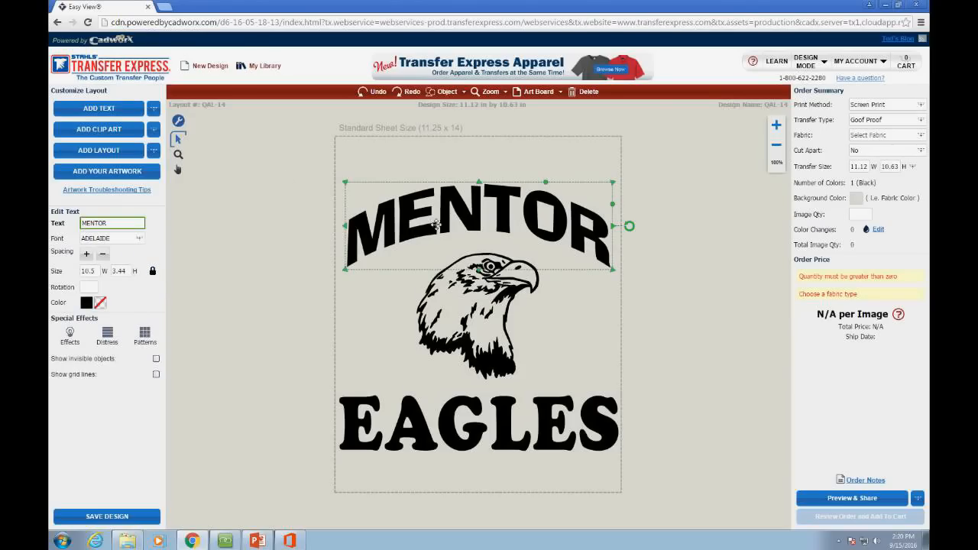
Step: Try a 10-degree rotation on MENTOR, then bring it back toward level
click(324, 166)
click(485, 214)
click(97, 289)
text(10)
key(Return)
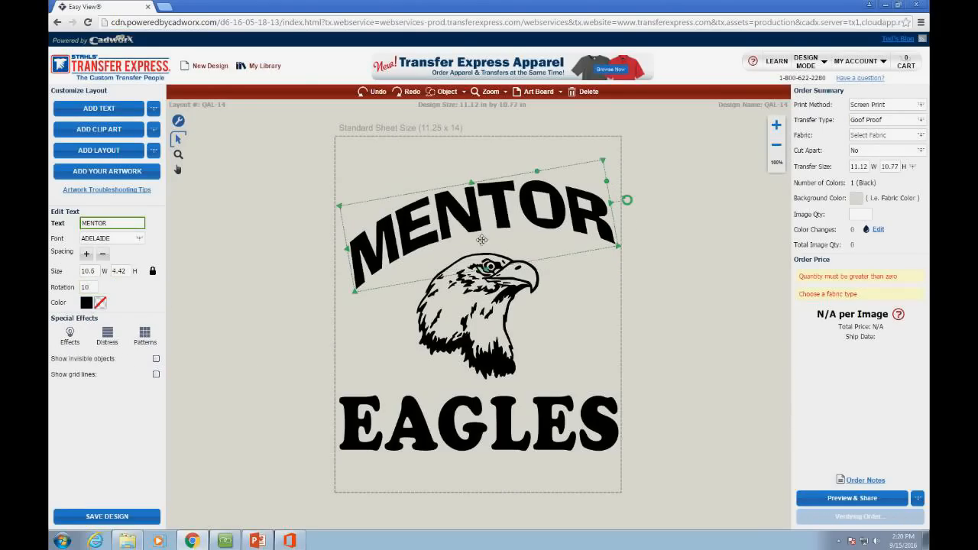
double_click(85, 290)
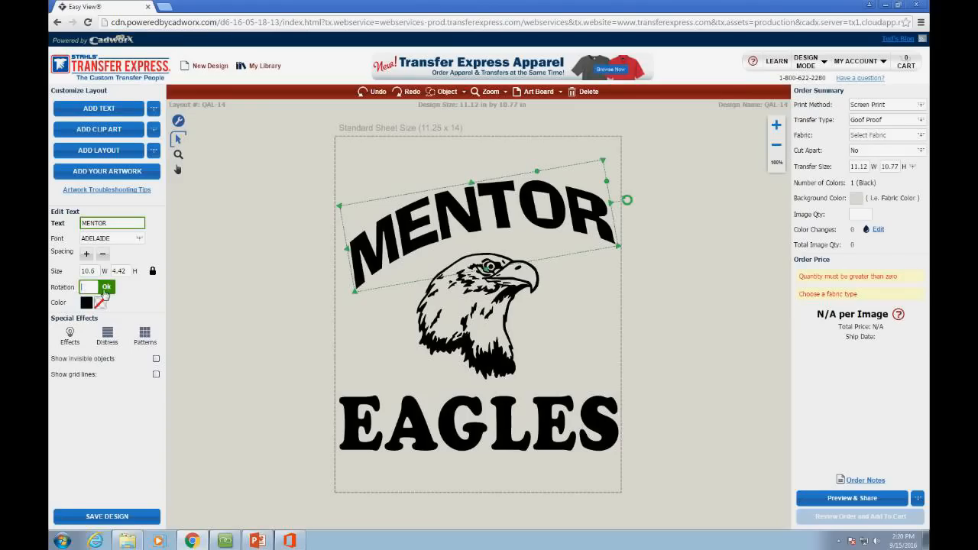
click(103, 289)
Step: Tilt MENTOR by hand, then set its rotation back to 0
click(626, 227)
click(602, 223)
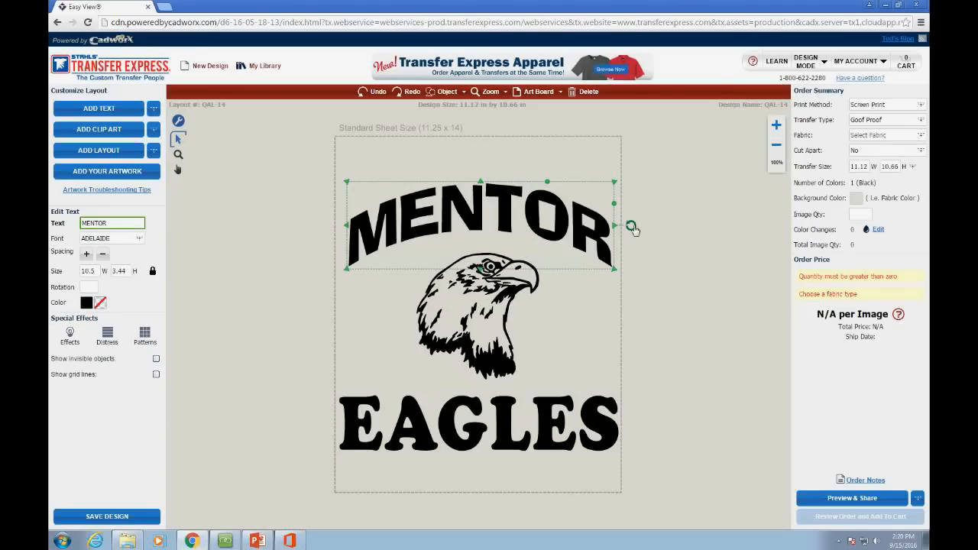
drag(635, 232, 632, 165)
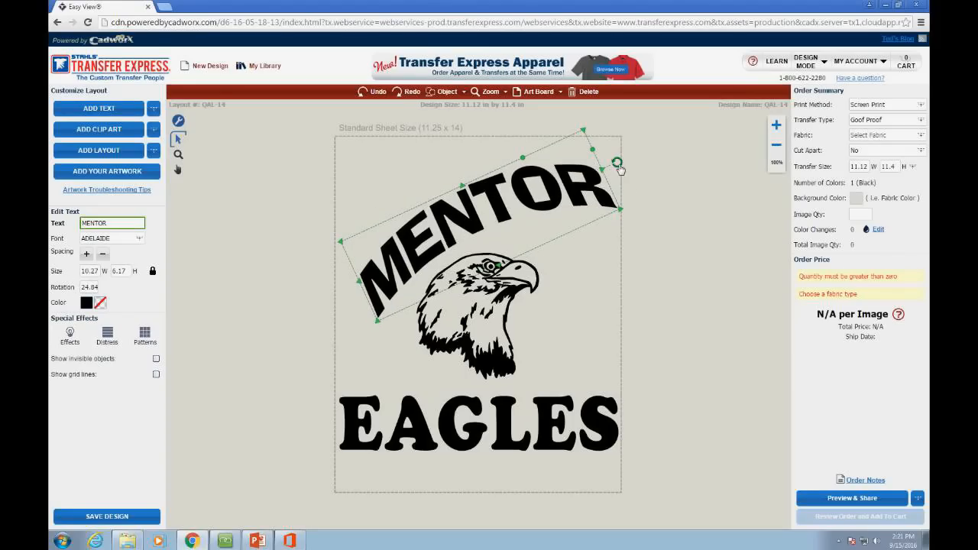
drag(617, 163, 632, 226)
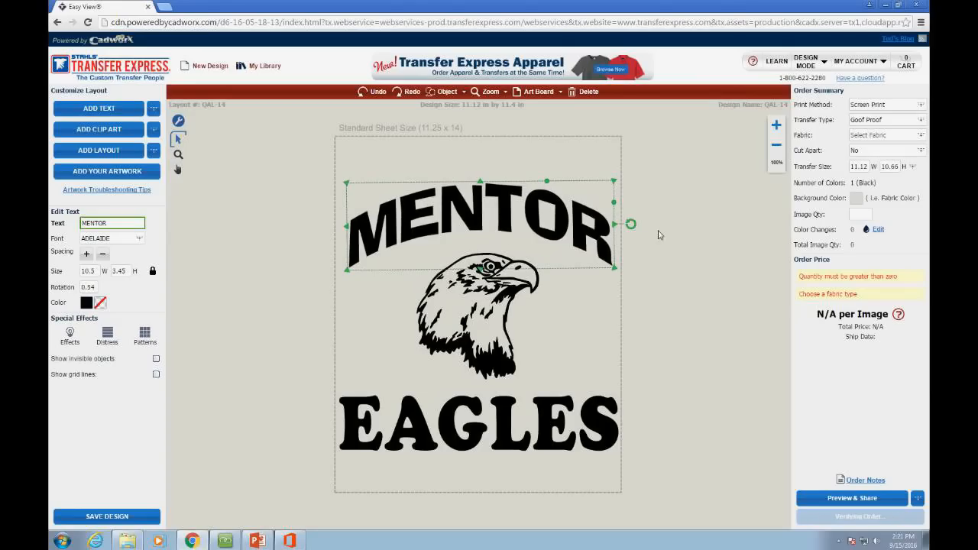
click(96, 291)
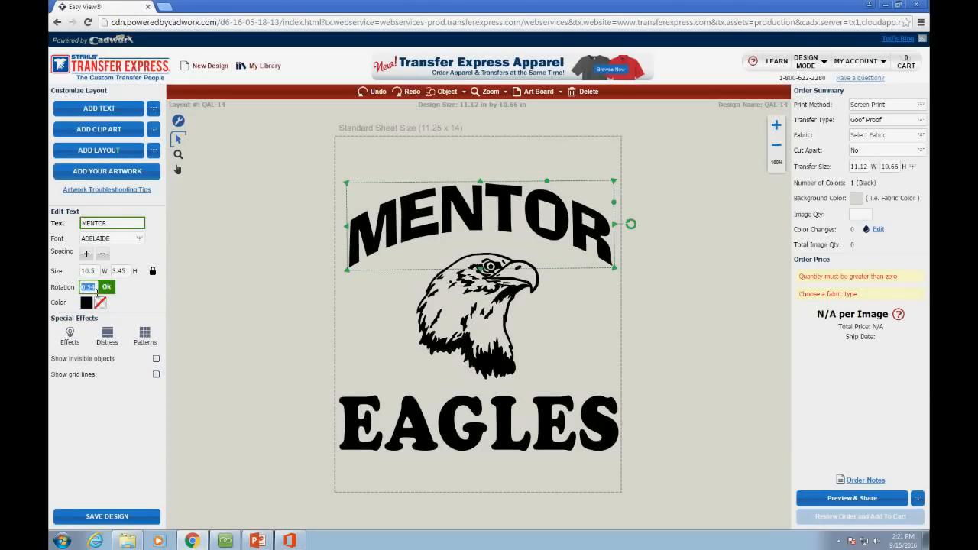
text(0)
click(103, 291)
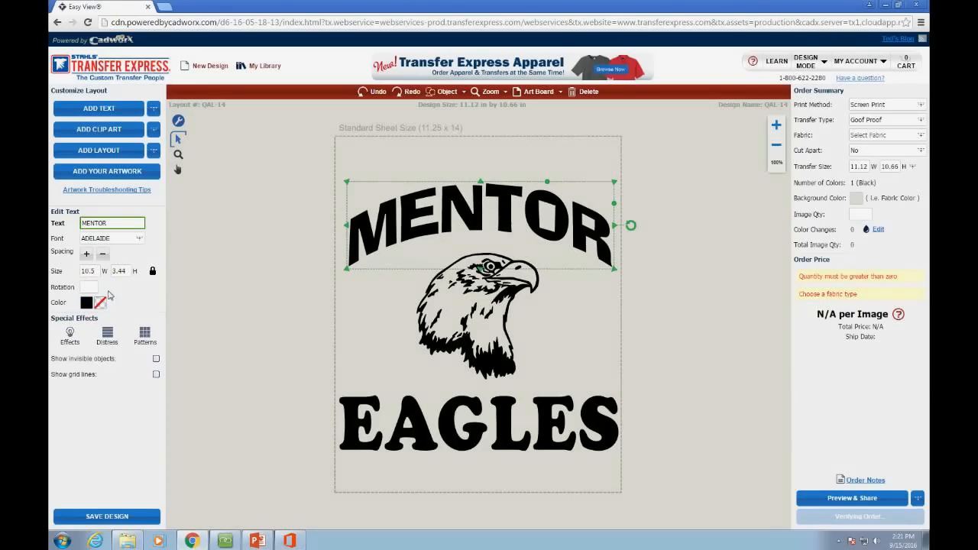
click(197, 295)
click(422, 208)
Step: Make the MENTOR text orange
click(341, 172)
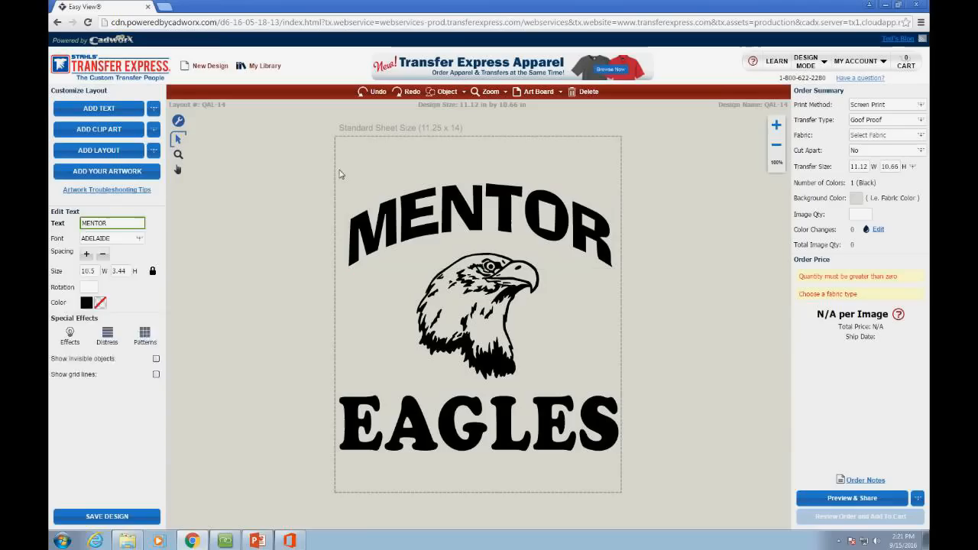
click(377, 211)
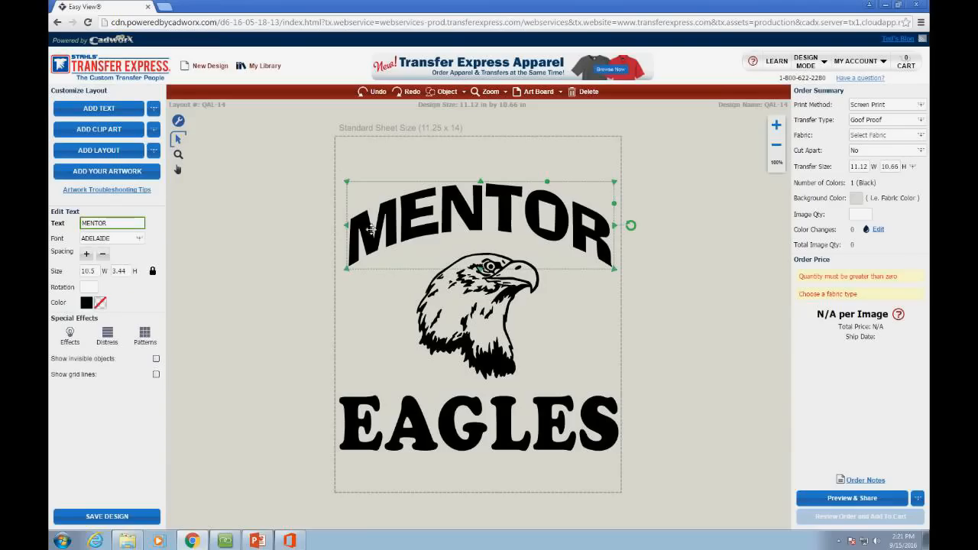
click(86, 306)
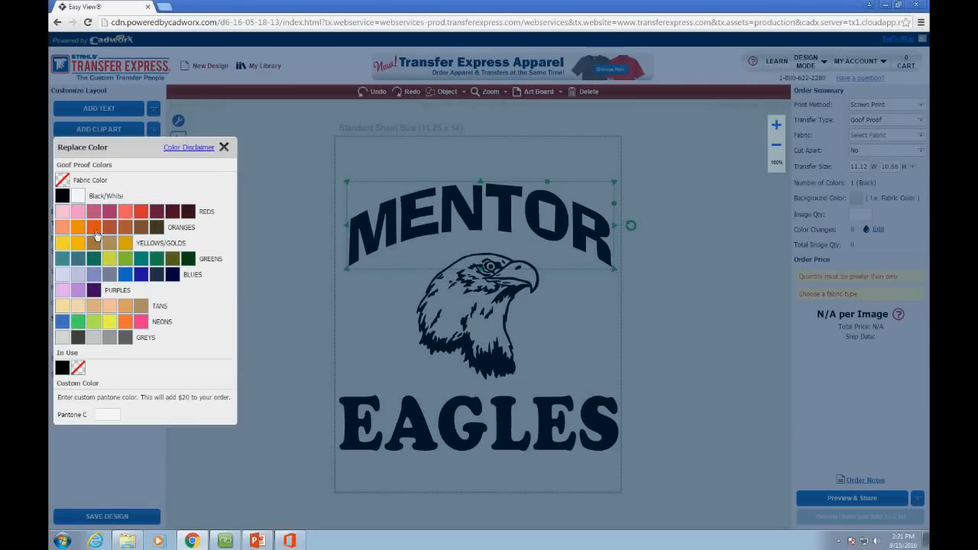
click(115, 231)
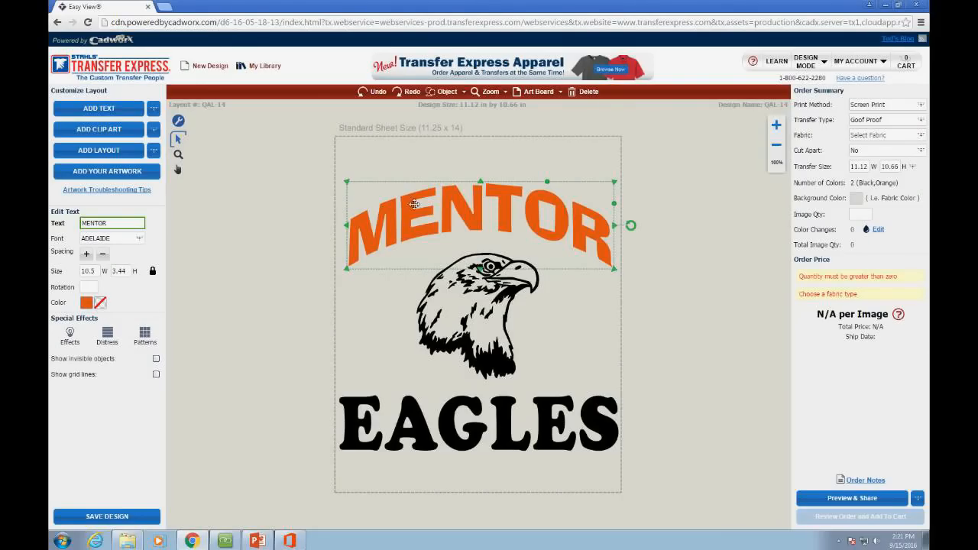
click(509, 320)
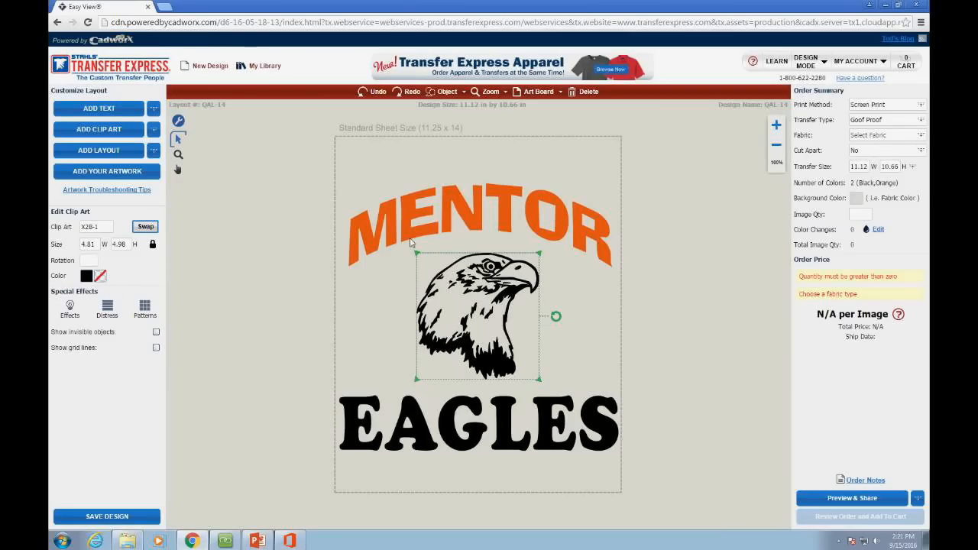
Step: Give MENTOR a royal blue outline and recolour the eagle head orange
click(454, 222)
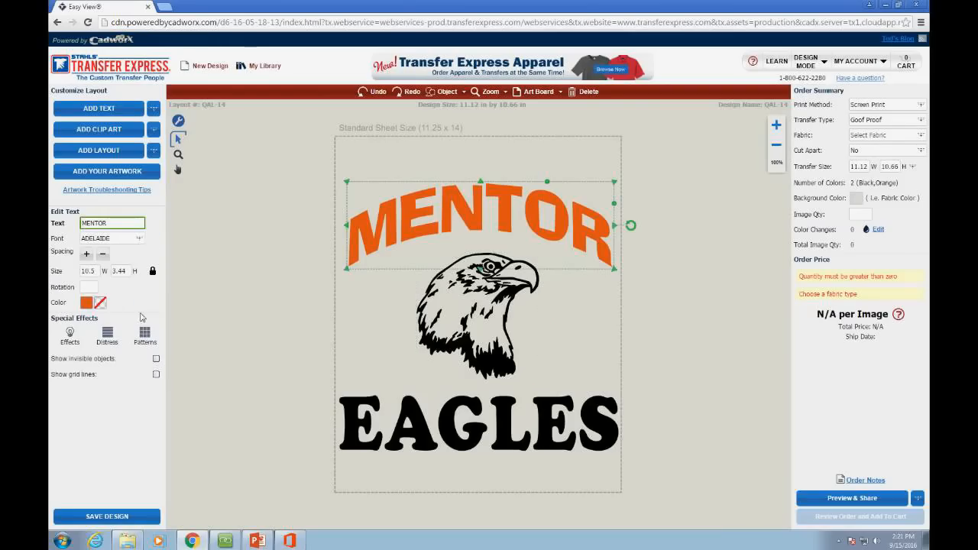
click(101, 301)
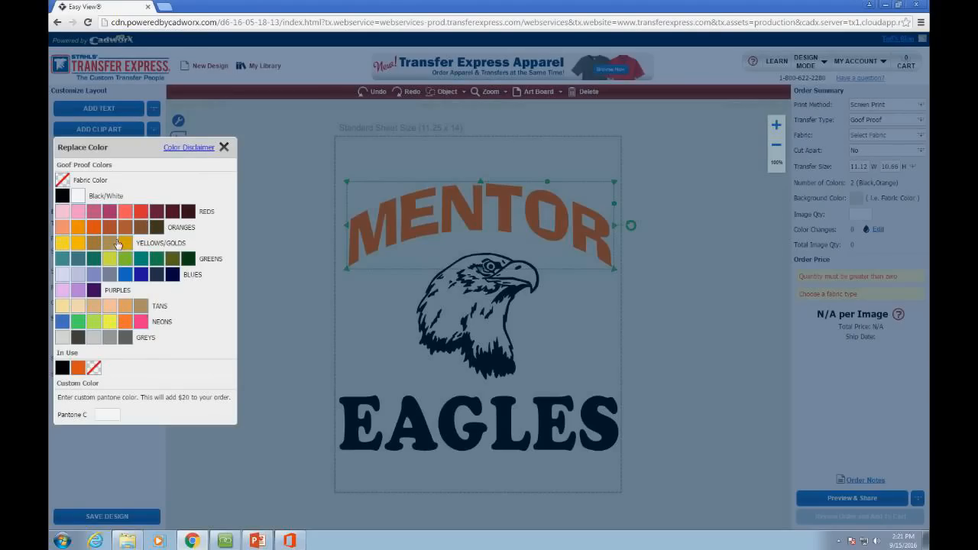
click(142, 274)
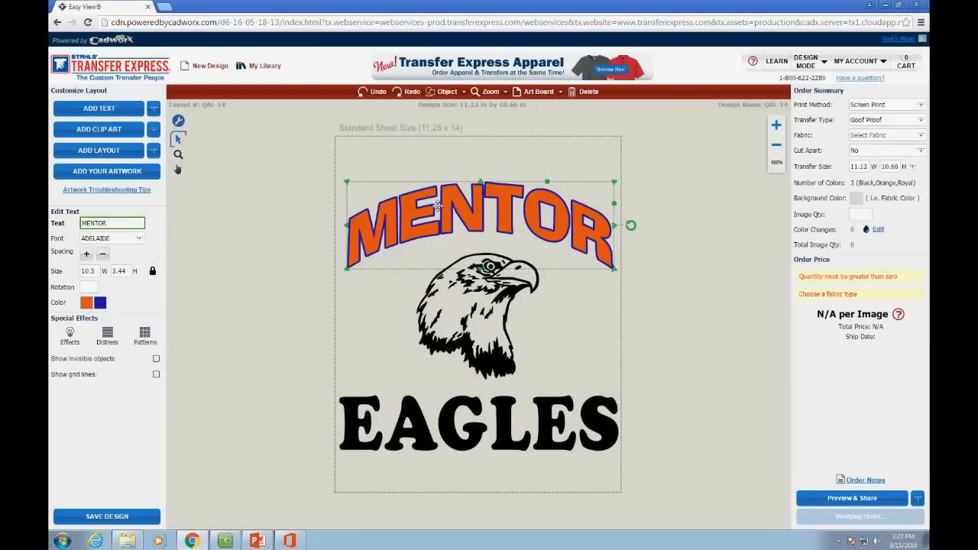
click(498, 337)
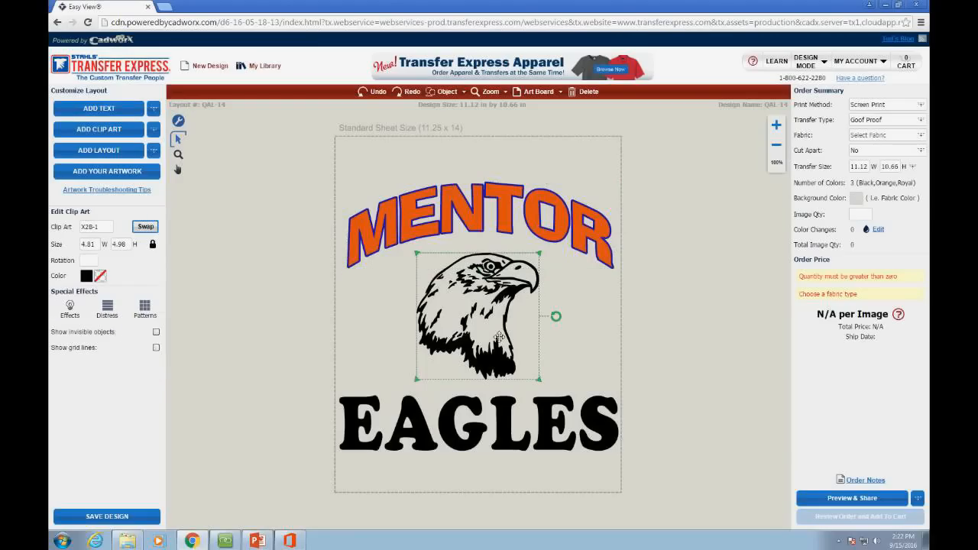
click(100, 277)
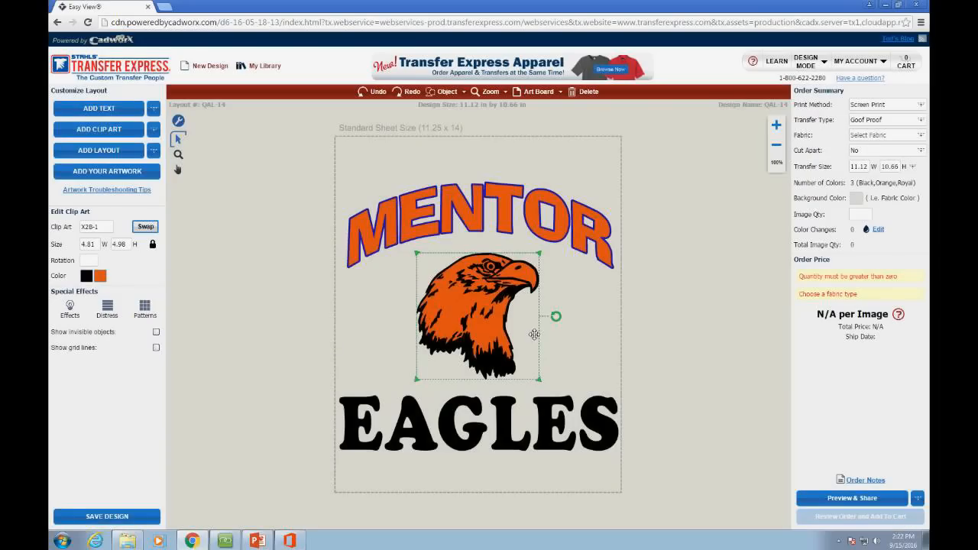
Step: Nudge the eagle head slightly up-right and the tiny clip-art piece by MENTOR's O rightward
click(71, 308)
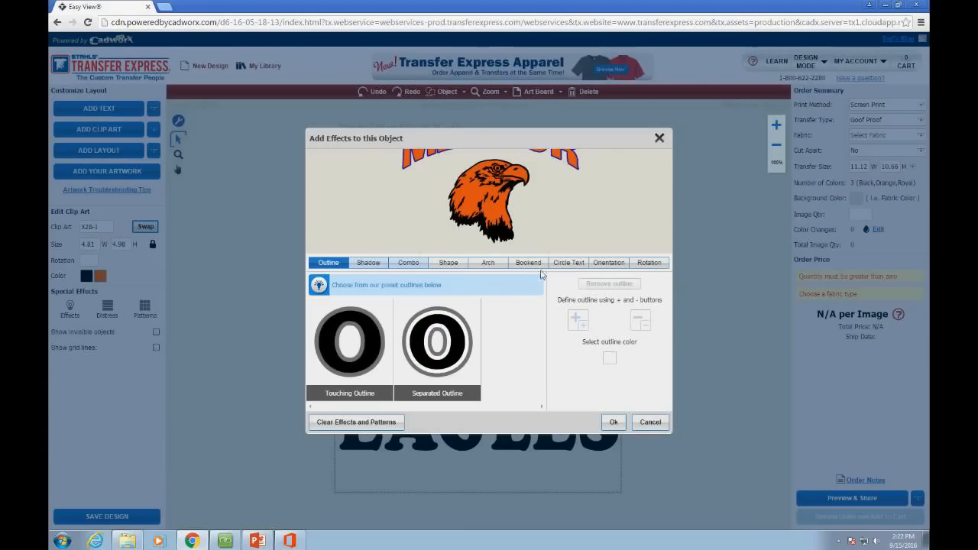
click(662, 140)
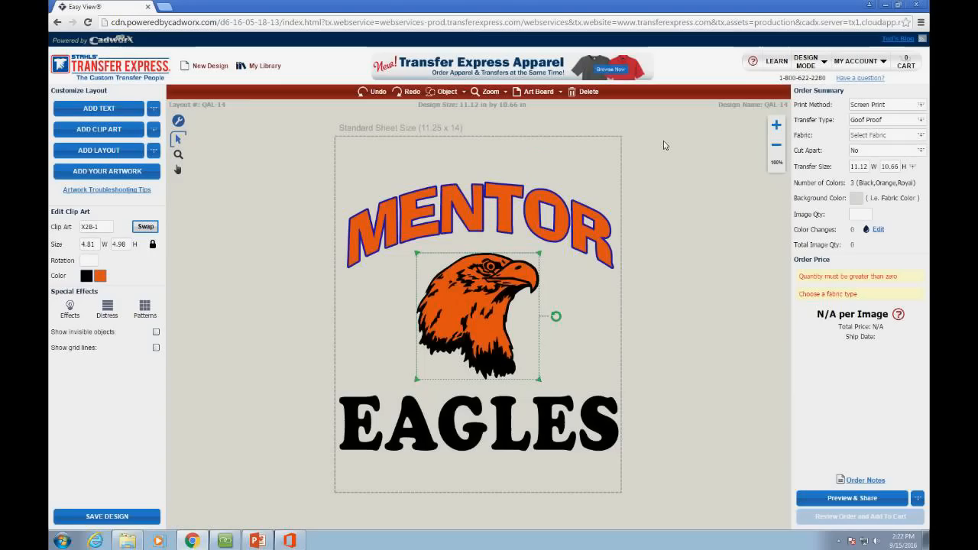
click(251, 328)
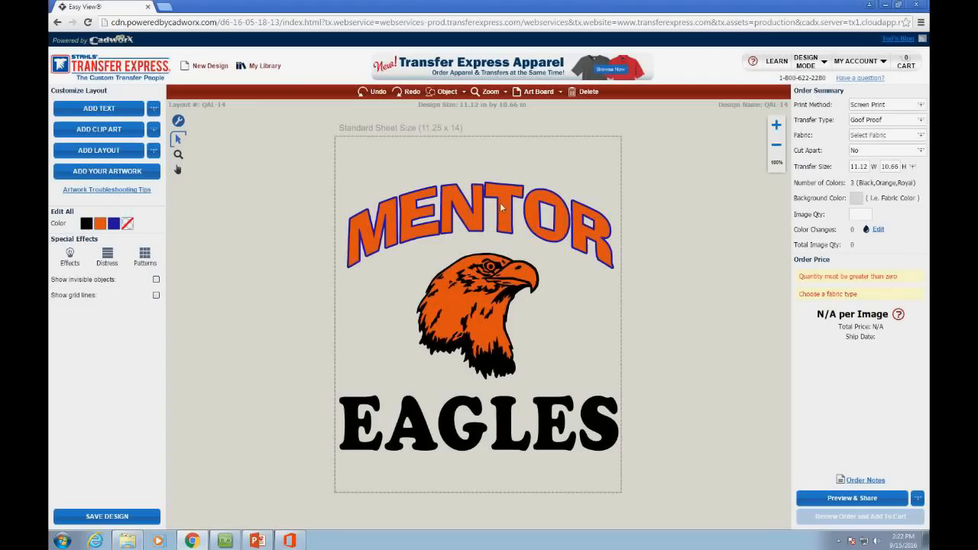
mouse_move(494, 273)
mouse_down()
mouse_move(515, 260)
mouse_move(500, 275)
mouse_up()
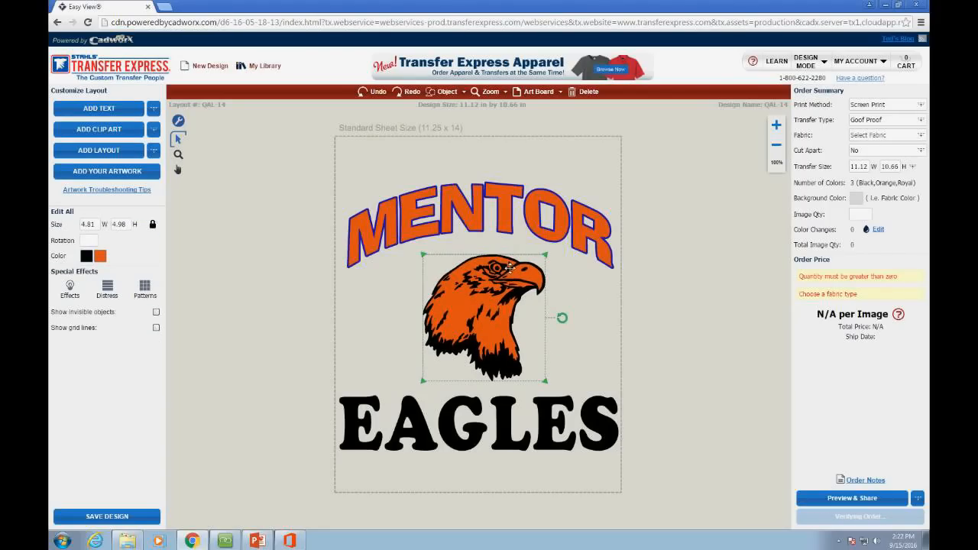
click(570, 280)
click(544, 233)
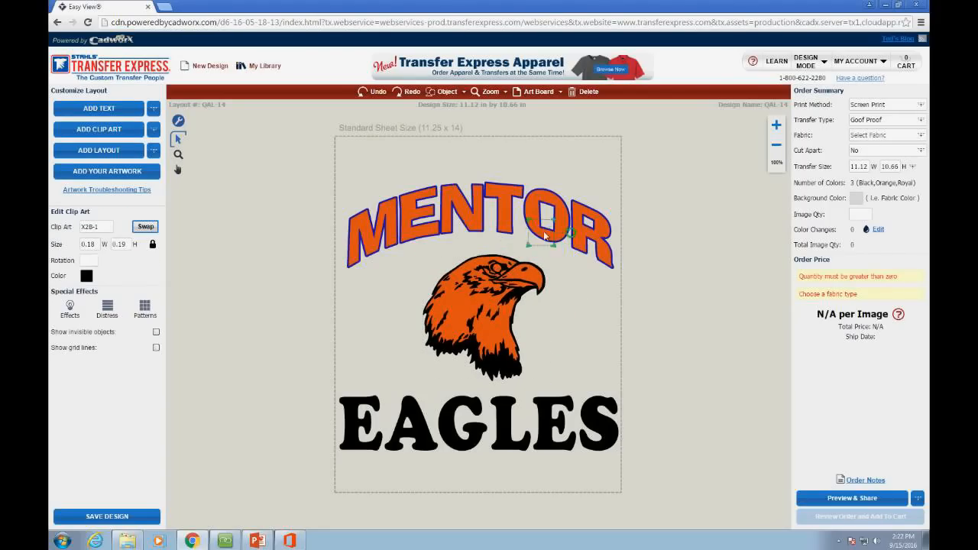
mouse_move(544, 236)
mouse_down()
mouse_move(529, 237)
mouse_move(548, 236)
mouse_up()
click(157, 334)
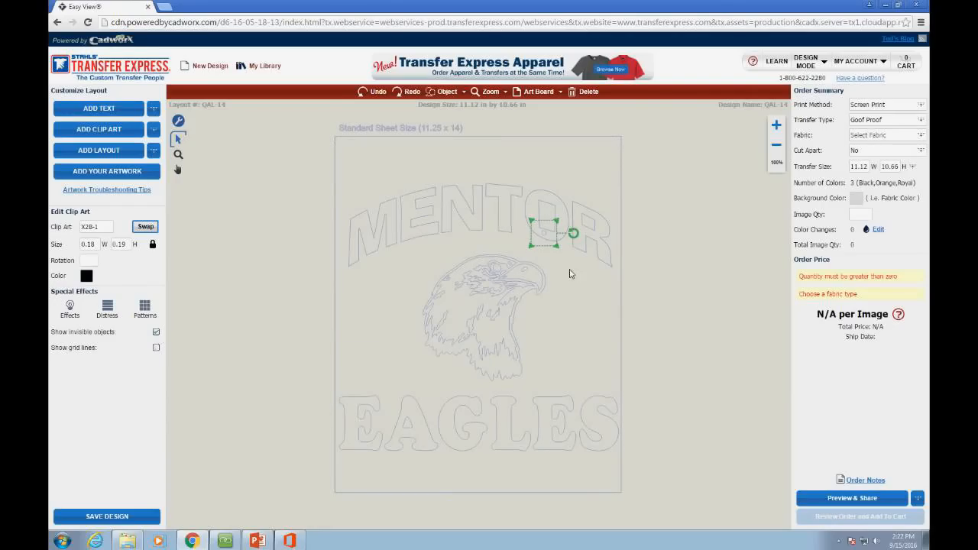
click(569, 274)
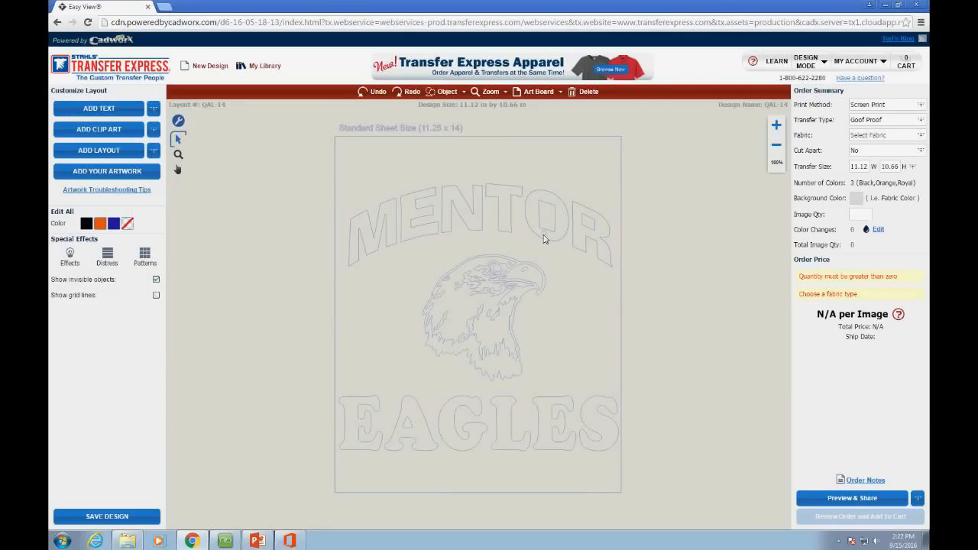
click(545, 238)
drag(574, 283, 526, 227)
click(574, 337)
click(157, 281)
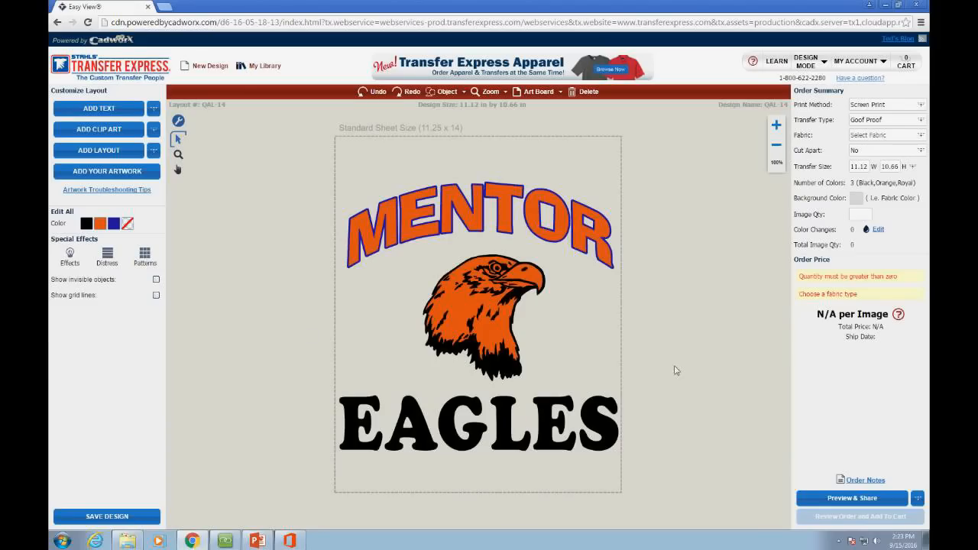
click(497, 271)
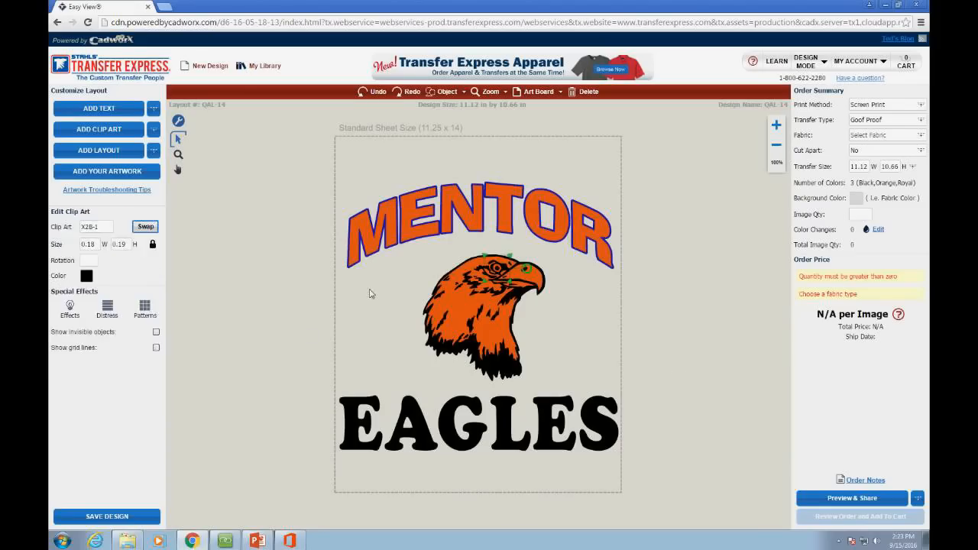
click(372, 293)
drag(567, 314, 477, 259)
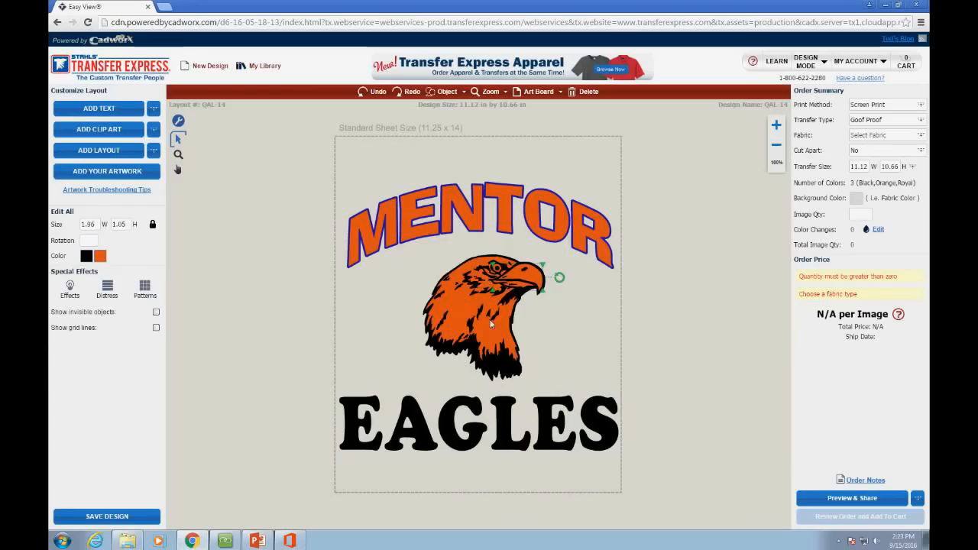
click(385, 314)
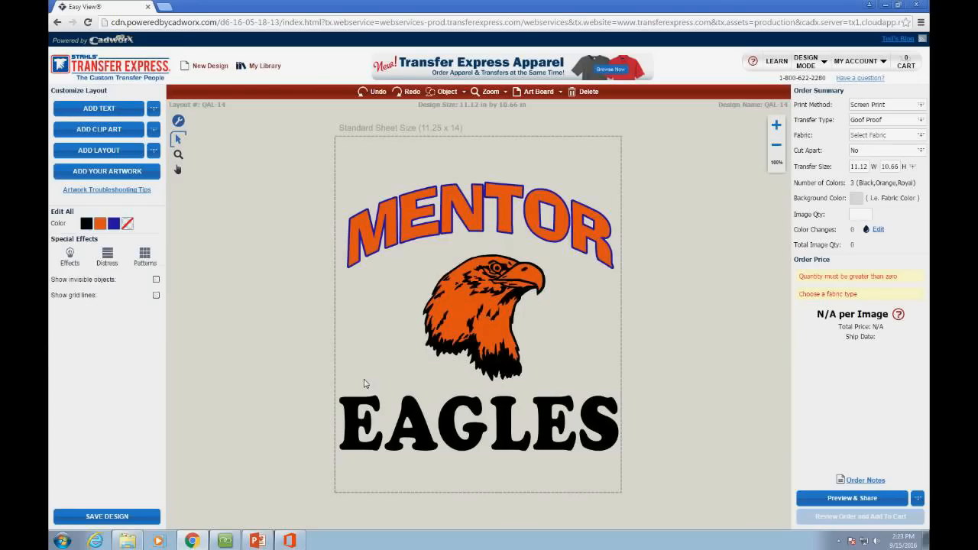
drag(365, 380, 603, 240)
click(617, 305)
drag(302, 227, 572, 400)
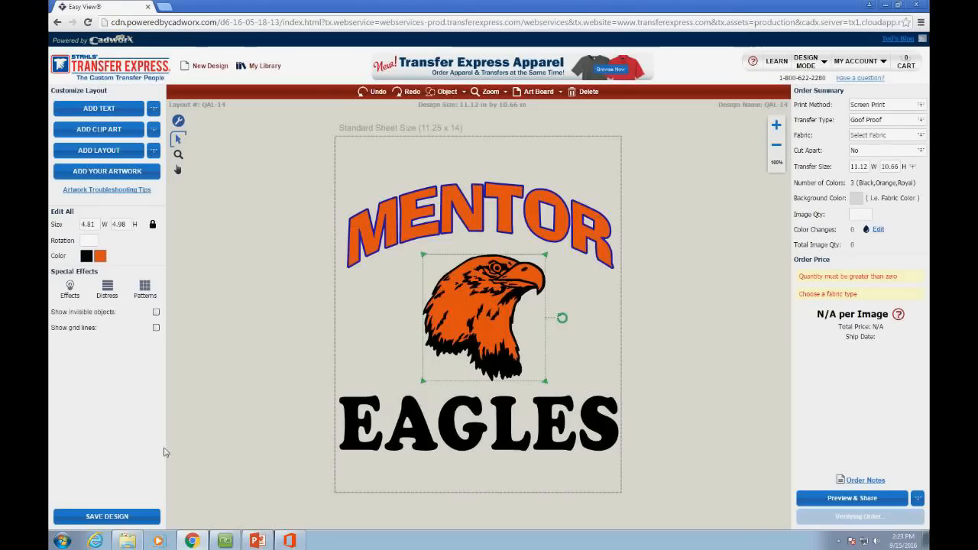
click(226, 415)
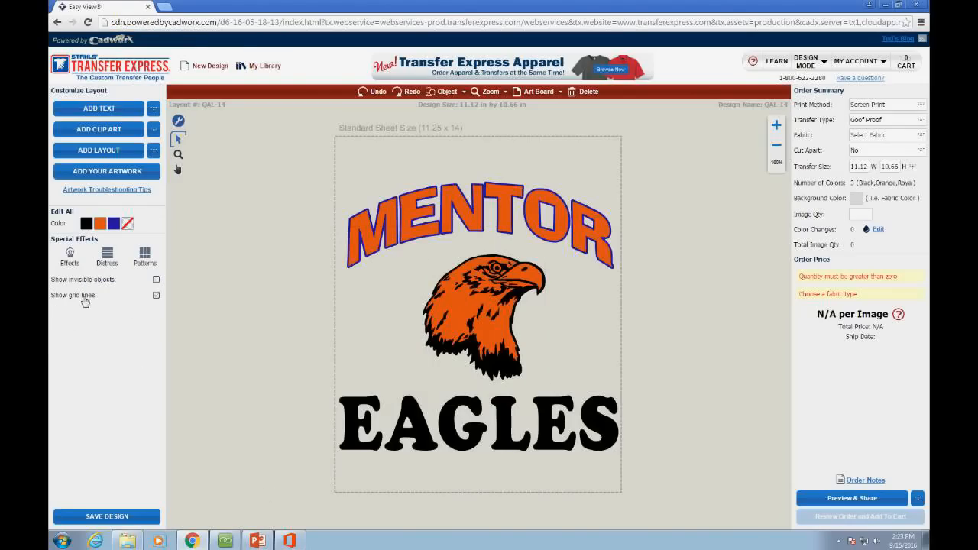
Step: Show the grid, scale the whole design to 10.63 in wide, and move it up
click(156, 296)
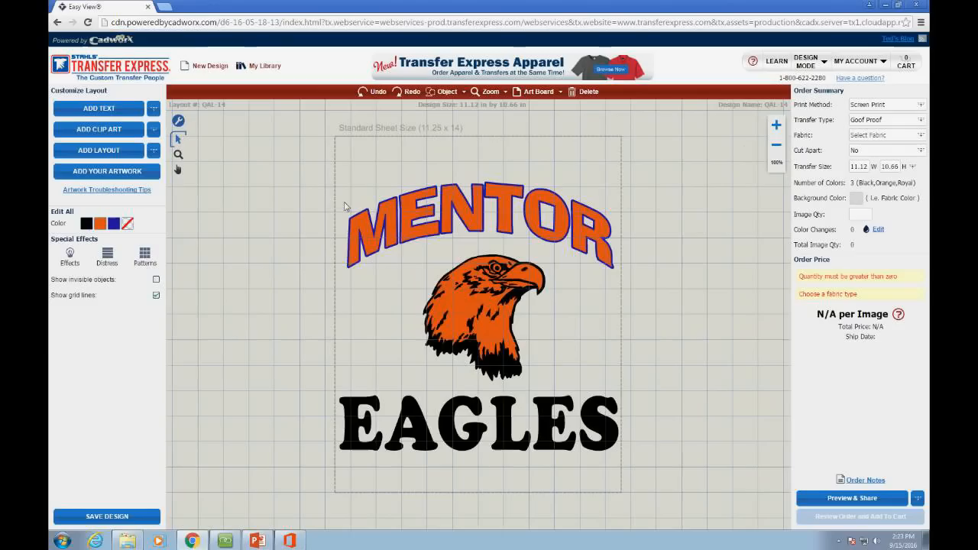
drag(307, 184, 638, 490)
drag(622, 458, 610, 445)
drag(591, 405, 598, 386)
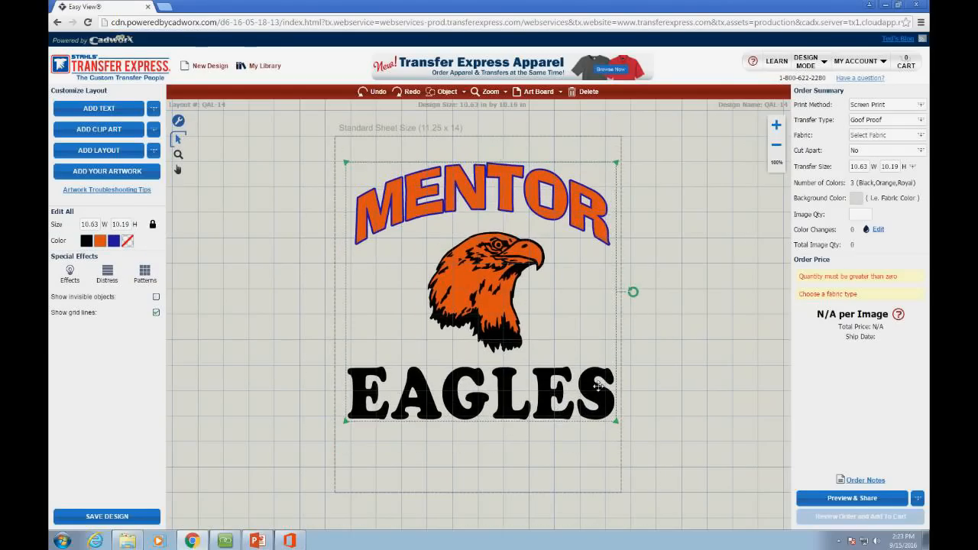
click(635, 285)
Step: Rotate the EAGLES text back to level, clearing its rotation so it measures 10.63 by 2.23 in
click(616, 406)
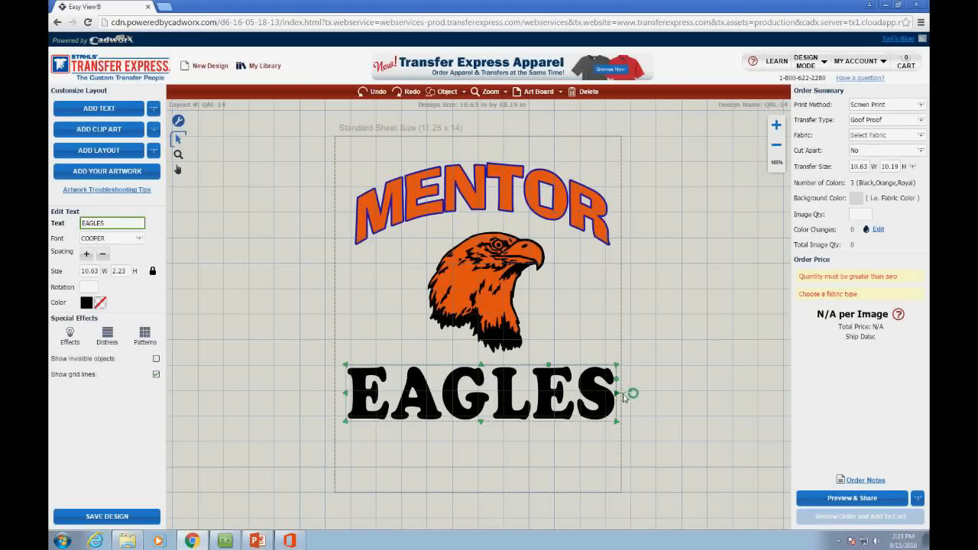
mouse_move(633, 393)
mouse_down()
mouse_move(638, 419)
mouse_move(635, 393)
mouse_up()
click(667, 452)
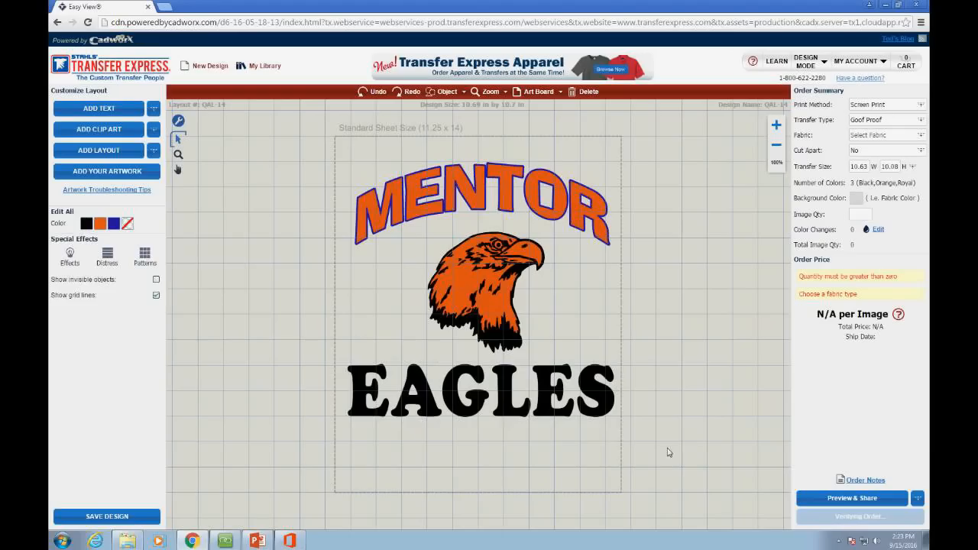
click(544, 384)
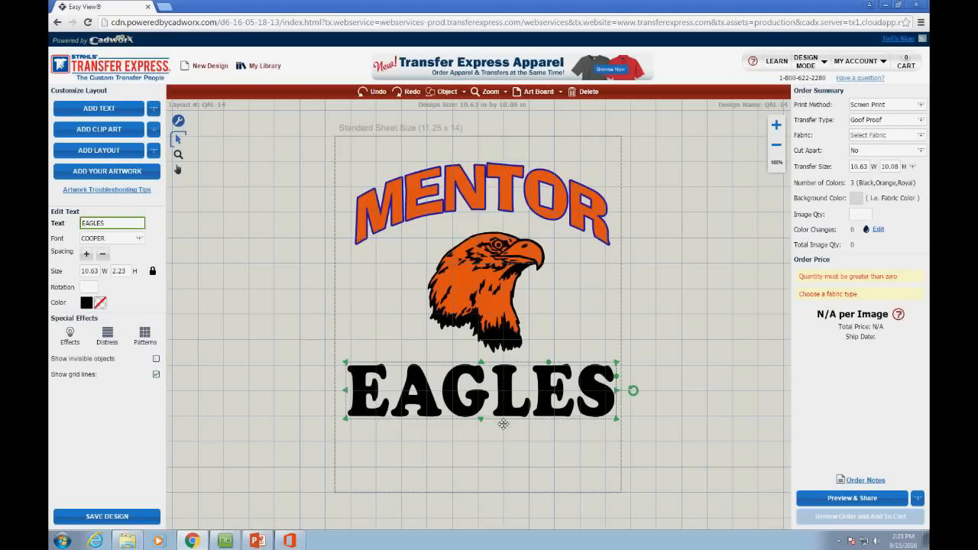
drag(633, 392, 611, 472)
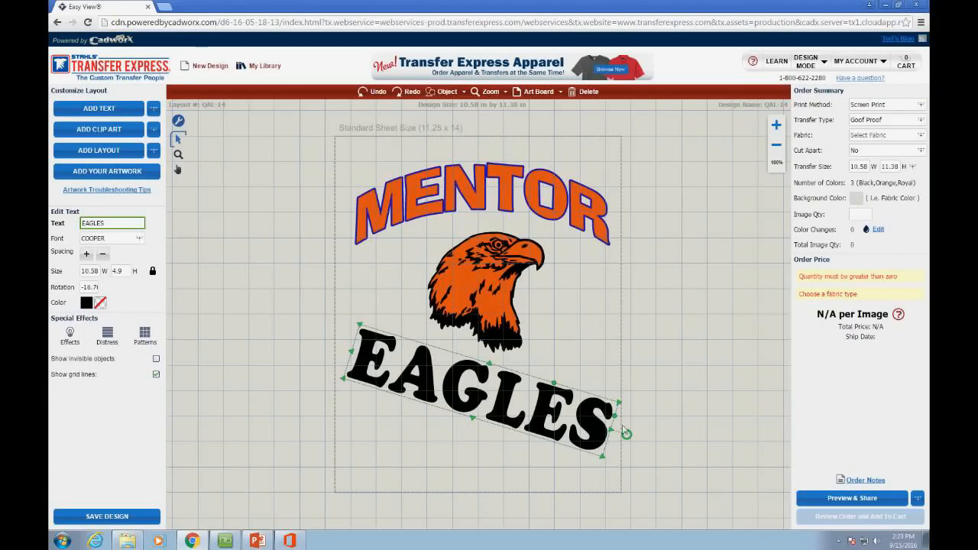
drag(627, 436, 633, 380)
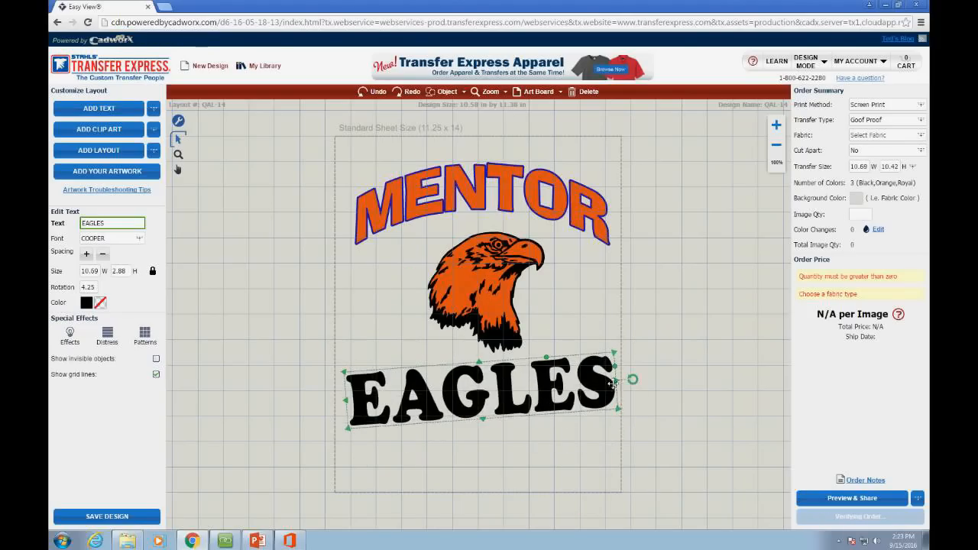
drag(634, 386, 573, 398)
click(616, 449)
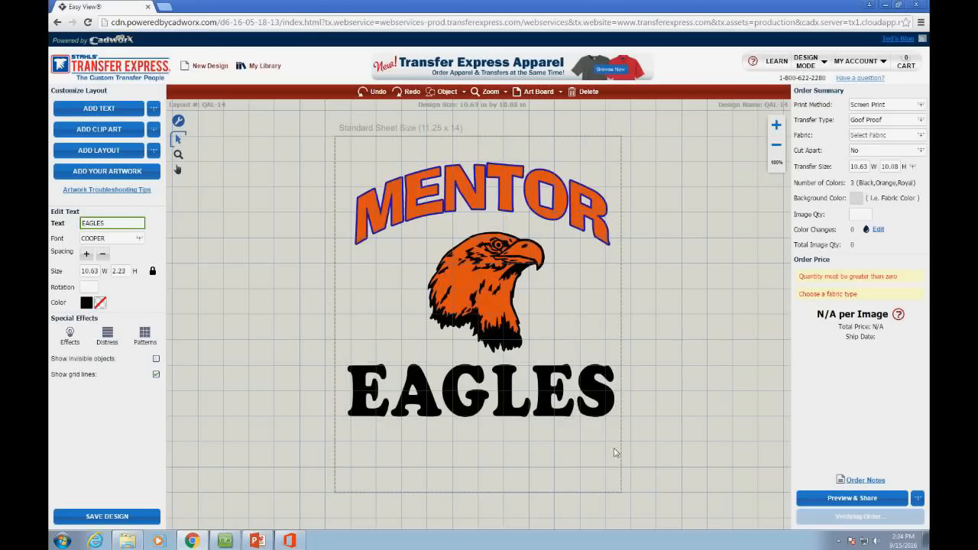
Step: Recheck the EAGLES text, then nudge the eagle head slightly up and left
click(533, 405)
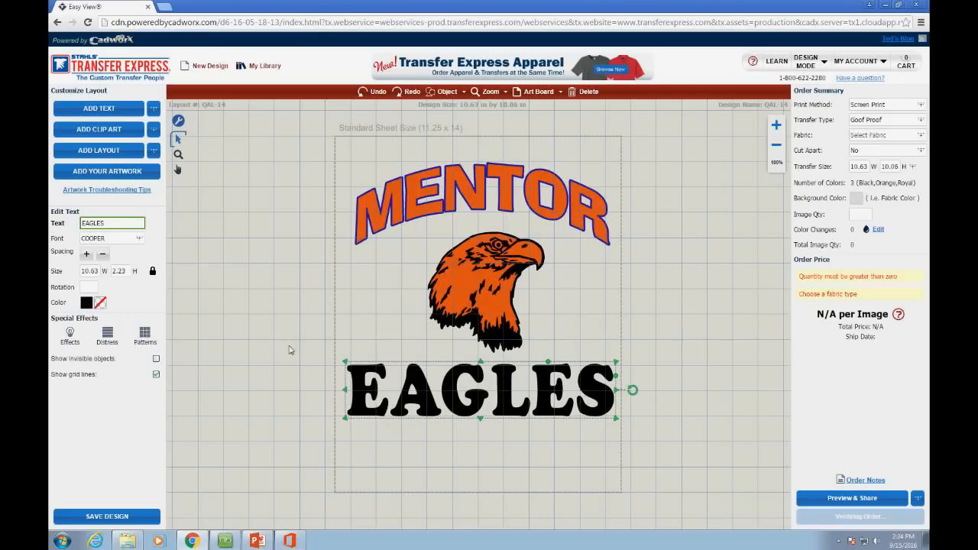
drag(268, 352, 657, 439)
click(651, 436)
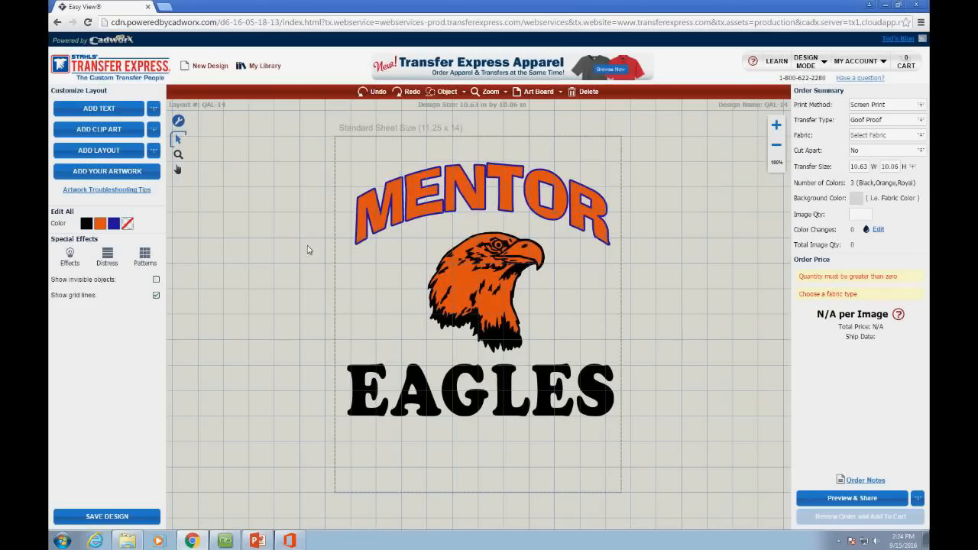
click(498, 260)
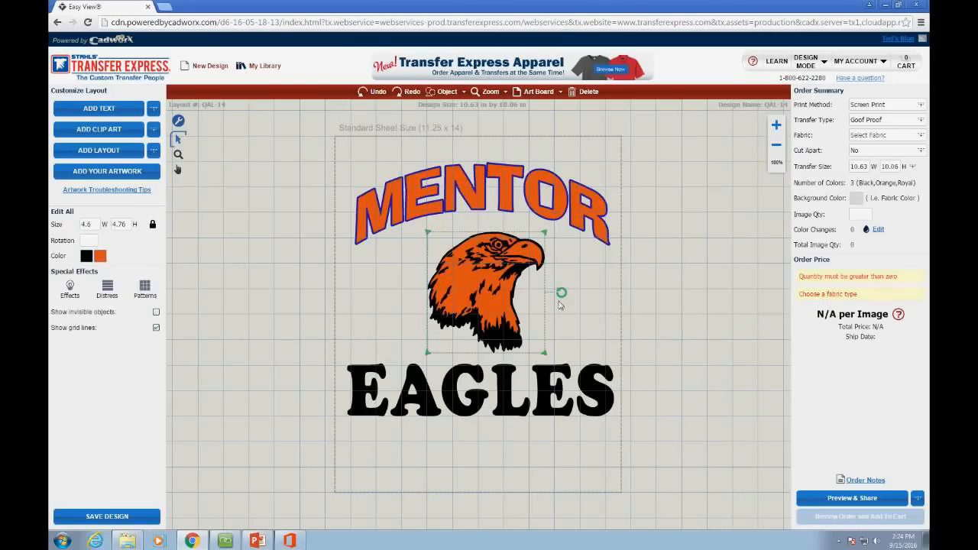
click(592, 310)
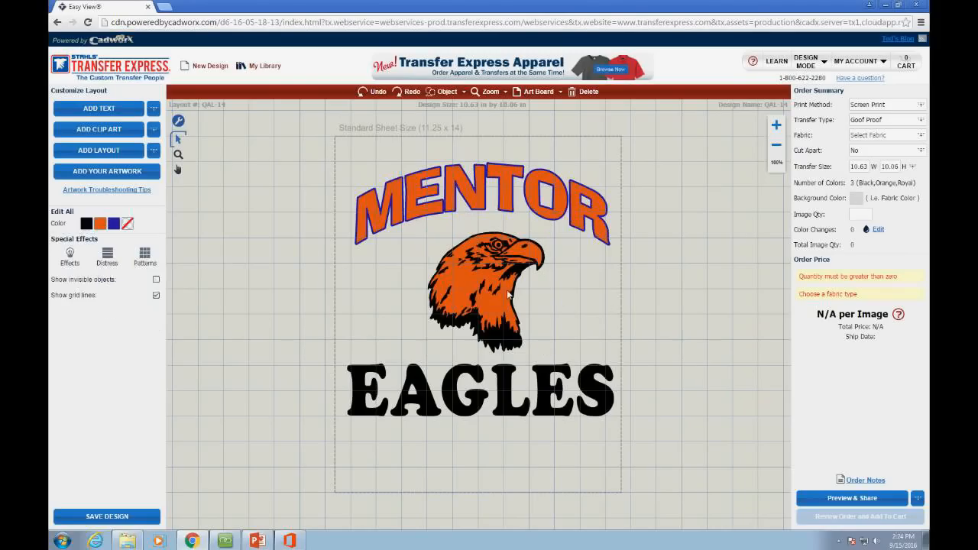
drag(509, 295, 489, 287)
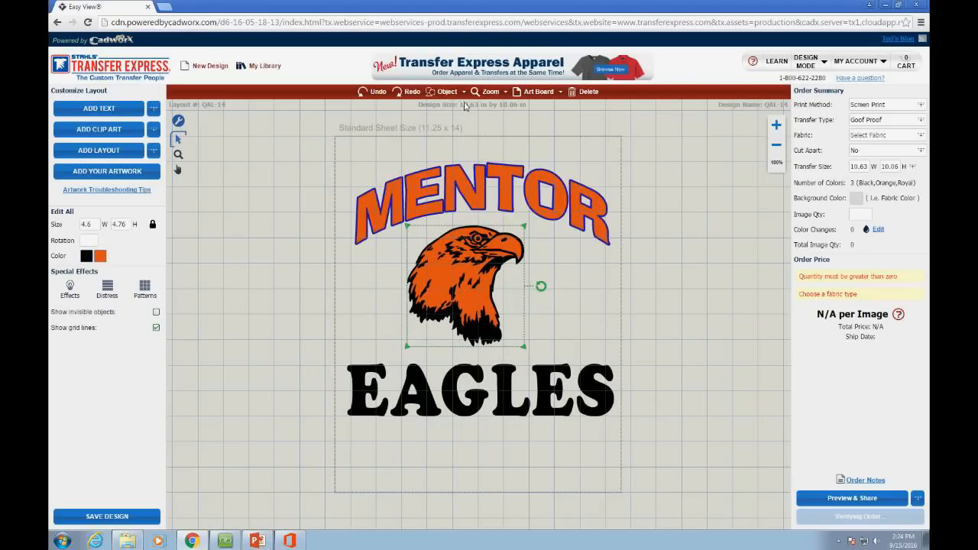
click(545, 298)
click(483, 244)
Step: Ungroup the eagle head into orange and black layers, test-move them, and undo the moves
click(464, 92)
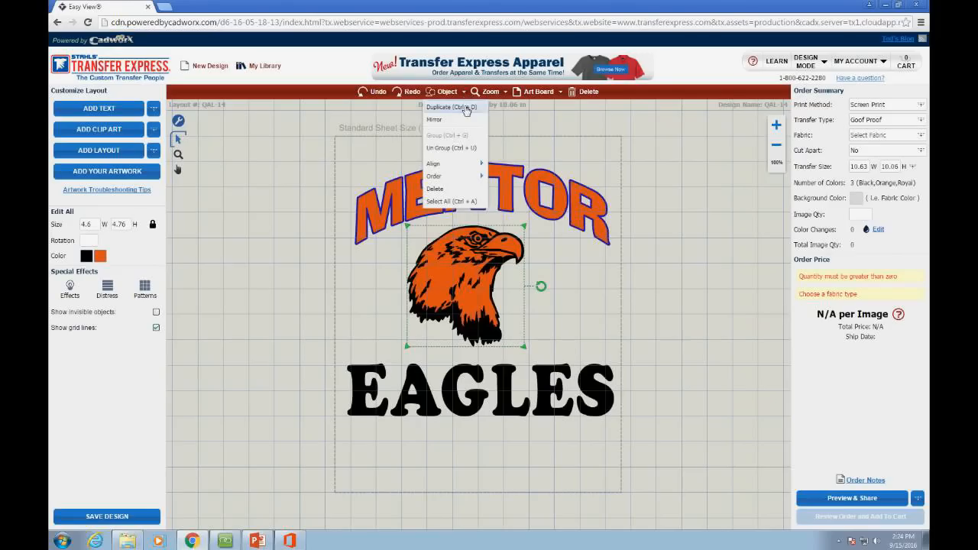
click(435, 152)
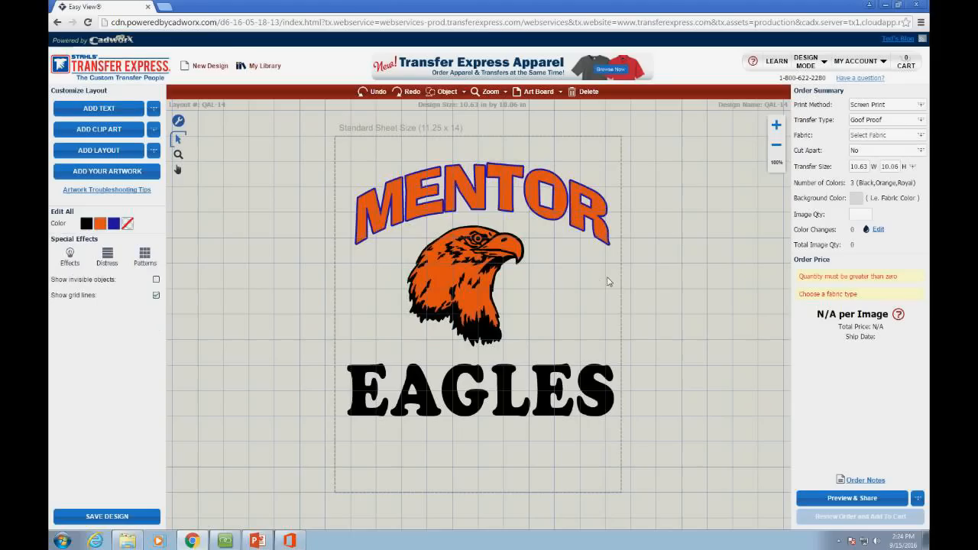
click(528, 253)
drag(529, 251, 683, 286)
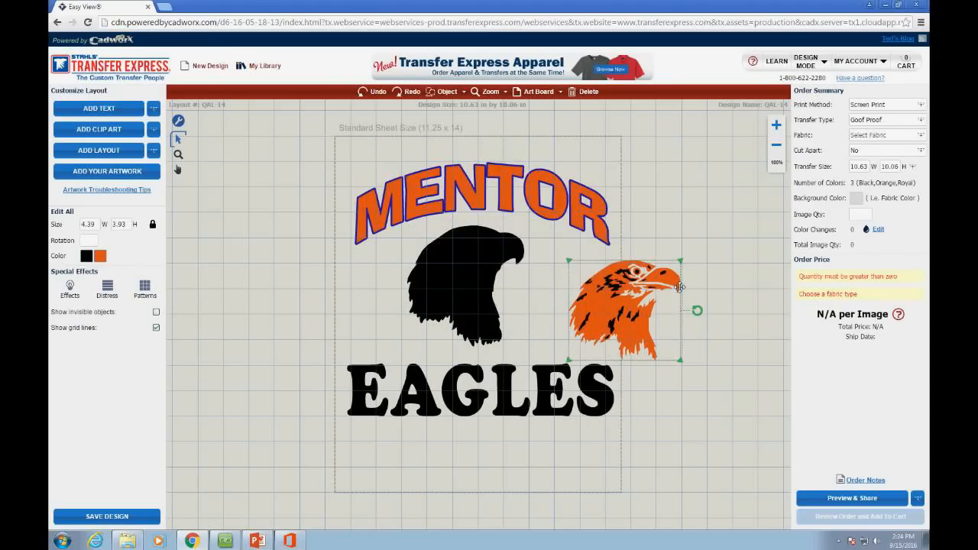
click(508, 263)
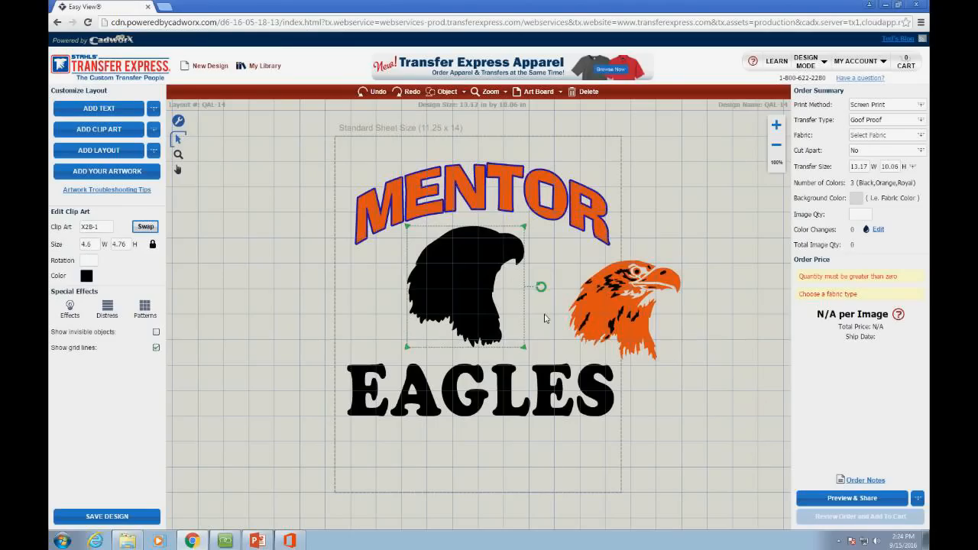
drag(455, 284, 458, 284)
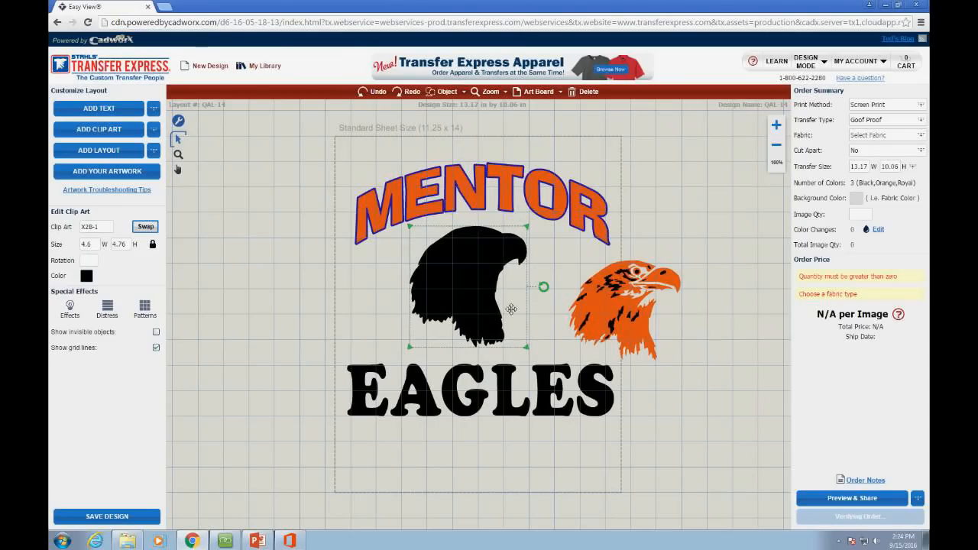
click(596, 311)
key(ctrl+z)
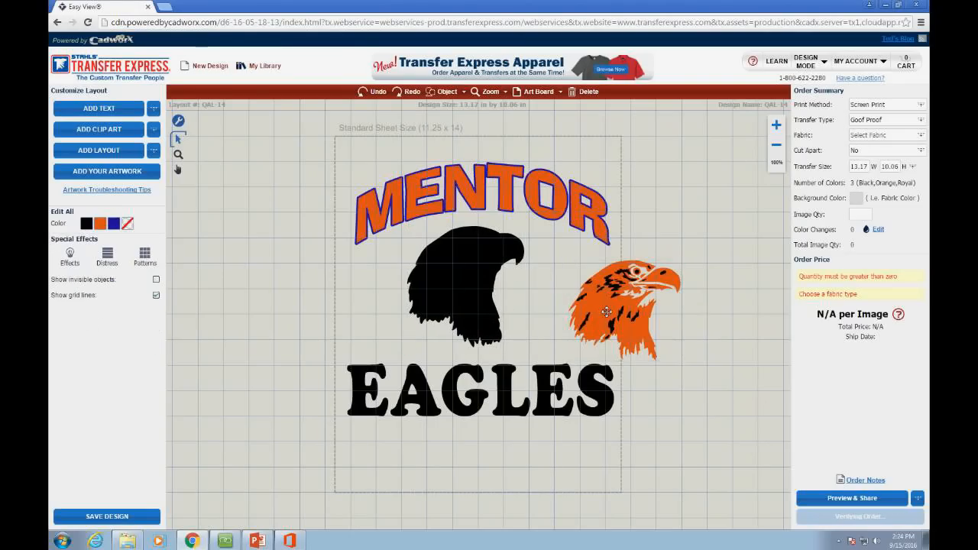
key(ctrl+z)
Step: Ungroup the orange eagle layer further, test-move the beak piece, and undo it
click(482, 278)
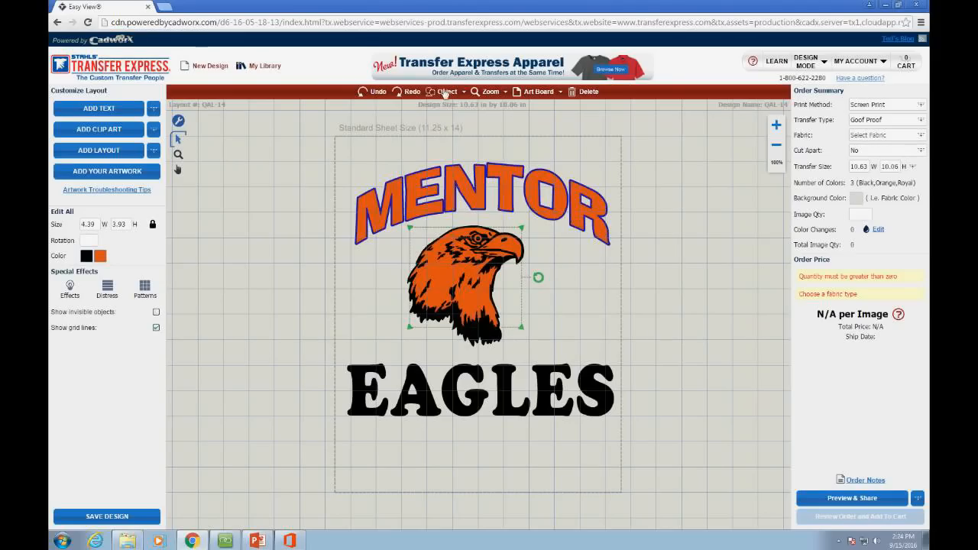
click(446, 92)
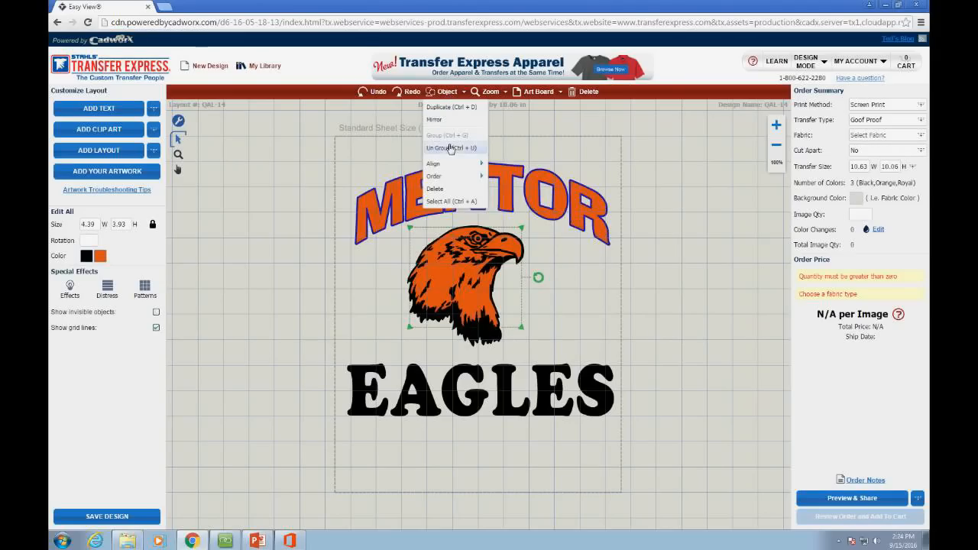
click(463, 148)
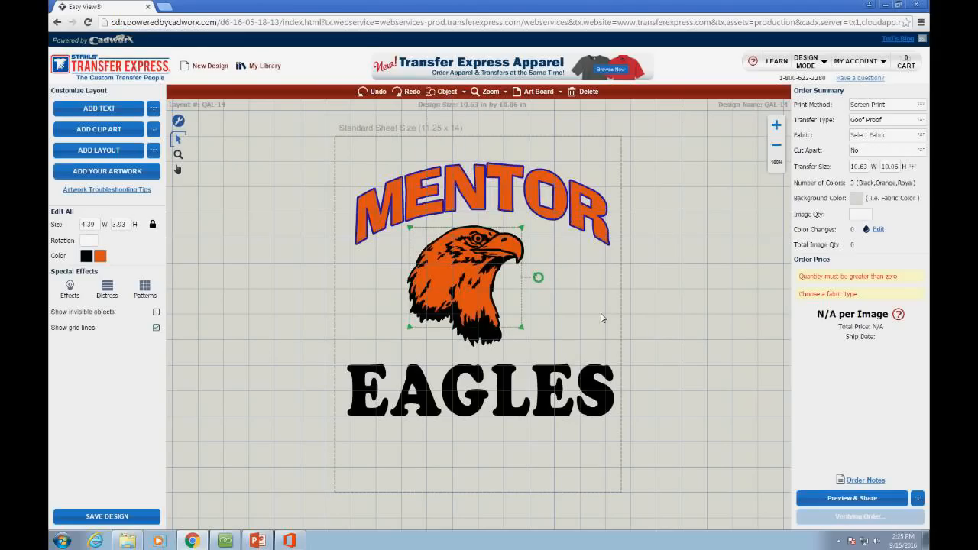
click(510, 254)
drag(510, 255, 552, 292)
key(ctrl+z)
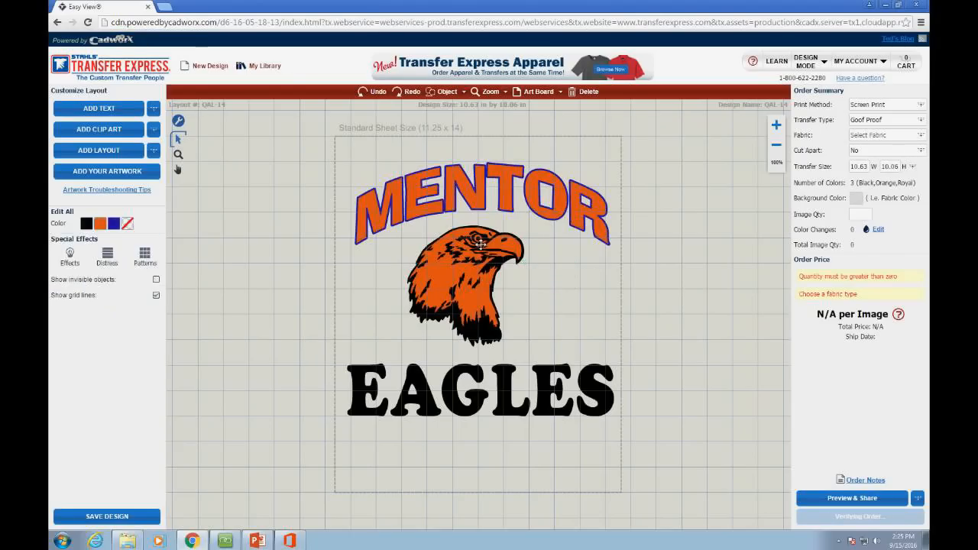
Step: Test-move the black eagle layer down, undo it, then select the MENTOR text
click(480, 243)
click(515, 264)
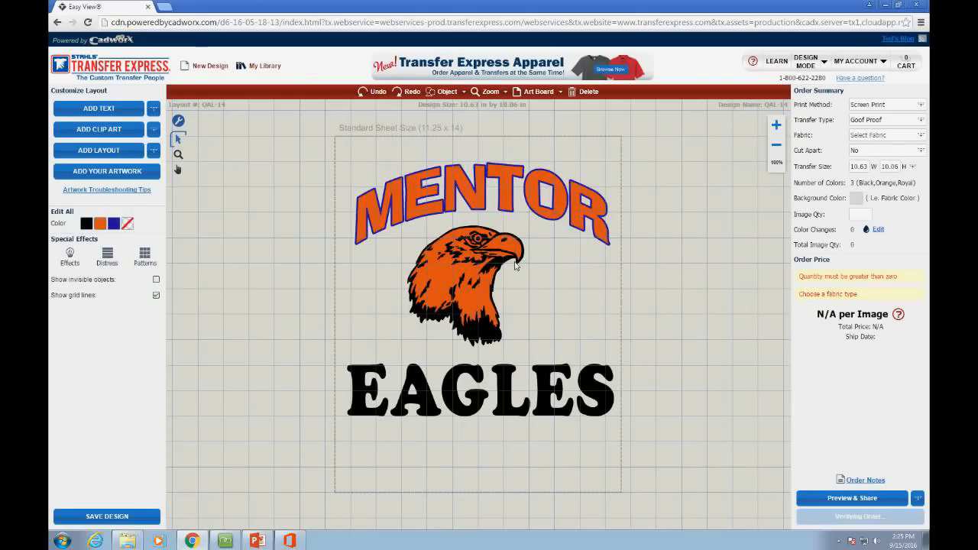
click(474, 266)
drag(473, 269, 470, 300)
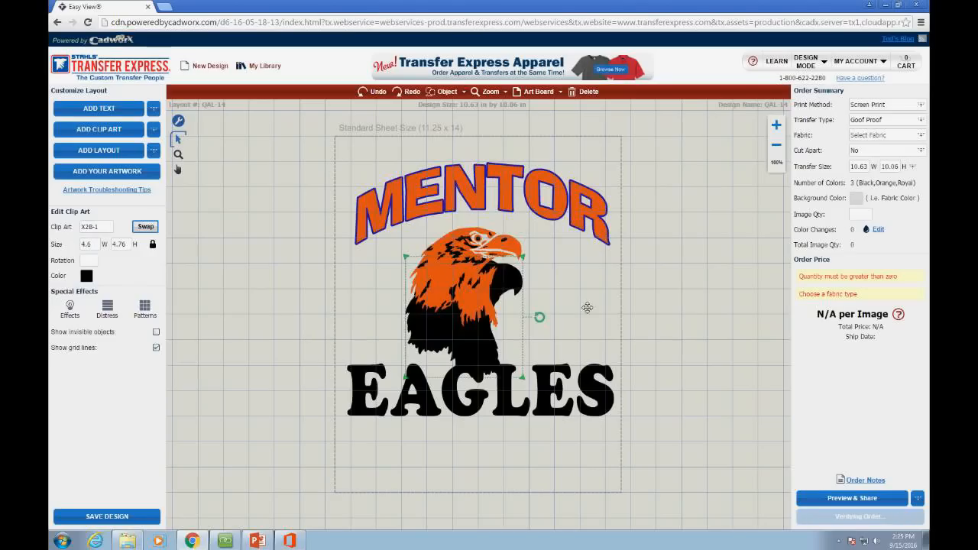
key(ctrl+z)
click(465, 287)
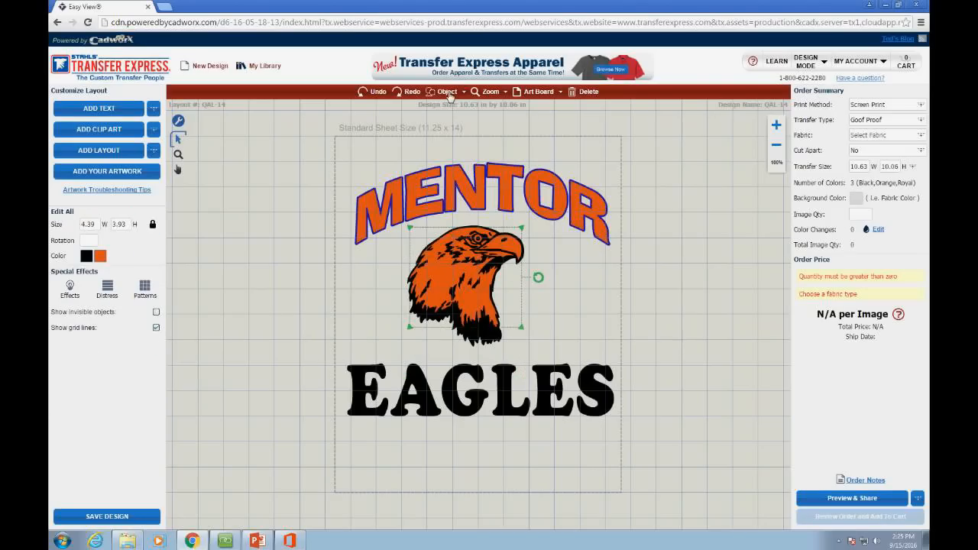
click(476, 221)
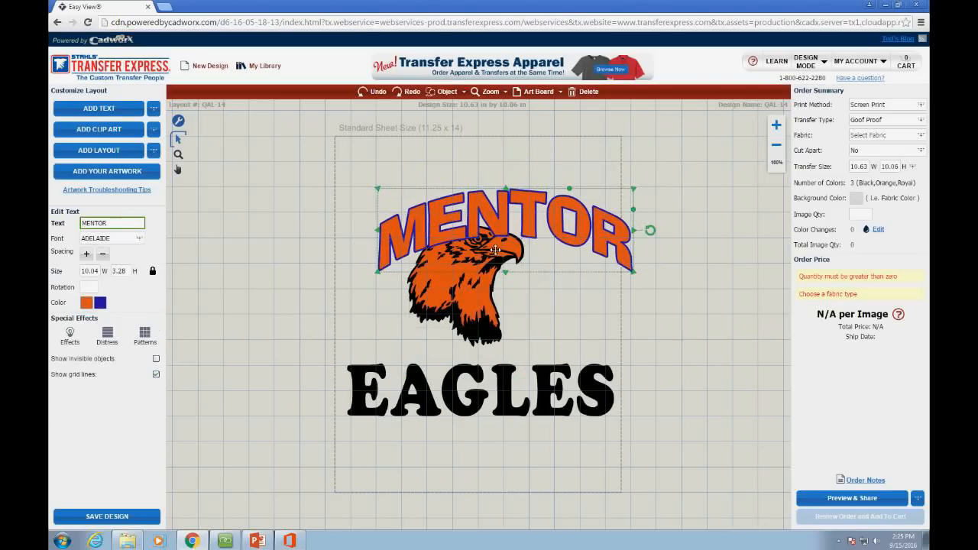
Step: Open Save to My Library and start prefixing the name QAL-14 with 'MEN'
click(555, 271)
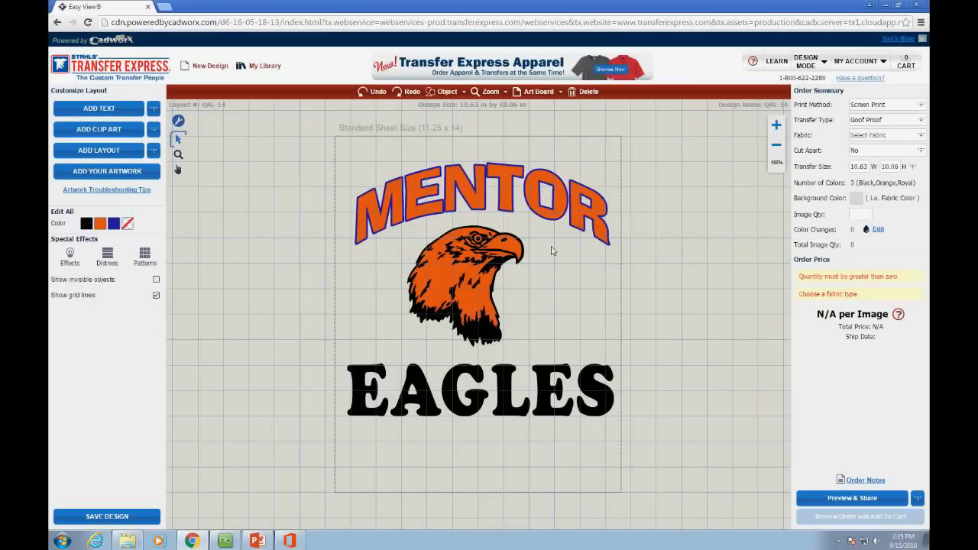
drag(359, 356, 573, 222)
click(586, 258)
click(117, 518)
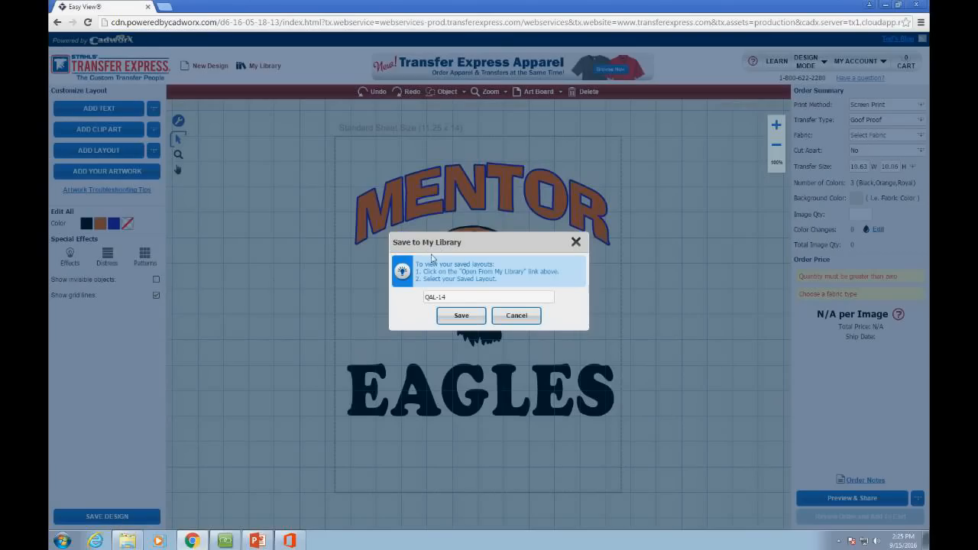
click(458, 300)
click(463, 301)
click(429, 302)
text(MENTOR EAGLES FAN JERSEY)
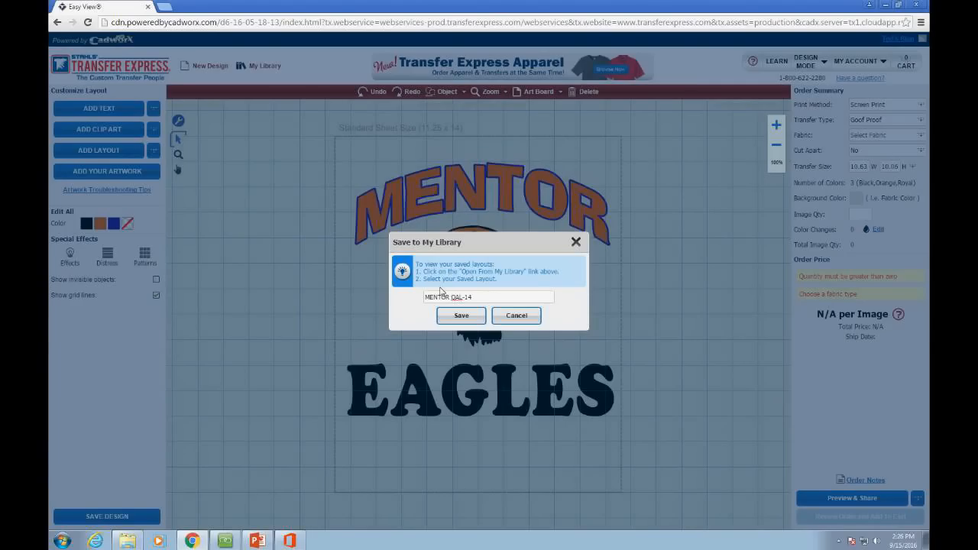
Step: Complete the name as MENTOR EAGLES FAN JERSEY QAL-14, save it, and dismiss the confirmation
text(EAGLES FAN JERSEY)
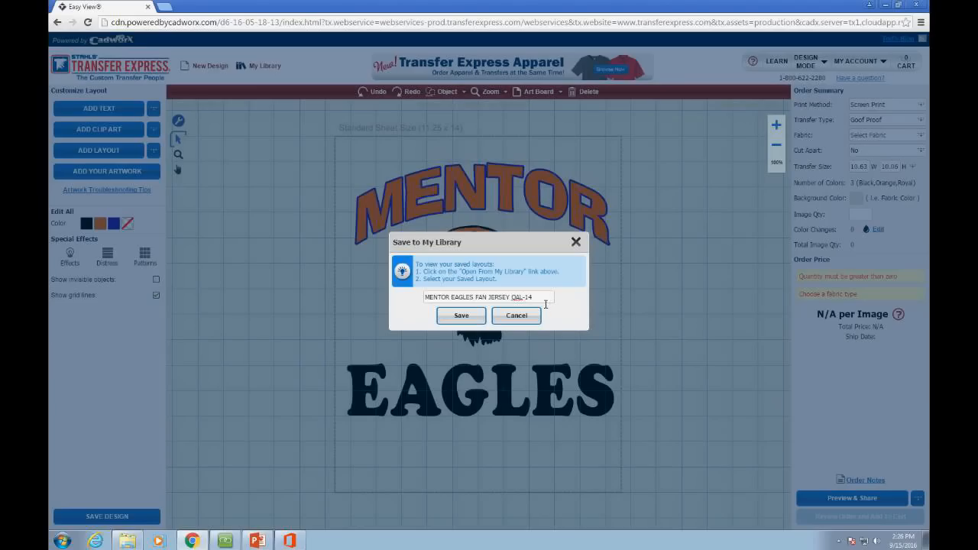
click(463, 318)
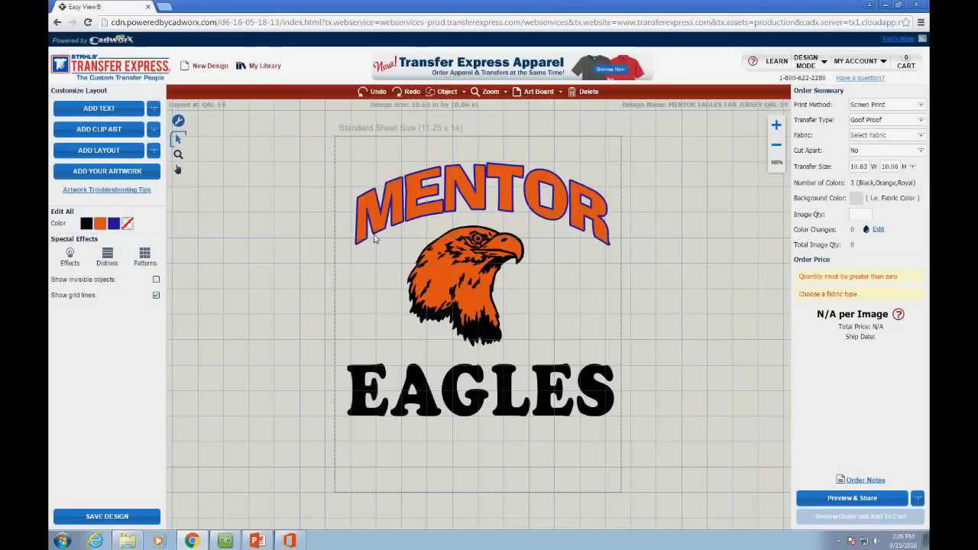
click(480, 328)
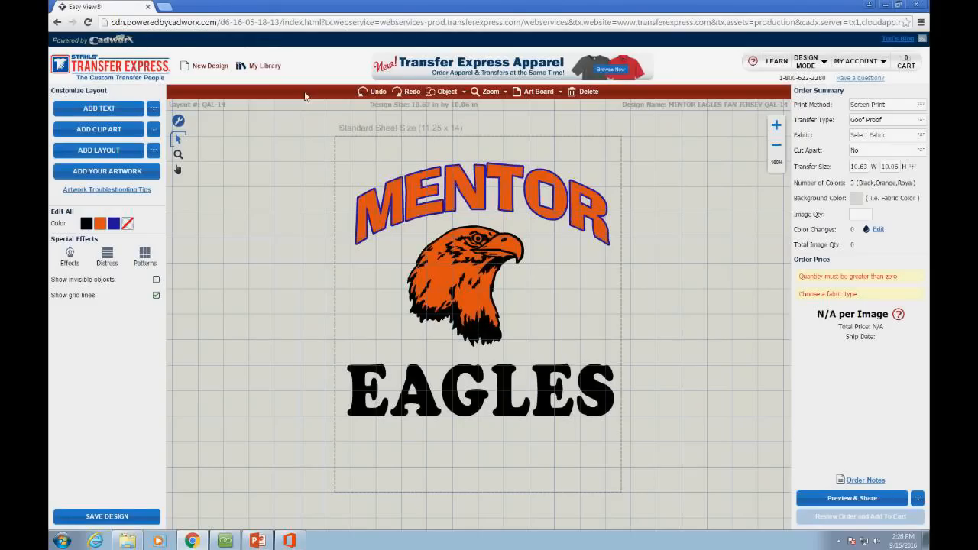
Step: In My Library, search for MENTOR, clear the search, and star MENTOR EAGLES as a favorite
click(255, 67)
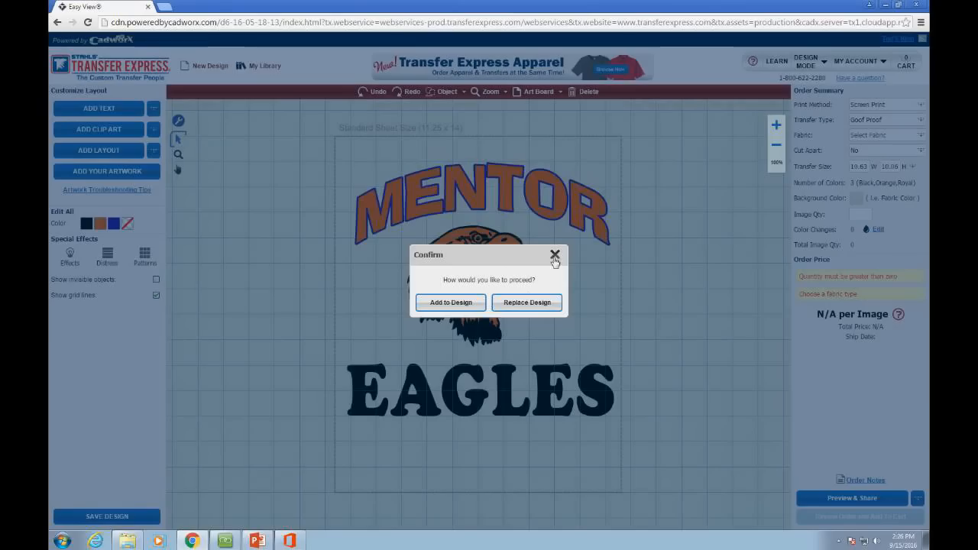
click(530, 303)
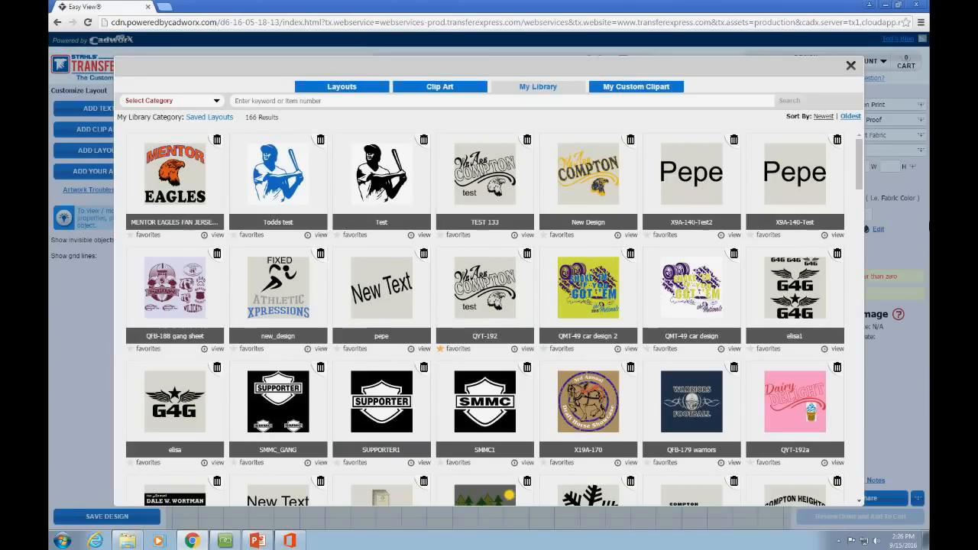
text(MENTOR)
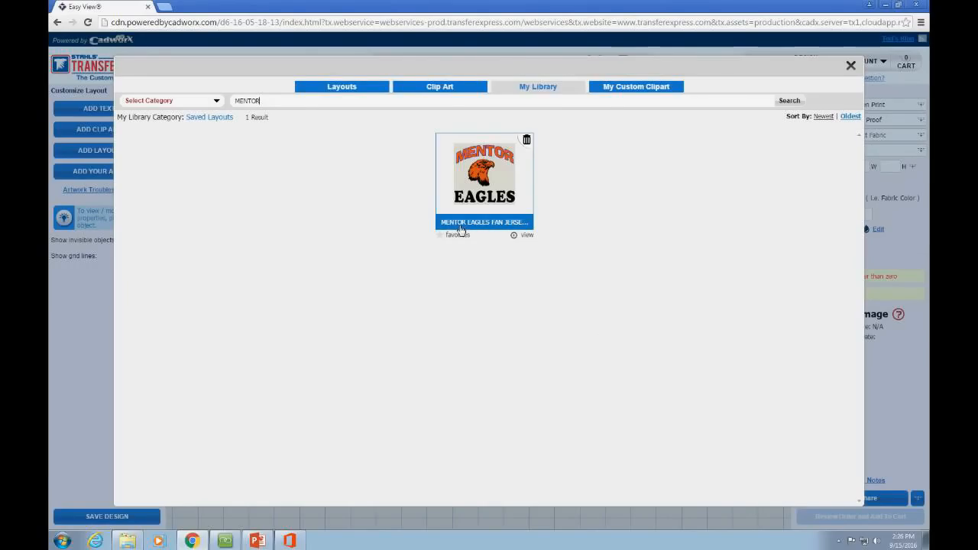
double_click(254, 105)
key(BackSpace)
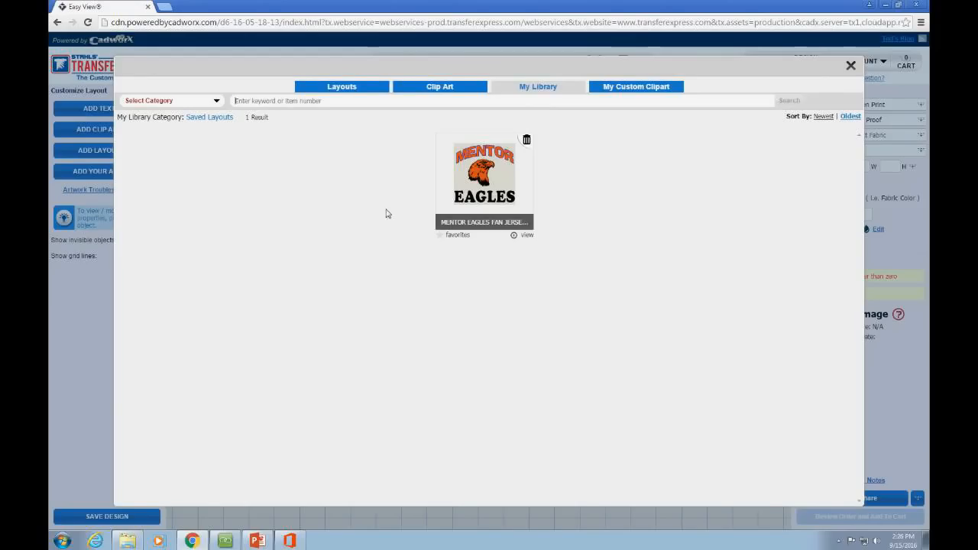
key(Return)
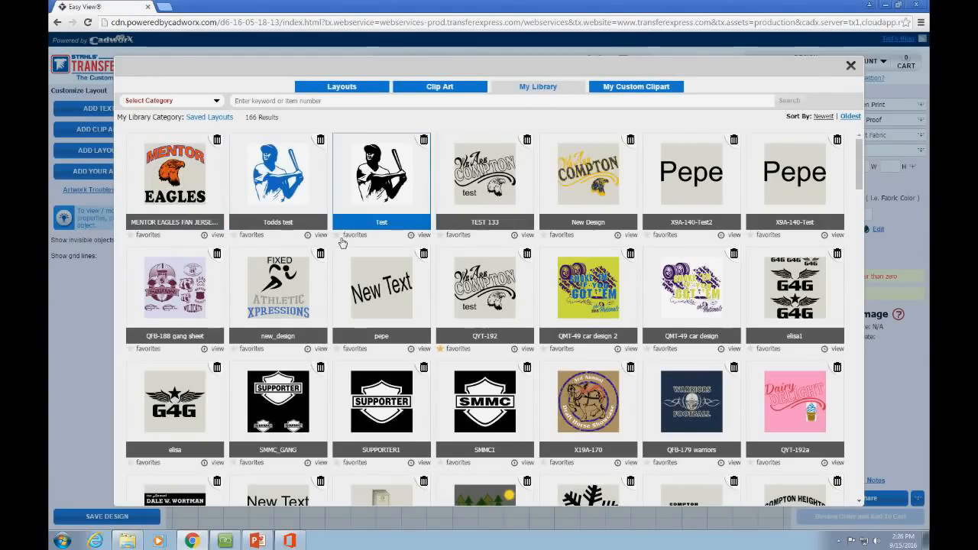
click(132, 236)
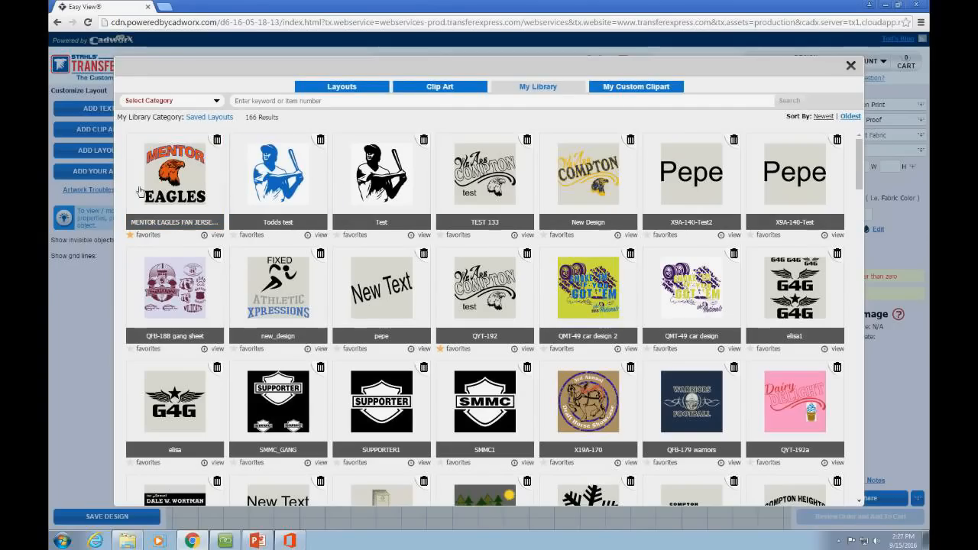
Step: Browse the library categories: favorite layouts, favorite clip art, all saved layouts, then favorites again
click(217, 103)
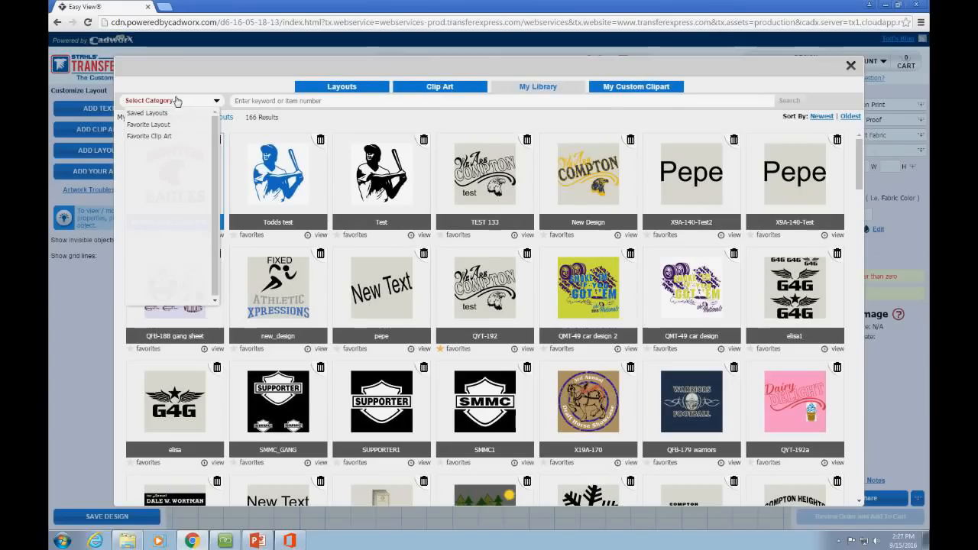
click(148, 124)
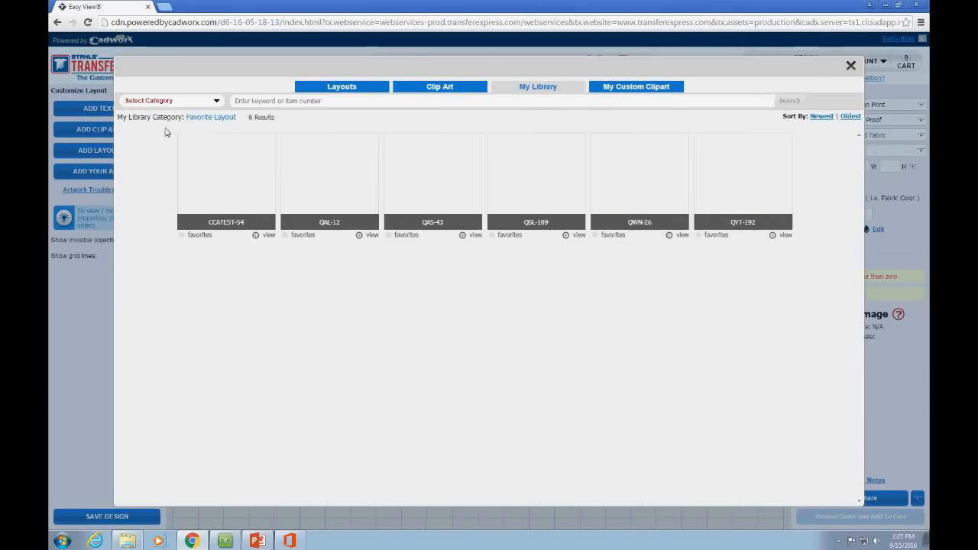
click(212, 104)
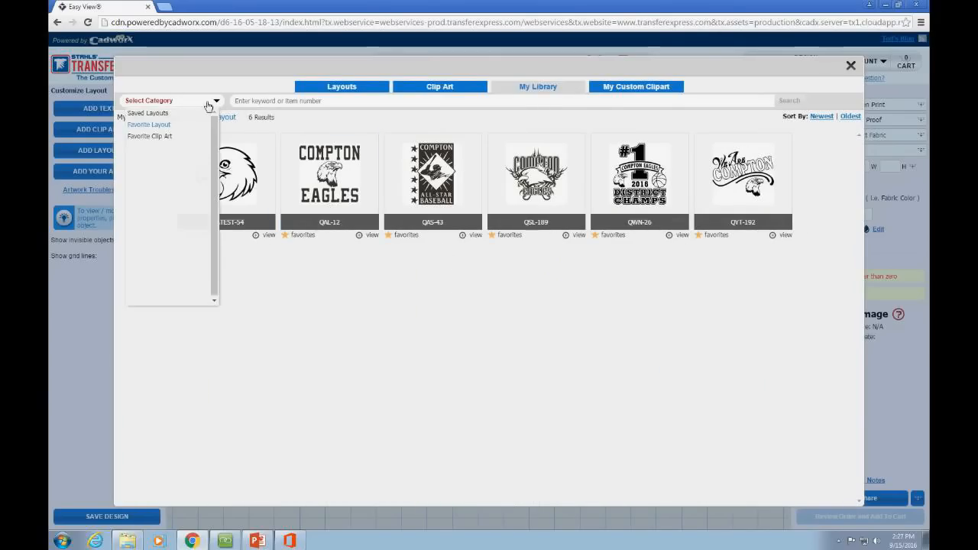
click(171, 141)
click(174, 108)
click(179, 176)
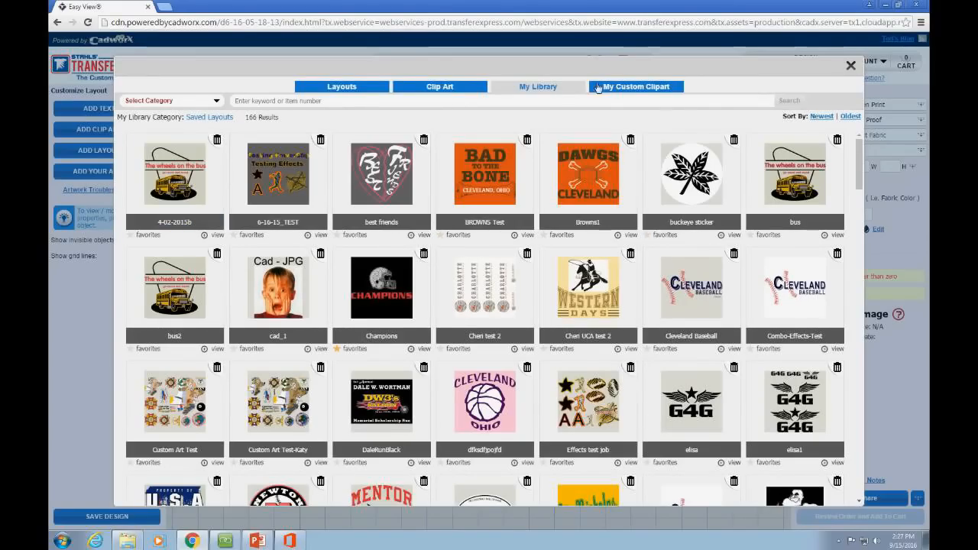
click(168, 115)
click(170, 104)
click(160, 126)
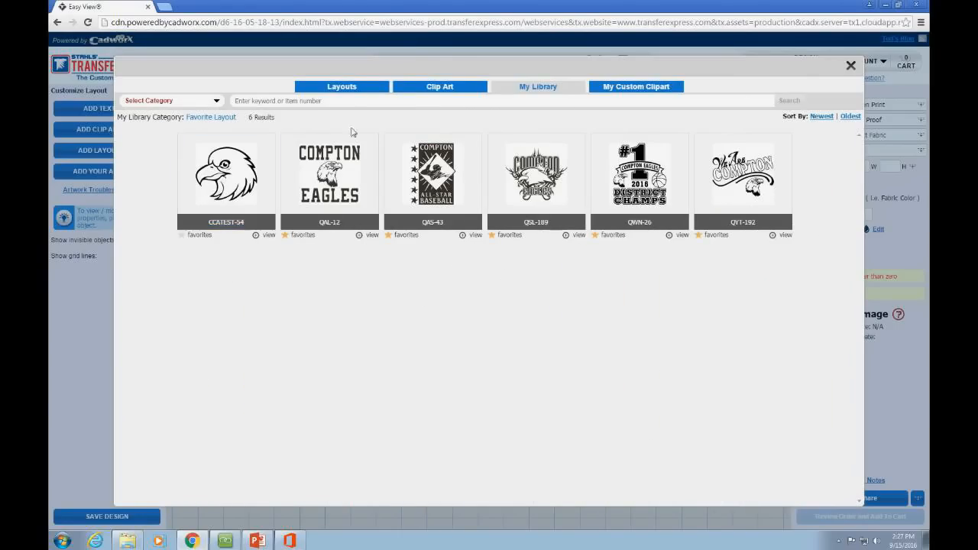
Step: Look at the stock Layouts categories, then close the layouts browser
click(350, 87)
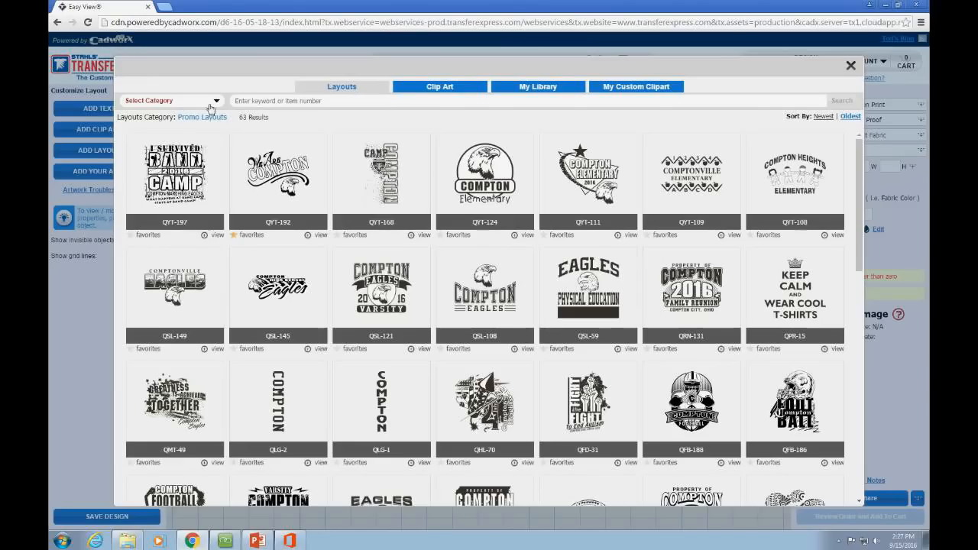
click(209, 106)
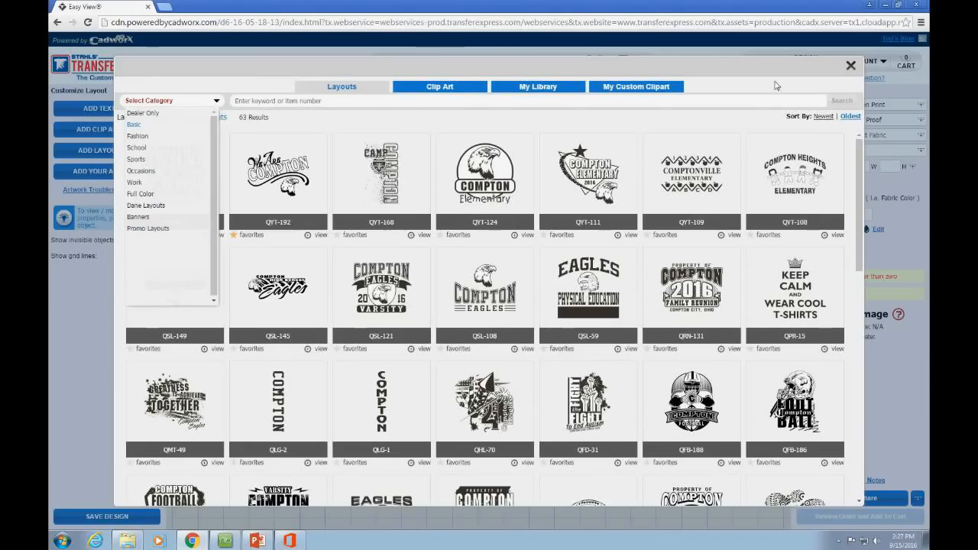
click(849, 67)
click(849, 67)
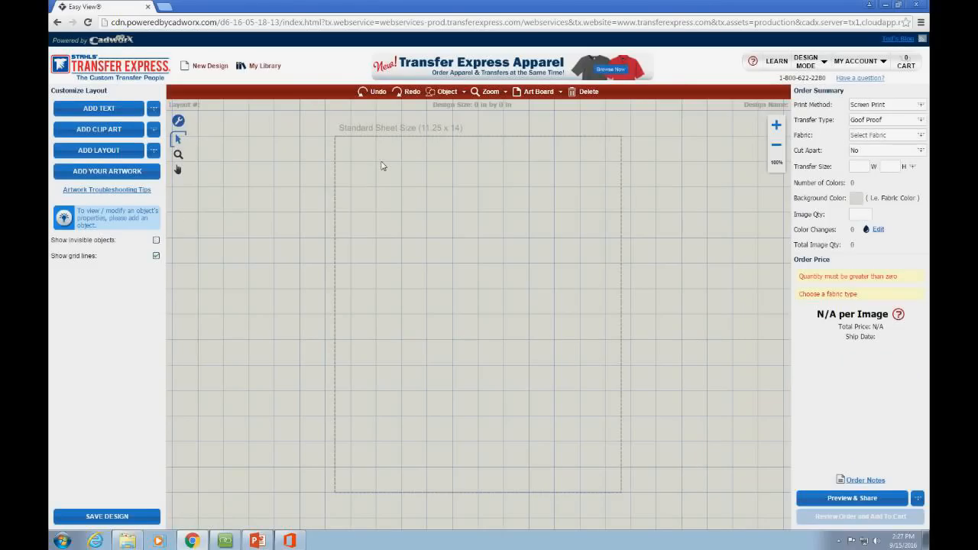
Step: Turn off Show grid lines and add Idea Book promo layout QFB-188 (Compton Football)
click(157, 256)
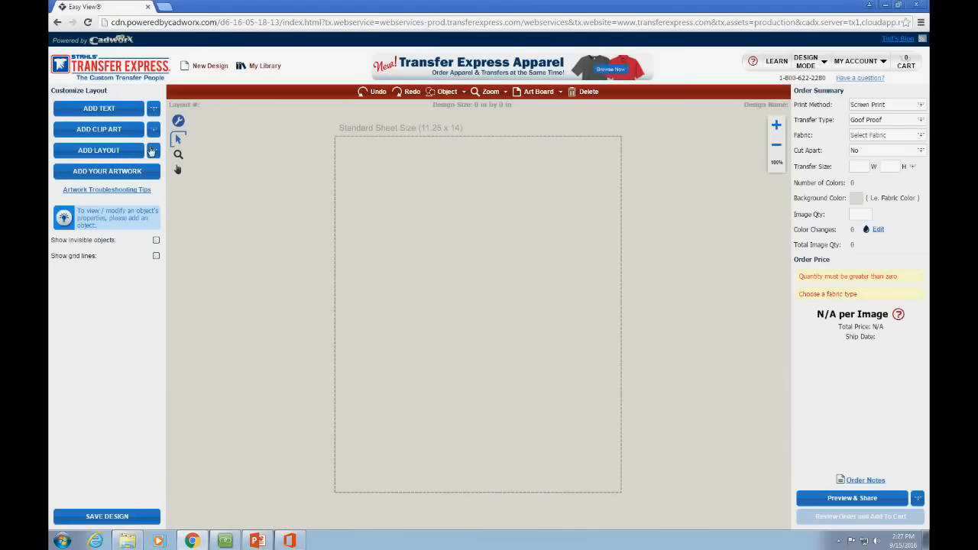
click(153, 151)
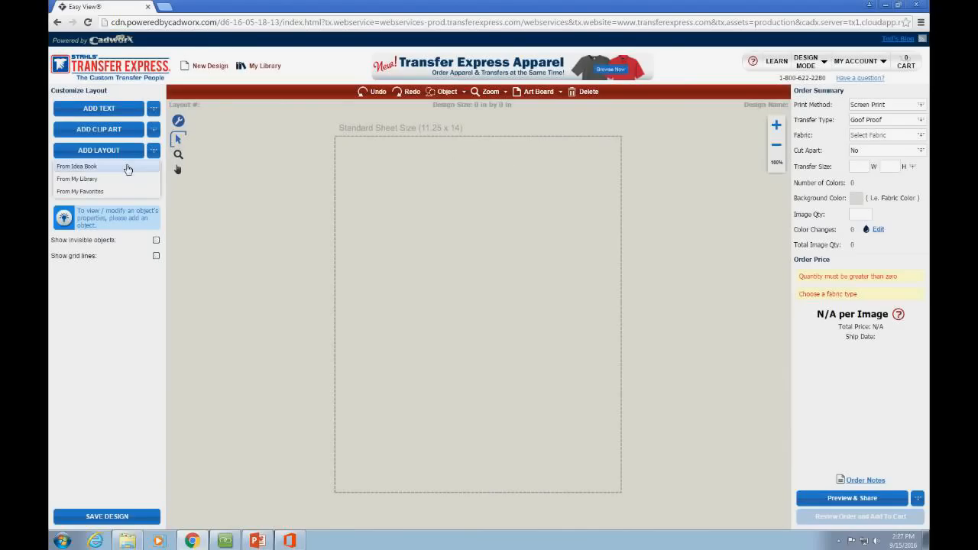
click(126, 168)
scroll(336, 272, down, 2)
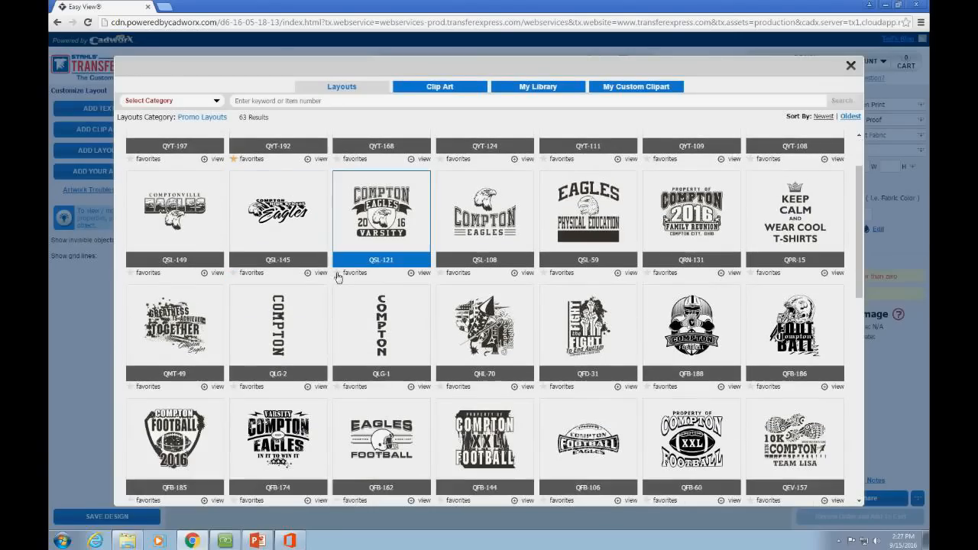
scroll(486, 308, down, 2)
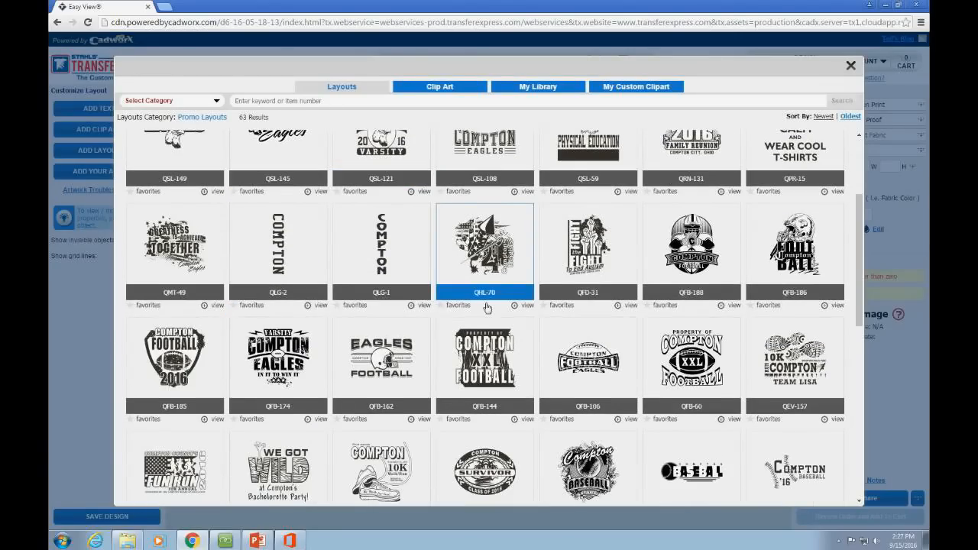
scroll(486, 308, down, 1)
scroll(634, 359, down, 1)
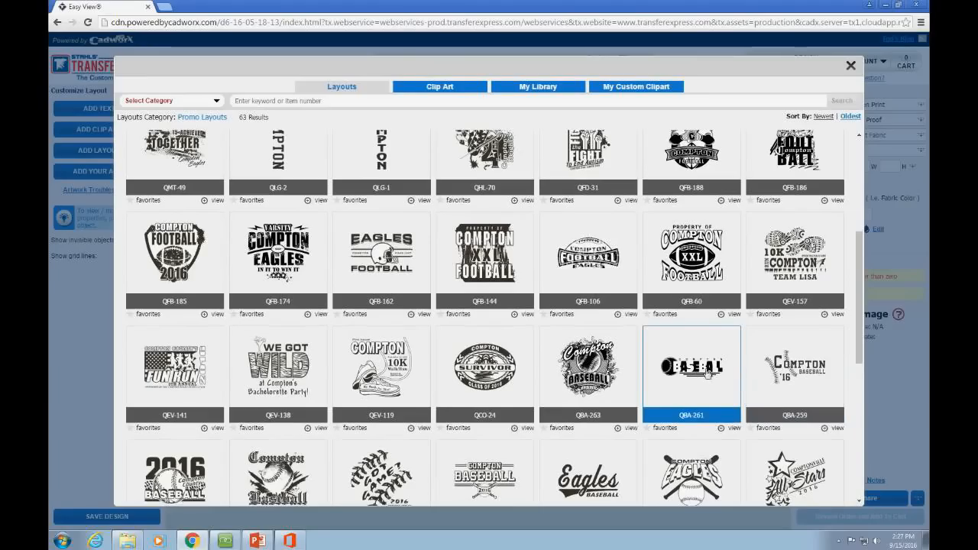
scroll(707, 373, down, 1)
scroll(706, 373, down, 1)
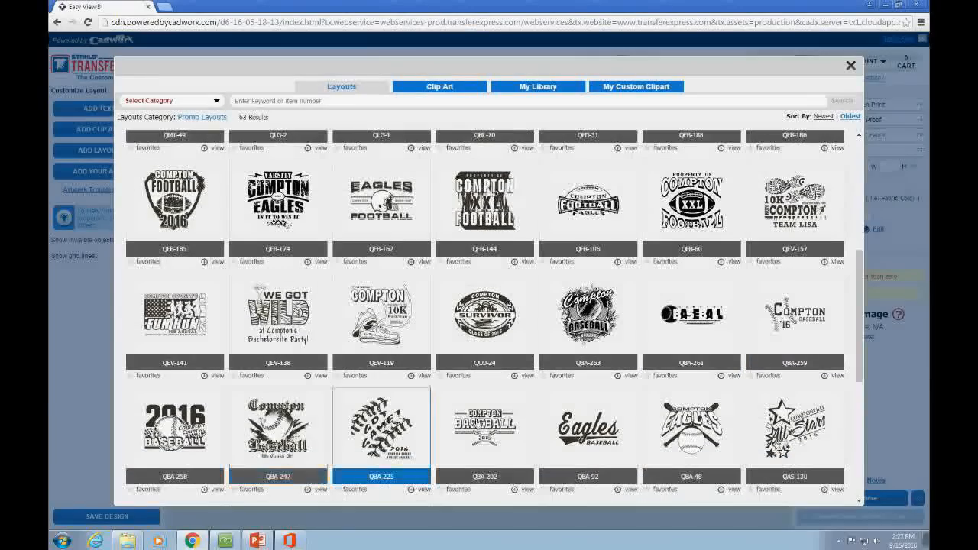
scroll(626, 399, down, 5)
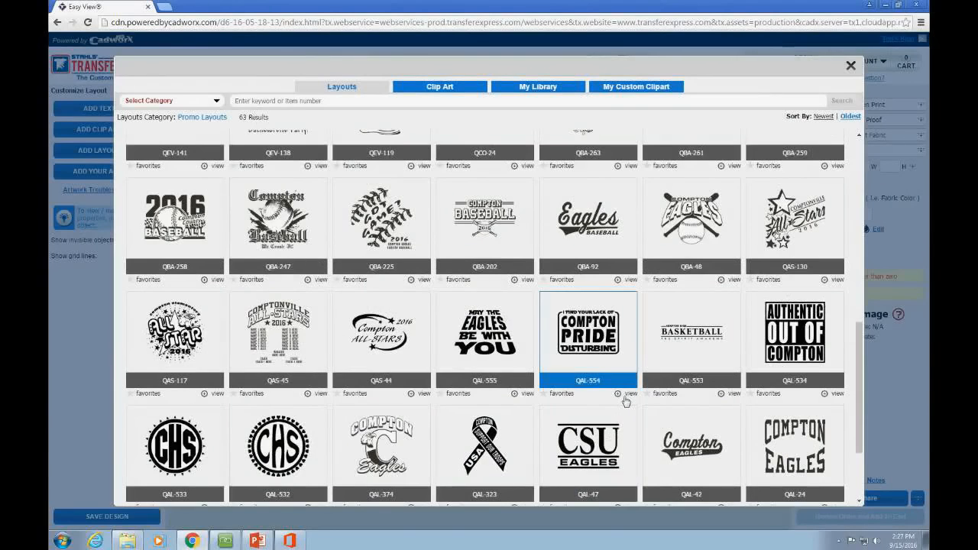
scroll(627, 400, up, 10)
click(719, 313)
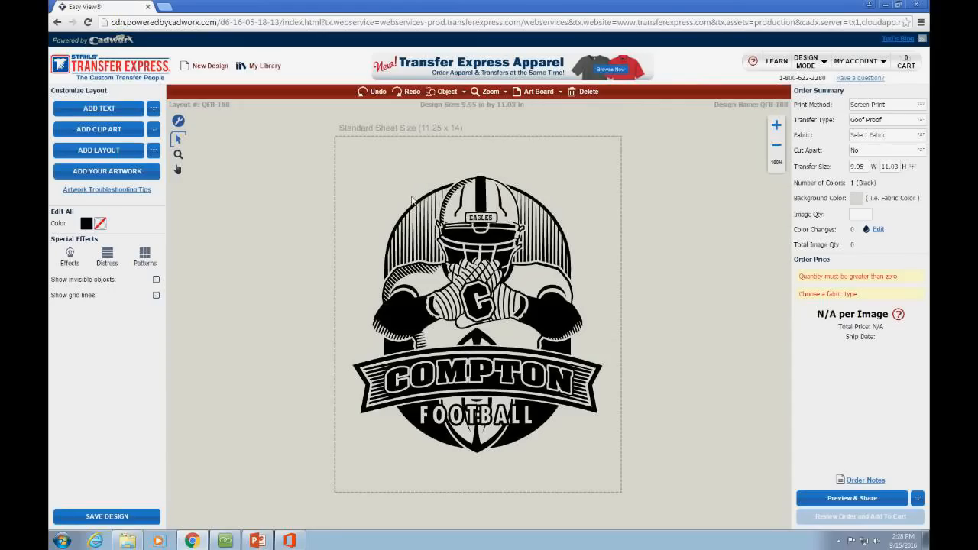
Step: Recolour the whole Compton Football artwork orange
drag(309, 156, 662, 498)
click(89, 243)
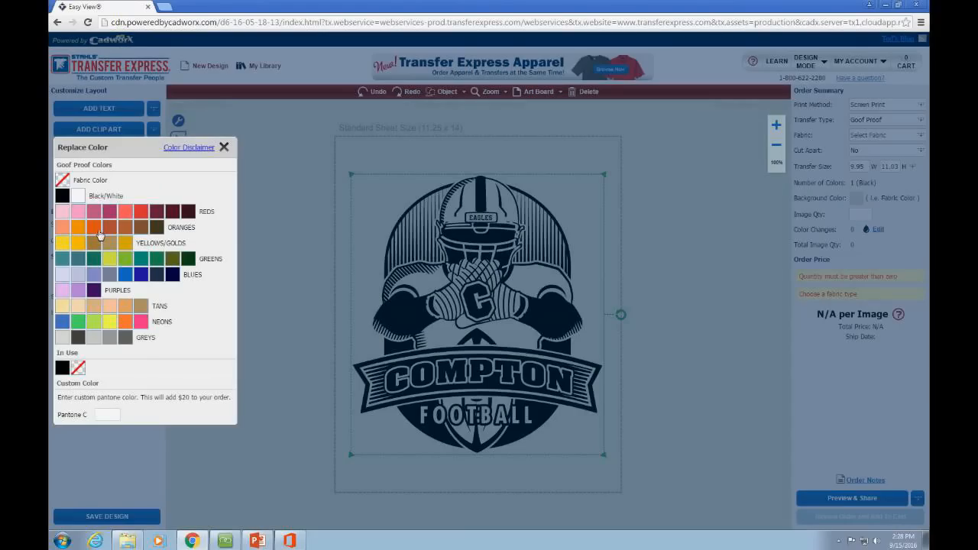
click(99, 233)
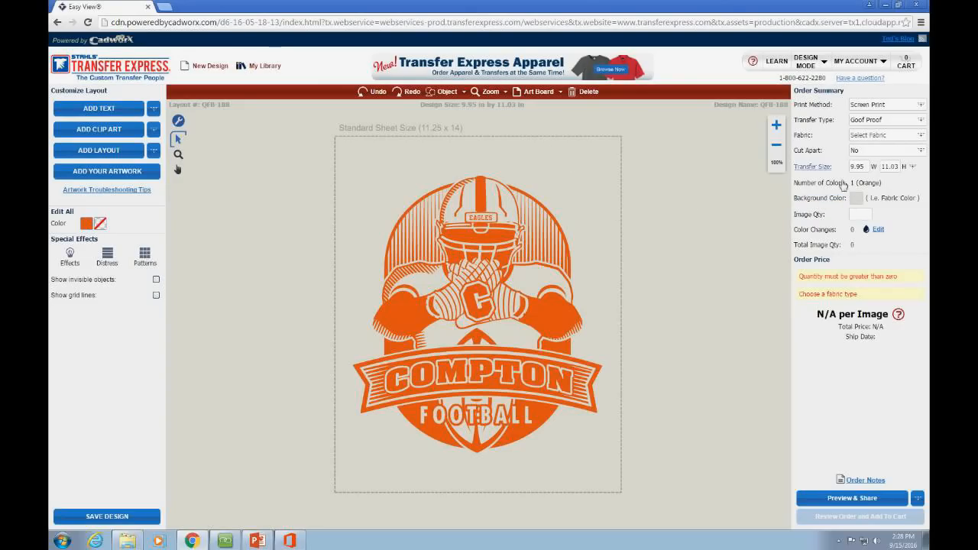
Step: Try an orange sheet background, then change the background to dark navy
click(857, 200)
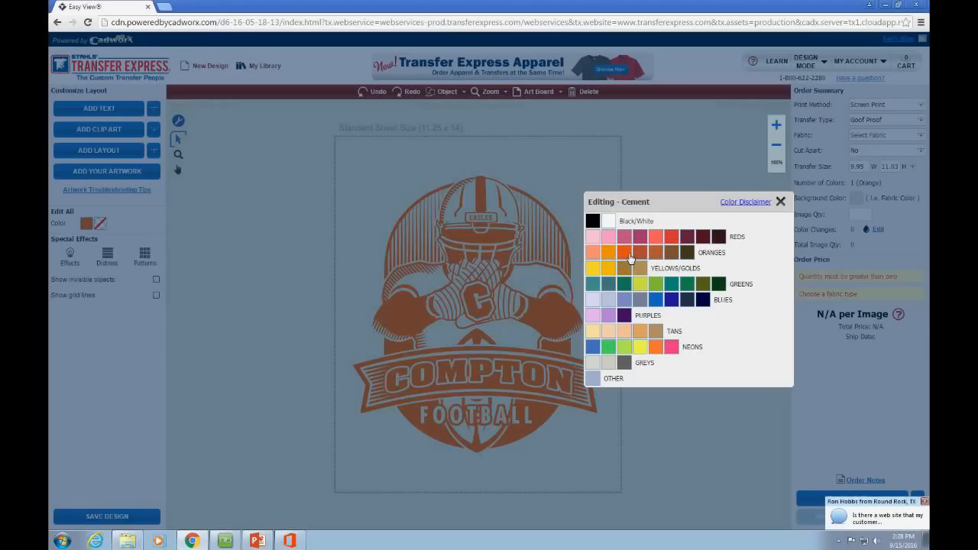
click(628, 255)
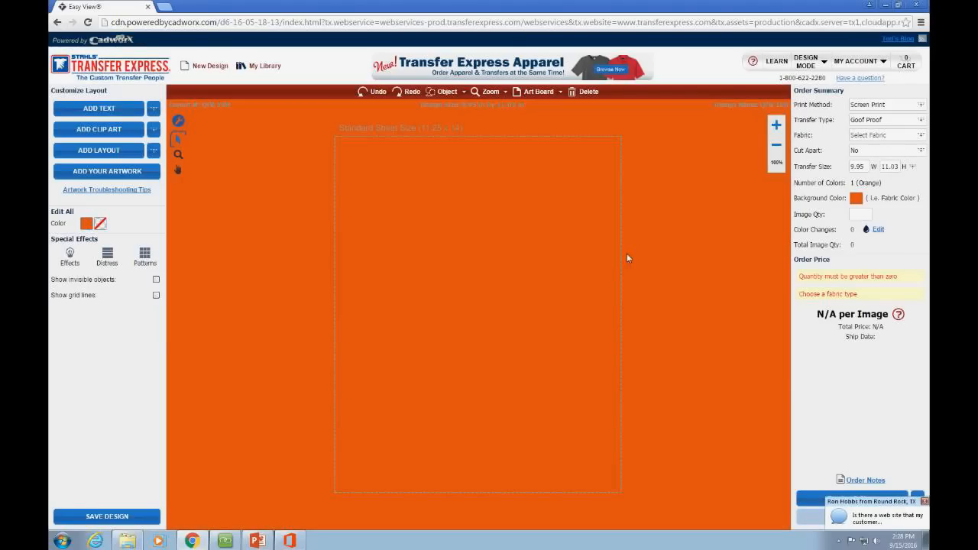
drag(289, 142, 661, 481)
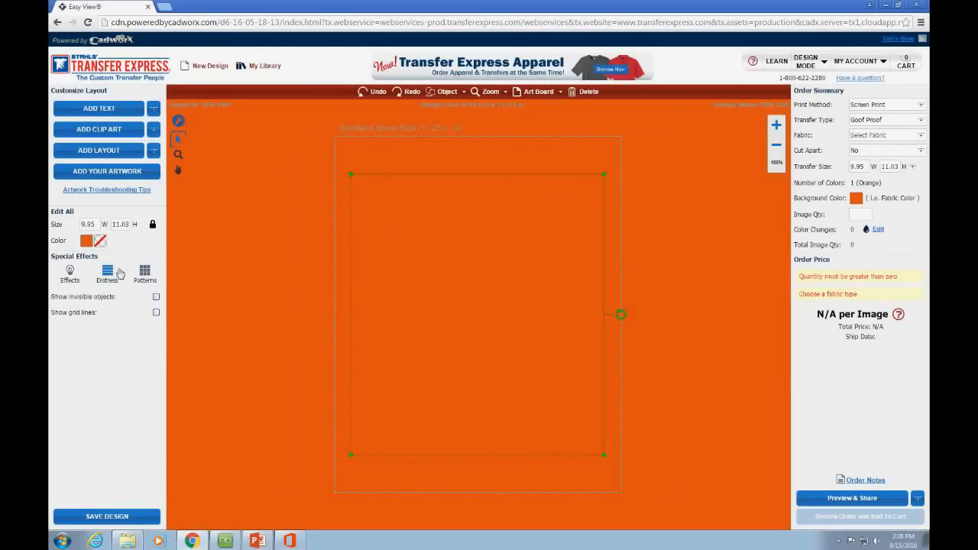
click(278, 246)
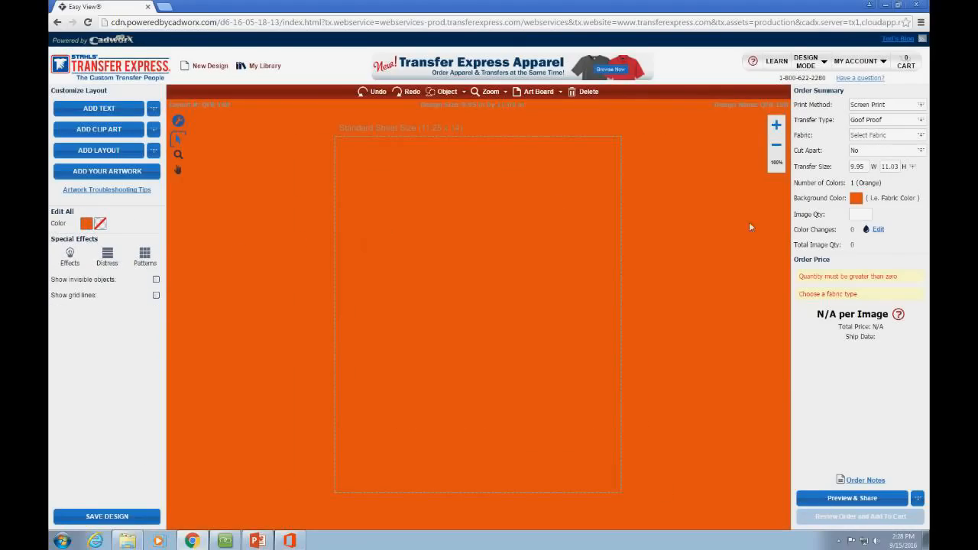
click(864, 198)
click(701, 299)
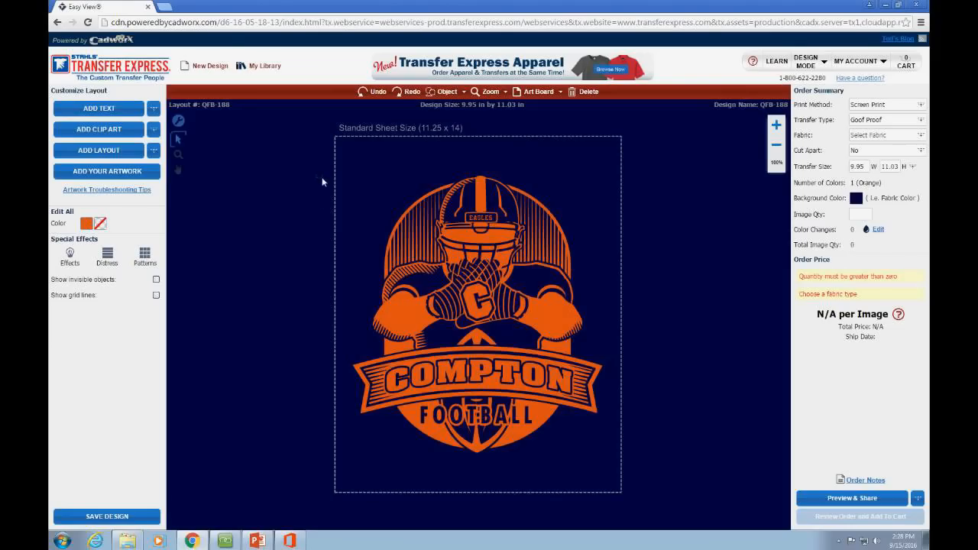
Step: Make the whole Compton design's fabric-colour areas white
drag(544, 372, 631, 483)
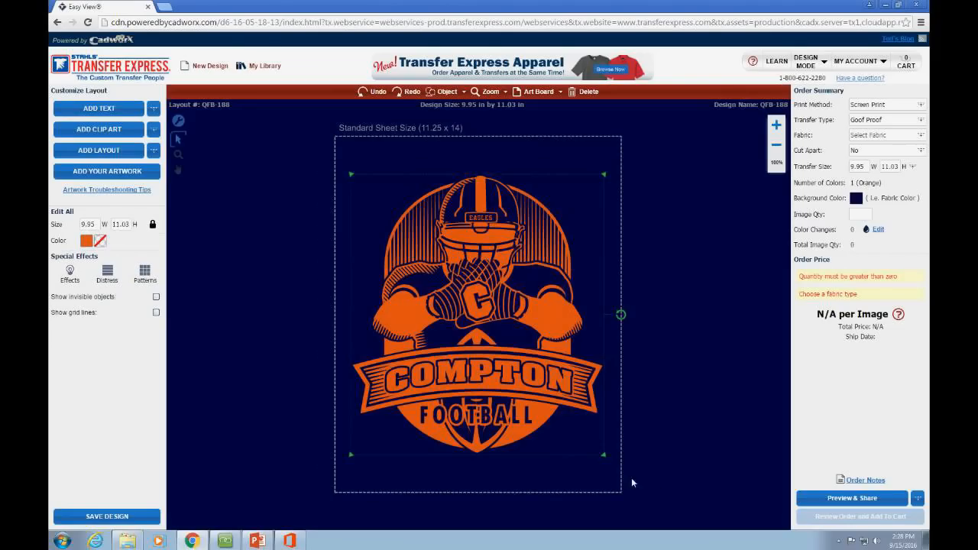
click(102, 243)
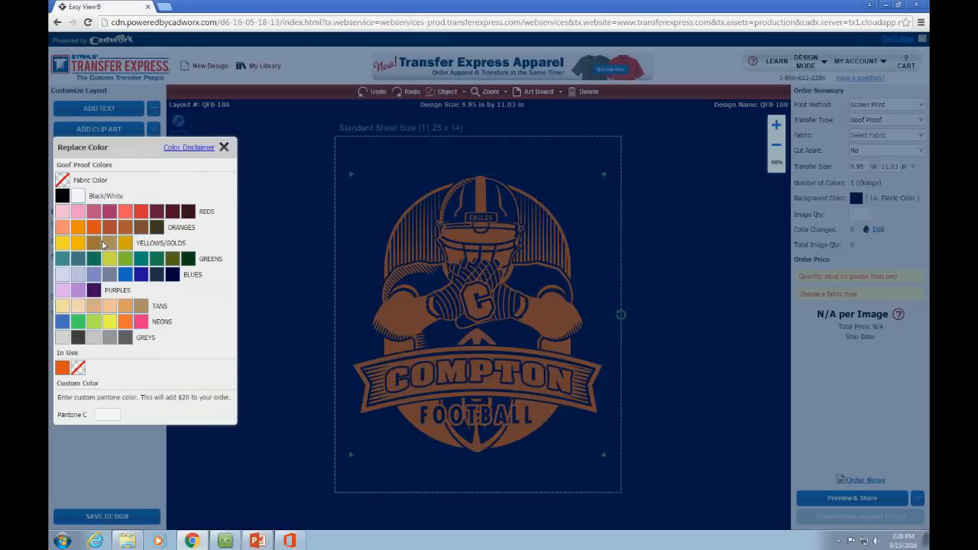
click(79, 196)
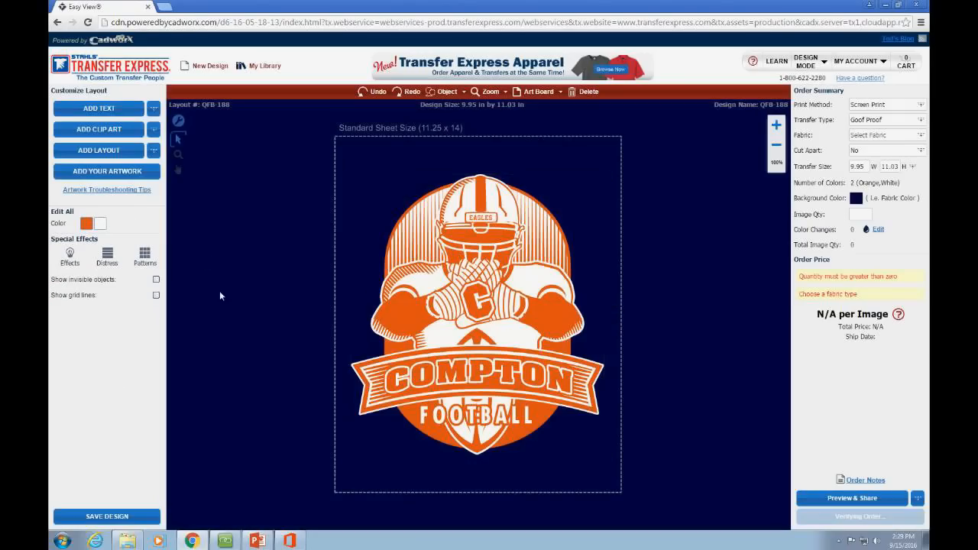
Step: Replace the player and striped backdrop clip art's white with Fabric Color so navy shows through
click(537, 207)
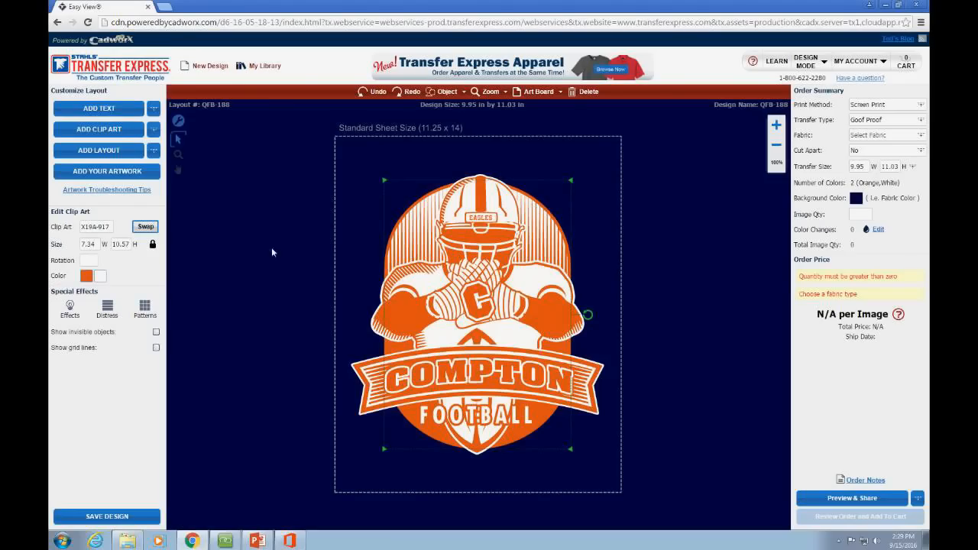
click(102, 277)
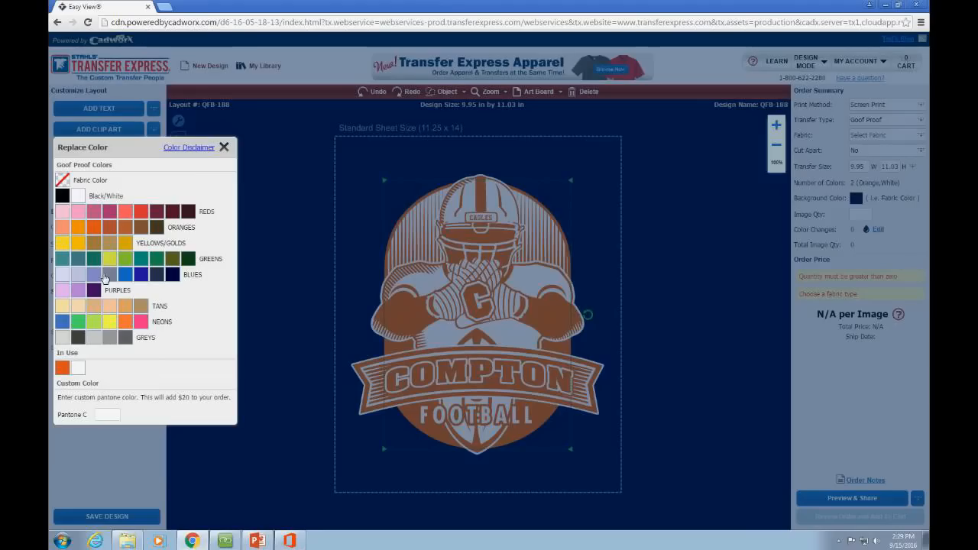
click(68, 184)
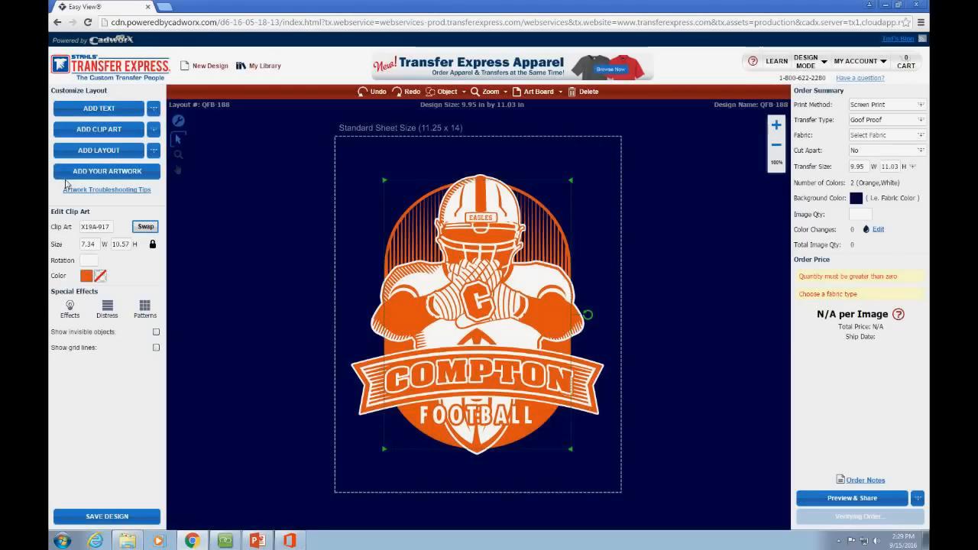
click(267, 202)
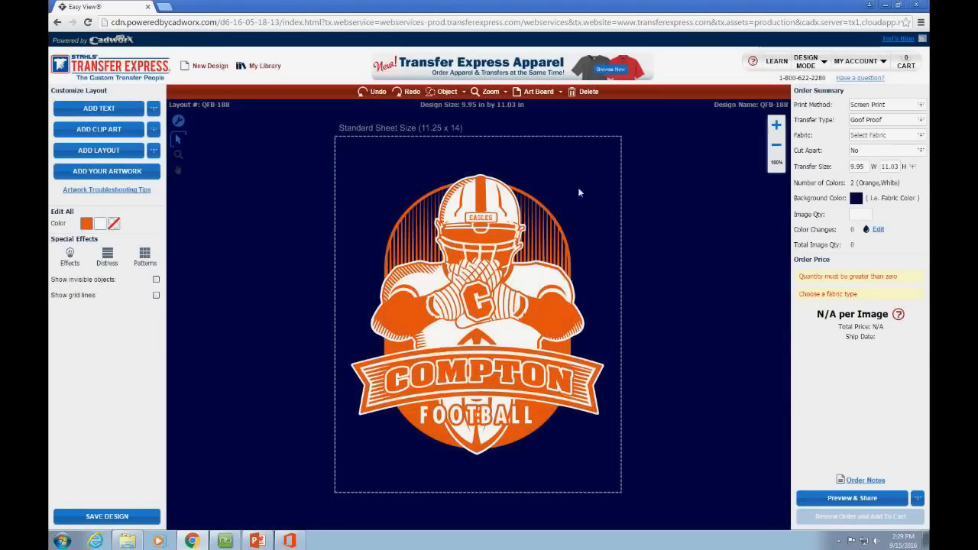
click(495, 206)
click(658, 245)
click(476, 457)
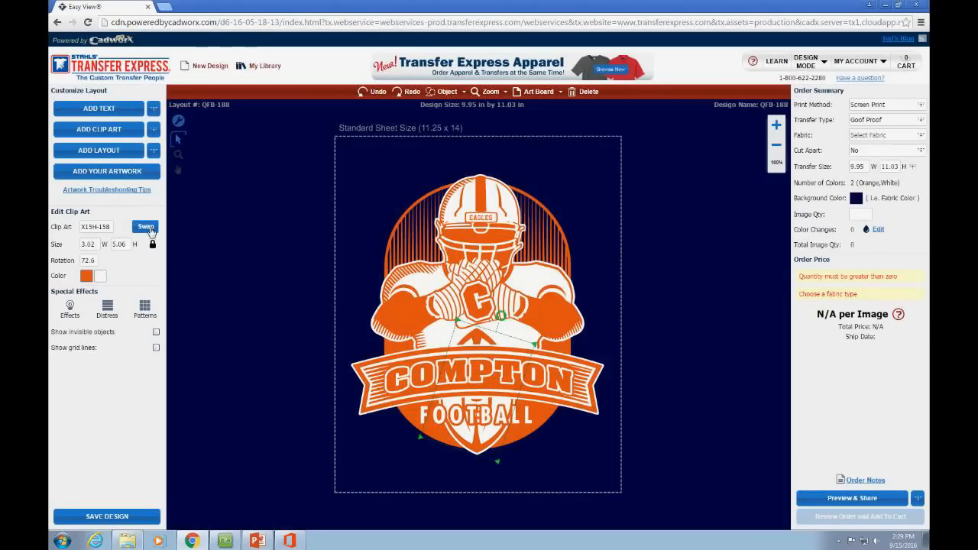
Step: Swap the football behind the banner for the solid football clip art X15H-5
click(146, 227)
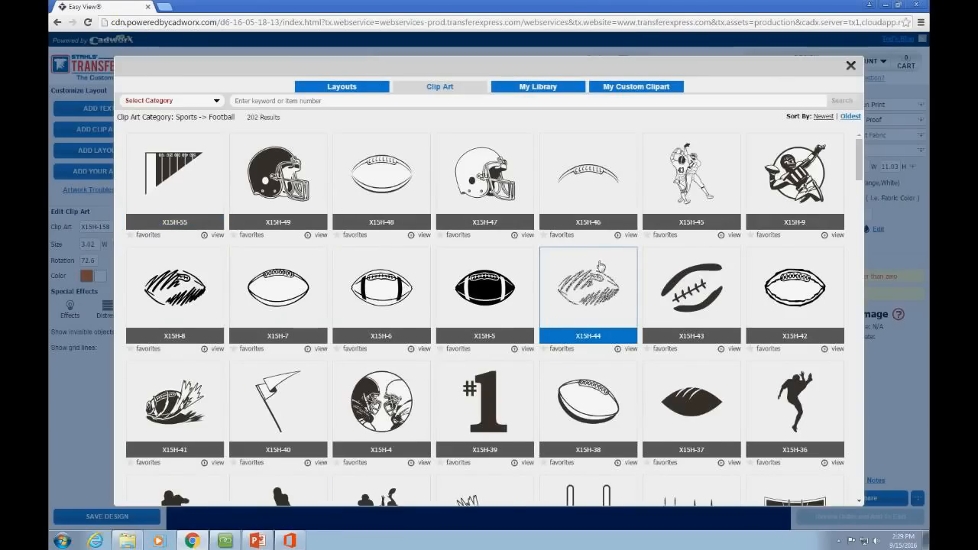
scroll(600, 266, down, 1)
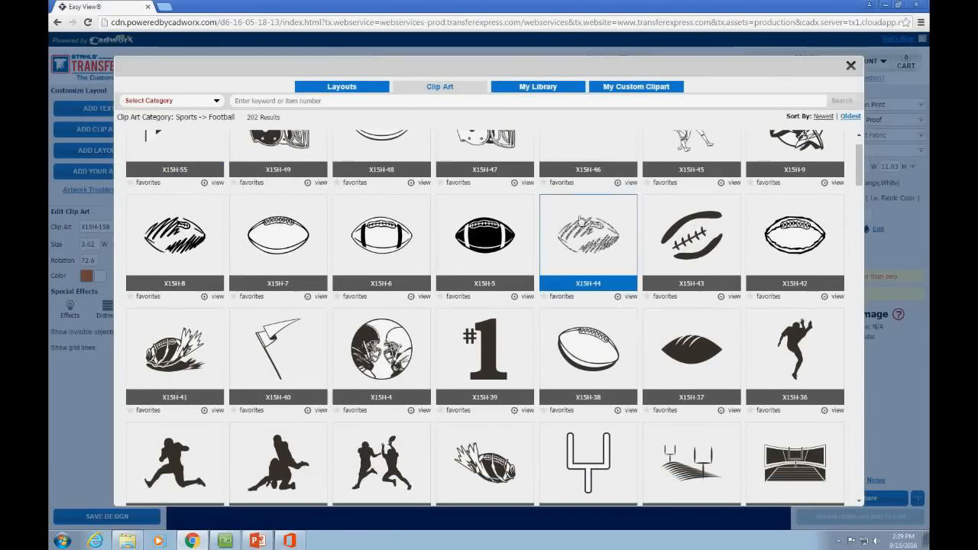
scroll(454, 354, down, 3)
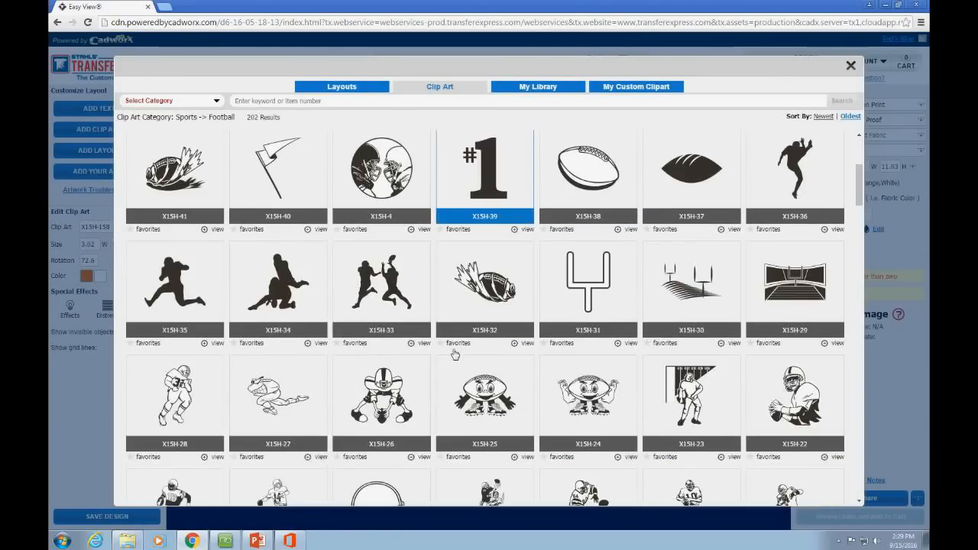
scroll(456, 354, down, 4)
scroll(458, 354, up, 6)
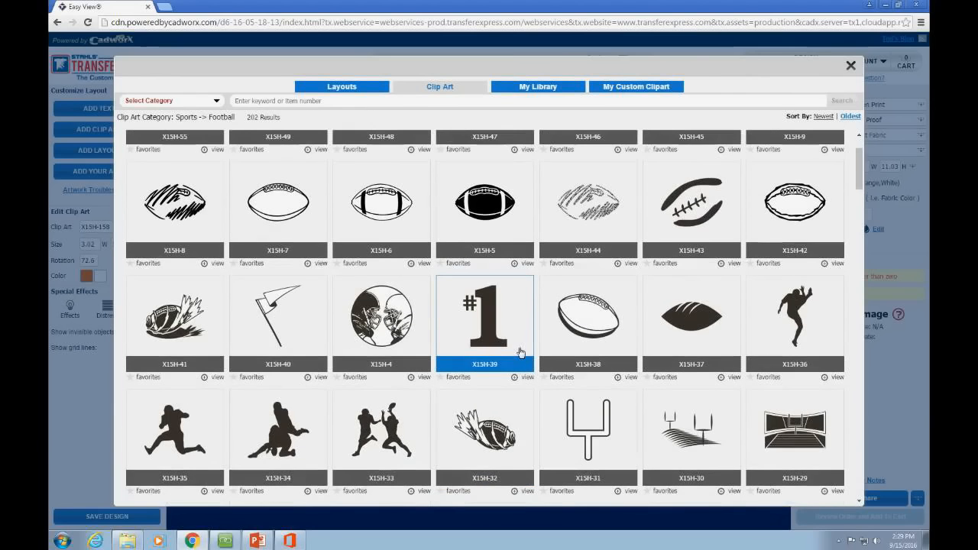
scroll(535, 306, up, 1)
click(550, 285)
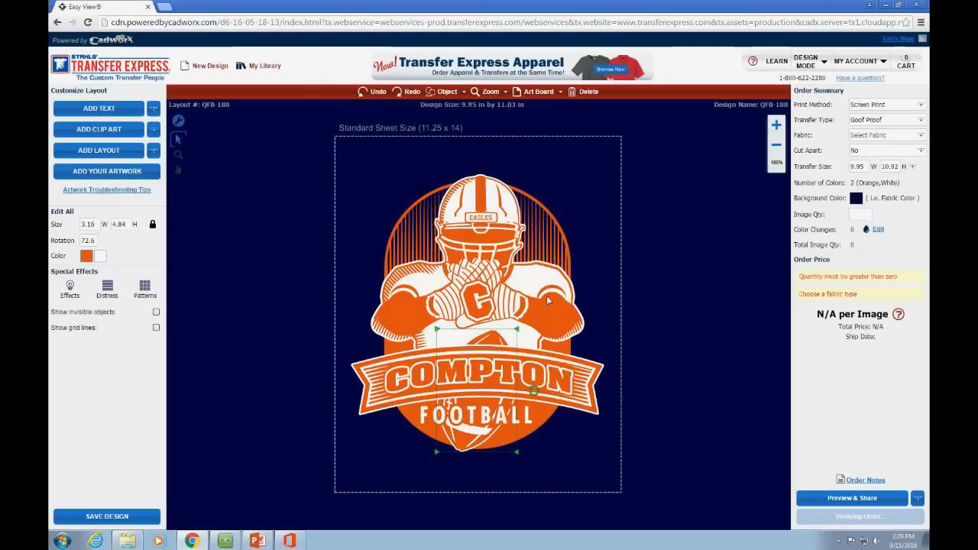
Step: Rotate the new football to a tilted angle using its rotation handle
click(498, 341)
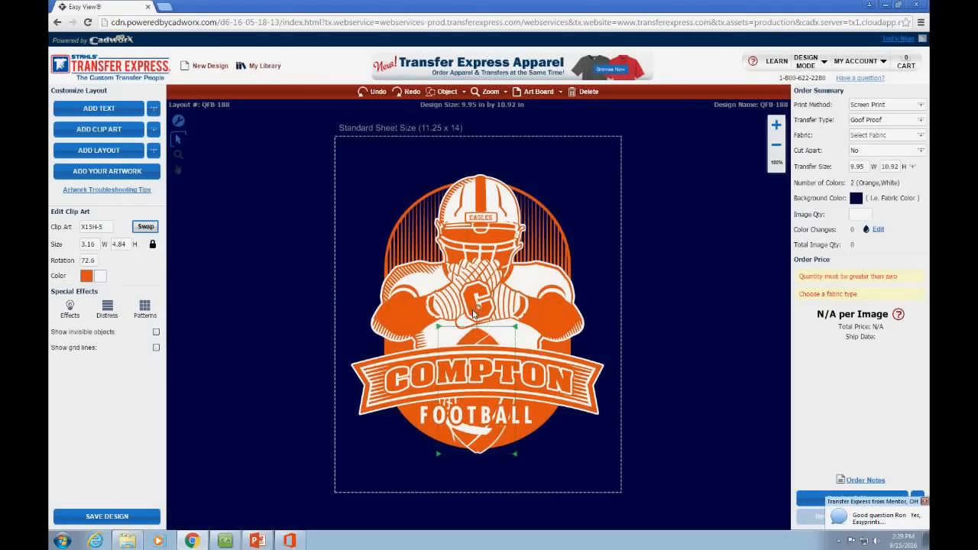
mouse_move(474, 313)
mouse_down()
mouse_move(498, 327)
mouse_move(501, 315)
mouse_move(478, 311)
mouse_up()
click(518, 441)
click(482, 470)
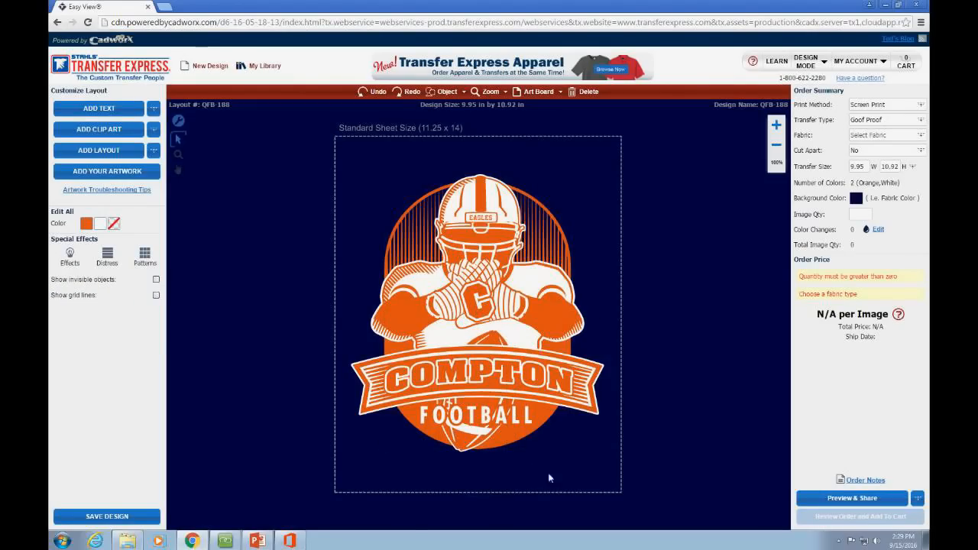
click(461, 349)
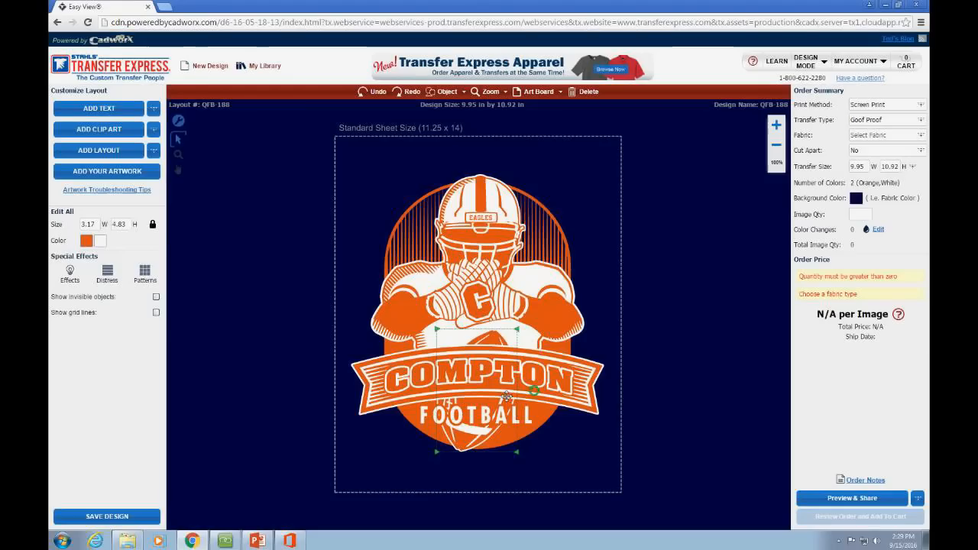
click(496, 461)
click(468, 445)
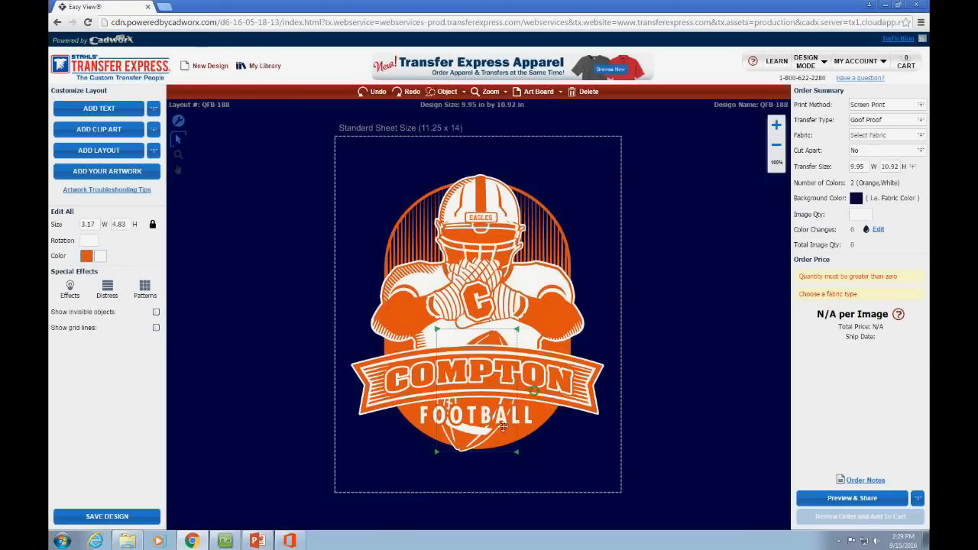
drag(535, 390, 533, 376)
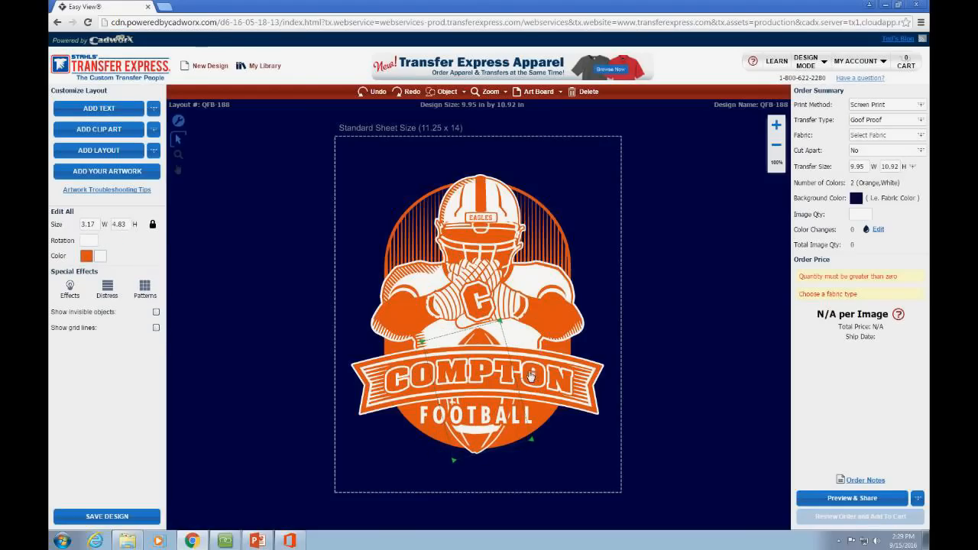
click(623, 376)
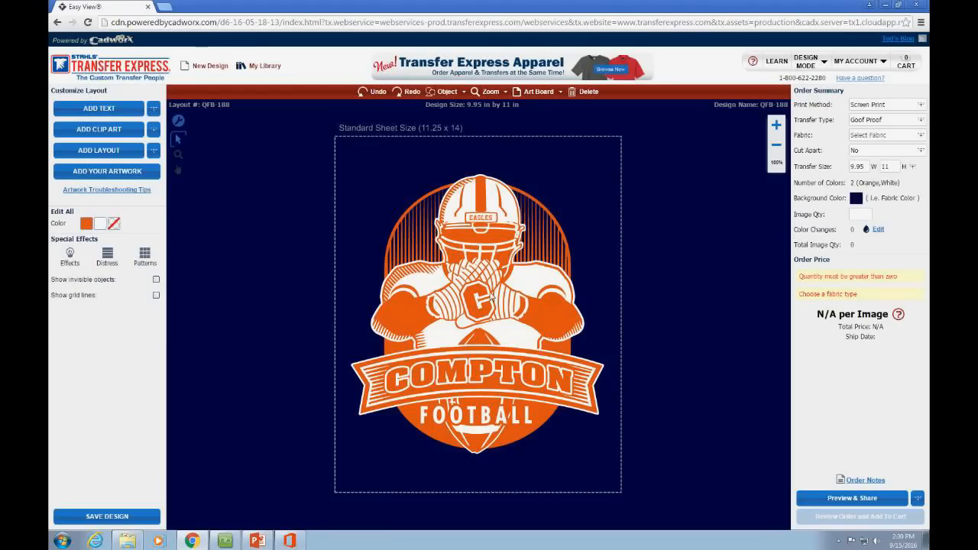
Step: Review the player's colour palette without changes, then bring up Swap choices for the COMPTON FOOTBALL banner
click(487, 204)
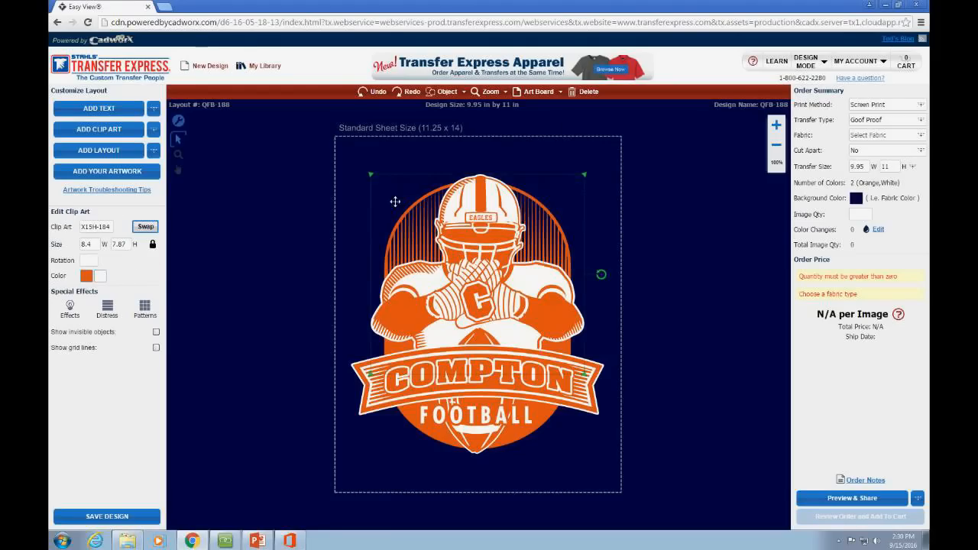
click(99, 277)
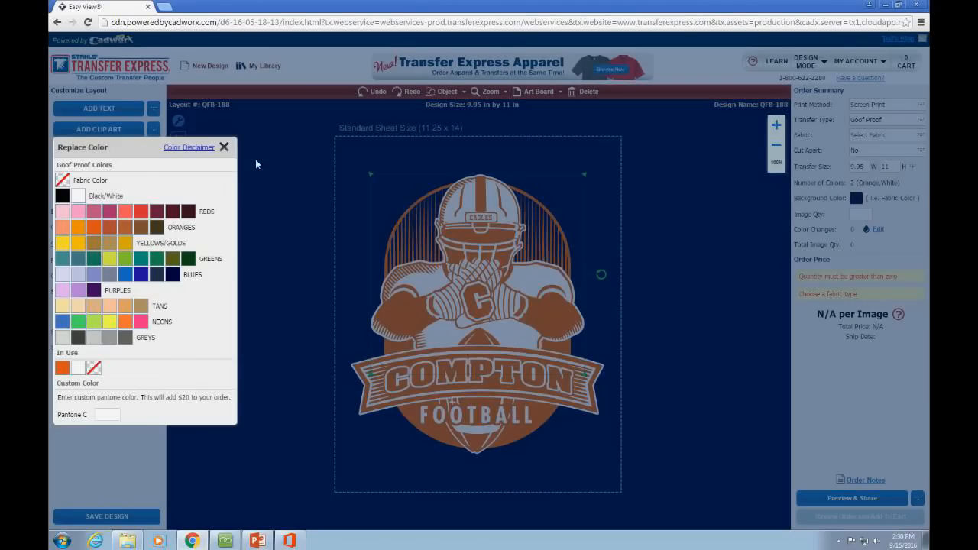
click(225, 148)
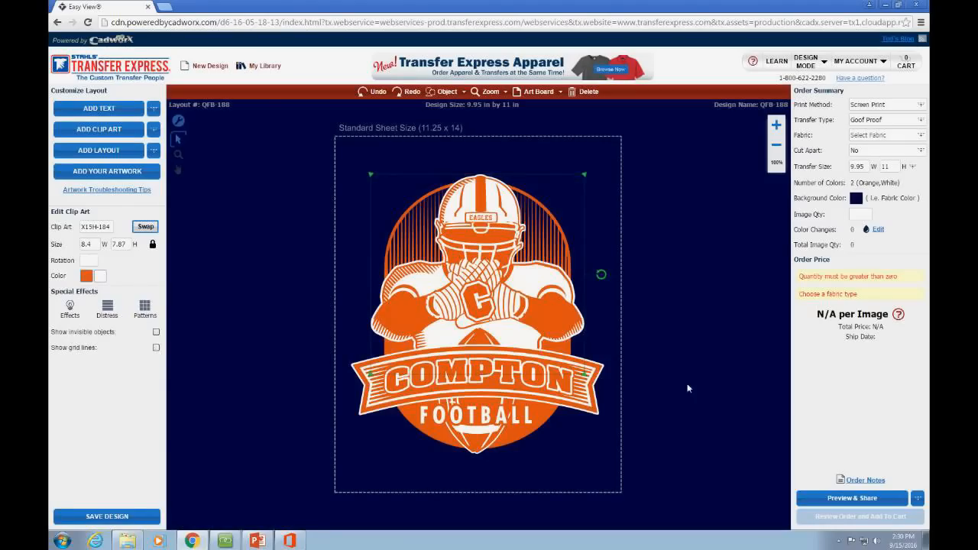
click(602, 401)
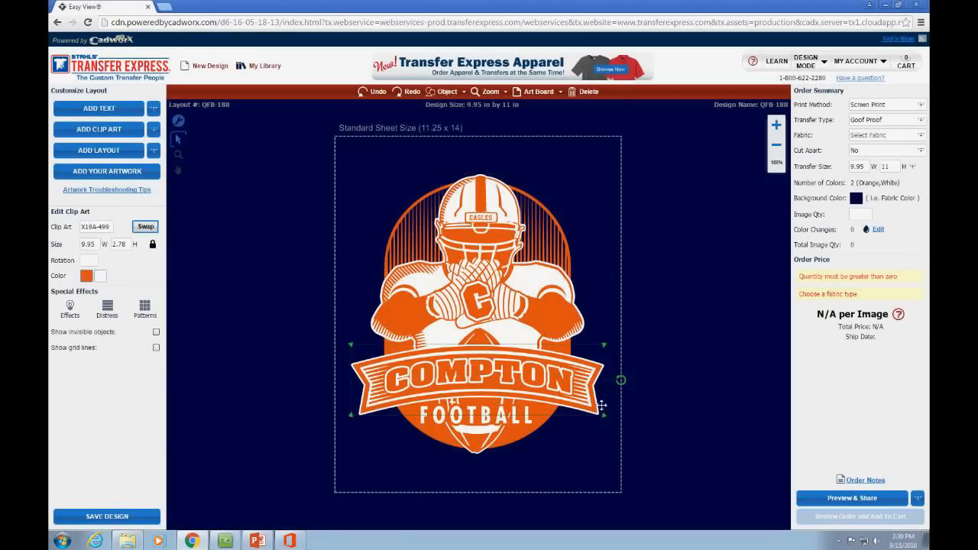
click(147, 229)
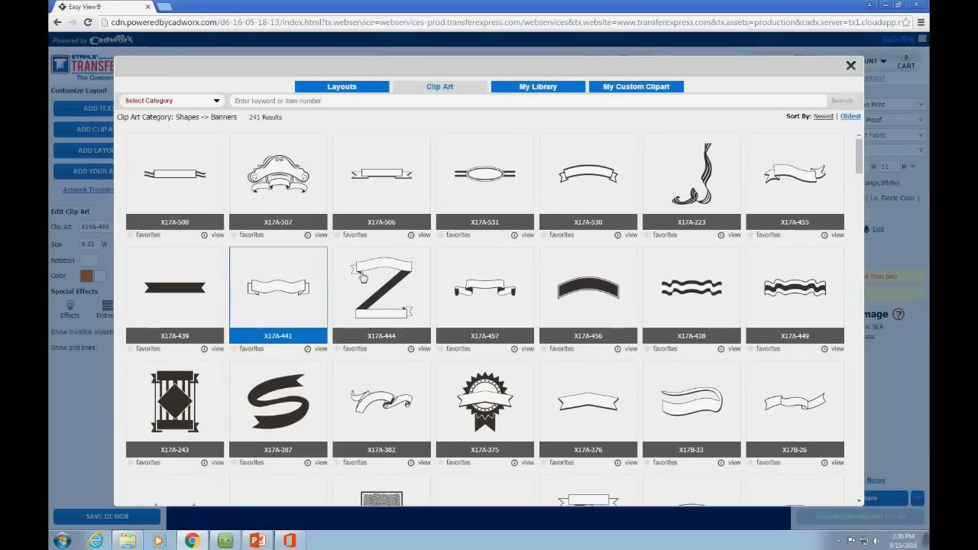
Step: Swap in curled-end banner X17A-530, nudge it down-right, and shift COMPTON slightly left
click(615, 190)
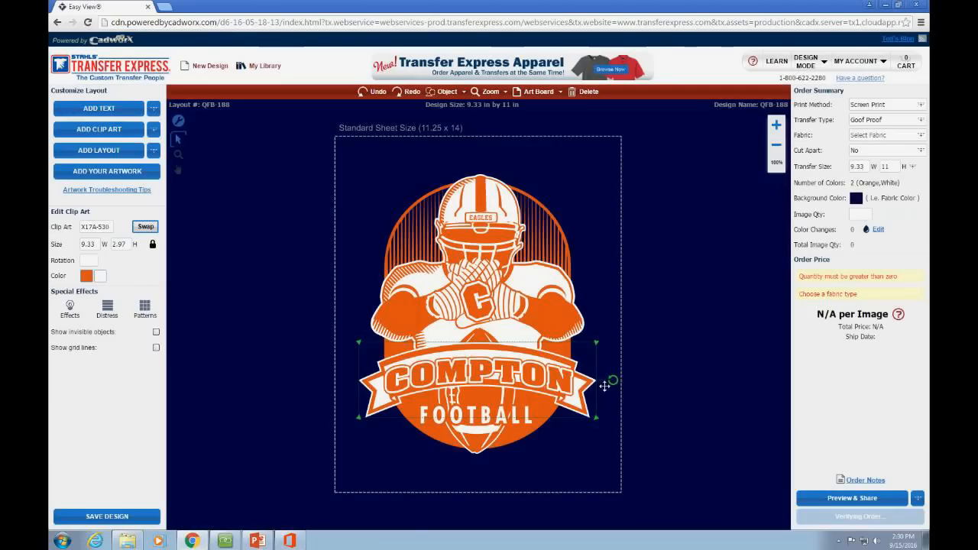
drag(567, 394, 608, 429)
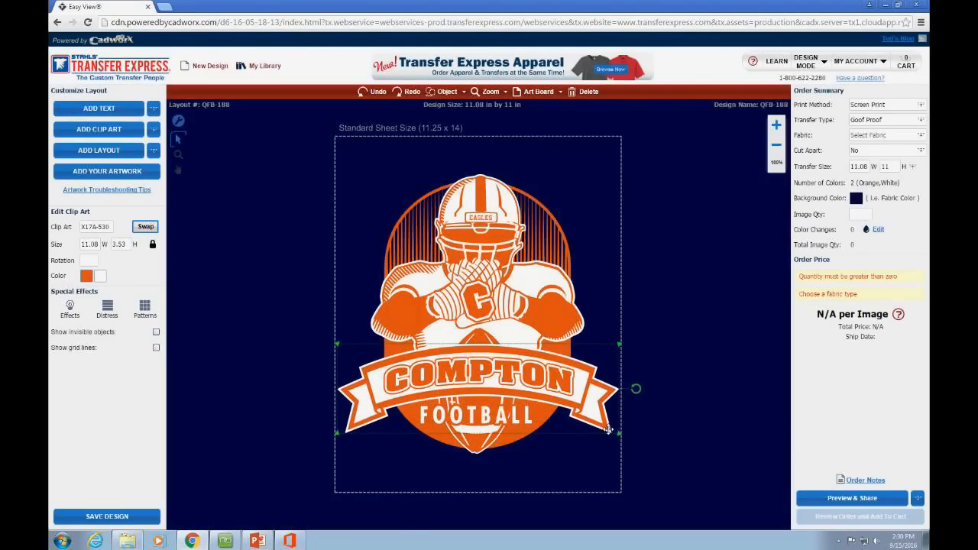
click(626, 457)
click(539, 388)
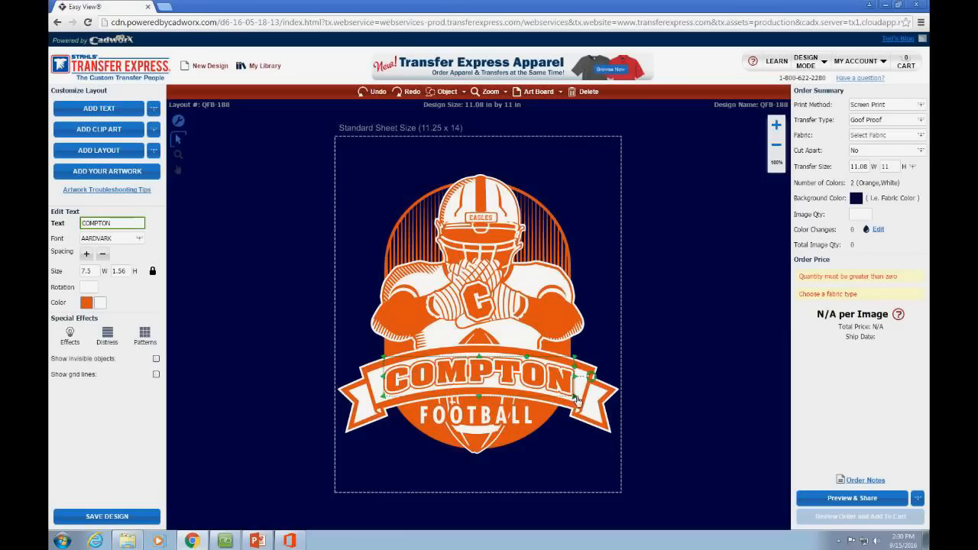
drag(529, 385, 525, 385)
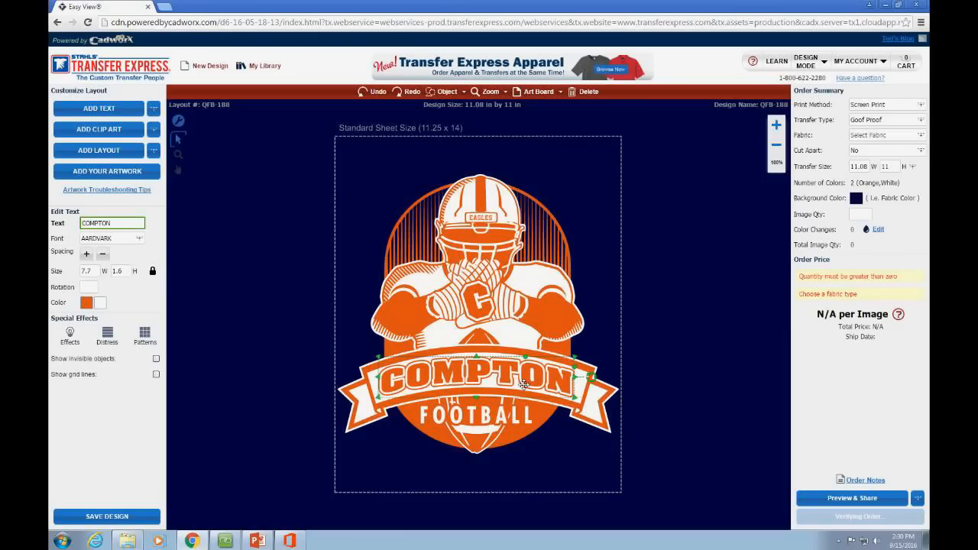
click(645, 405)
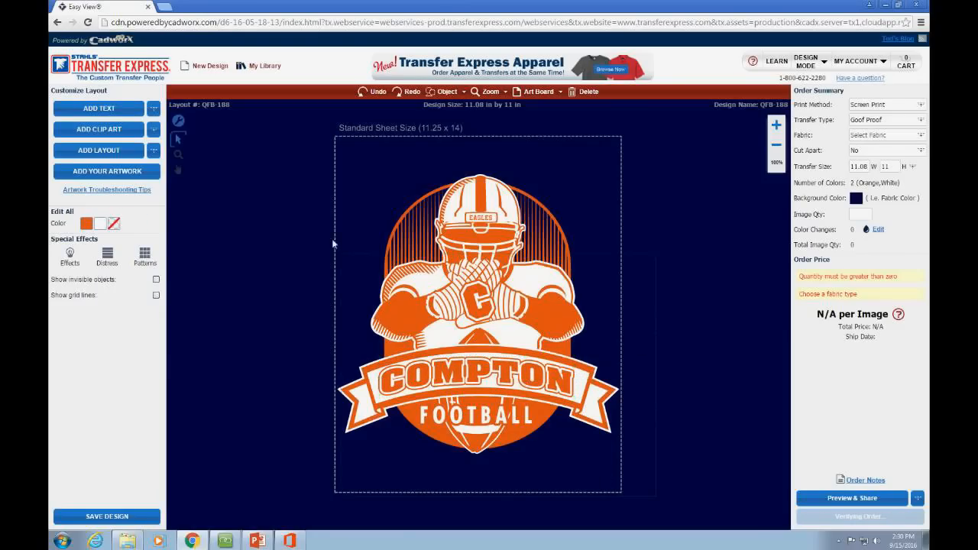
Step: Move the whole design up, scale it to 8.52 × 8.46 in, and centre it
click(525, 281)
drag(525, 281, 523, 251)
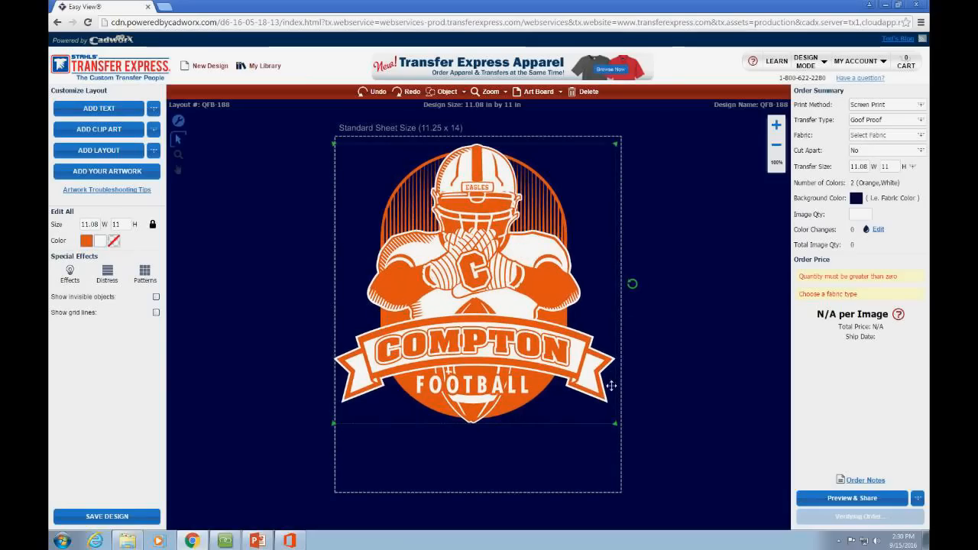
drag(618, 425, 550, 358)
drag(486, 302, 520, 306)
click(474, 305)
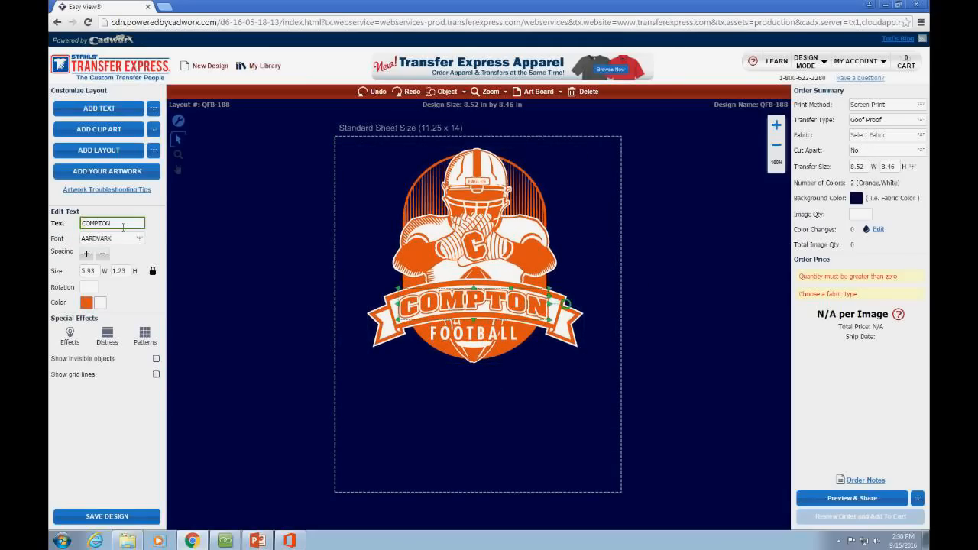
Step: Change the banner text COMPTON to MENTOR and the chest letter C to M
double_click(124, 225)
text(me)
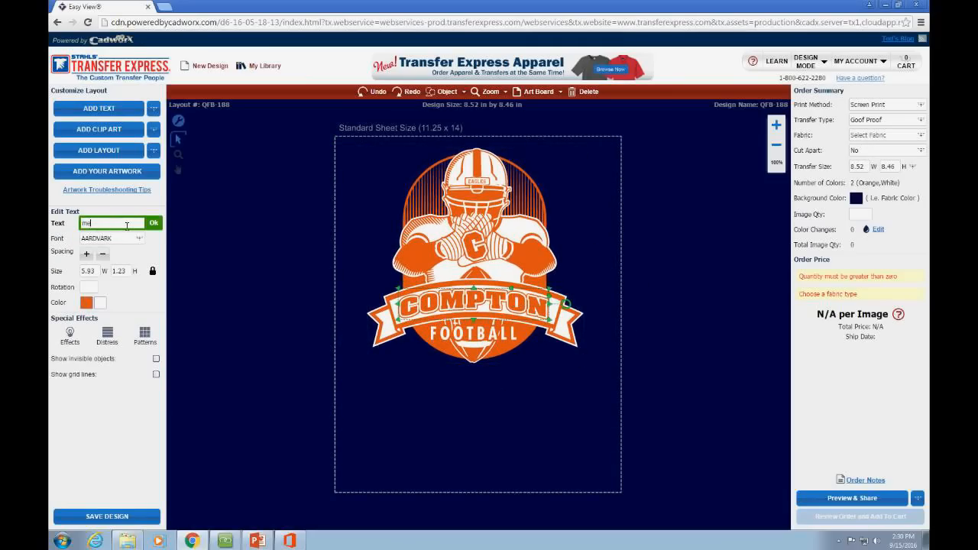
text(nt)
click(155, 226)
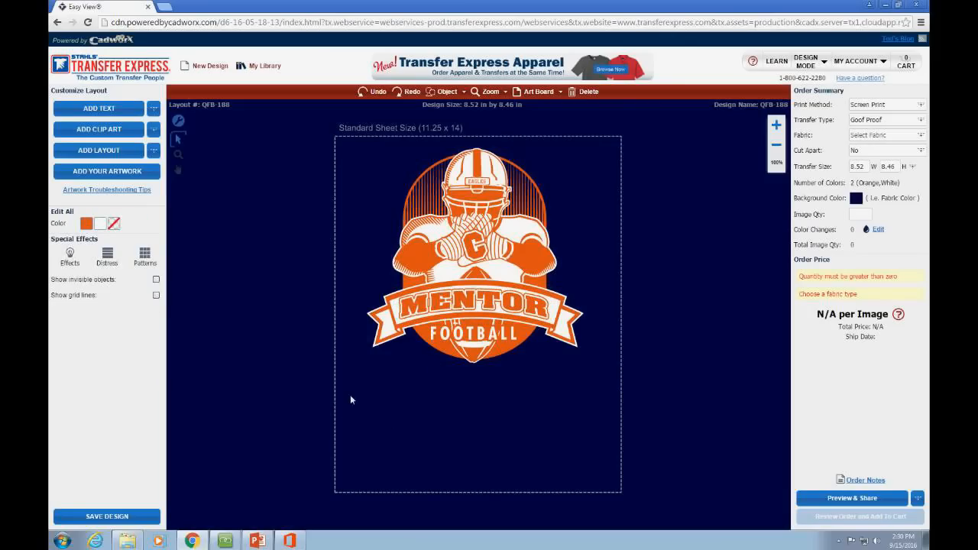
click(482, 248)
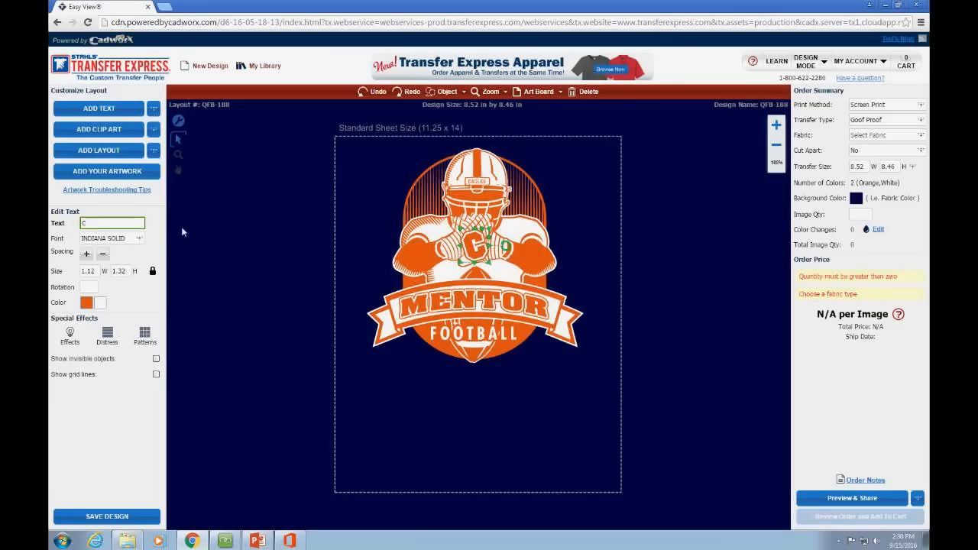
click(106, 226)
text(M)
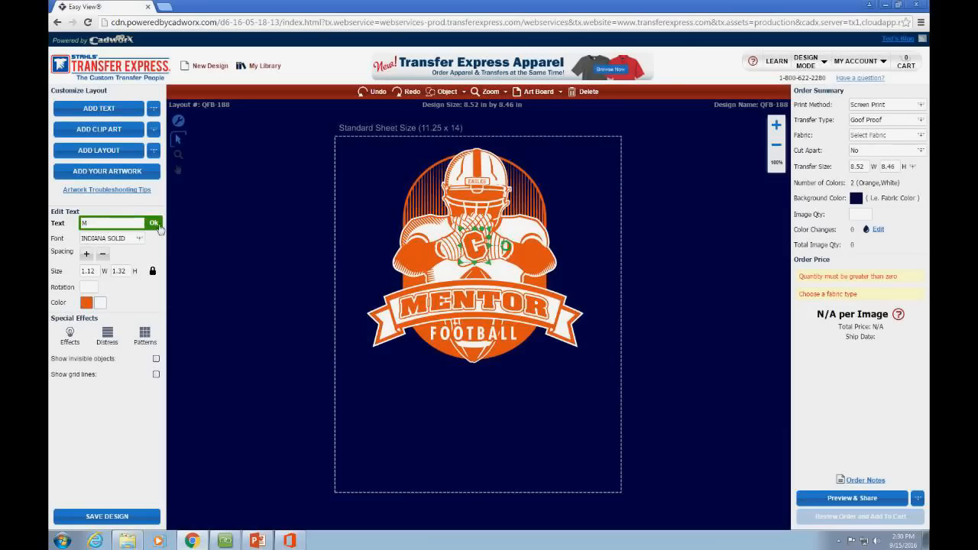
click(154, 223)
Step: Change the helmet text EAGLES to MENTOR, then select the whole design
click(478, 183)
click(477, 183)
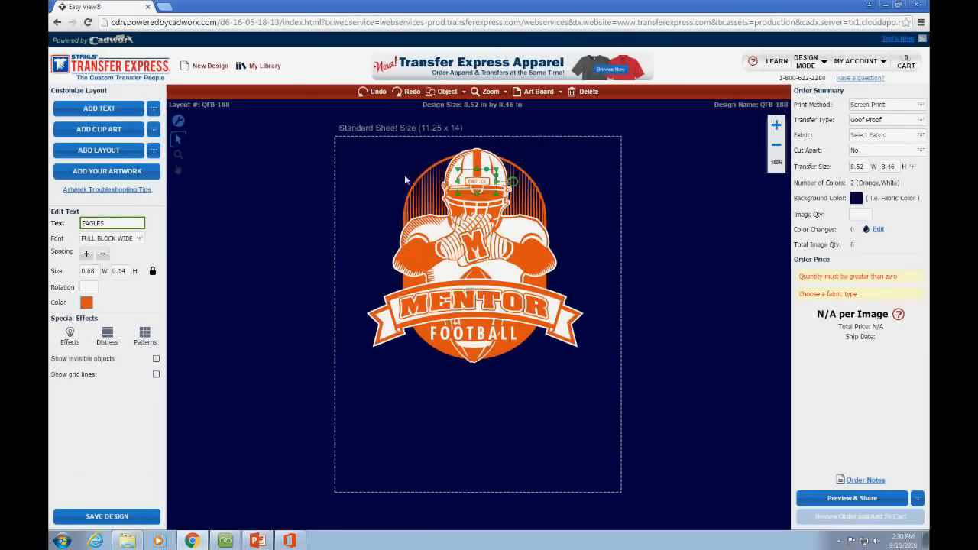
click(109, 228)
text(MENTOR)
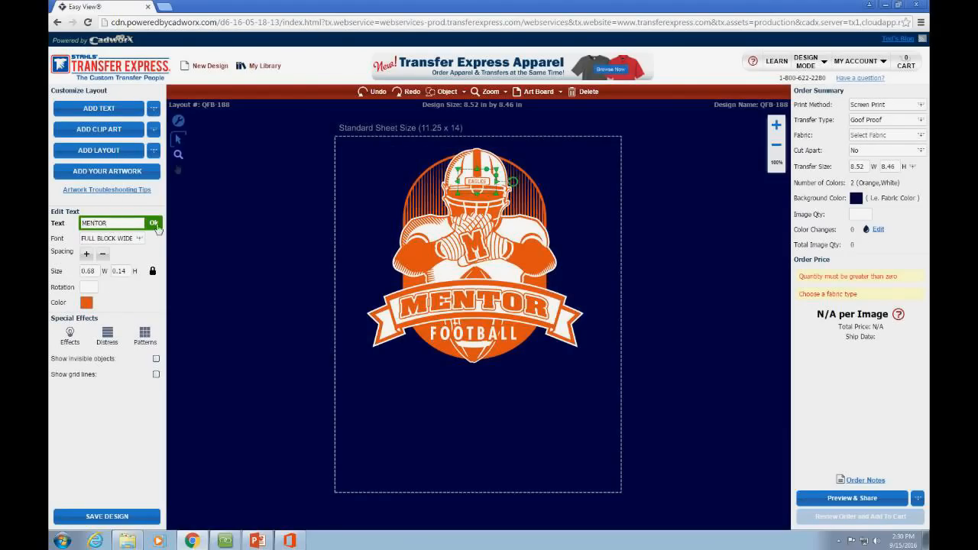
click(155, 224)
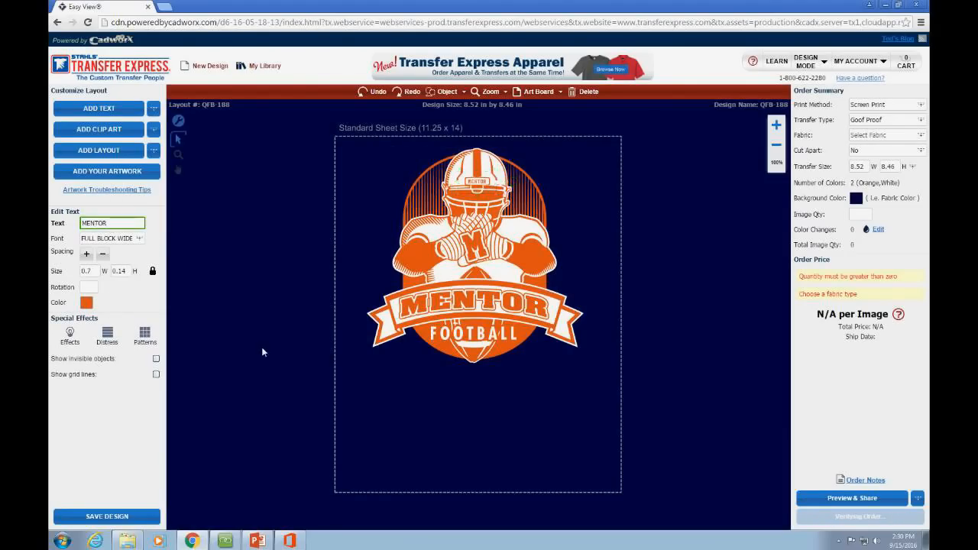
click(261, 346)
drag(644, 123, 643, 124)
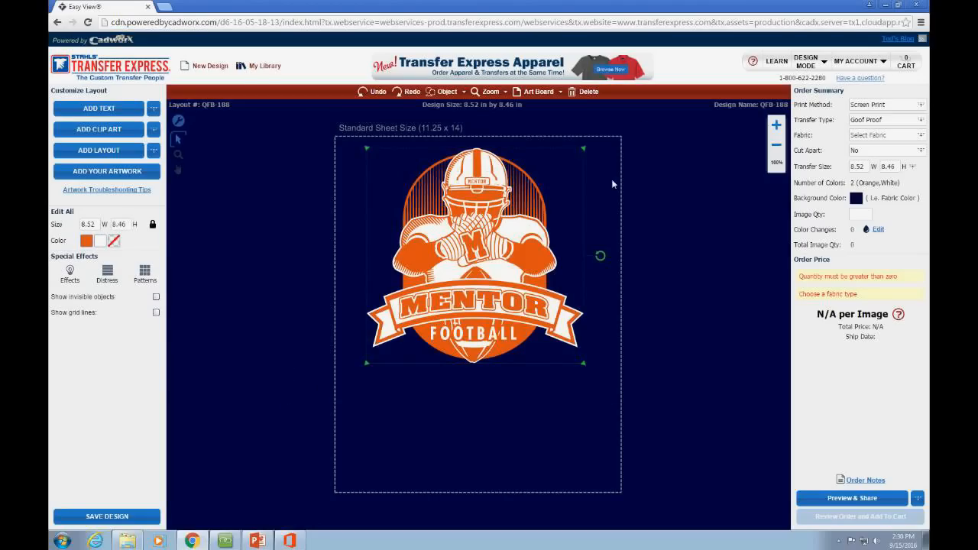
Step: Nudge the football design and enlarge it to about 9.18 × 9.11 in
mouse_move(486, 253)
mouse_down()
mouse_move(467, 249)
mouse_move(487, 246)
mouse_up()
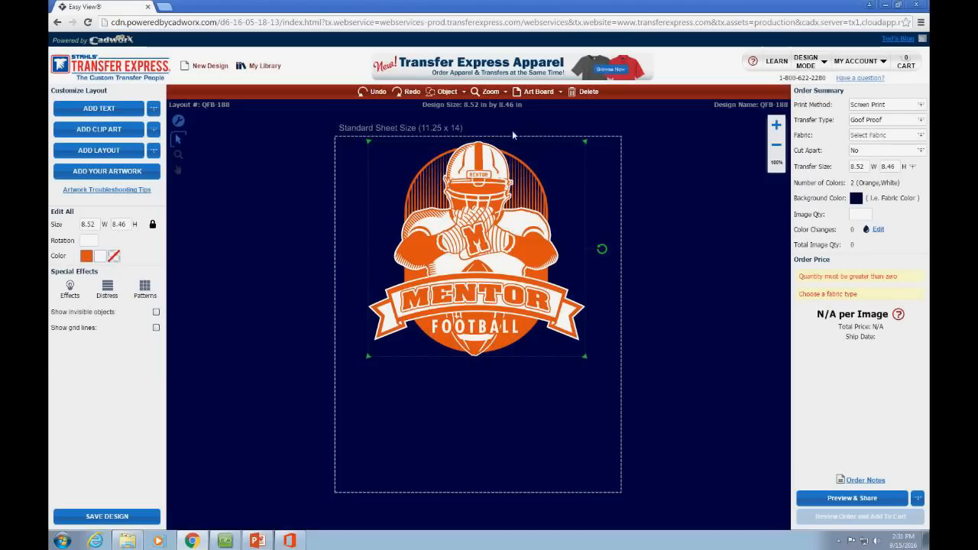
click(579, 437)
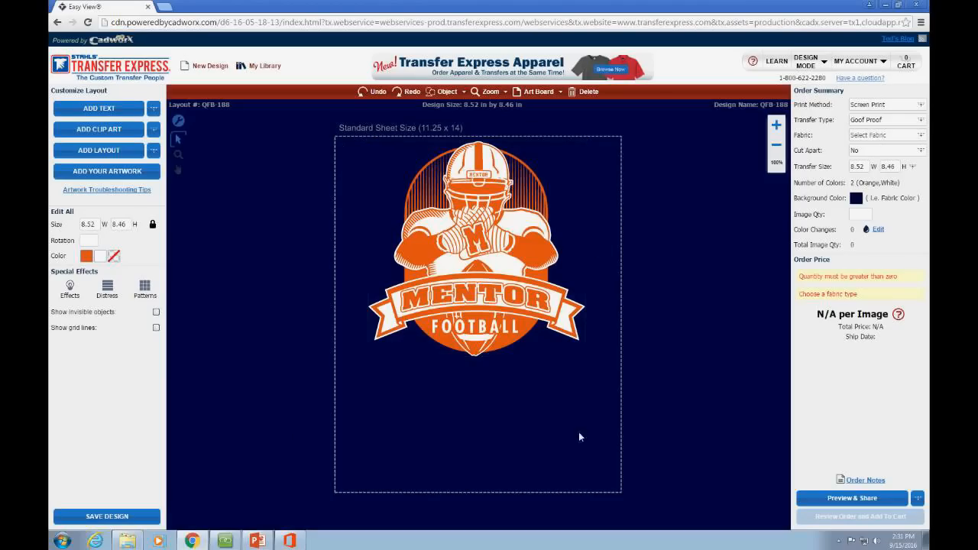
drag(495, 304, 498, 309)
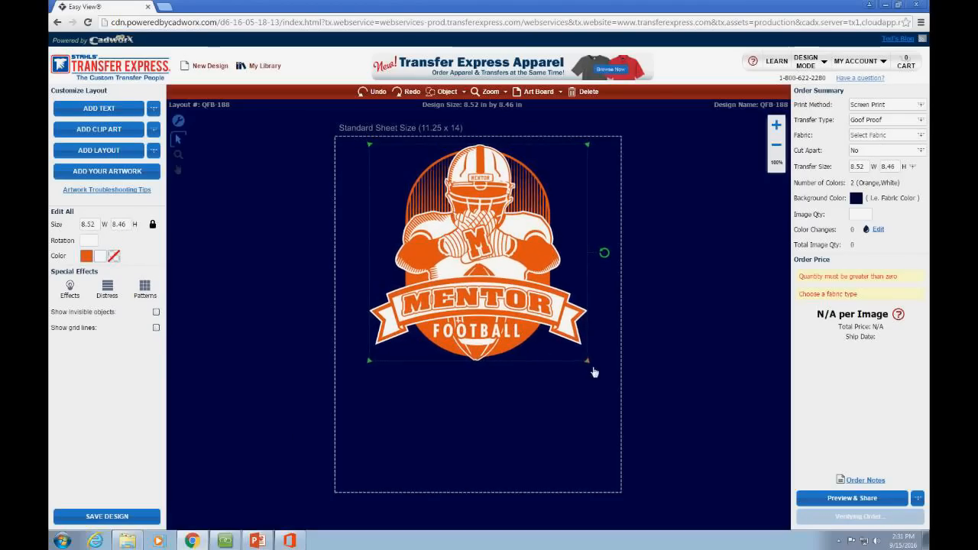
drag(595, 372, 609, 387)
drag(544, 335, 537, 331)
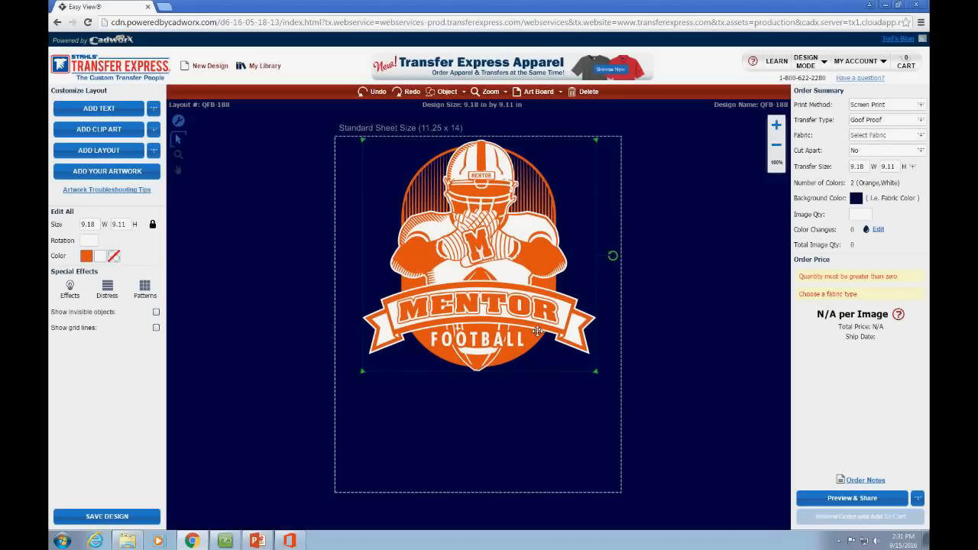
click(563, 114)
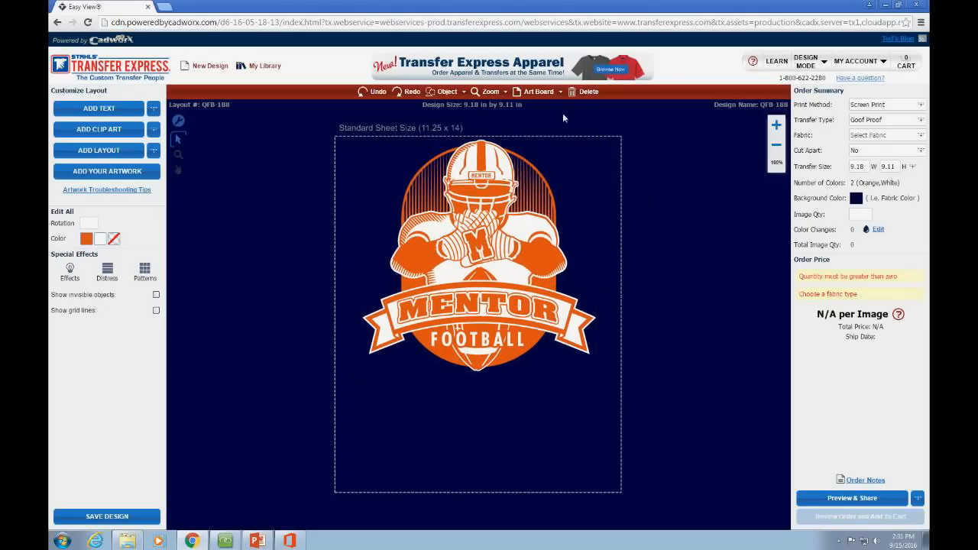
Step: Switch the art board to landscape and move the design left on the sheet
click(542, 93)
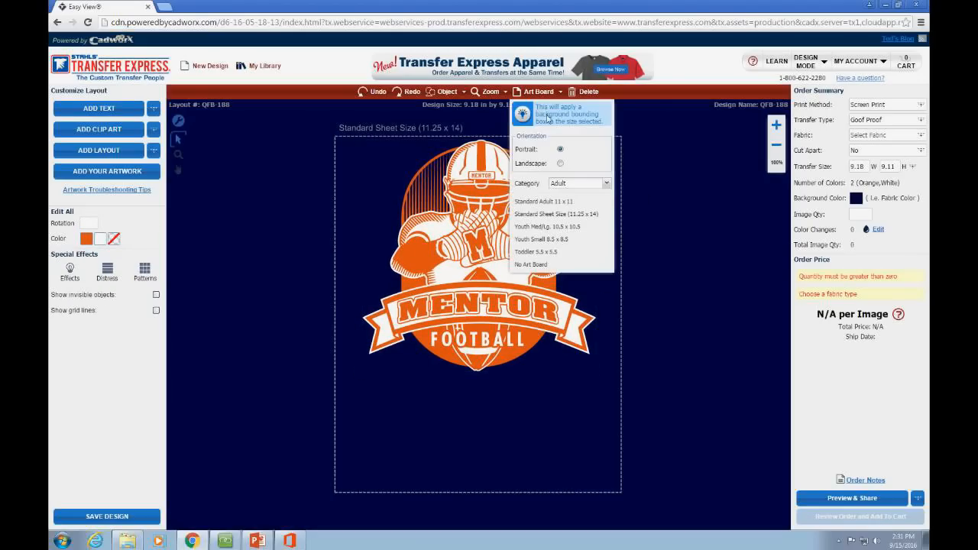
click(560, 164)
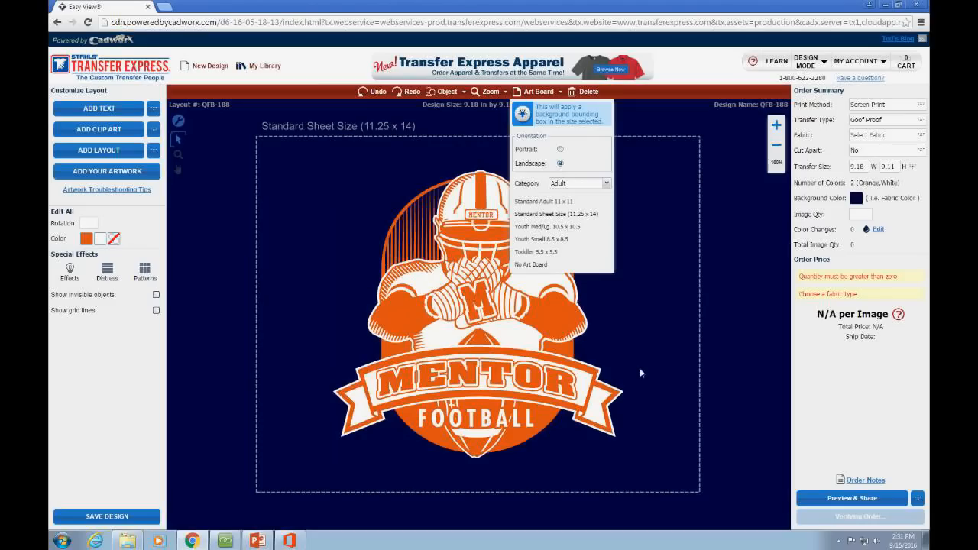
click(534, 297)
drag(534, 298, 463, 300)
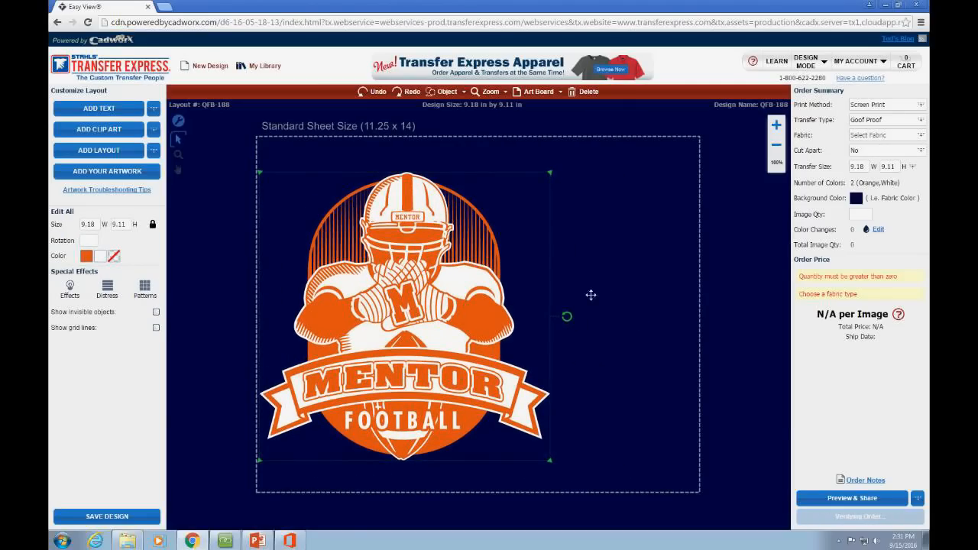
click(565, 363)
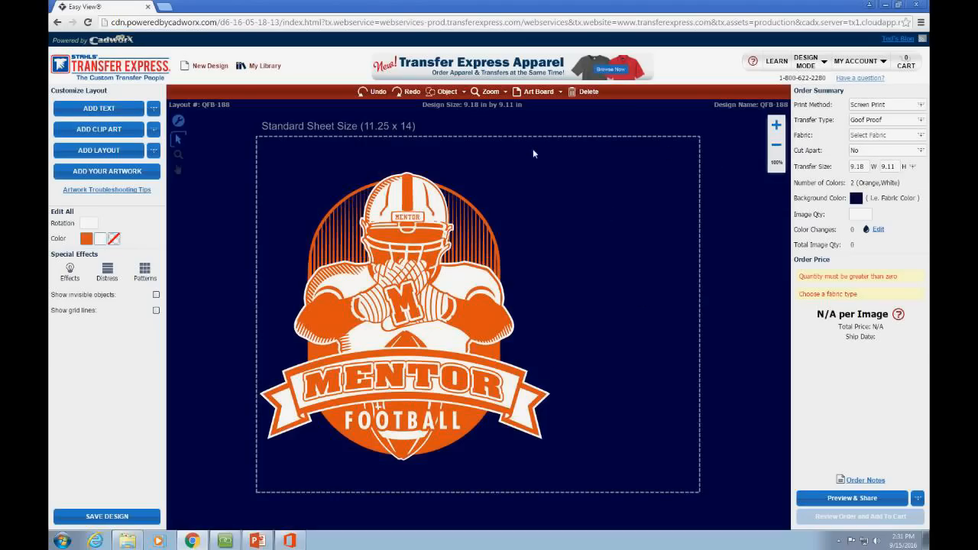
Step: Shrink the football design to 7.35 × 7.3 in using its corner handle
click(438, 248)
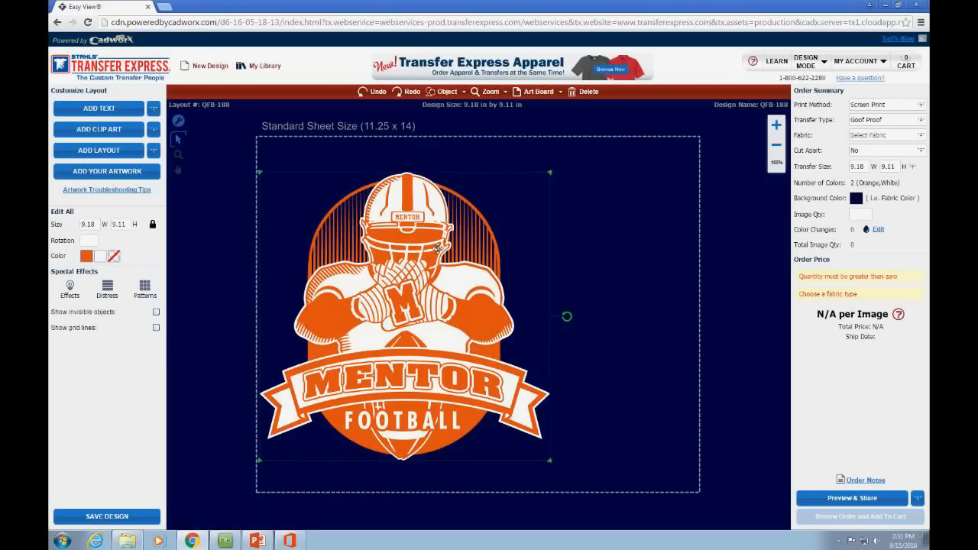
click(277, 159)
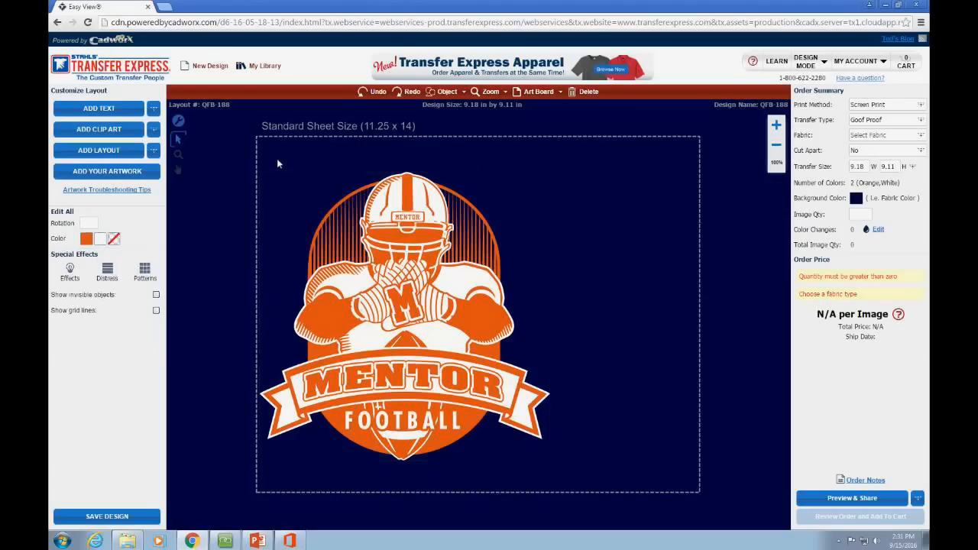
click(361, 226)
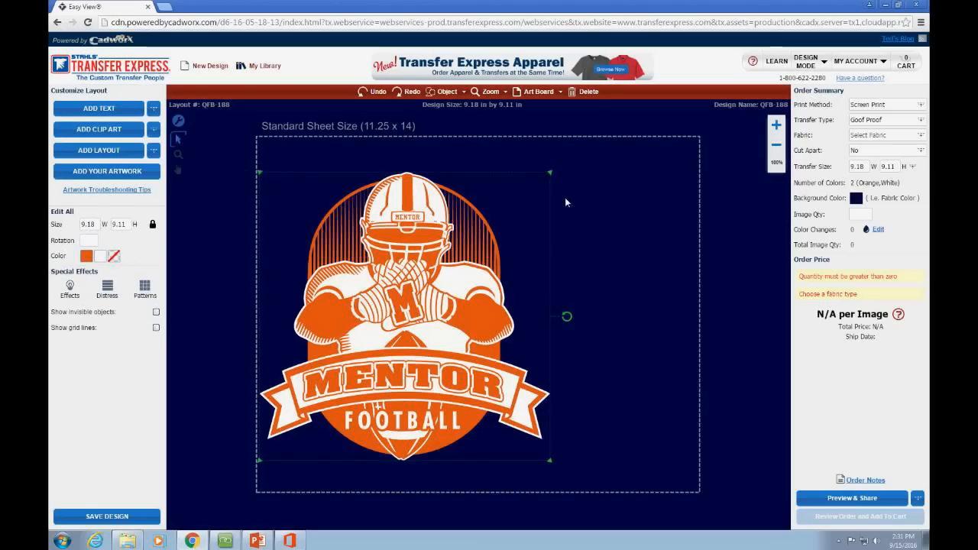
click(600, 224)
click(498, 298)
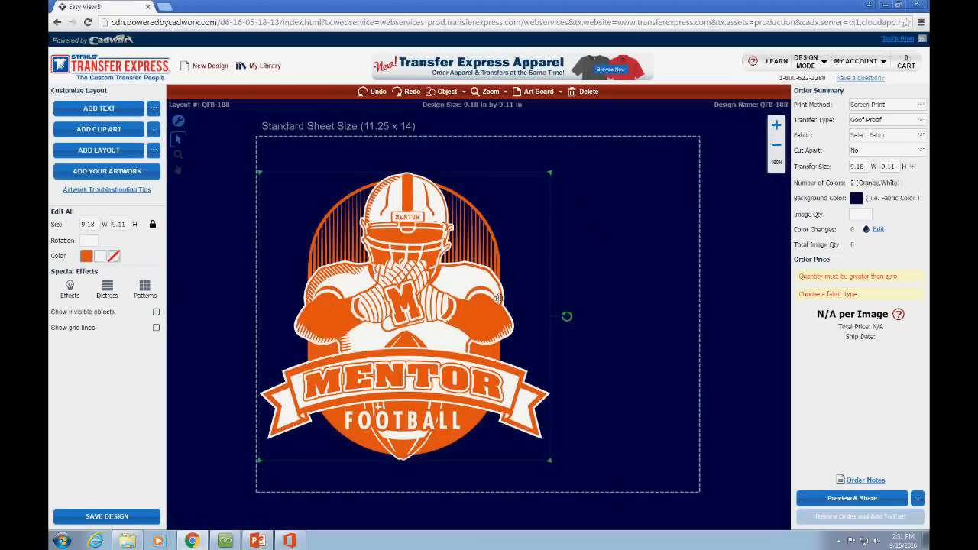
drag(557, 467, 493, 418)
click(541, 436)
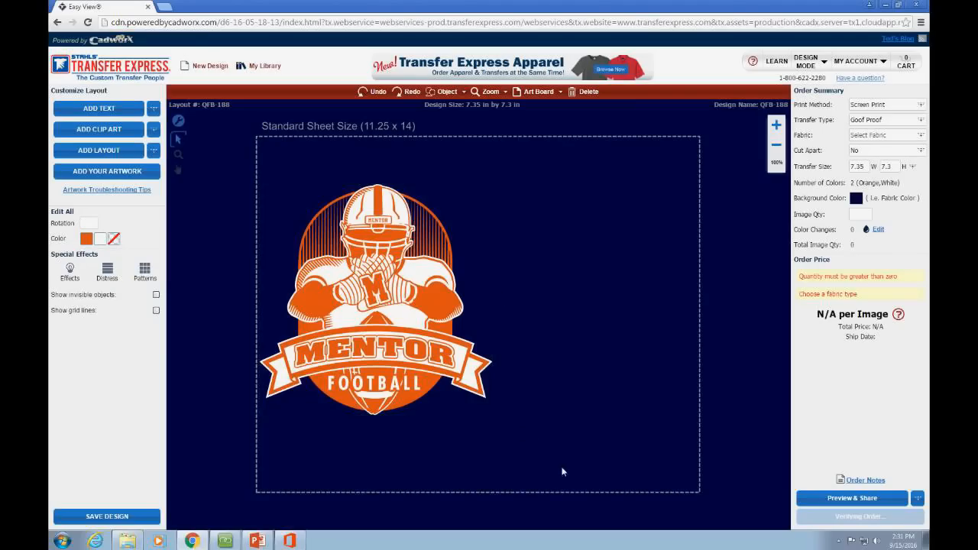
click(283, 208)
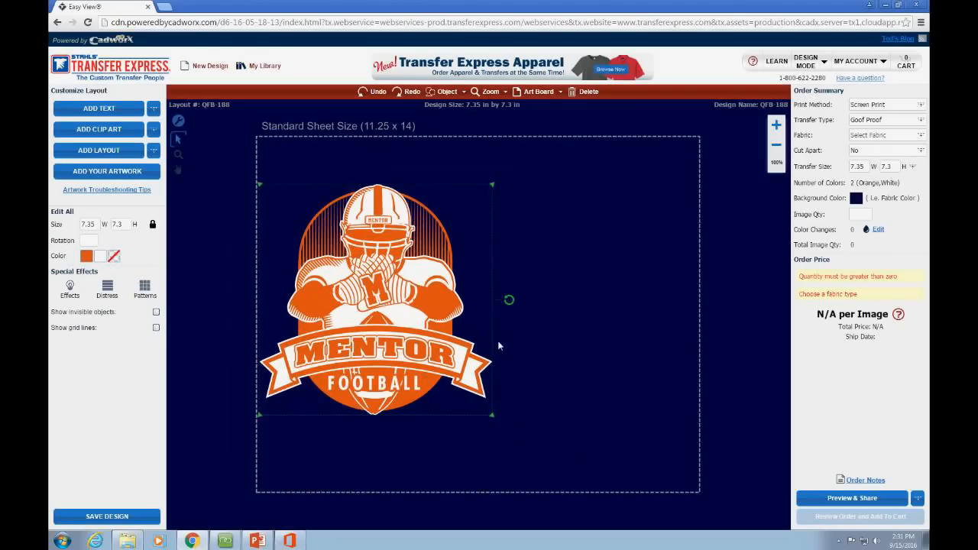
Step: Duplicate the football design, place the copy beside the original, and move both up
click(449, 93)
click(462, 108)
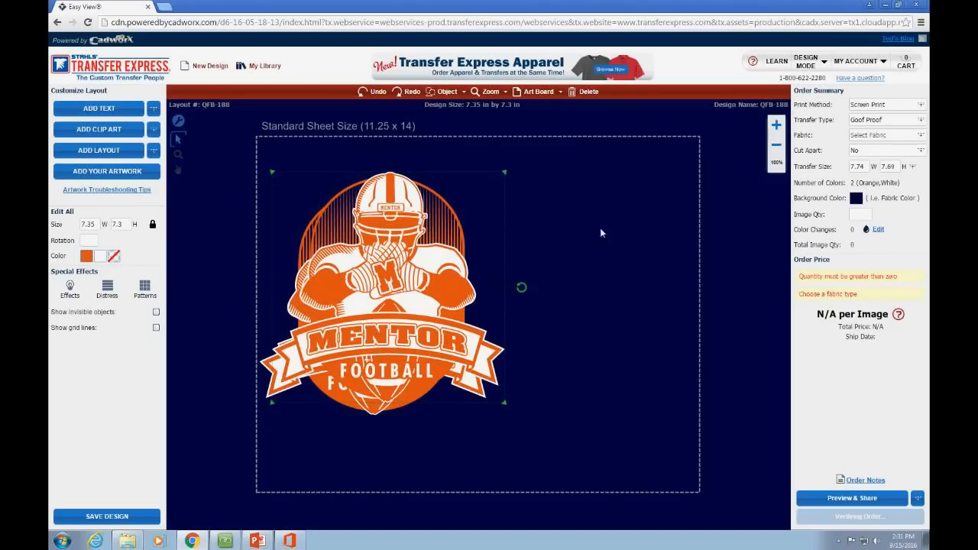
drag(521, 287, 476, 305)
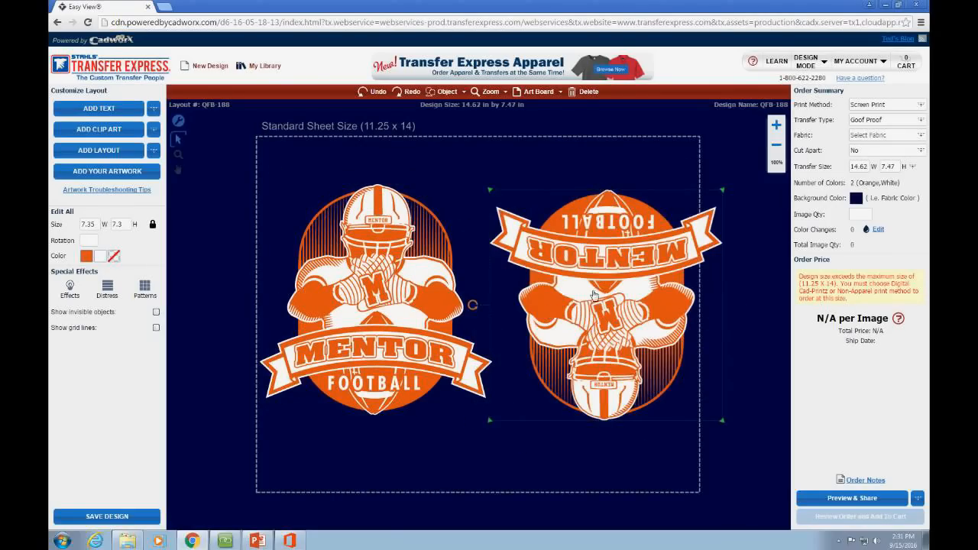
drag(600, 295, 580, 311)
click(576, 443)
drag(707, 474, 244, 155)
drag(601, 339, 602, 299)
click(554, 435)
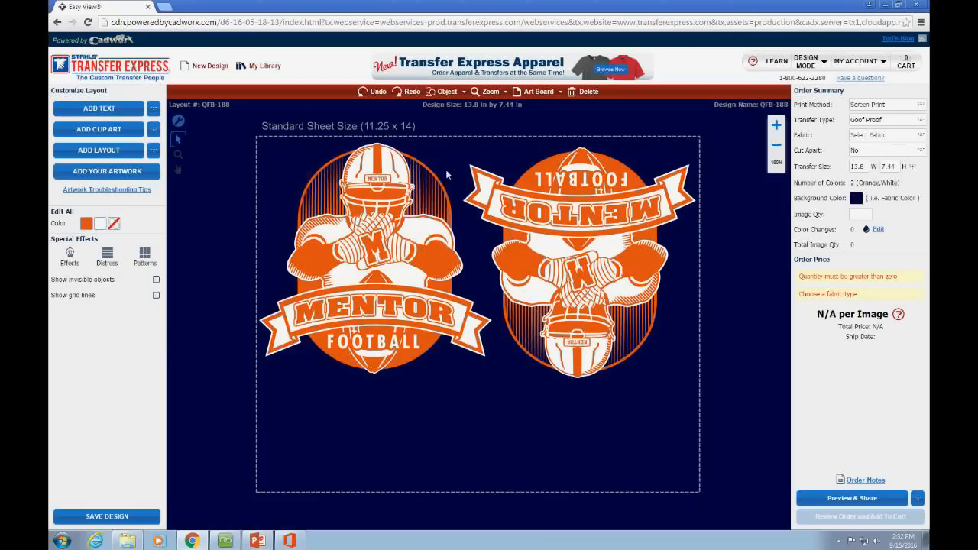
Step: Delete the rotated copy and enlarge the remaining design to 8.25 × 8.19 in
drag(573, 279, 608, 288)
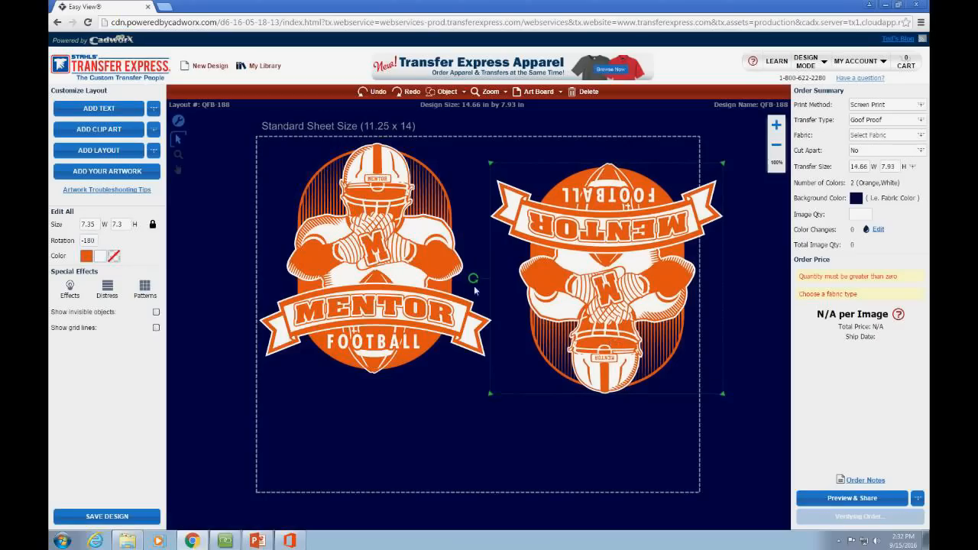
drag(478, 276, 672, 280)
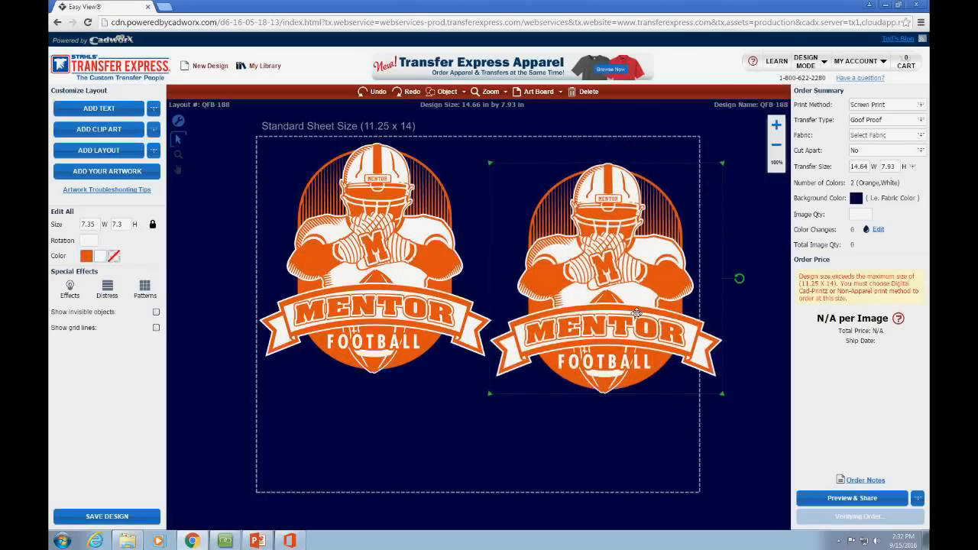
key(Delete)
drag(420, 288, 427, 315)
drag(505, 403, 524, 429)
click(219, 274)
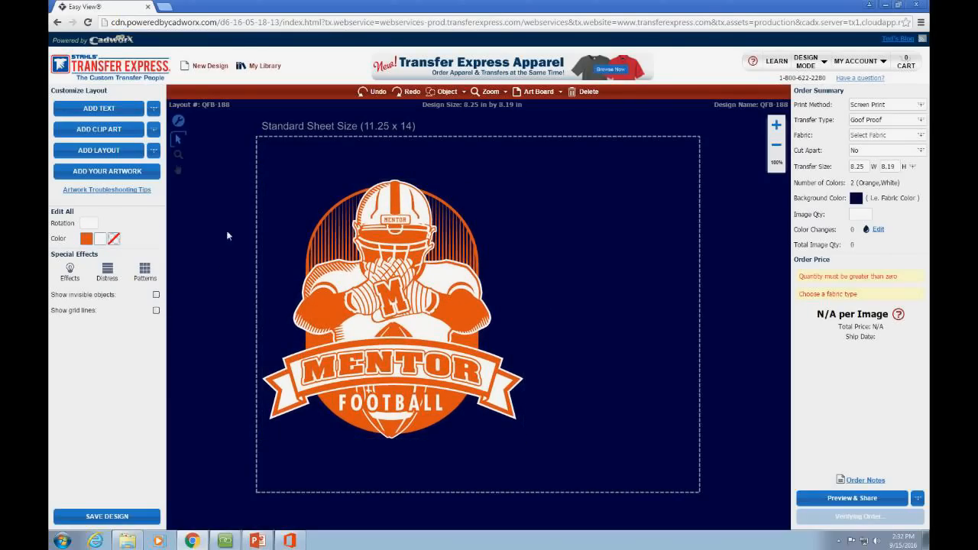
Step: Search clip art for CARDINALS and place X2B-169 beside the Mentor Football logo, nudged slightly up
click(154, 152)
click(154, 129)
click(131, 147)
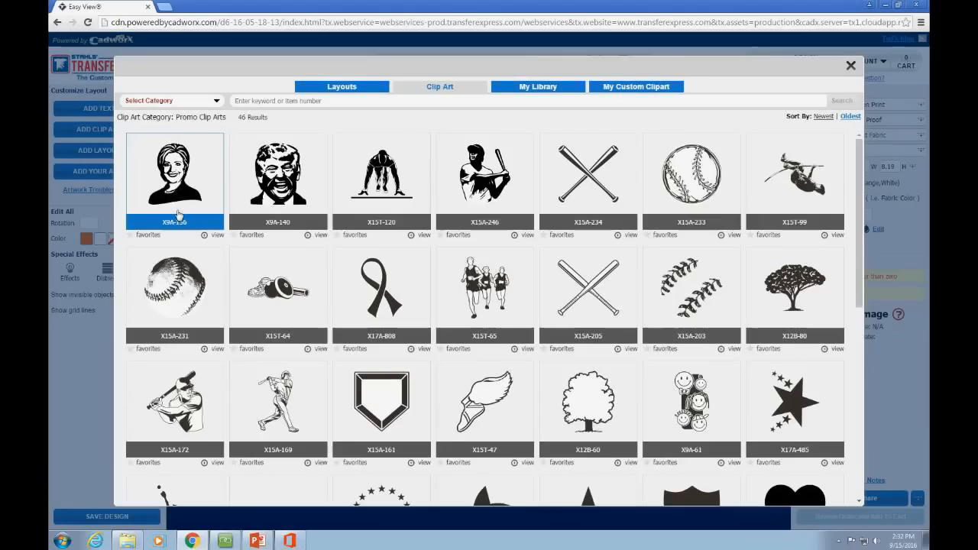
click(258, 101)
text(CARDINALS)
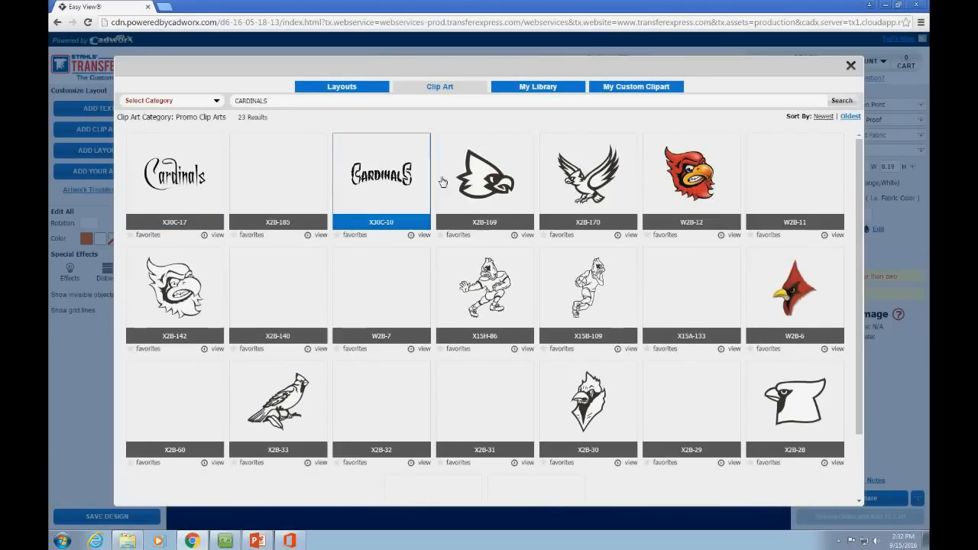
click(462, 176)
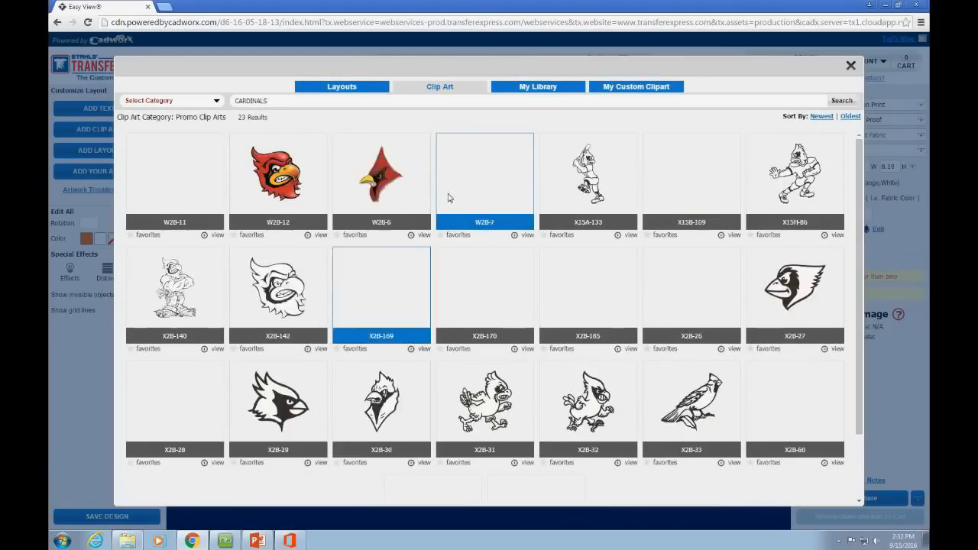
drag(642, 249, 642, 237)
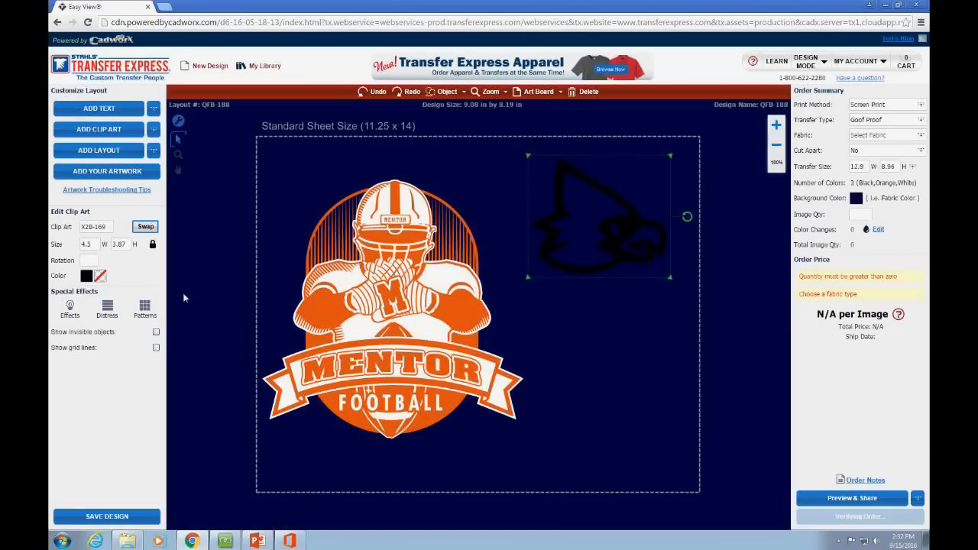
Step: Recolour the cardinal head orange with white as its second colour
click(86, 275)
click(62, 367)
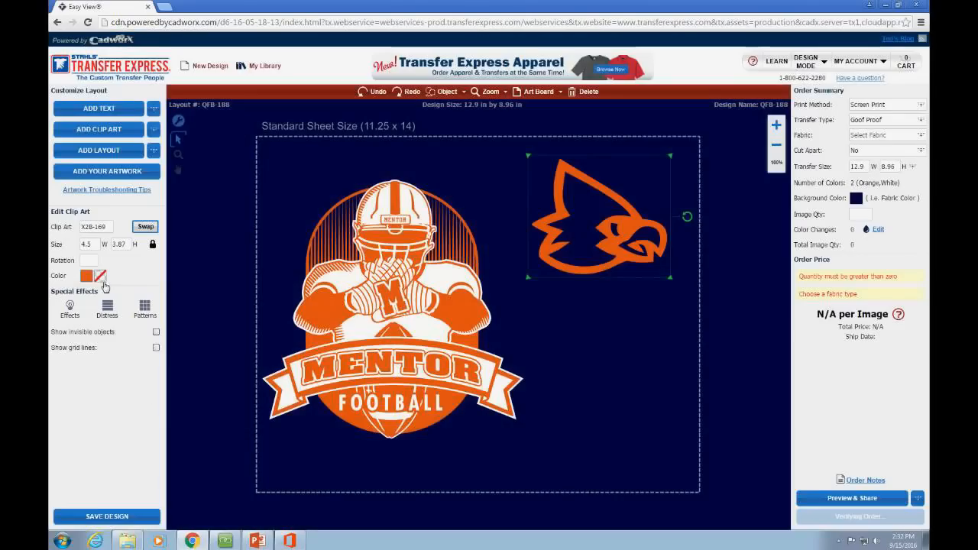
click(103, 285)
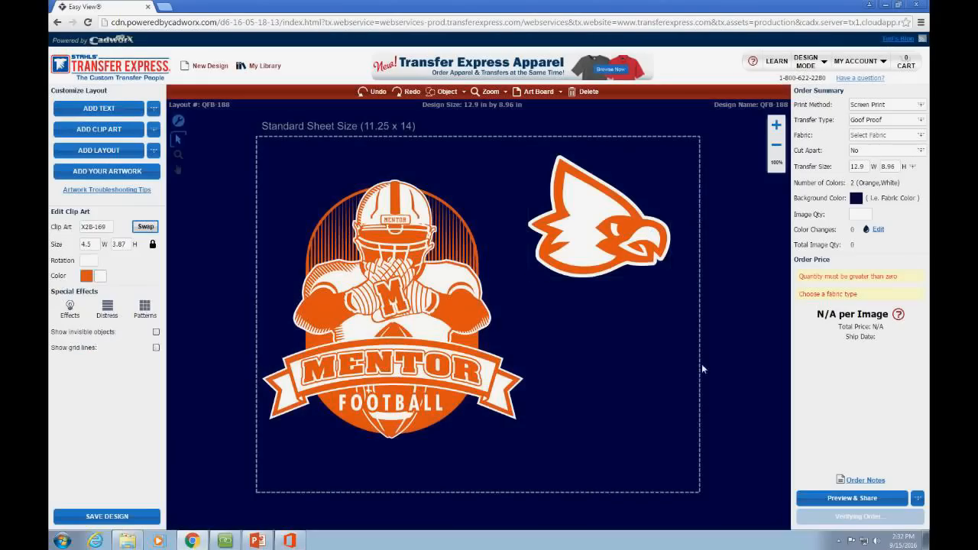
click(701, 364)
Step: Shrink the cardinal to 3.4 x 2.92 in and paste a copy below it
drag(599, 259, 612, 253)
drag(541, 271, 577, 243)
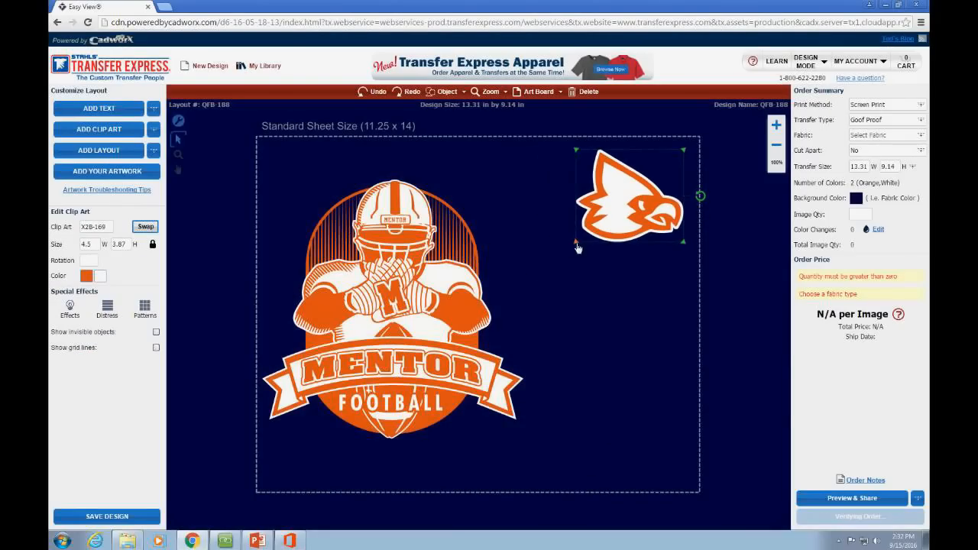
drag(615, 211, 601, 217)
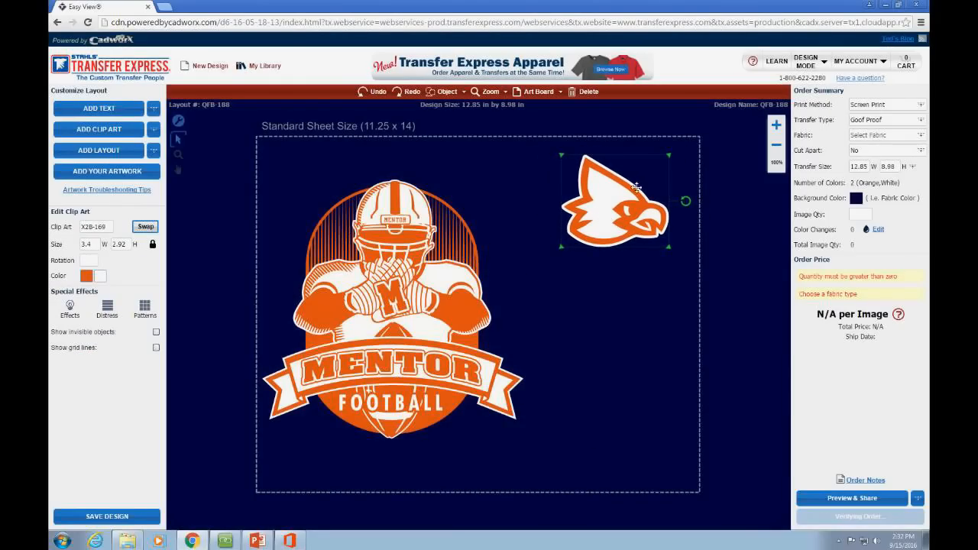
key(ctrl+v)
drag(648, 189, 634, 442)
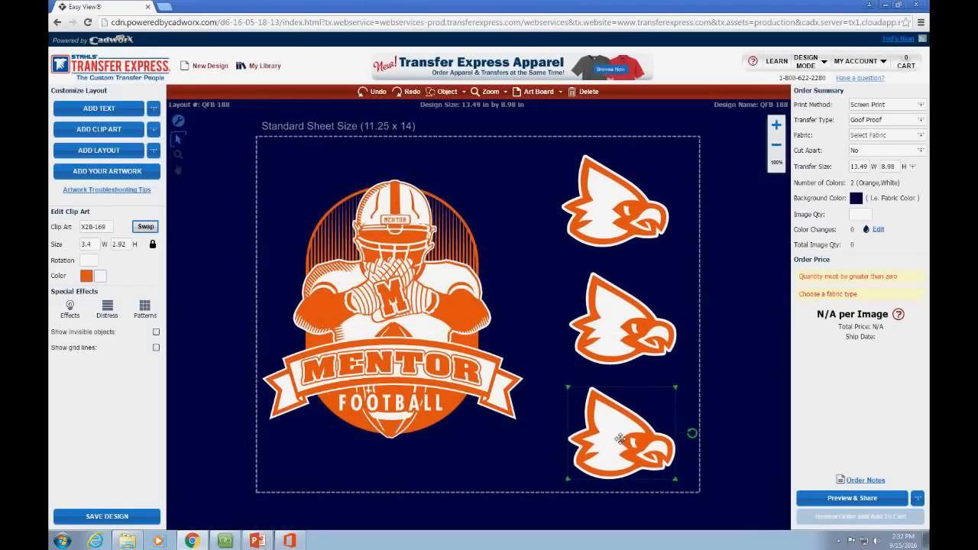
Step: Delete the two lower cardinals, leaving only the top one
click(709, 493)
click(626, 464)
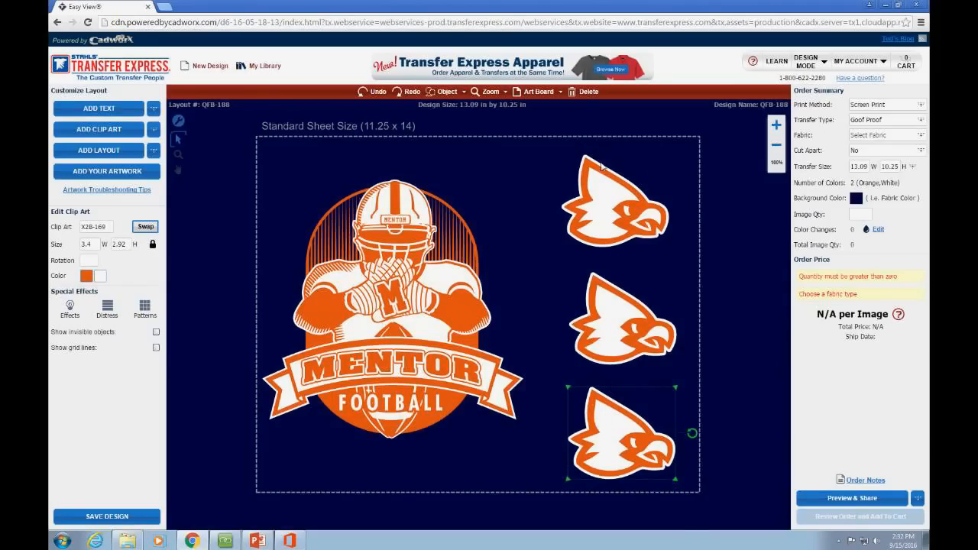
click(711, 514)
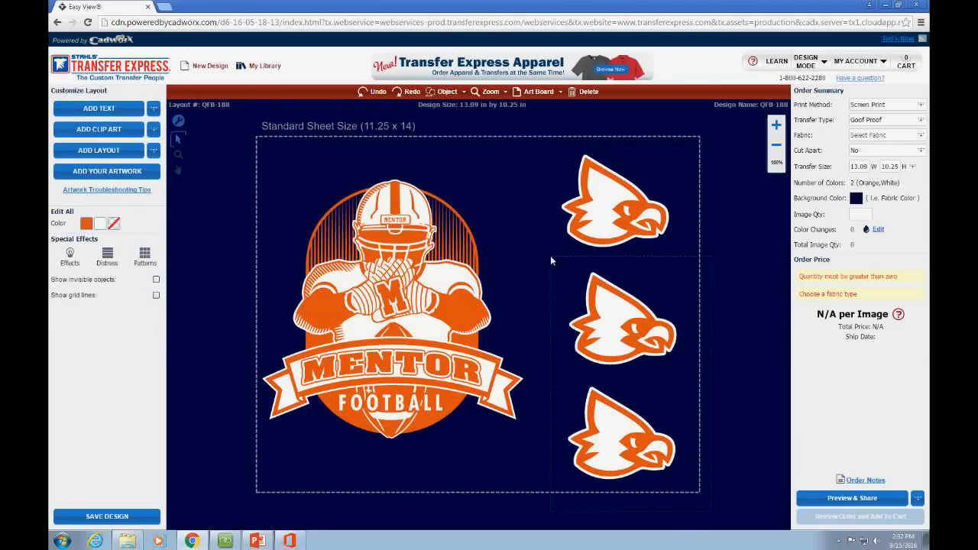
drag(550, 260, 550, 260)
key(Delete)
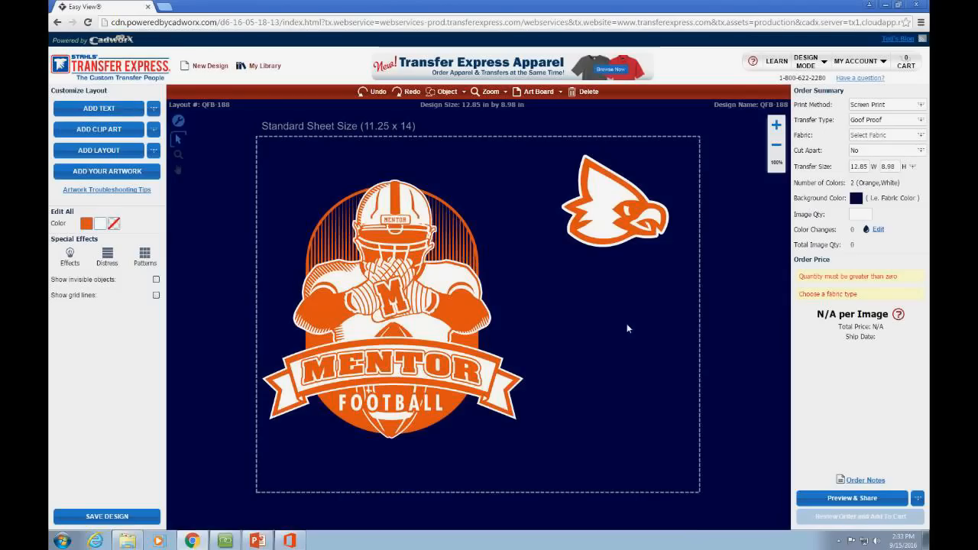
click(609, 230)
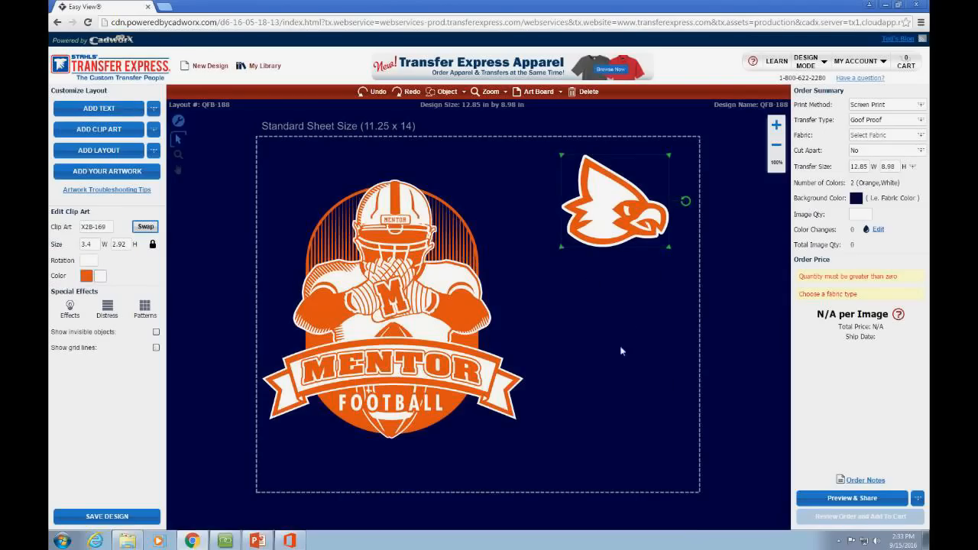
click(619, 269)
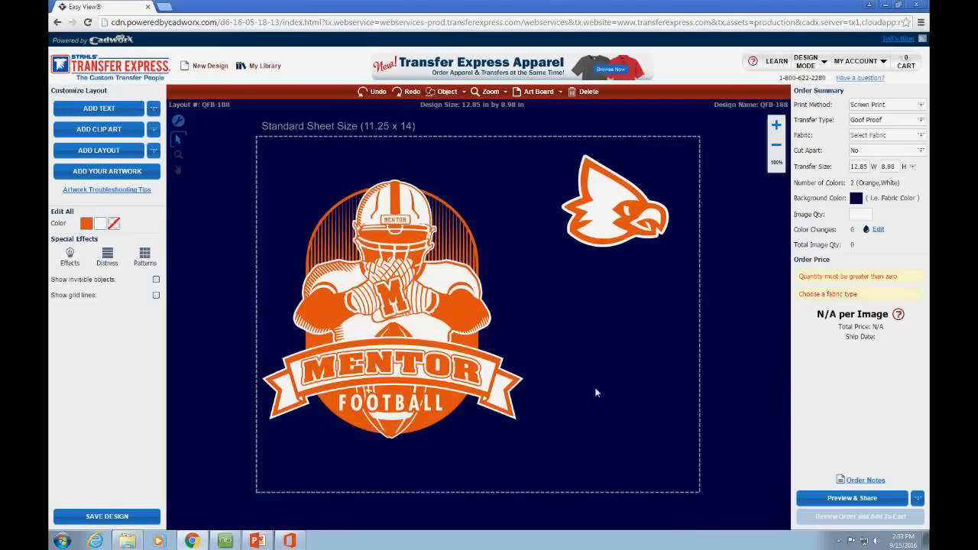
Step: Copy the cardinal and paste two more copies down the right side
click(612, 204)
key(ctrl+c)
key(ctrl+v)
drag(623, 202, 600, 418)
key(ctrl+v)
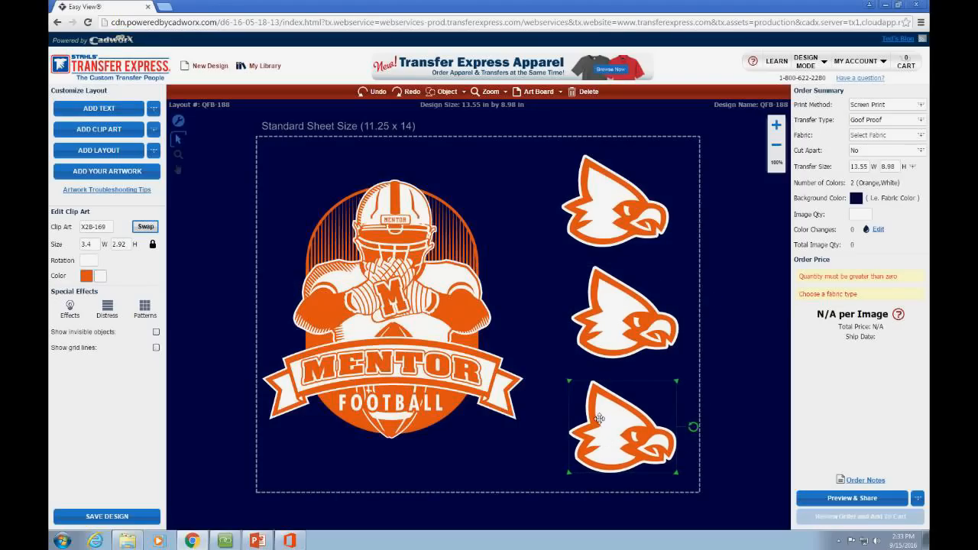
Step: Move the Mentor Football logo higher on the sheet
click(395, 243)
drag(394, 243, 396, 207)
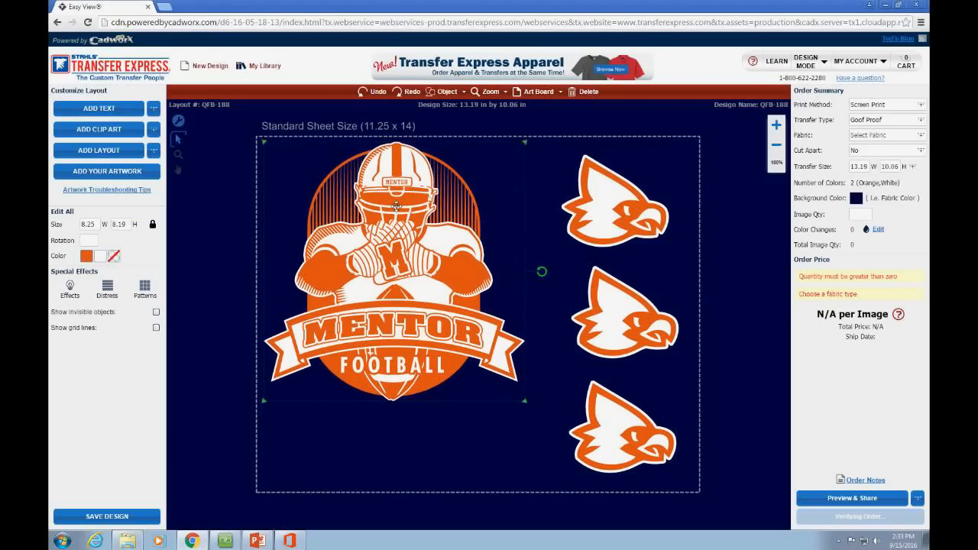
click(381, 440)
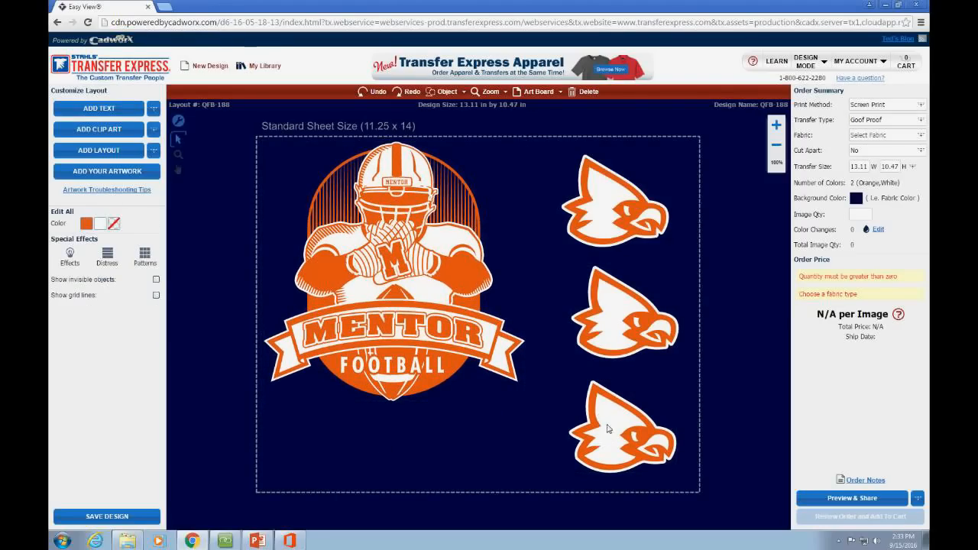
Step: Paste two more cardinal copies and place them along the bottom of the sheet
key(ctrl+v)
drag(608, 431, 328, 440)
key(ctrl+v)
click(350, 464)
click(348, 463)
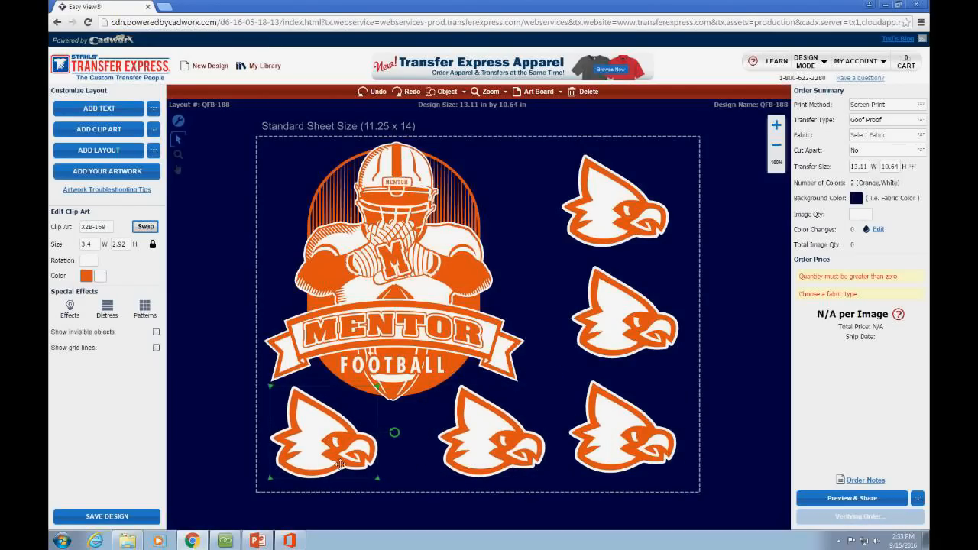
Step: Shrink the two bottom-row cardinals to 2.55 x 2.19 in
drag(379, 475, 324, 459)
click(474, 449)
drag(473, 449, 478, 460)
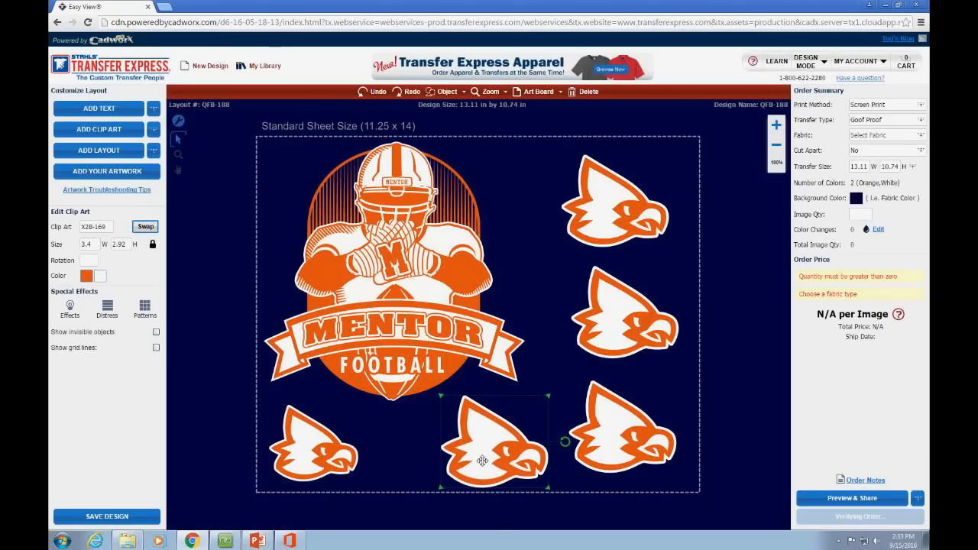
drag(553, 491, 476, 425)
click(466, 459)
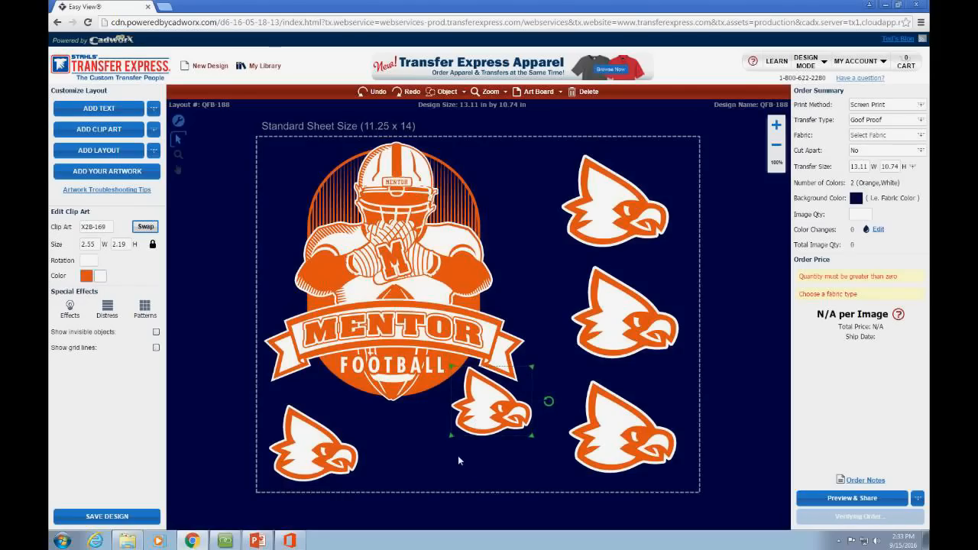
Step: Space the two small cardinals evenly along the bottom beneath the logo
drag(329, 454, 357, 424)
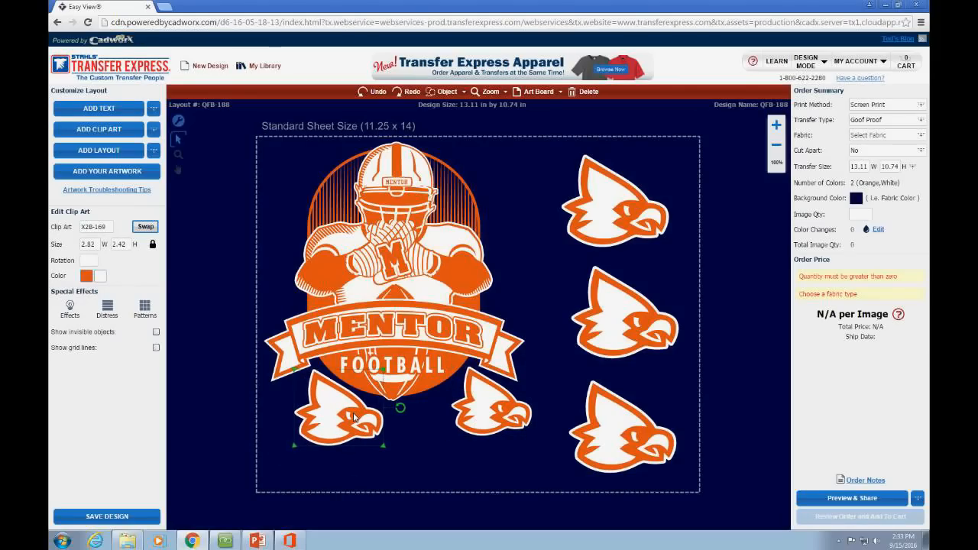
click(400, 453)
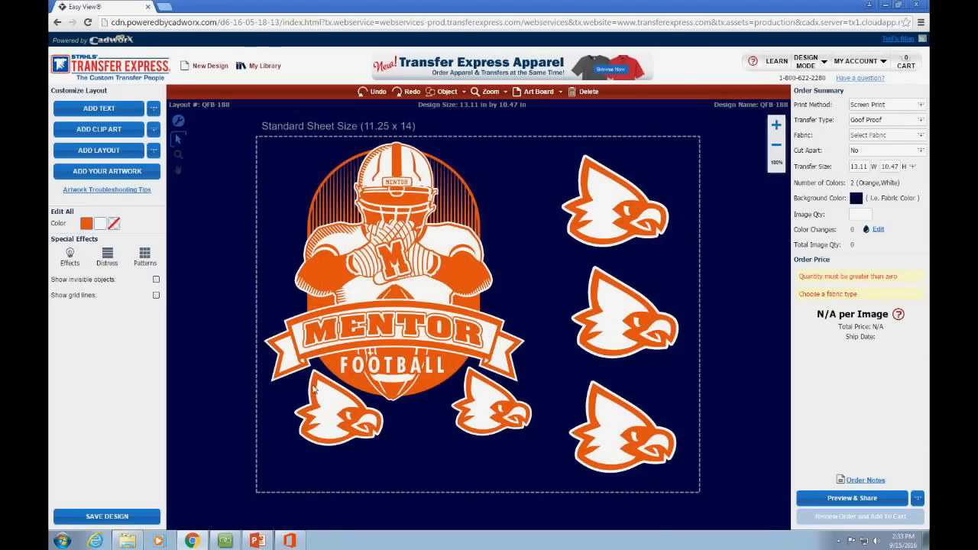
click(340, 415)
drag(331, 404, 313, 453)
click(482, 418)
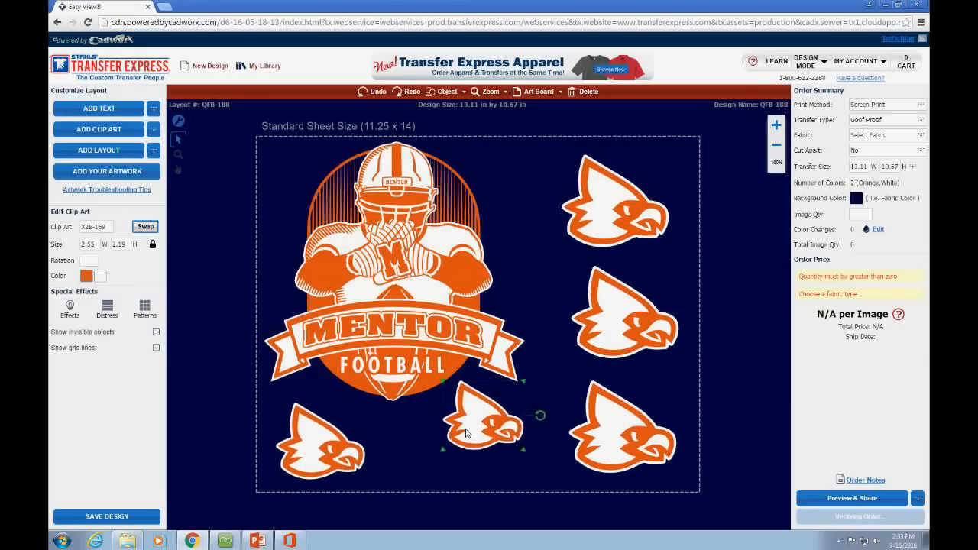
drag(482, 418, 468, 461)
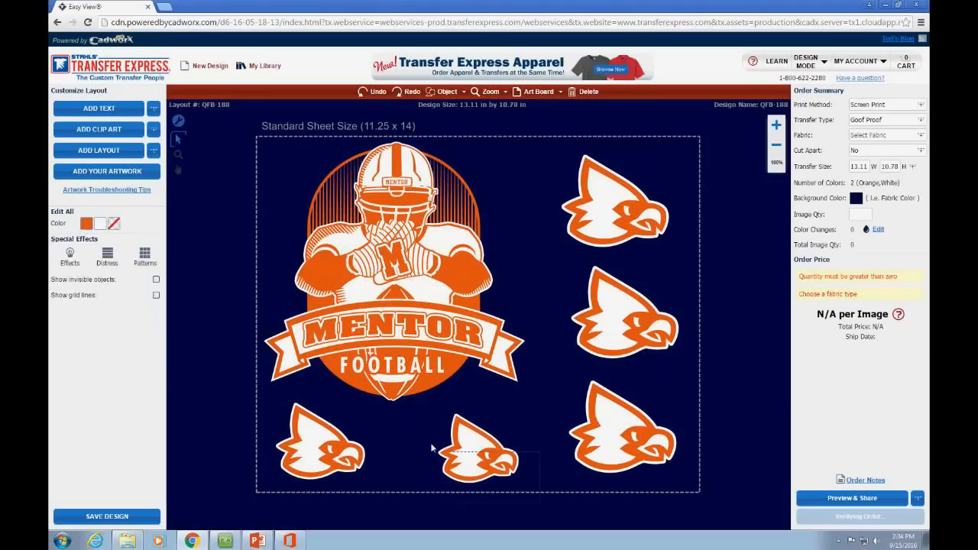
click(497, 457)
drag(500, 457, 499, 455)
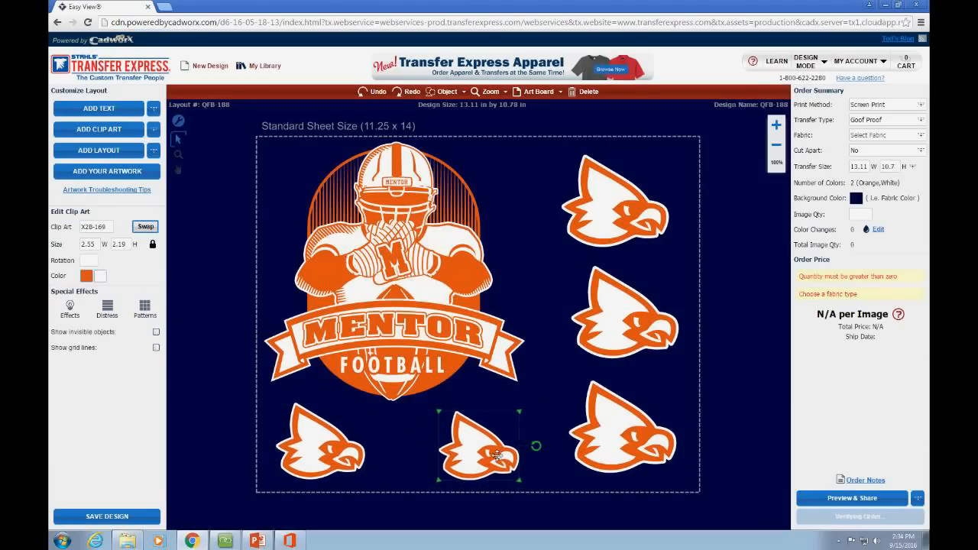
click(548, 473)
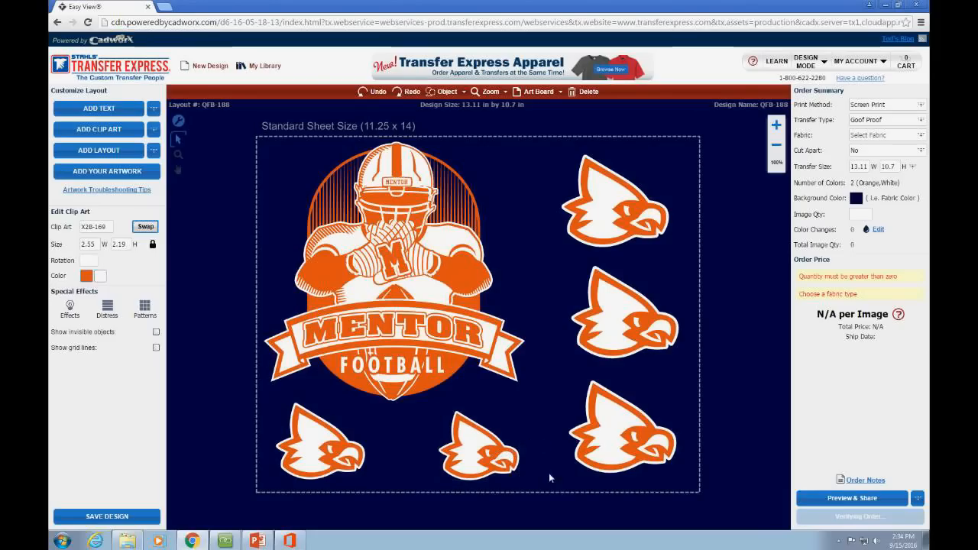
click(501, 474)
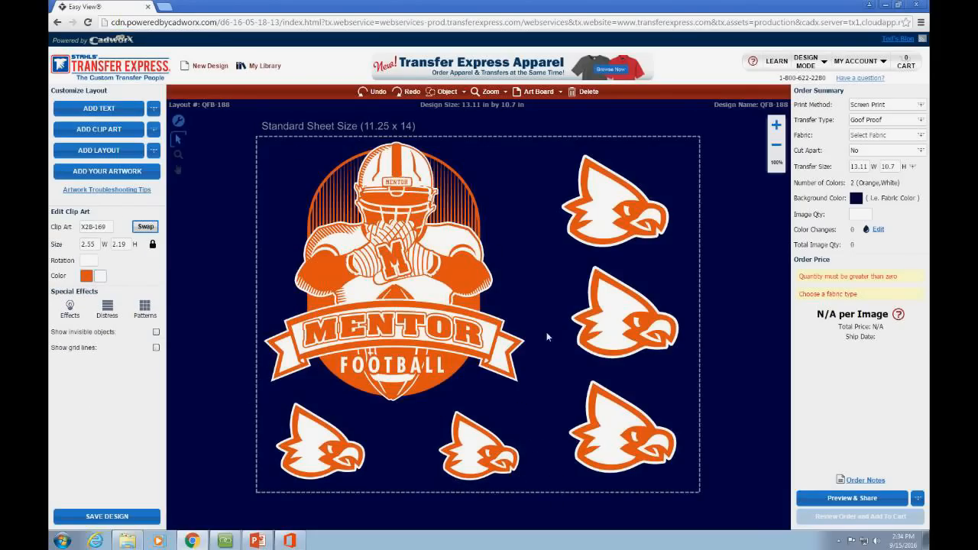
click(541, 250)
drag(622, 228, 627, 219)
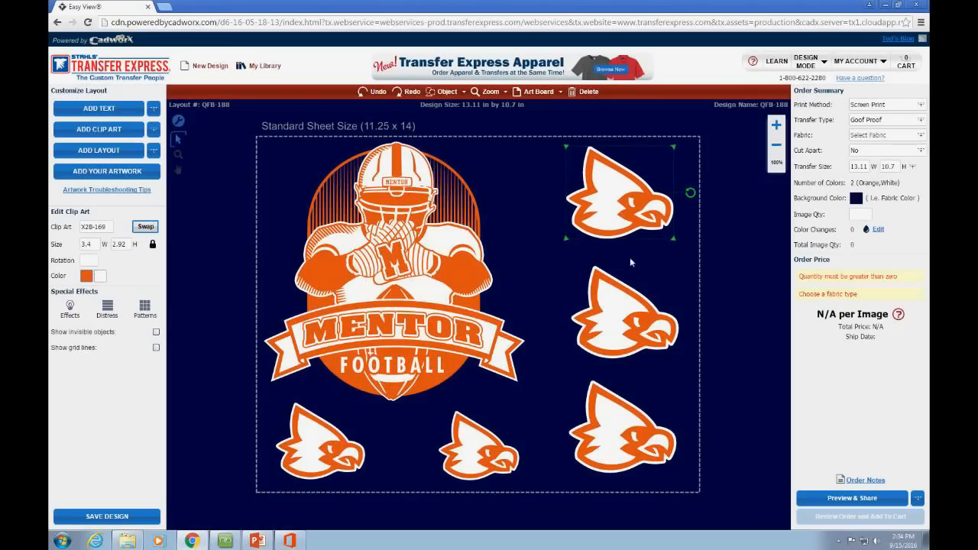
click(632, 313)
drag(641, 434, 643, 435)
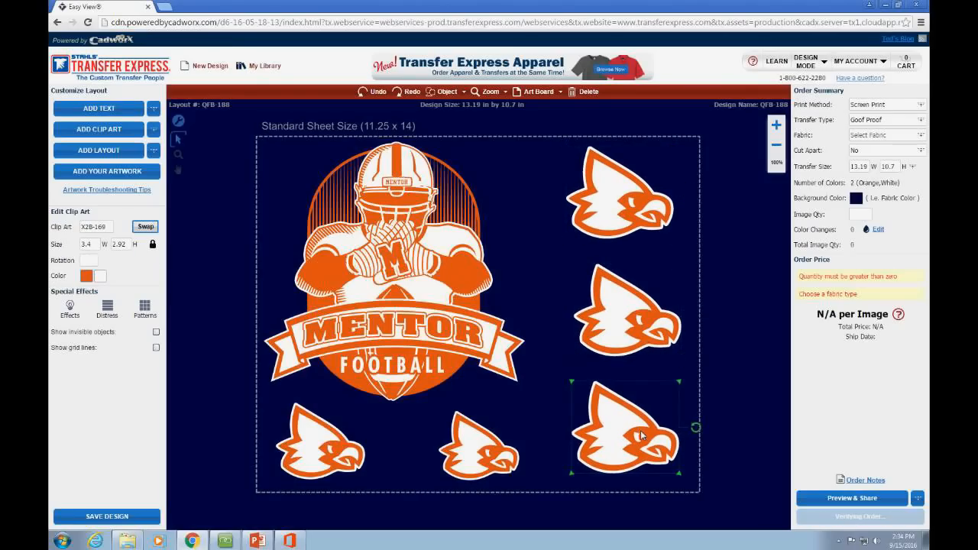
click(500, 478)
drag(489, 457, 489, 464)
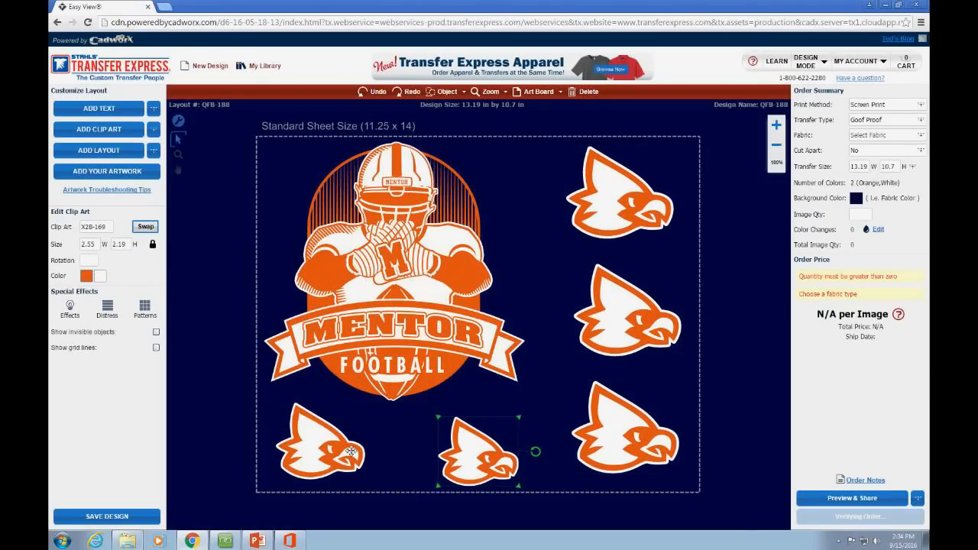
drag(308, 455, 310, 463)
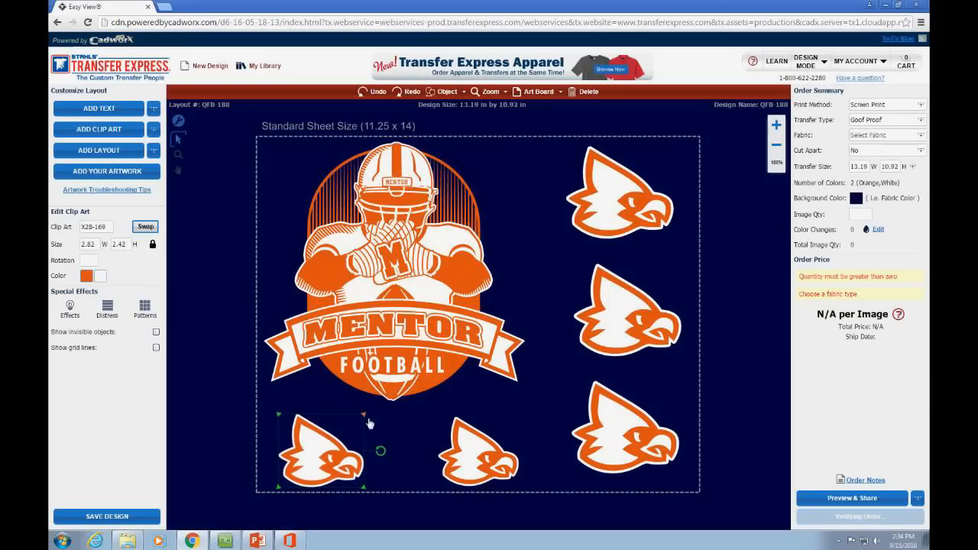
click(521, 434)
drag(518, 418, 516, 420)
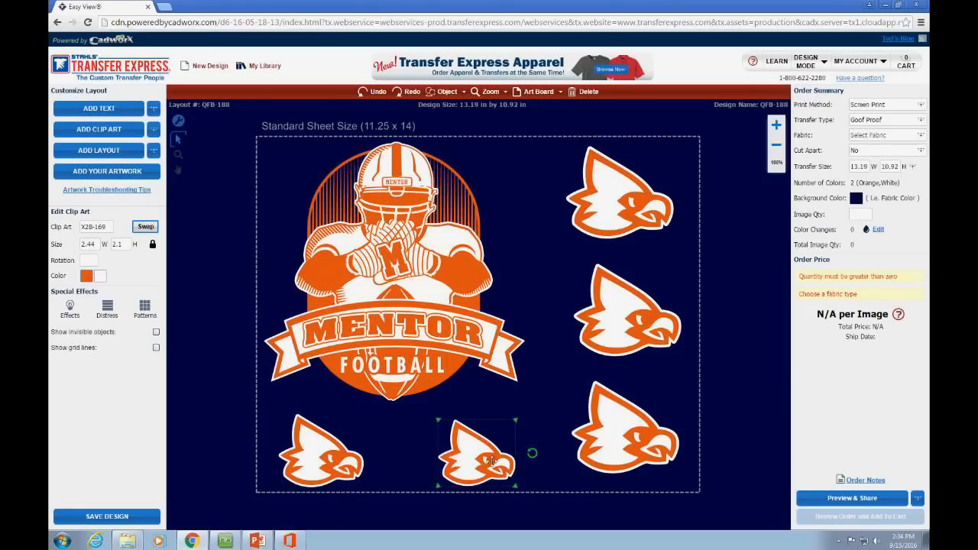
drag(496, 472, 486, 470)
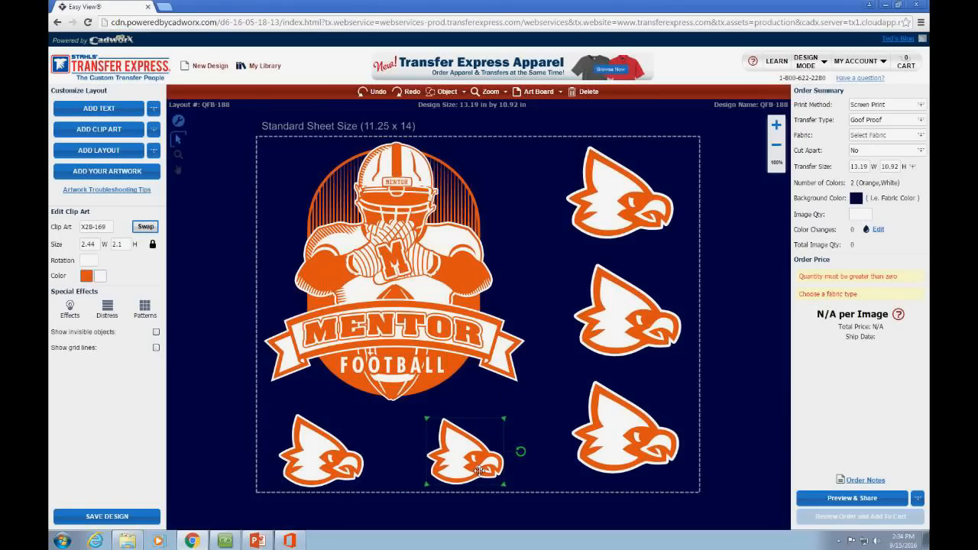
click(486, 471)
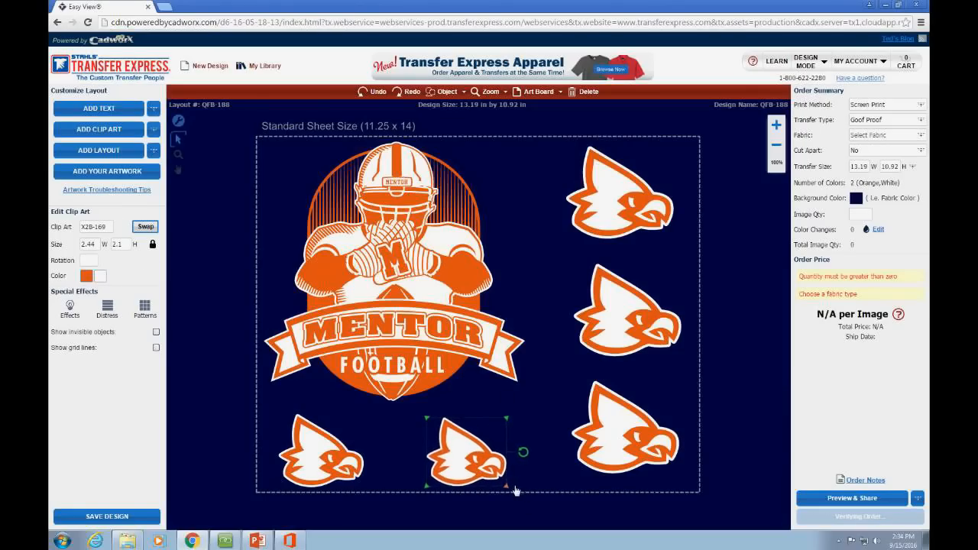
drag(486, 471, 456, 478)
drag(698, 486, 569, 152)
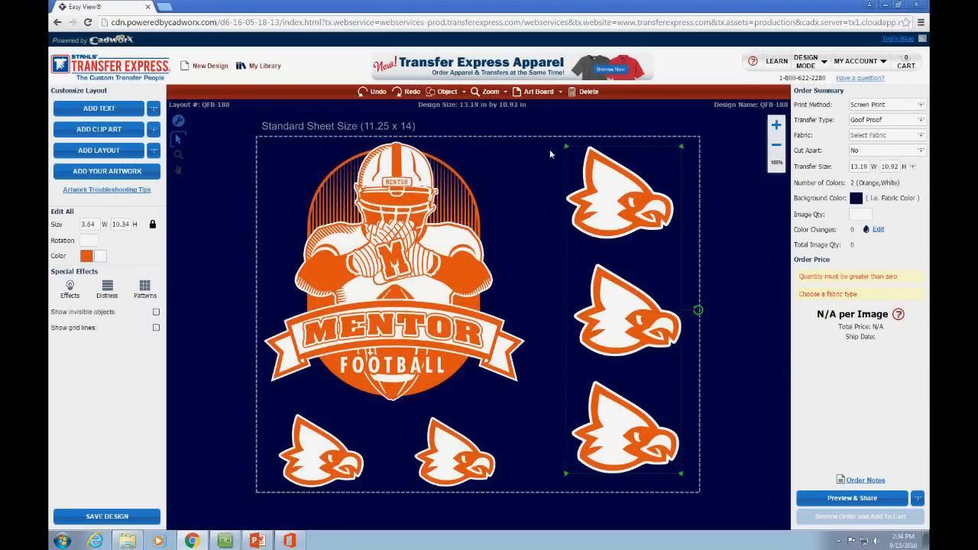
click(547, 149)
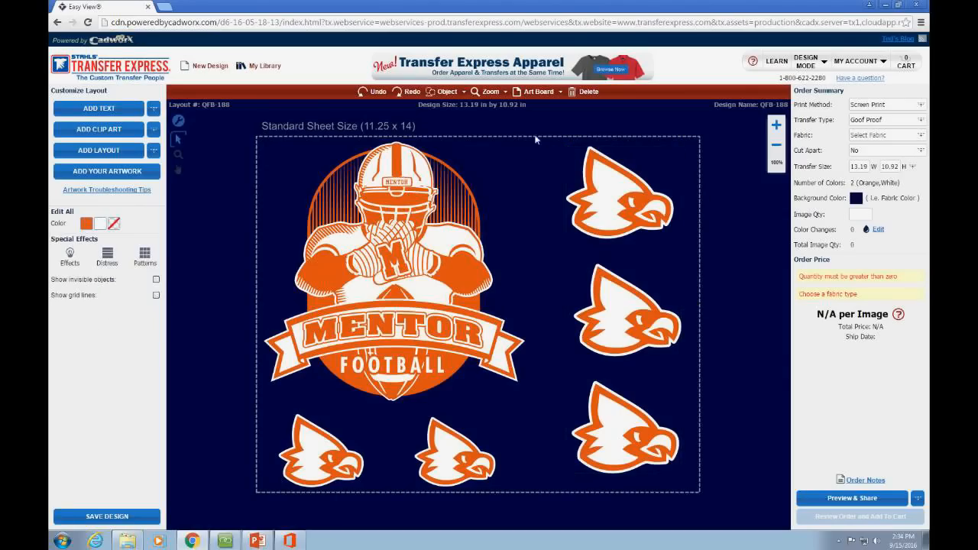
click(622, 183)
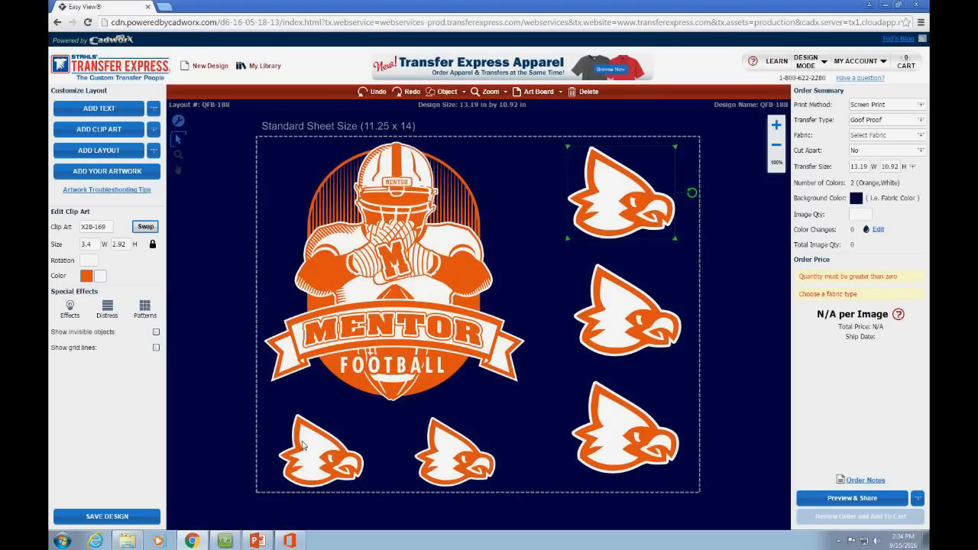
click(307, 447)
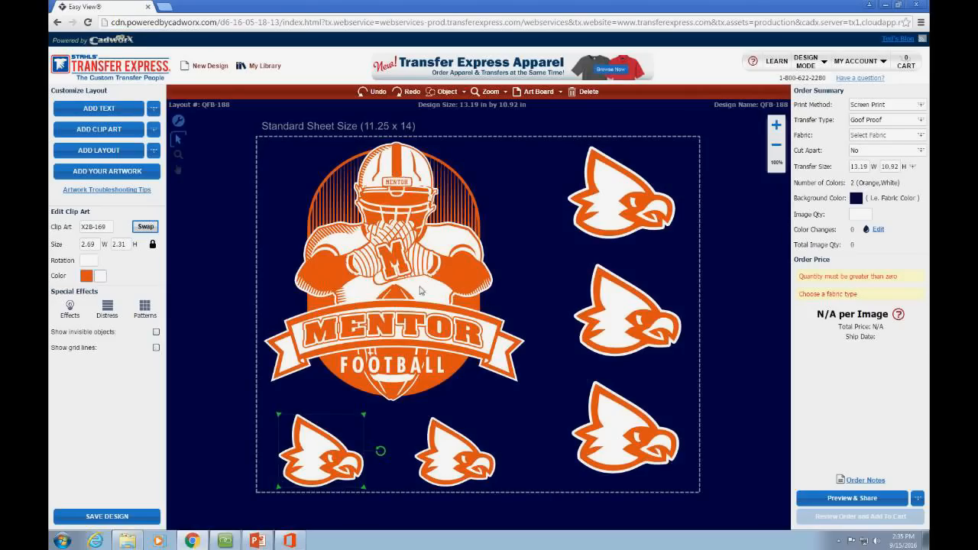
click(620, 203)
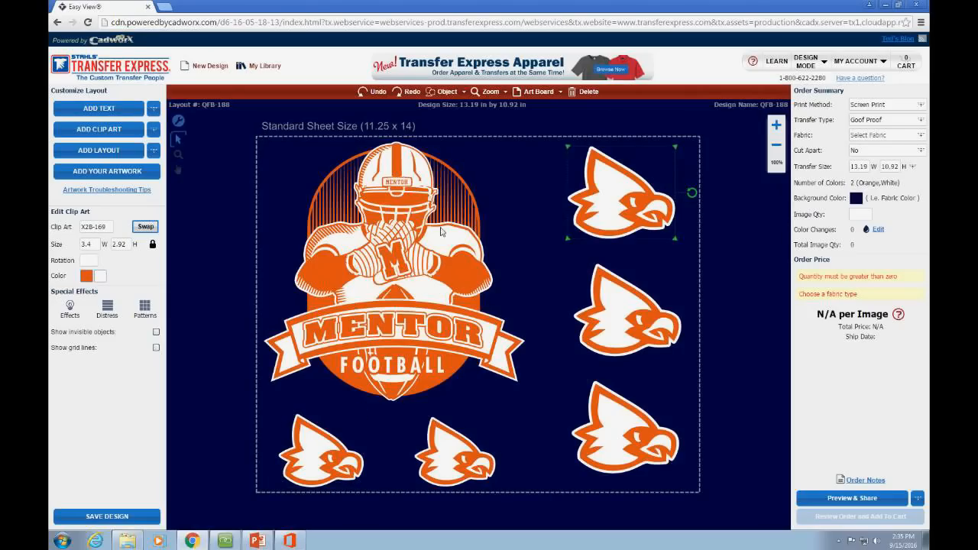
Step: Replace the top-right eagle's orange with Fabric Color, then marquee-select the whole layout
click(86, 276)
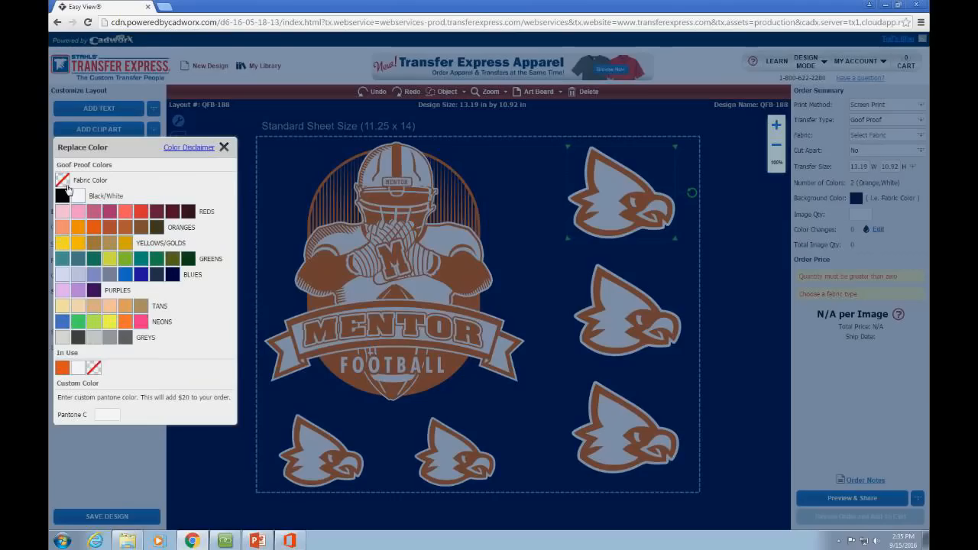
click(79, 200)
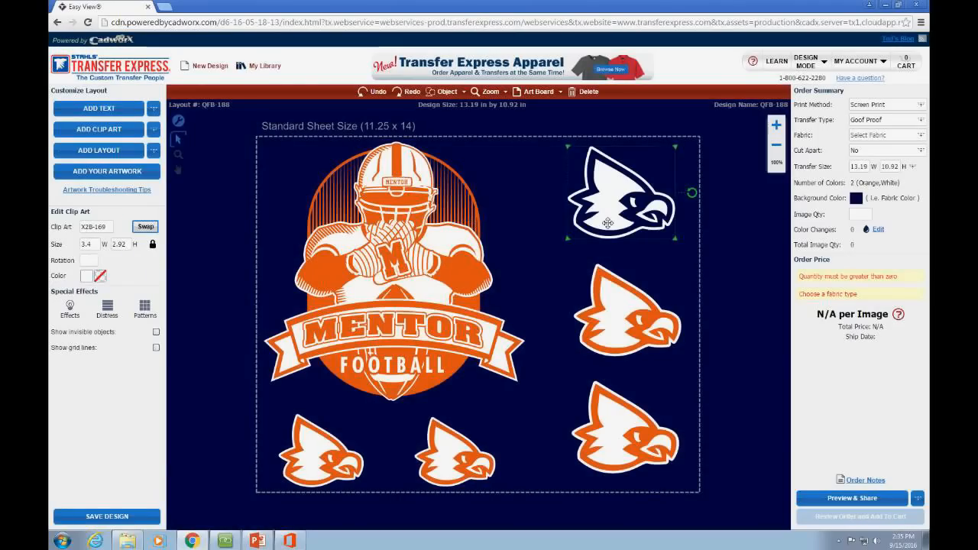
click(632, 311)
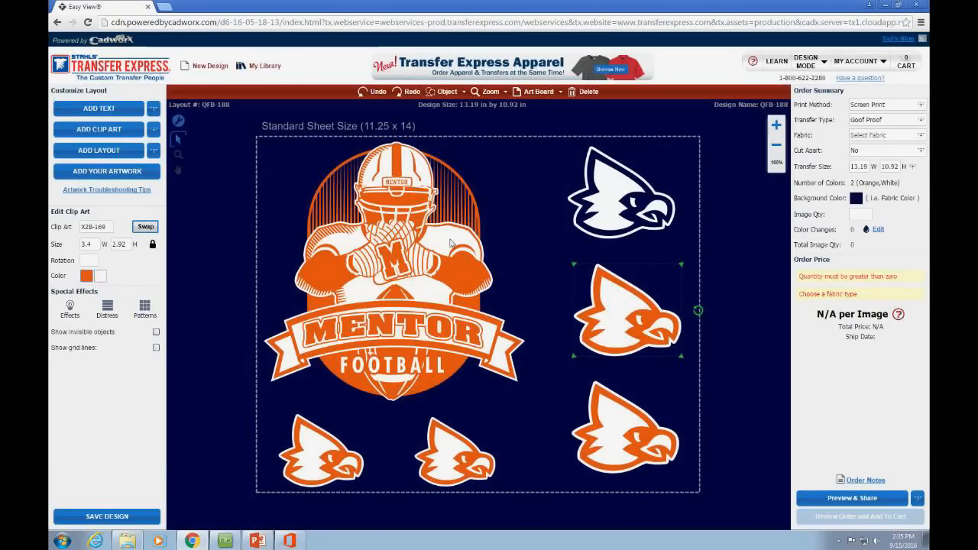
click(545, 208)
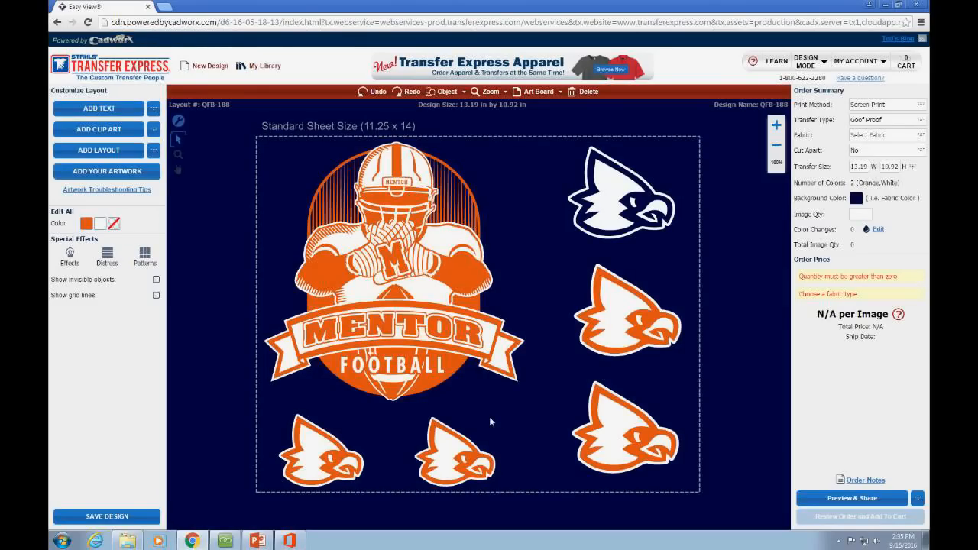
click(225, 541)
drag(232, 143, 732, 500)
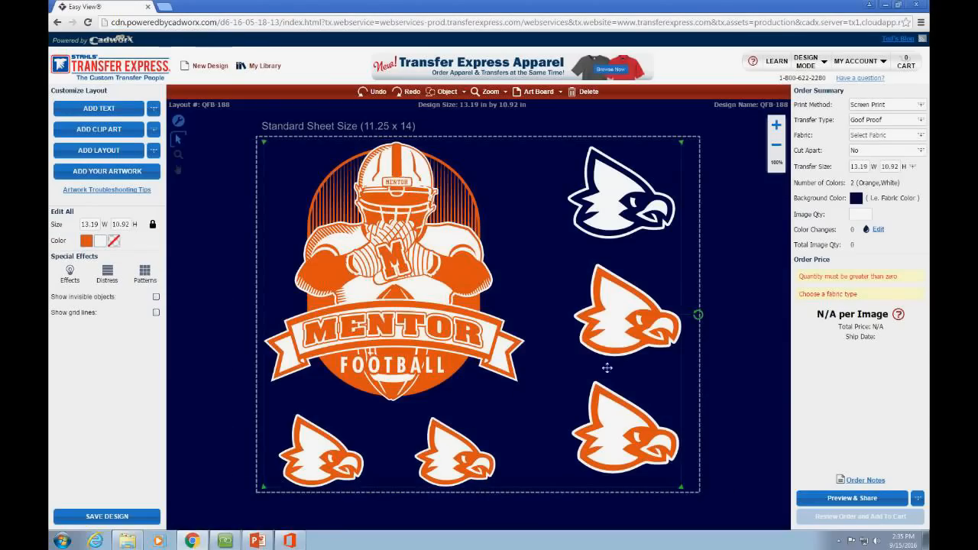
Step: Start a New Design, confirming Yes to replace the current Mentor layout
click(204, 68)
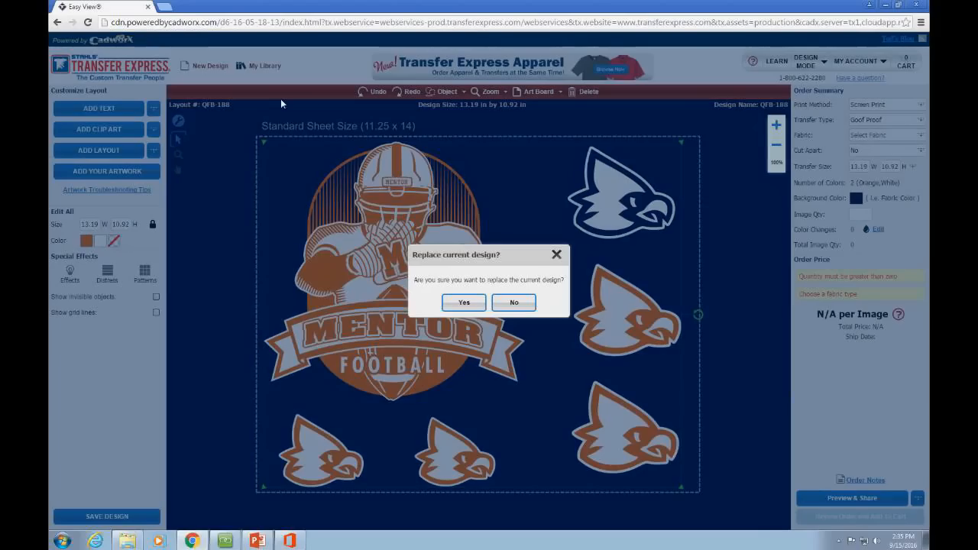
click(462, 304)
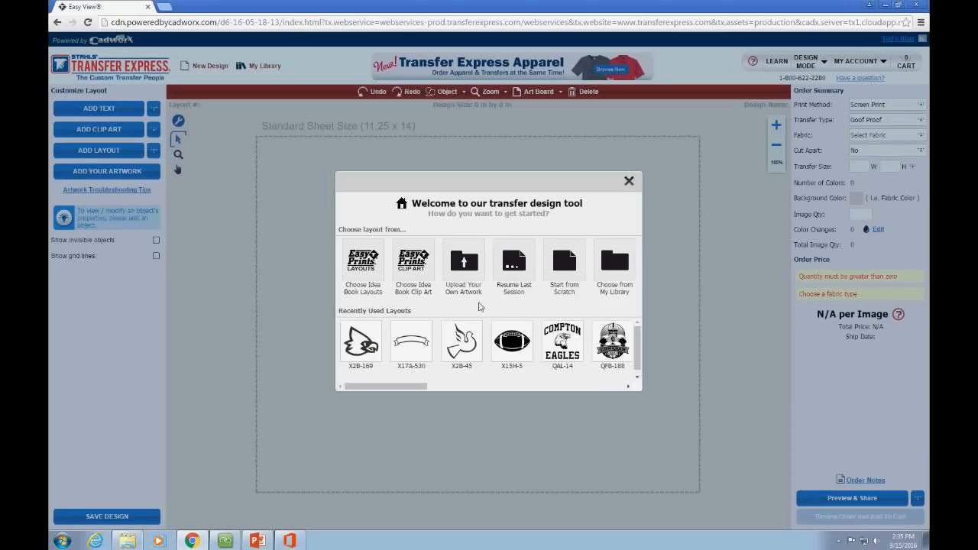
Step: Choose Upload Your Own Artwork and bring up the Choose File picker
click(471, 264)
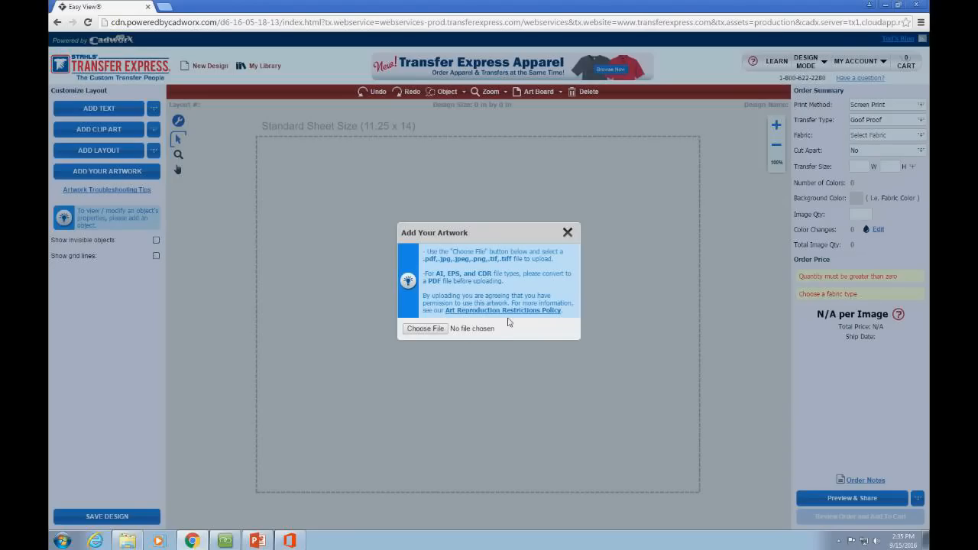
click(424, 329)
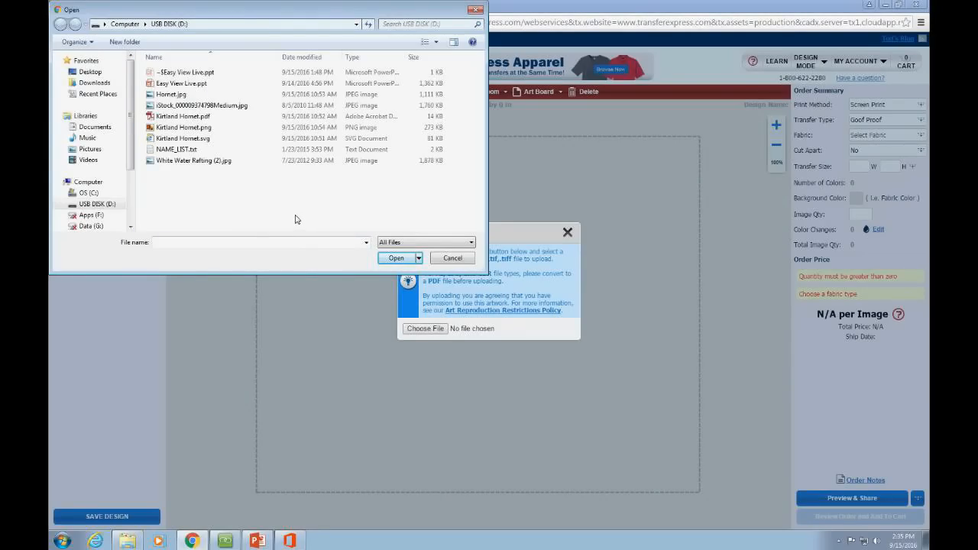
Step: Cancel the Windows Open dialog without selecting a file
click(471, 11)
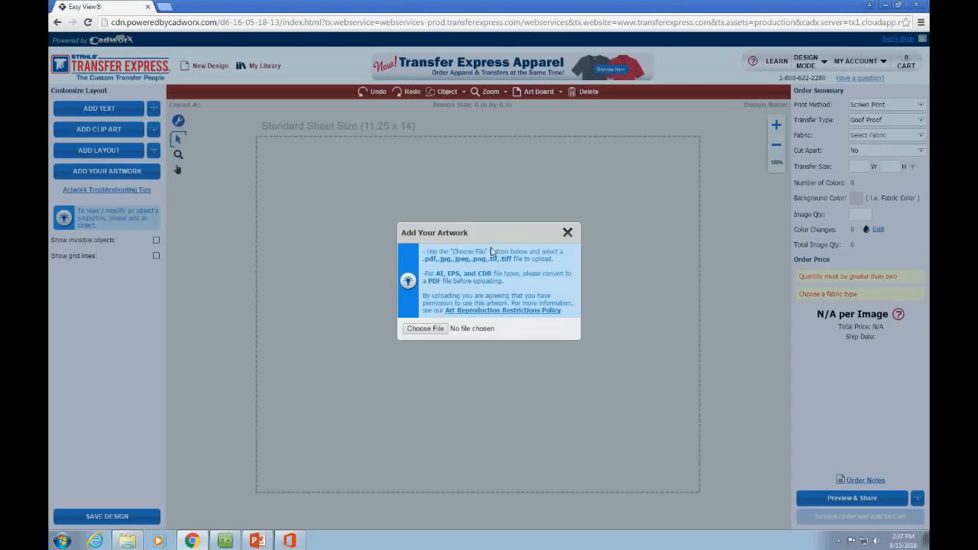
Step: Upload Kirtland Hornet.pdf from USB DISK (D:) as the artwork
click(437, 333)
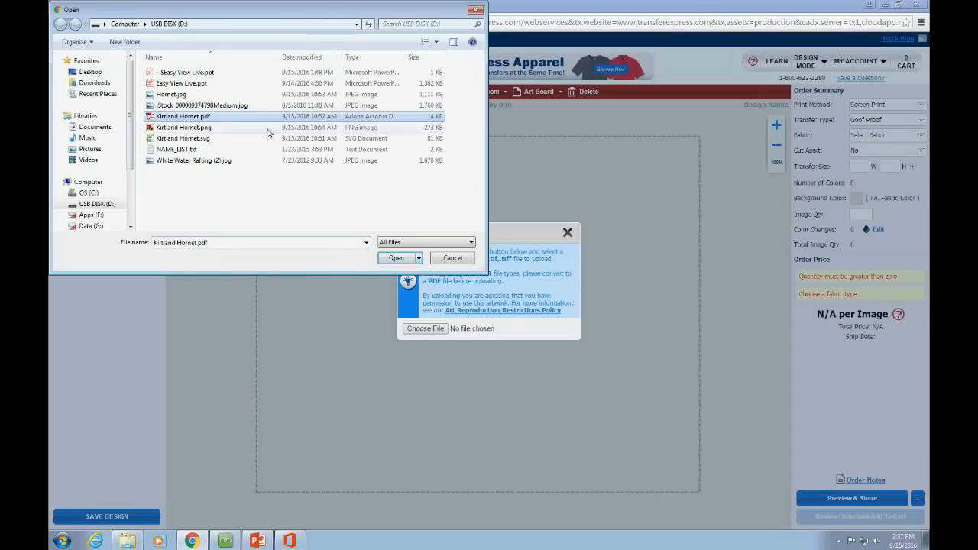
click(396, 258)
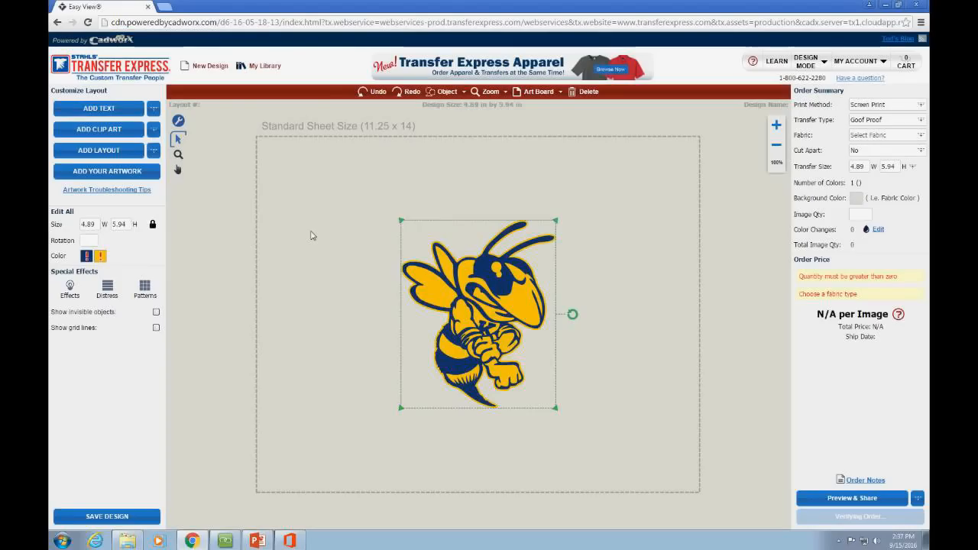
Step: Deselect, then drag the Kirtland Hornet artwork slightly higher on the sheet
click(311, 236)
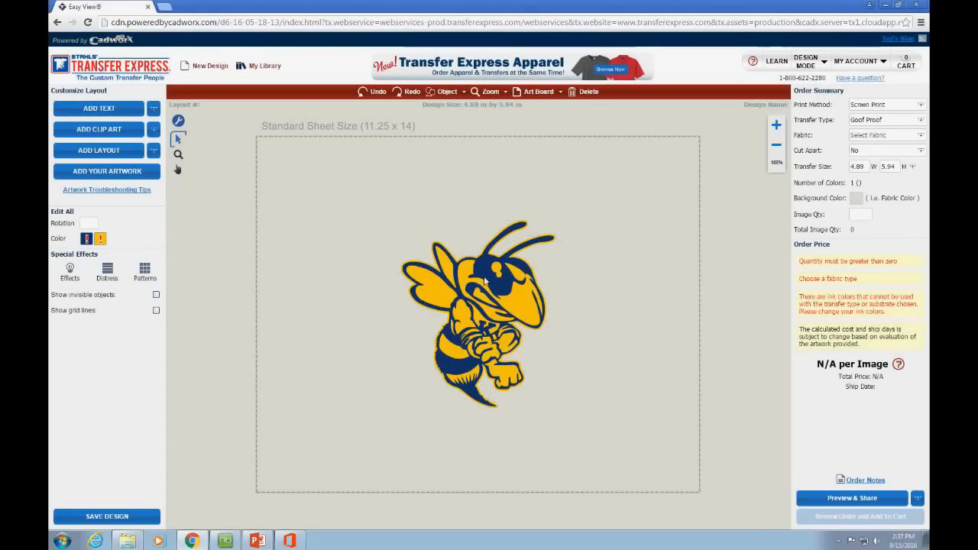
drag(485, 282, 489, 252)
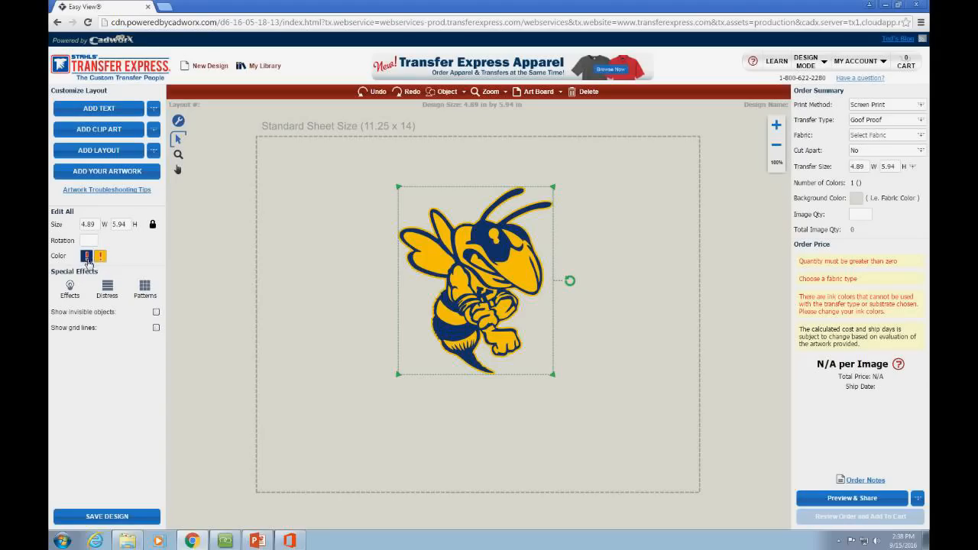
Step: Replace the hornet's blue with dark navy and its yellow with gold
click(88, 260)
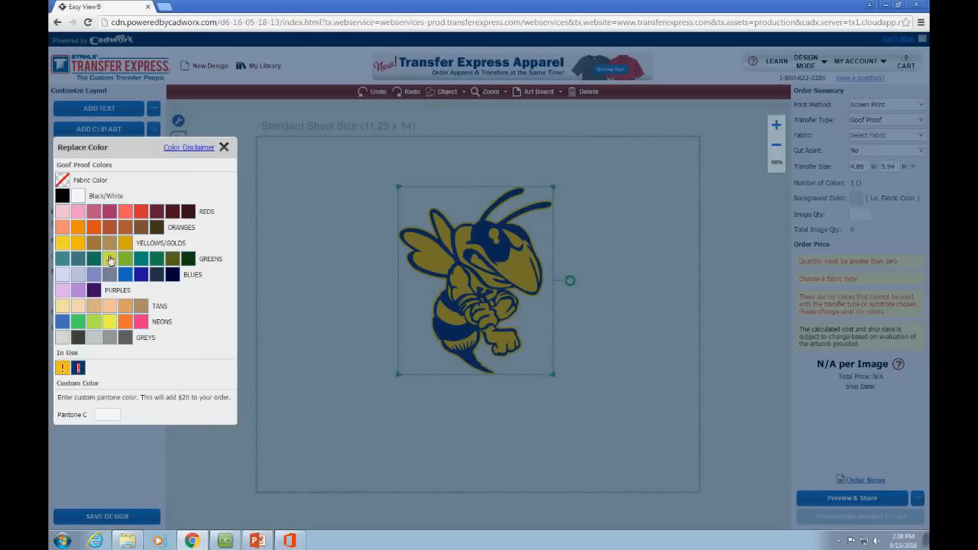
click(174, 277)
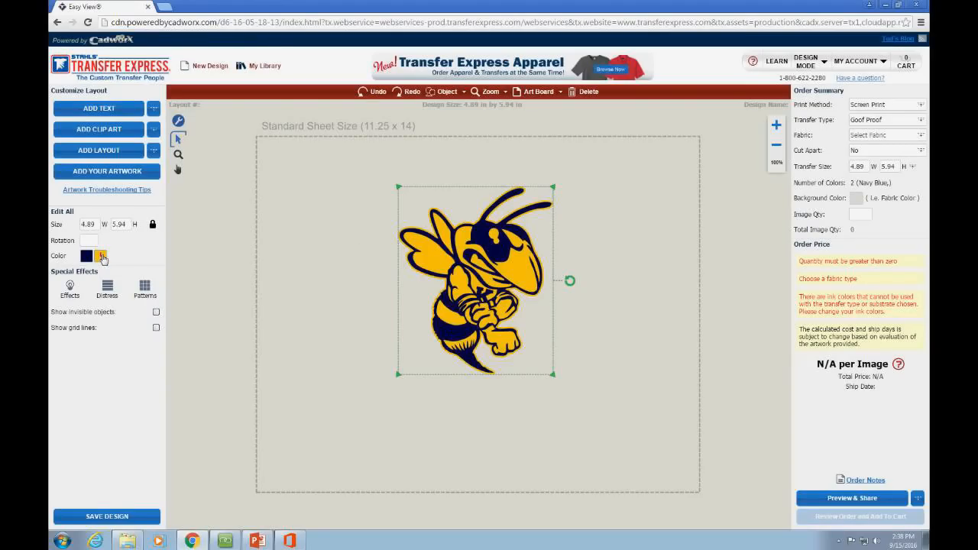
click(102, 257)
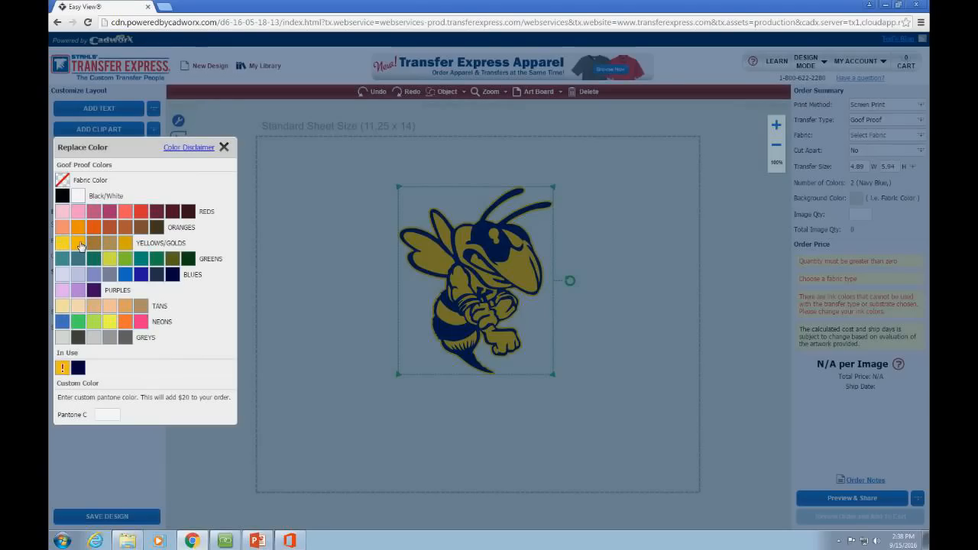
click(80, 244)
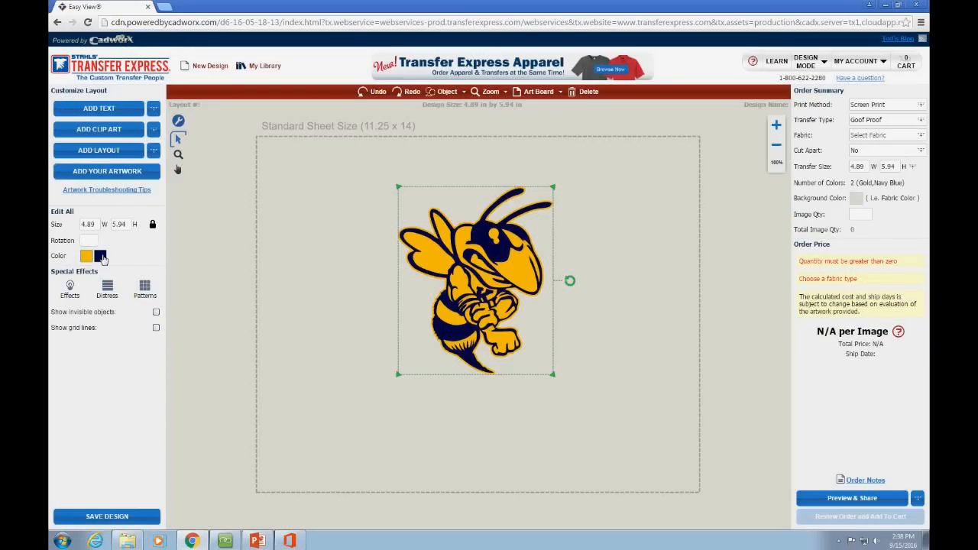
Step: Recolour the hornet's navy to black and its gold to white, then reselect it
click(100, 256)
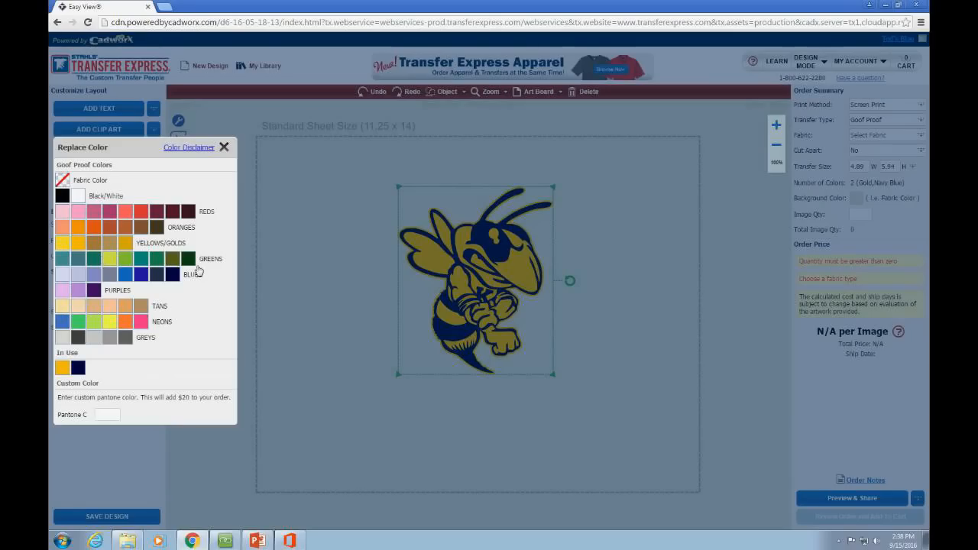
click(62, 195)
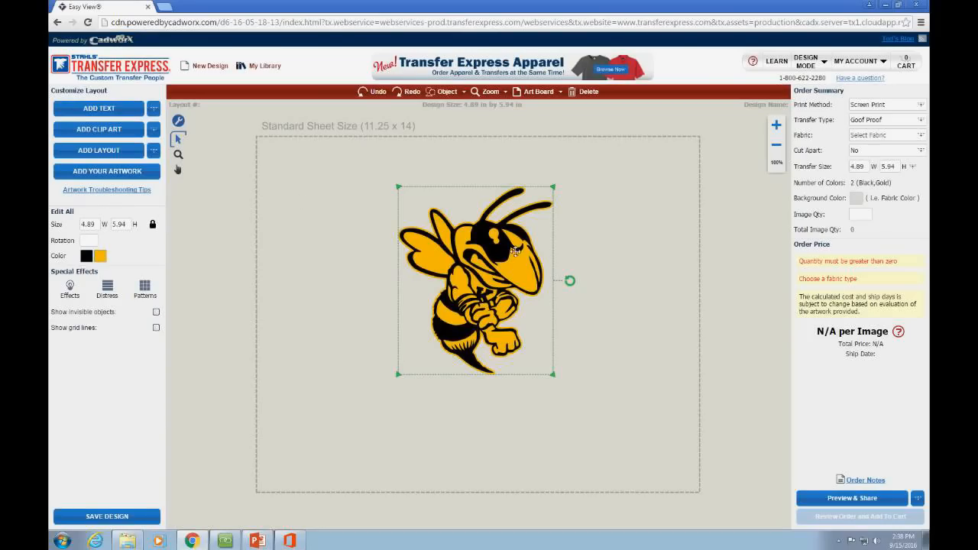
click(104, 257)
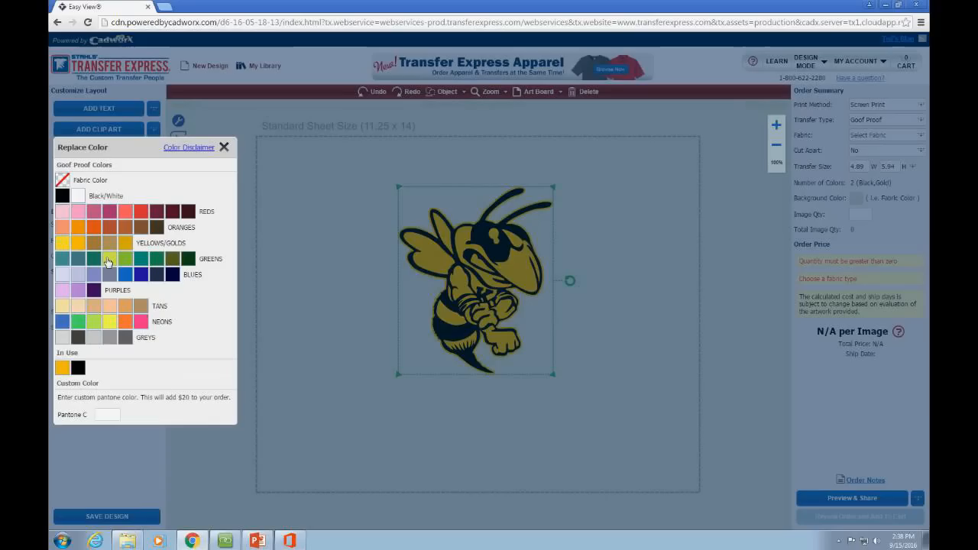
click(78, 197)
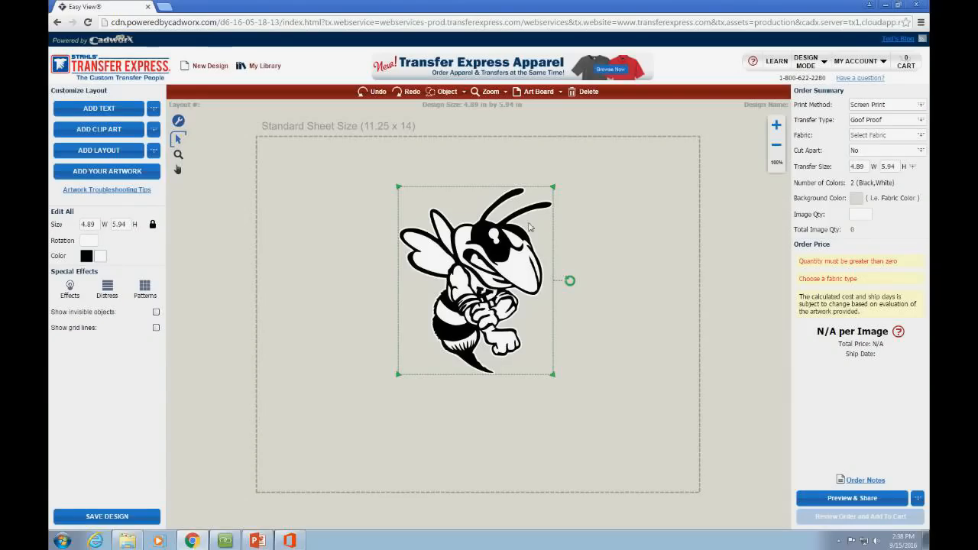
click(367, 340)
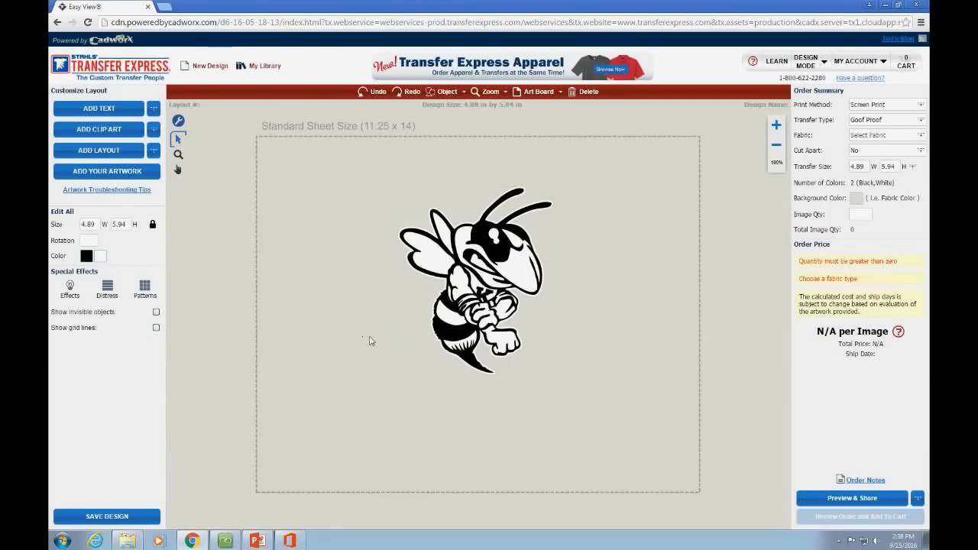
click(440, 250)
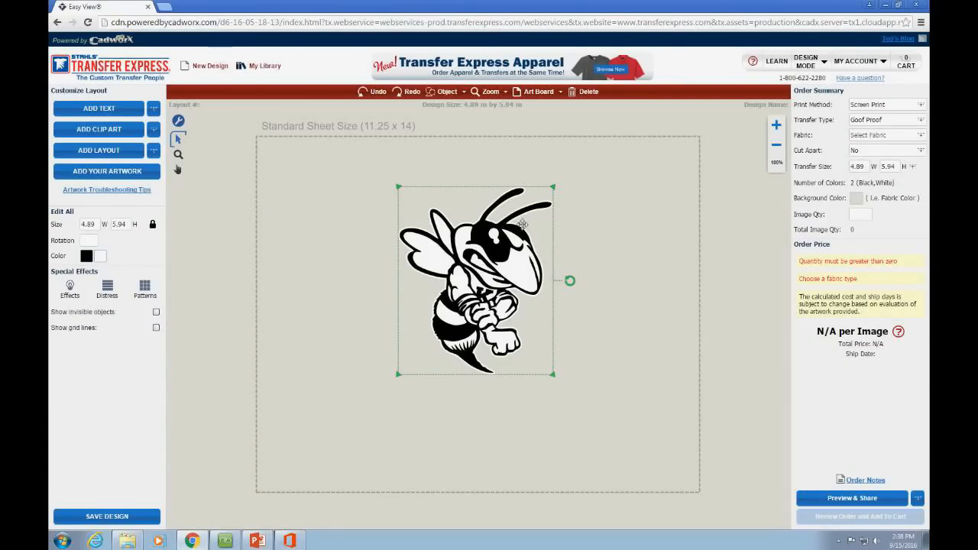
Step: Drag the black-and-white hornet up and to the right, deselect it, and start Add Your Artwork
click(294, 229)
click(498, 266)
drag(489, 286, 536, 256)
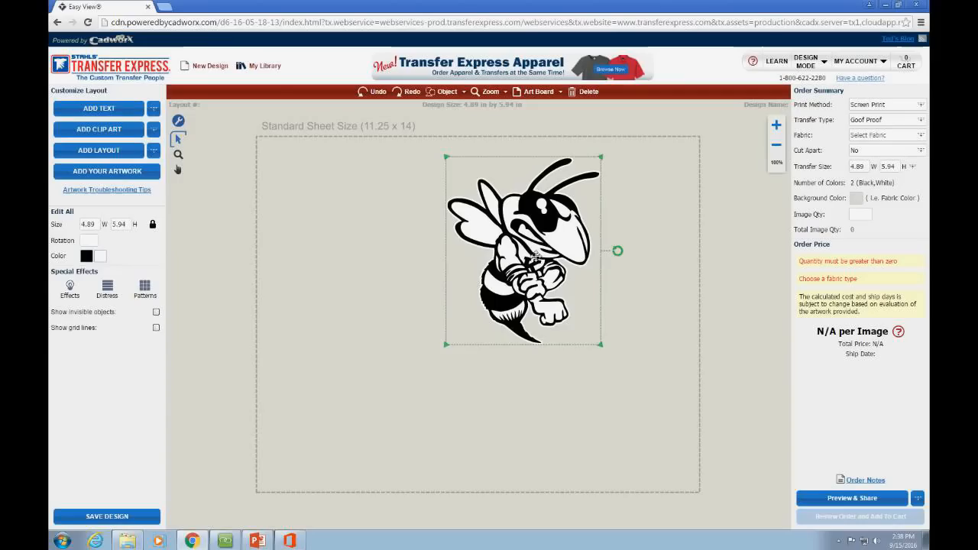
click(376, 247)
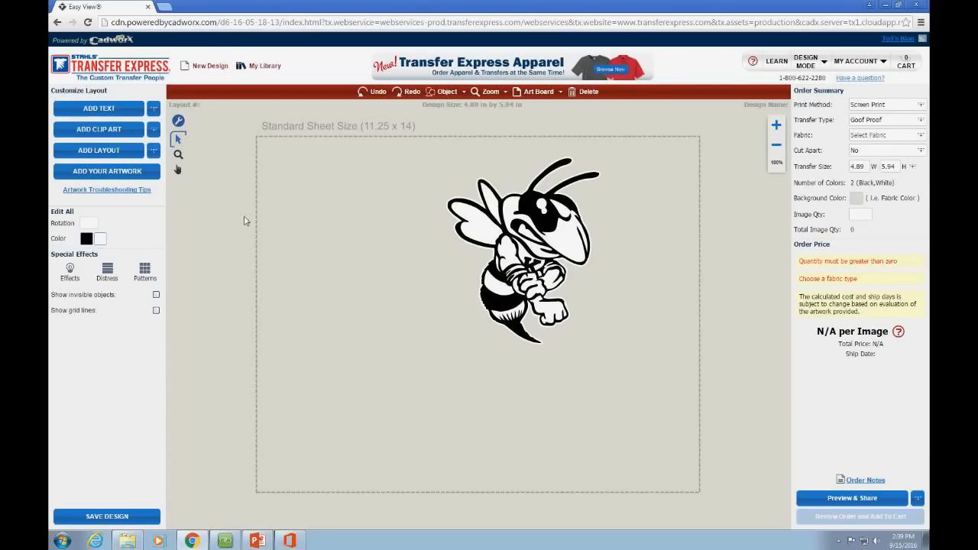
click(132, 171)
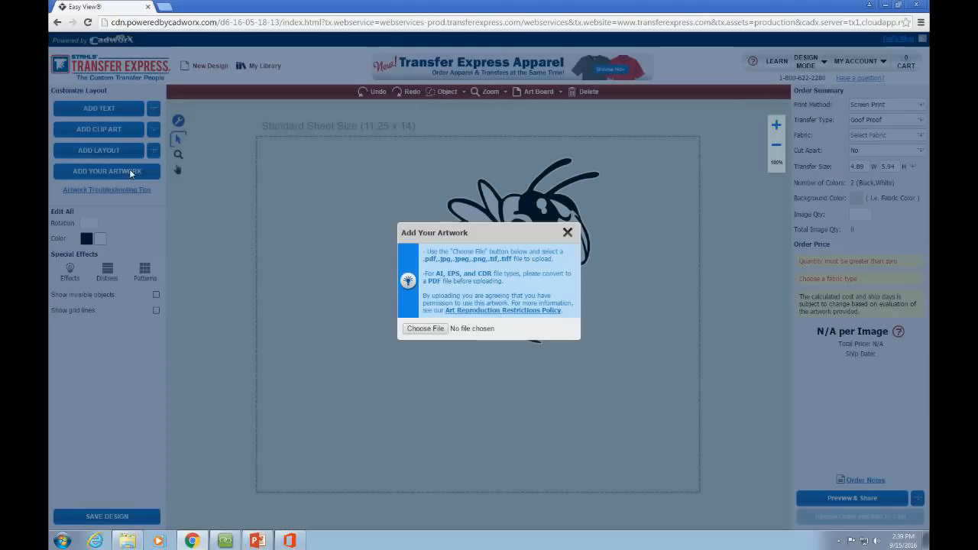
Step: Upload Hornet.jpg as new artwork
click(426, 329)
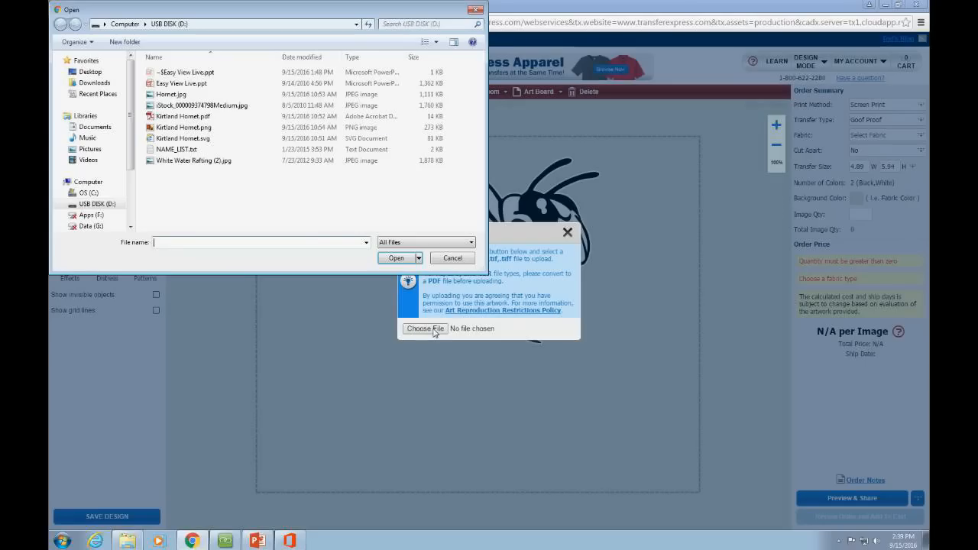
click(198, 95)
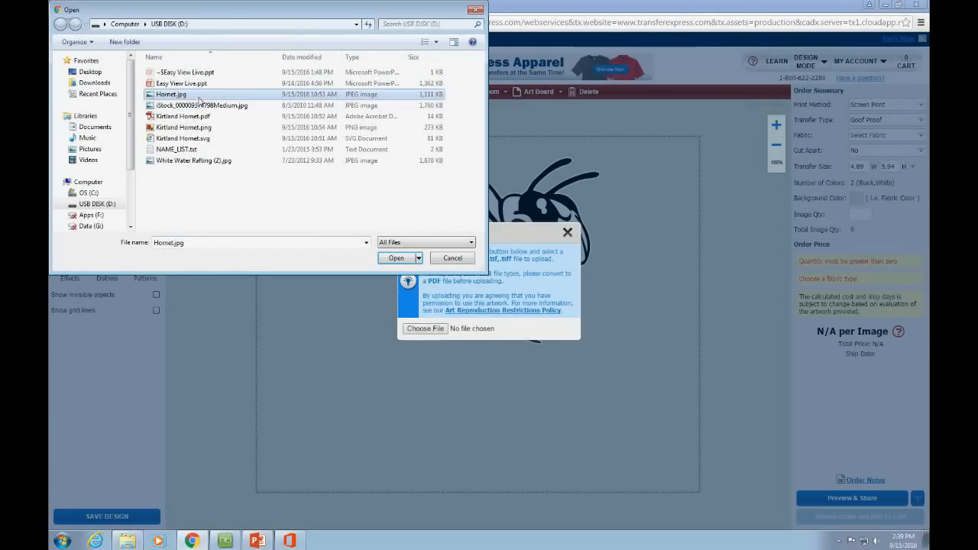
click(391, 259)
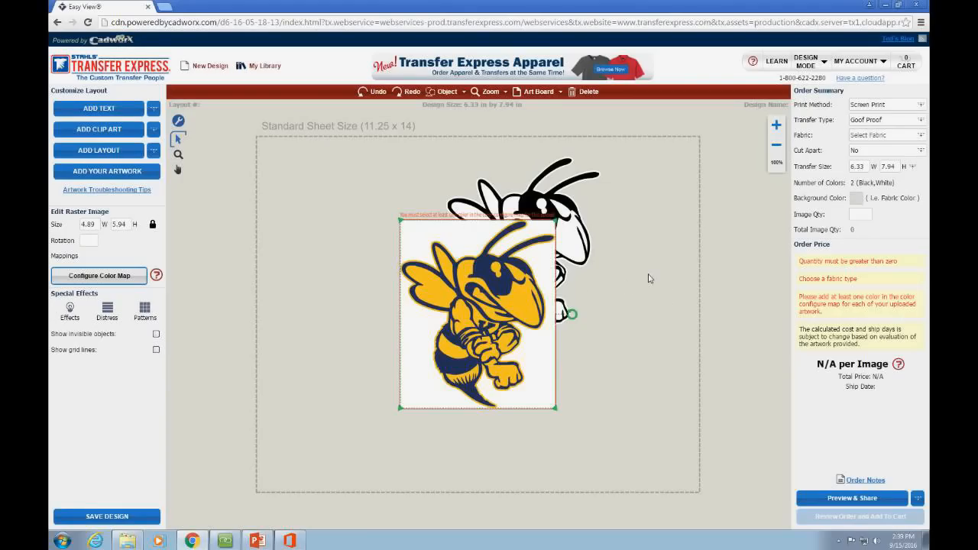
Step: Position the colour hornet near the top, left of the black-and-white hornet
drag(497, 294, 379, 333)
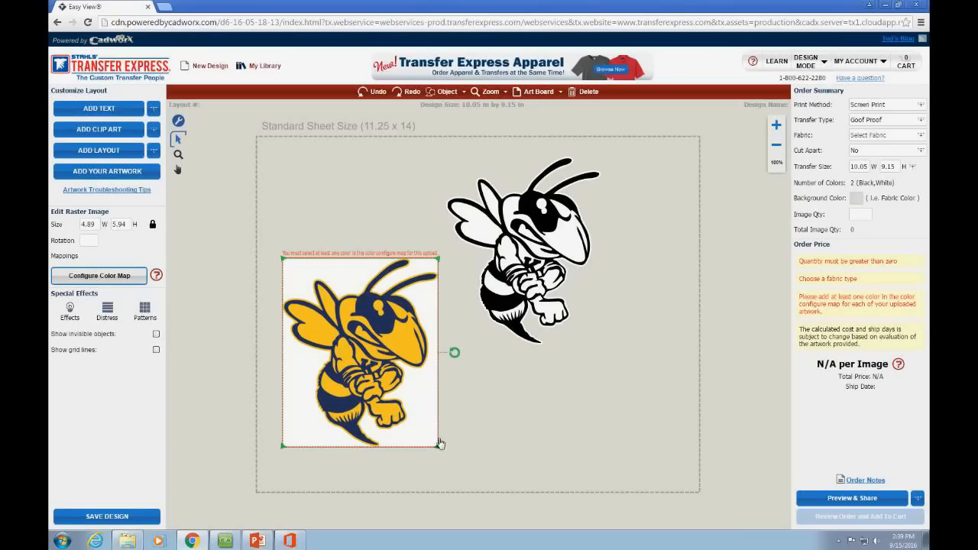
drag(425, 342, 424, 237)
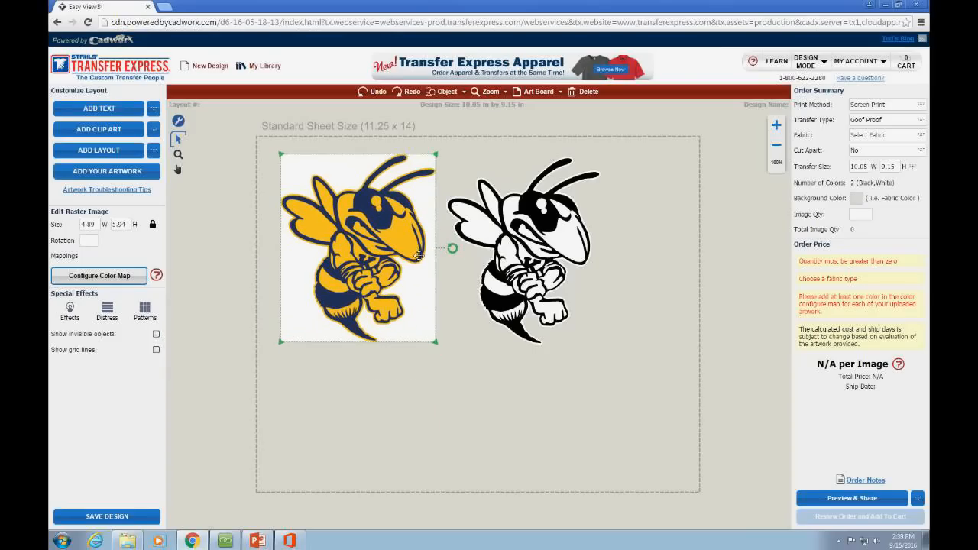
click(446, 354)
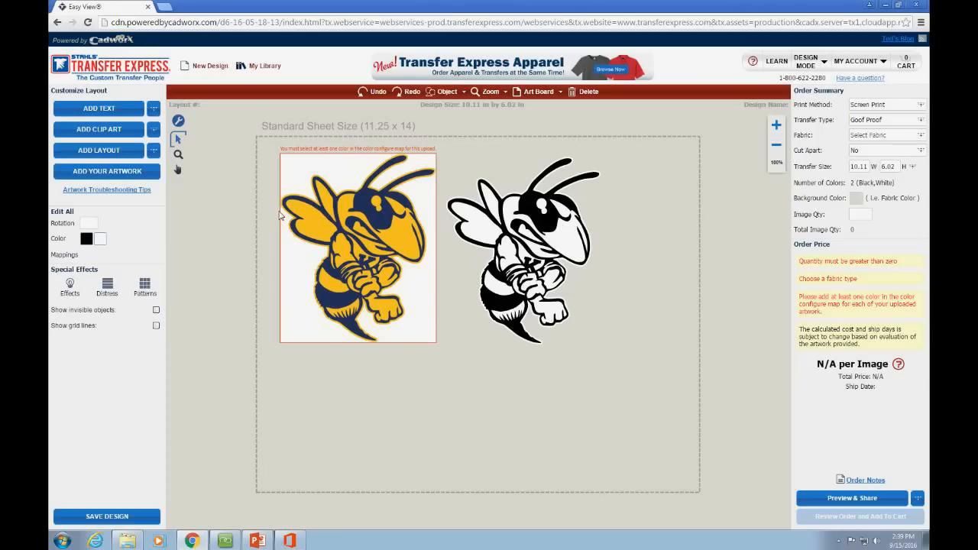
click(299, 246)
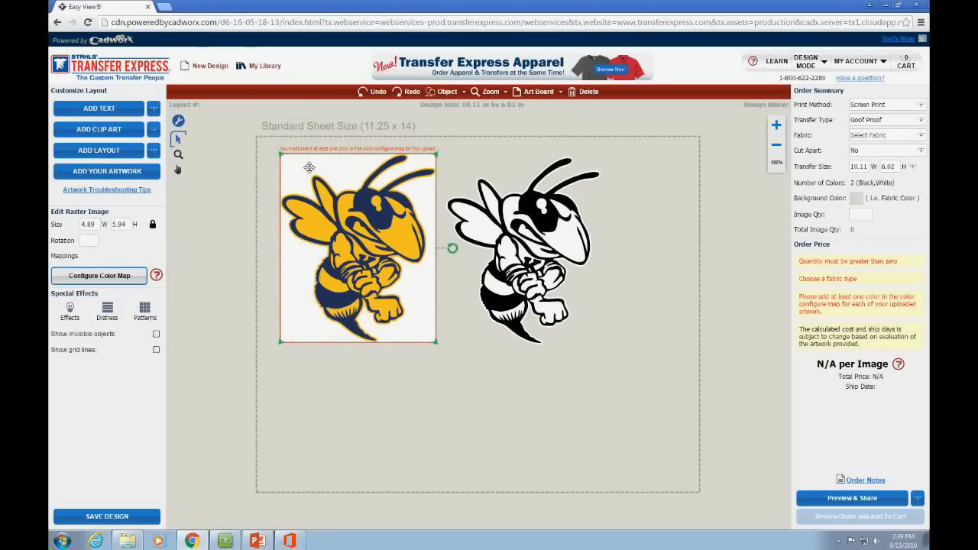
drag(363, 195, 358, 196)
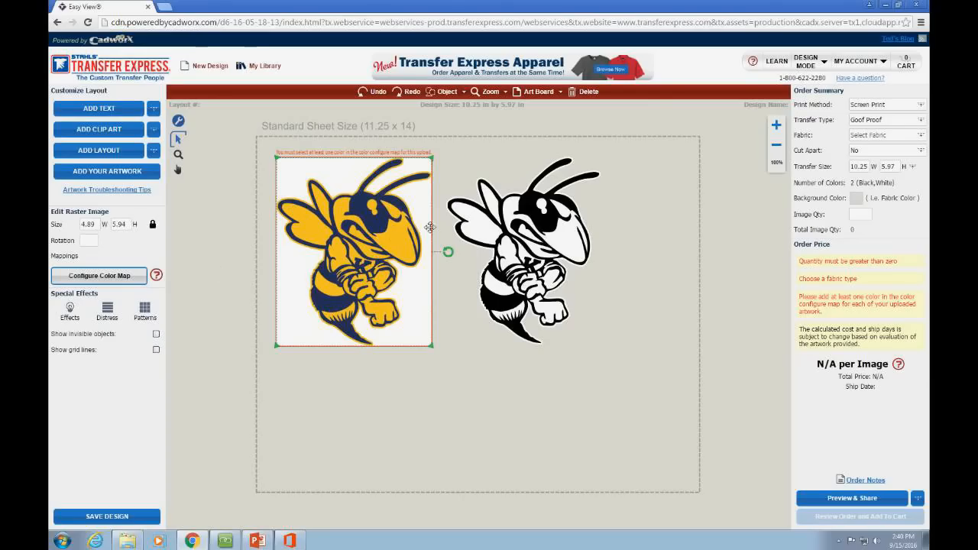
click(122, 279)
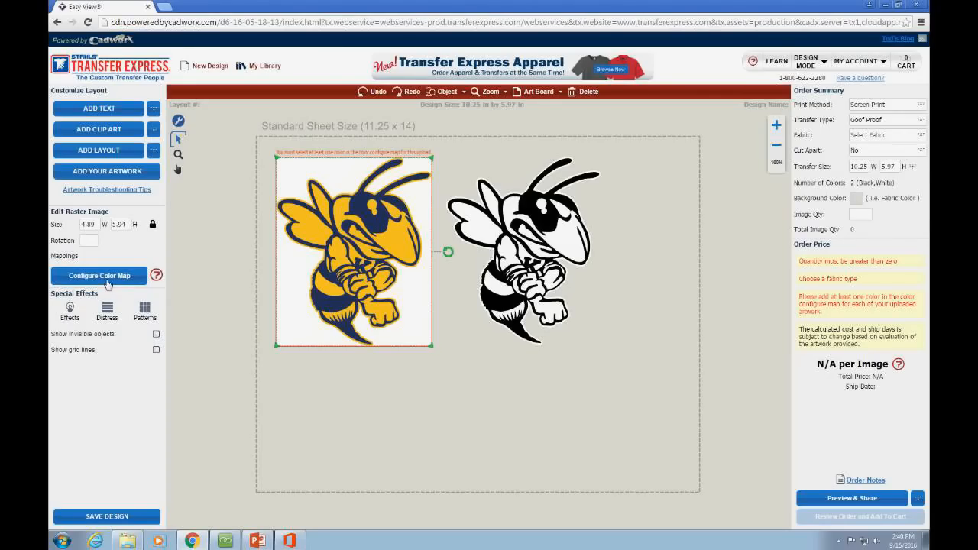
Step: Map the colour hornet's navy and yellow areas to navy and gold print colours
click(107, 284)
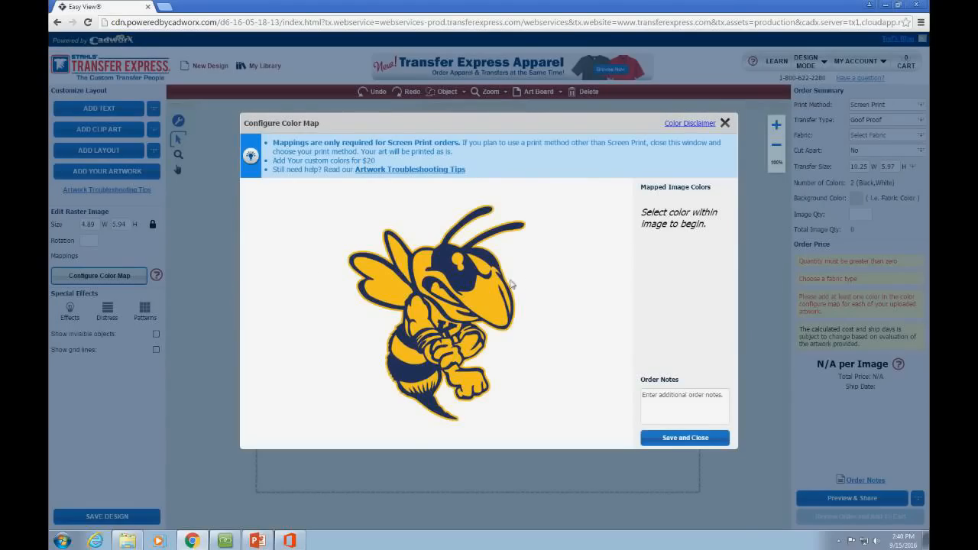
click(464, 282)
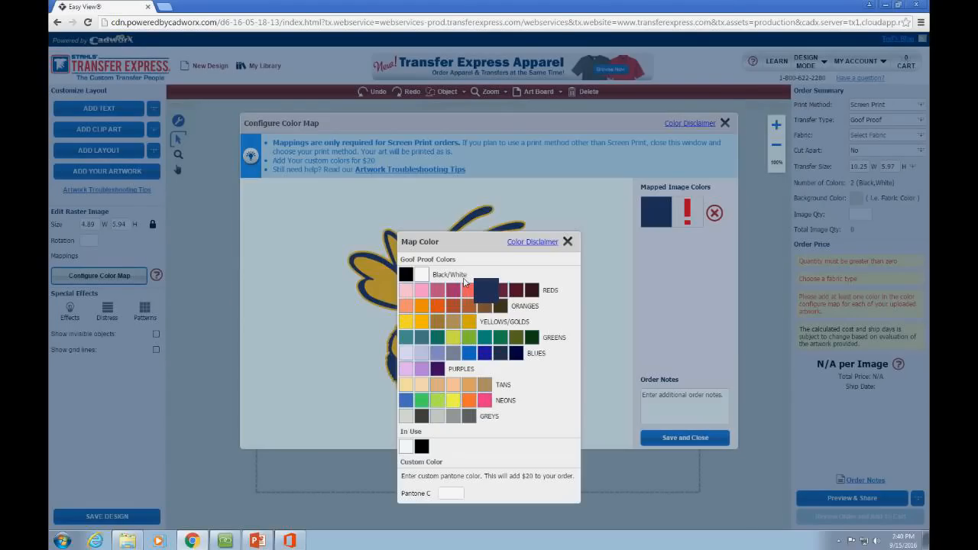
drag(464, 283, 519, 361)
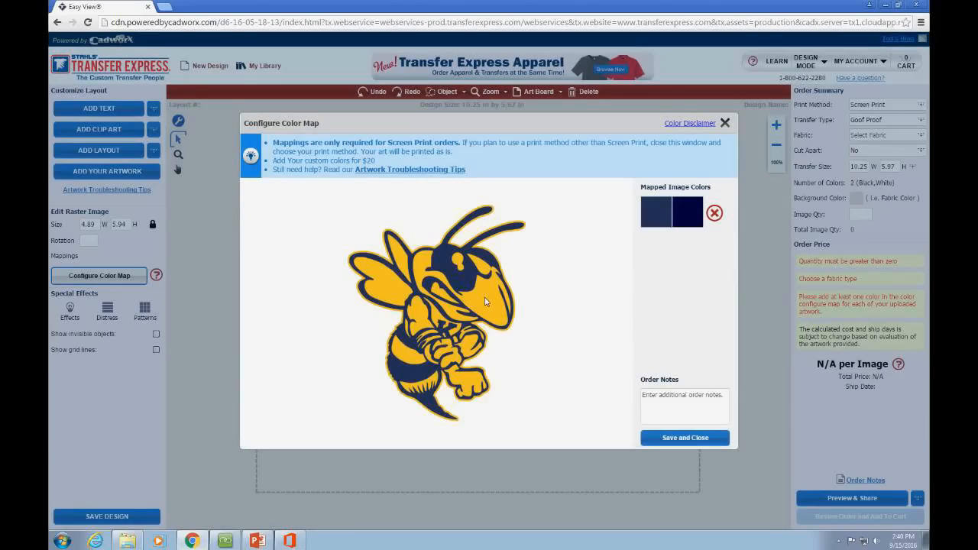
drag(485, 302, 421, 325)
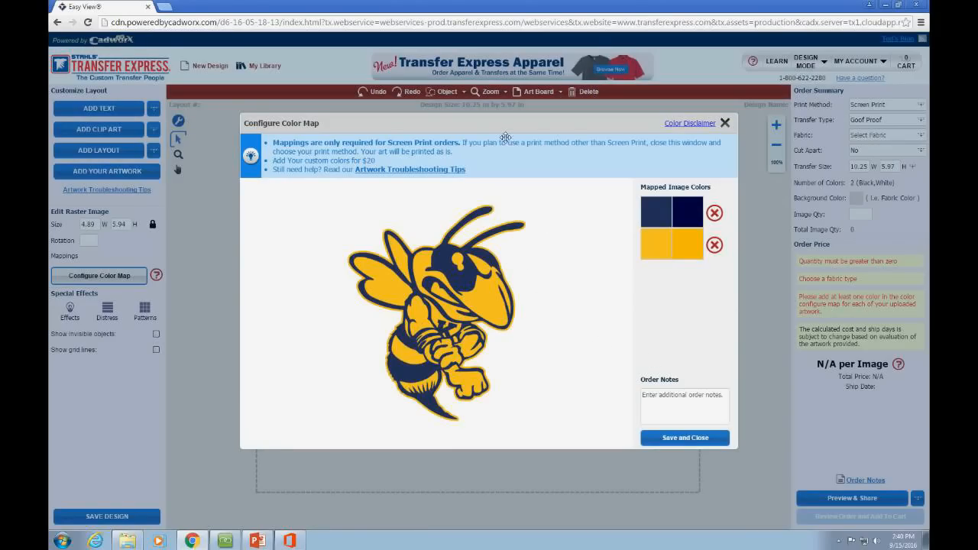
drag(499, 131, 634, 143)
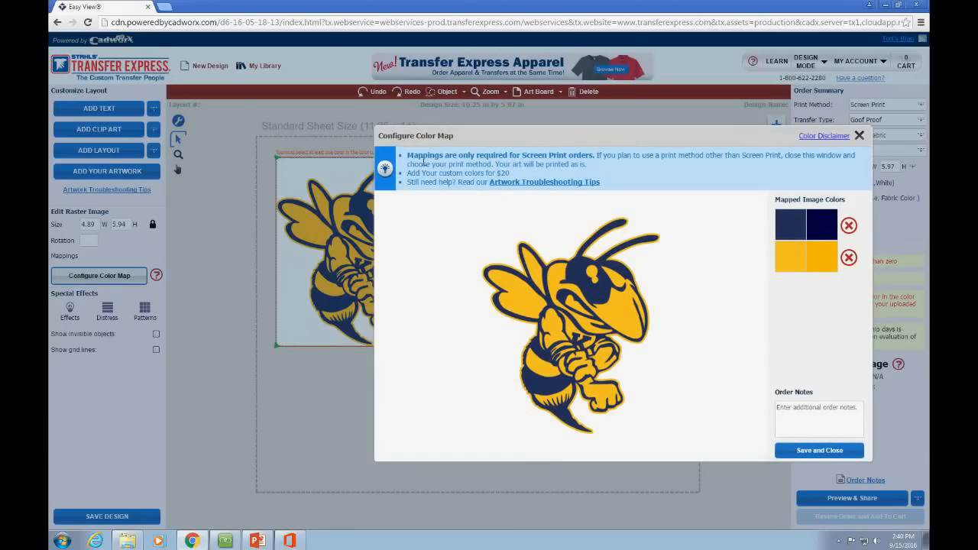
drag(516, 140, 392, 120)
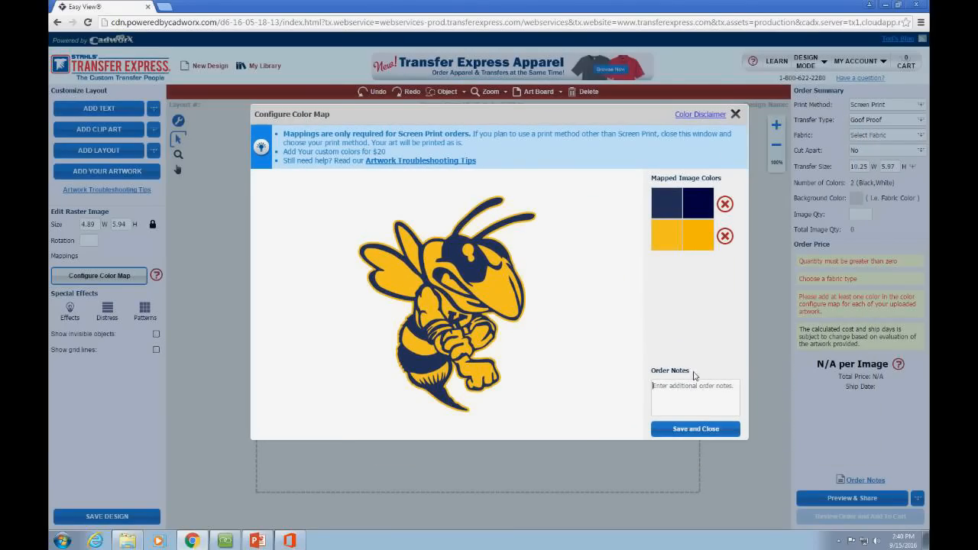
Step: Add the order note 'Please remove white box around de' and save the colour map
click(698, 405)
text(P)
text(lease remove white box around design)
click(695, 429)
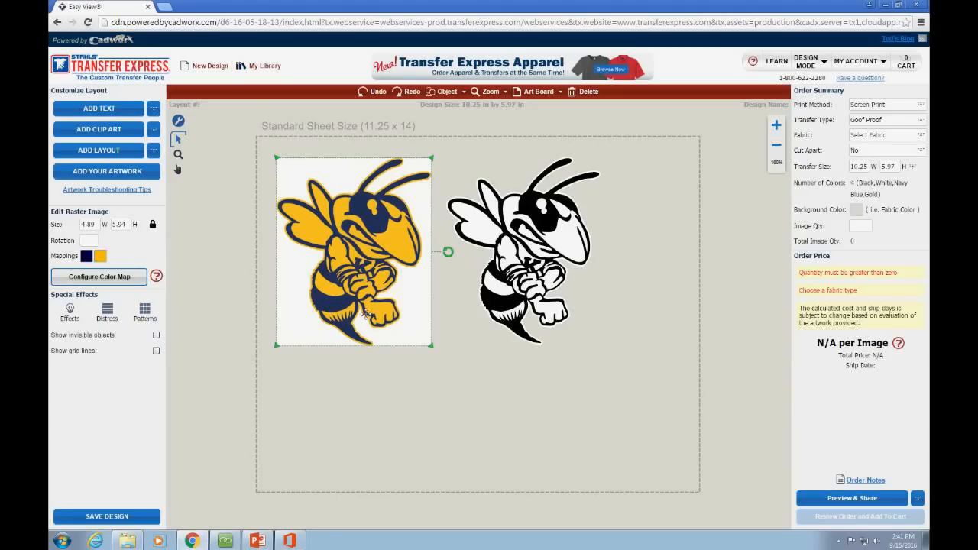
Step: Clear the selection and upload Kirtland Hornet.png as new artwork
click(531, 431)
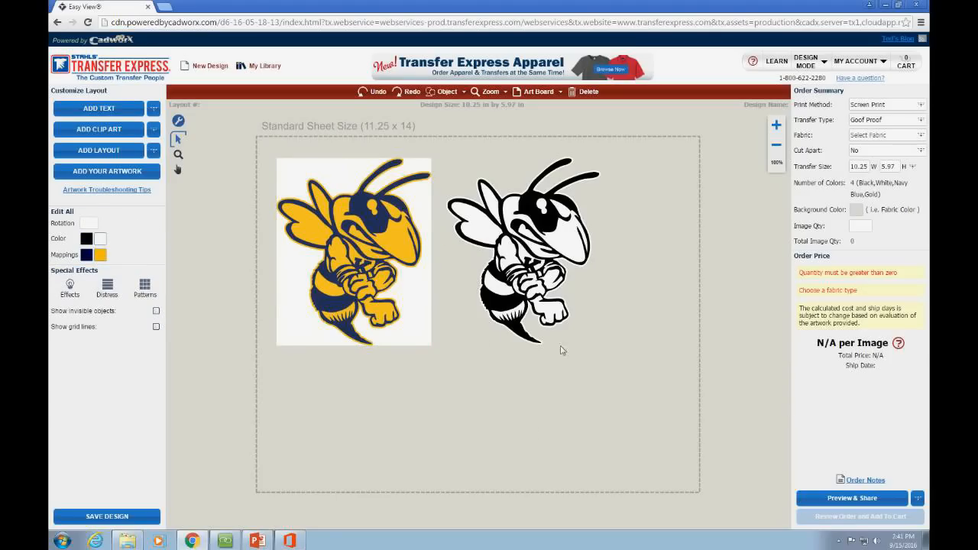
click(404, 277)
click(432, 382)
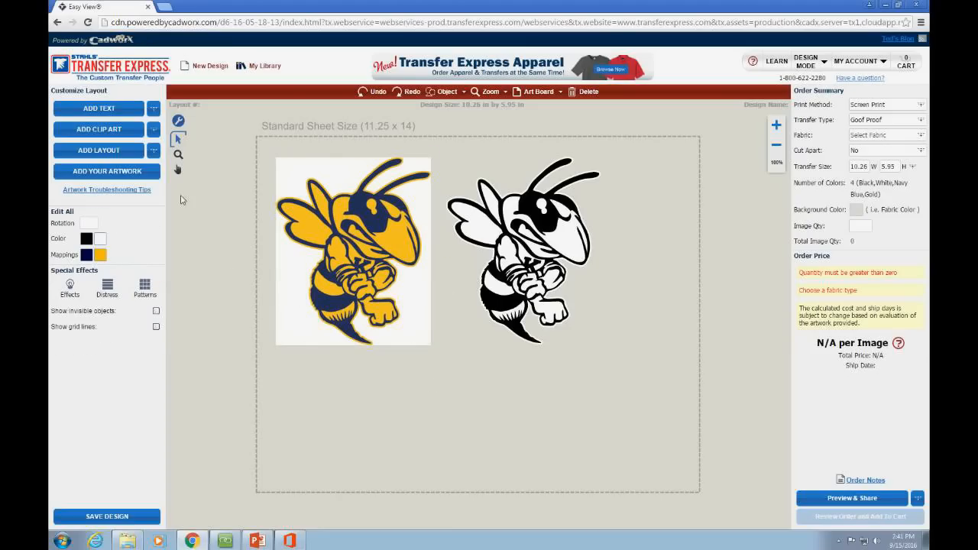
click(130, 178)
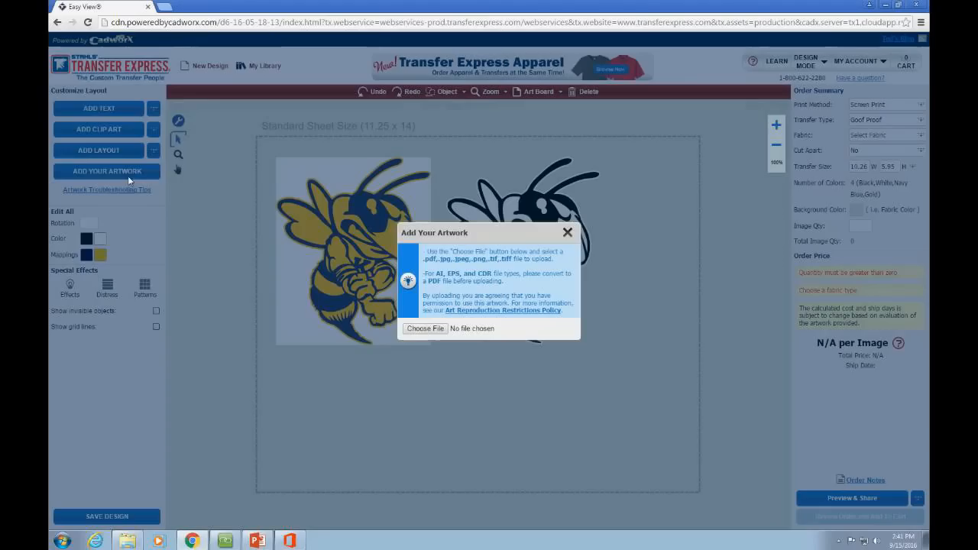
click(417, 329)
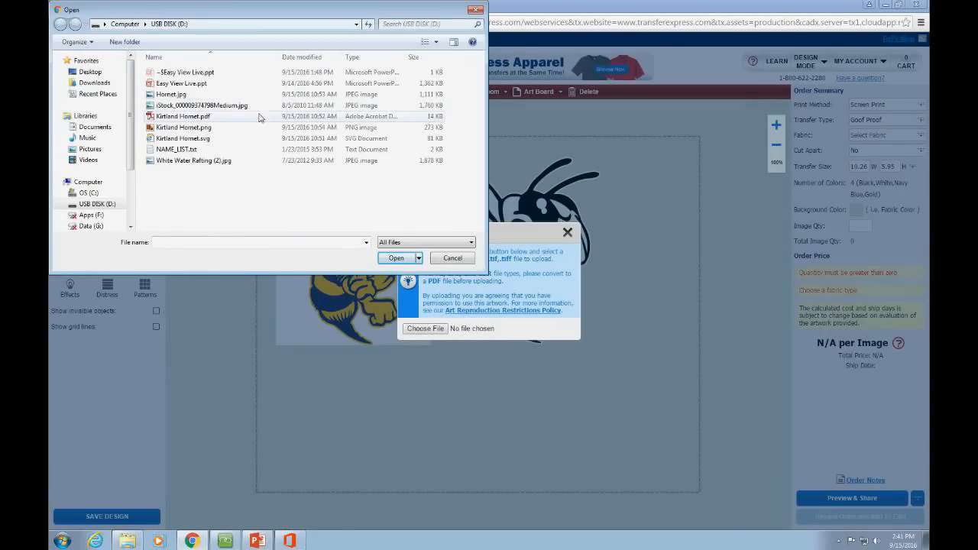
click(194, 128)
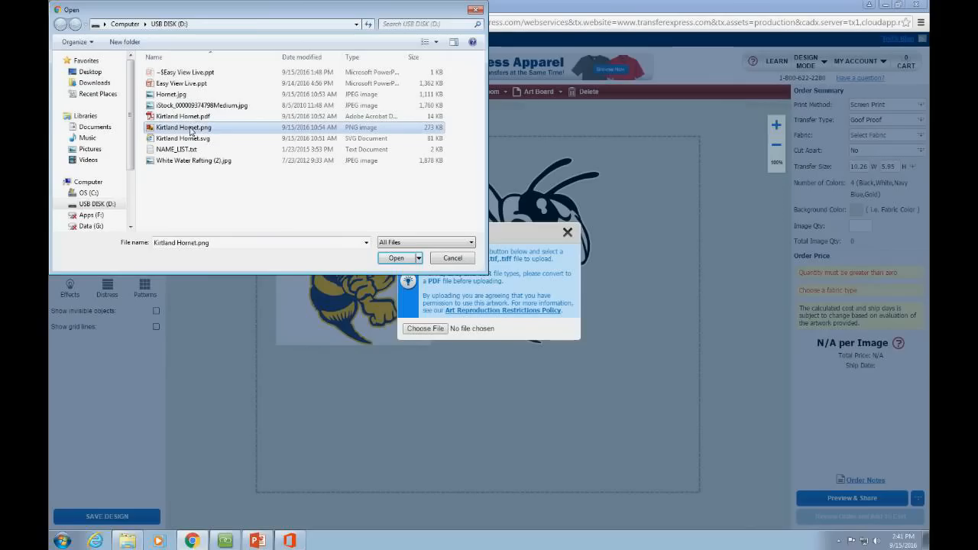
click(396, 258)
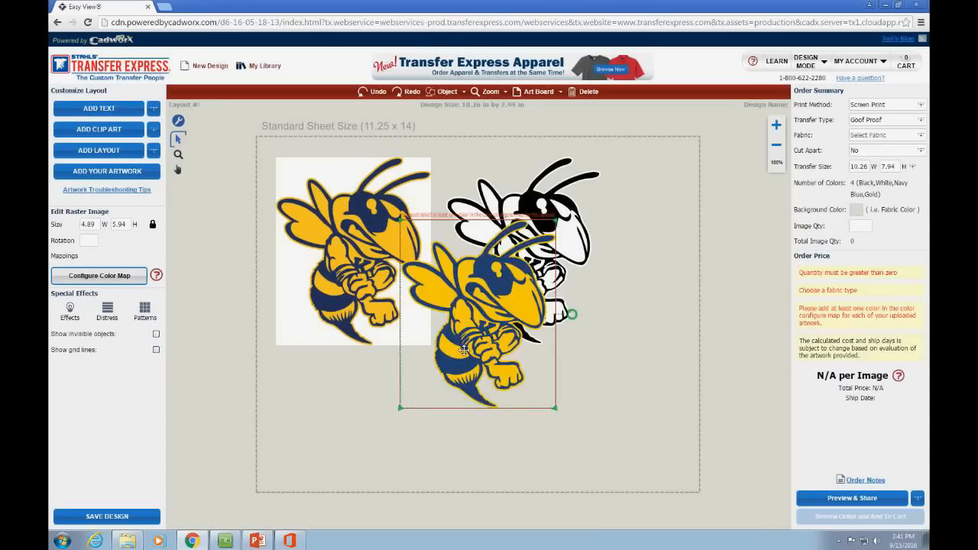
Step: Rearrange and shrink the two colour hornets, moving the black-and-white hornet right and down
drag(381, 214, 362, 188)
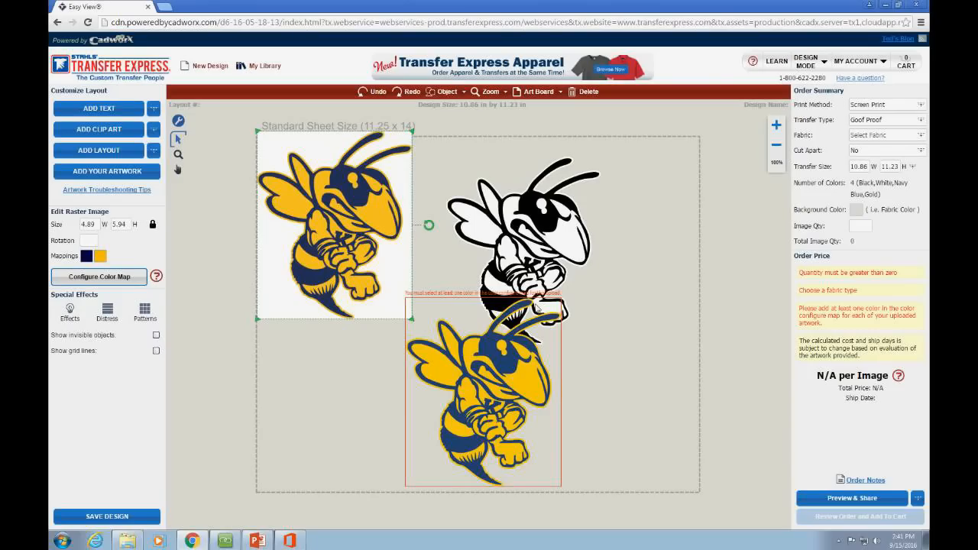
drag(551, 309, 666, 282)
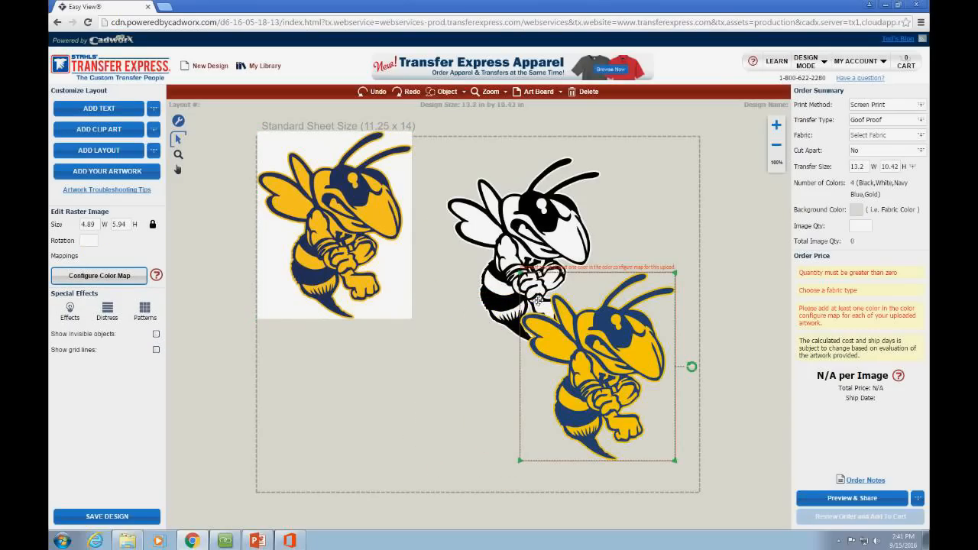
click(395, 273)
click(594, 378)
drag(625, 373, 474, 371)
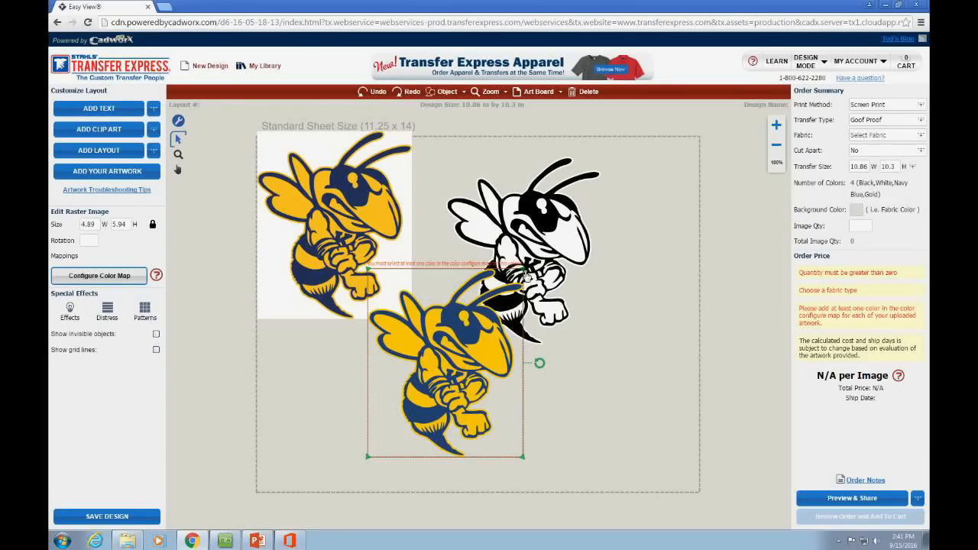
drag(524, 271, 492, 322)
drag(473, 360, 475, 385)
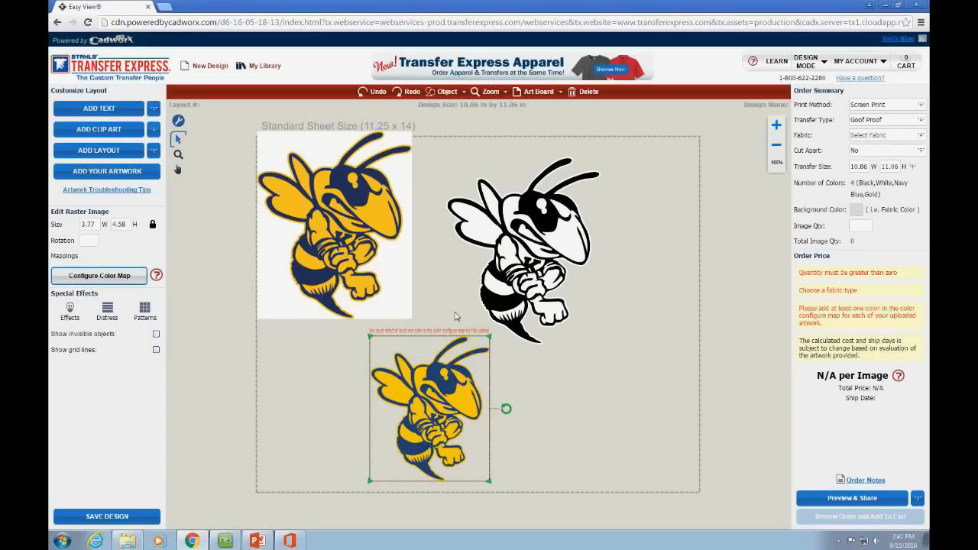
drag(396, 307, 315, 250)
drag(278, 218, 274, 292)
drag(387, 391, 377, 307)
drag(440, 309, 424, 309)
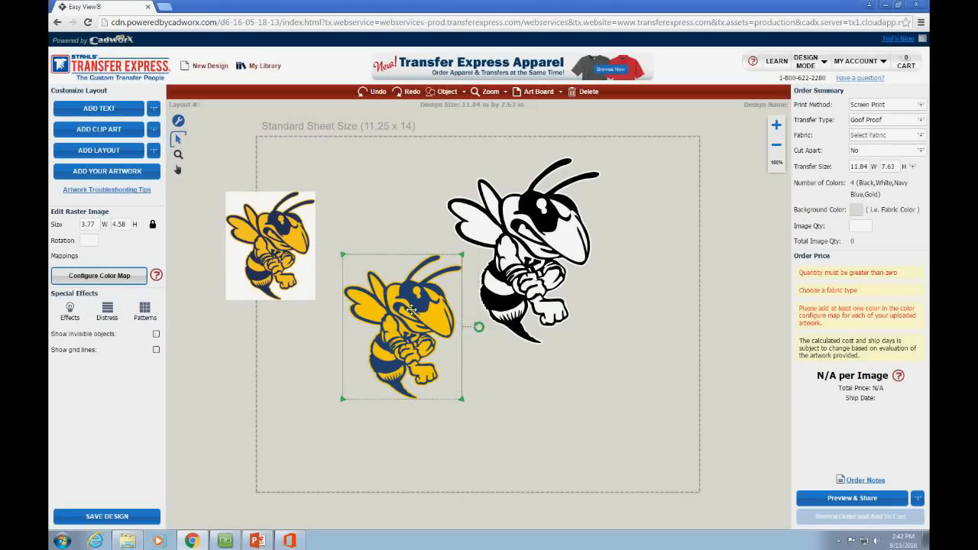
drag(521, 265, 573, 299)
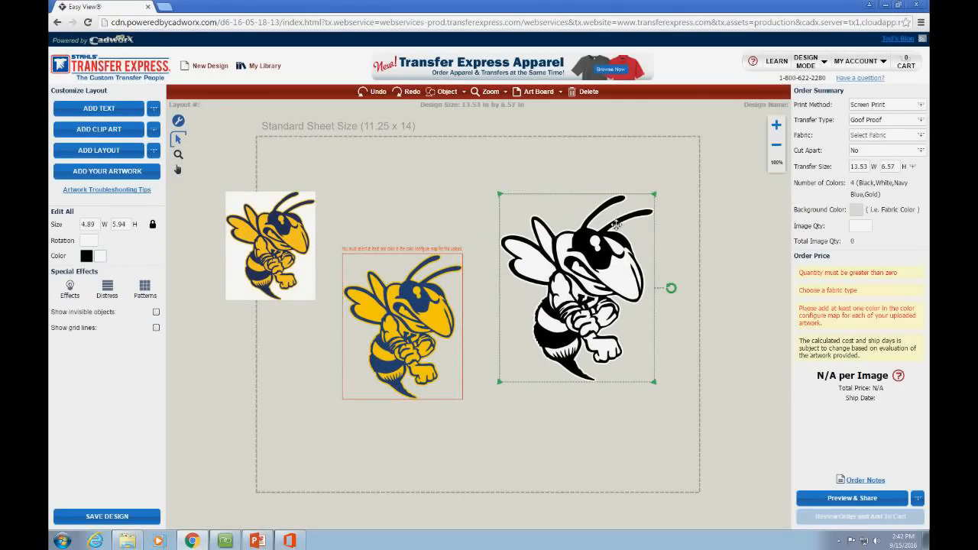
Step: Delete the left colour hornet and the middle yellow hornet
click(419, 303)
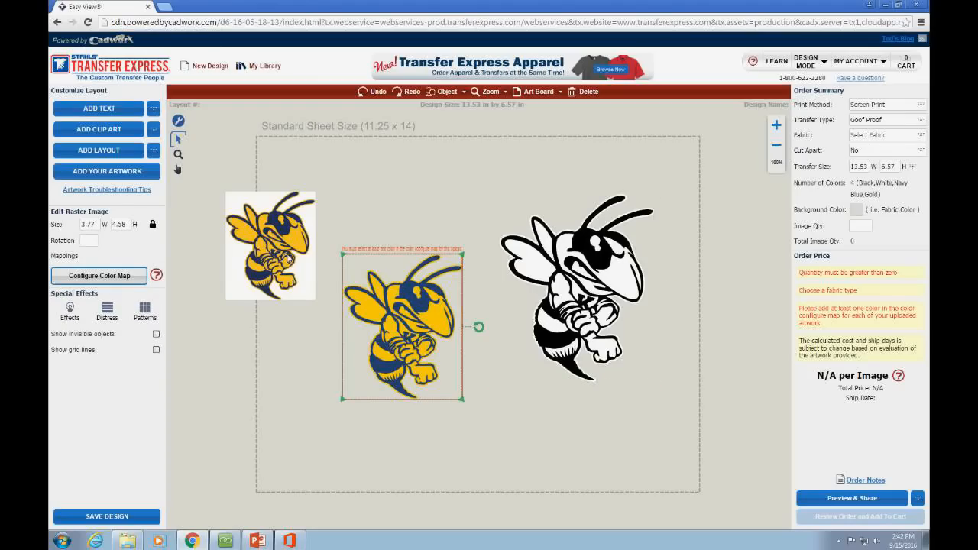
click(289, 260)
key(Delete)
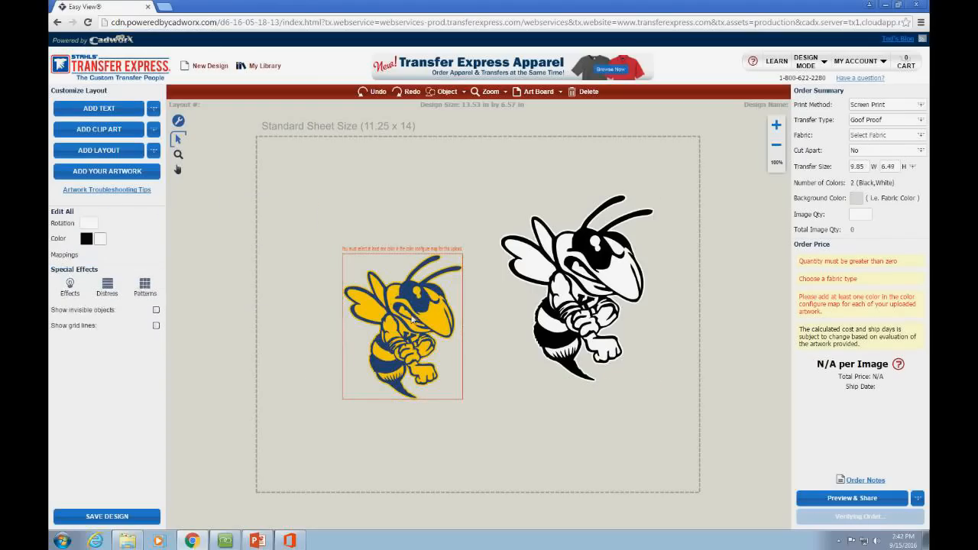
click(420, 311)
key(Delete)
Step: Centre the black-and-white hornet on the sheet and enlarge it to 5.55 x 6.74 in
click(586, 304)
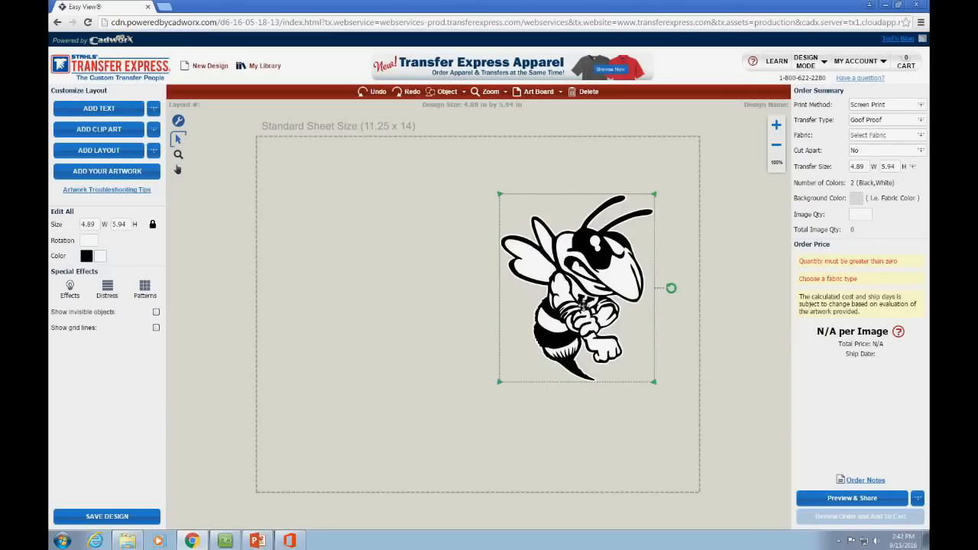
drag(586, 304, 486, 306)
drag(556, 386, 590, 423)
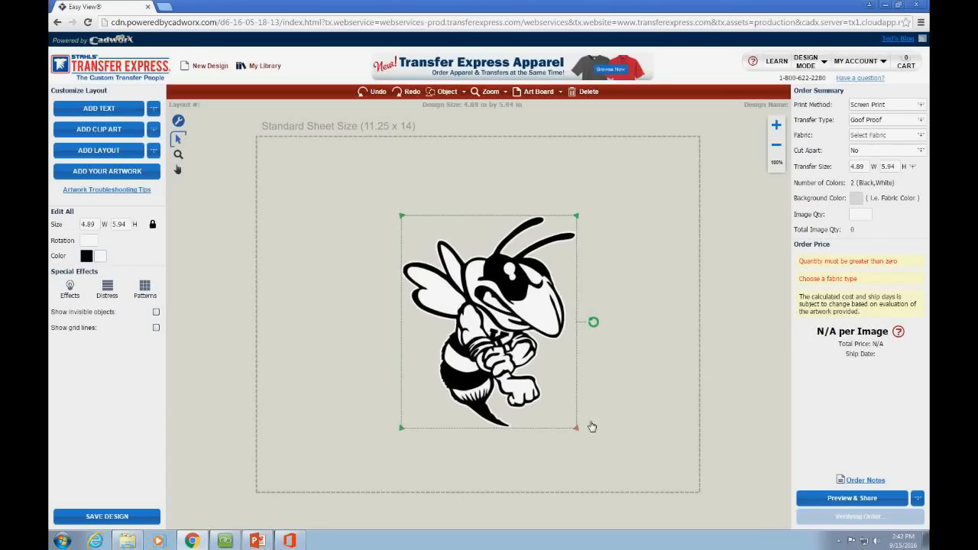
click(527, 364)
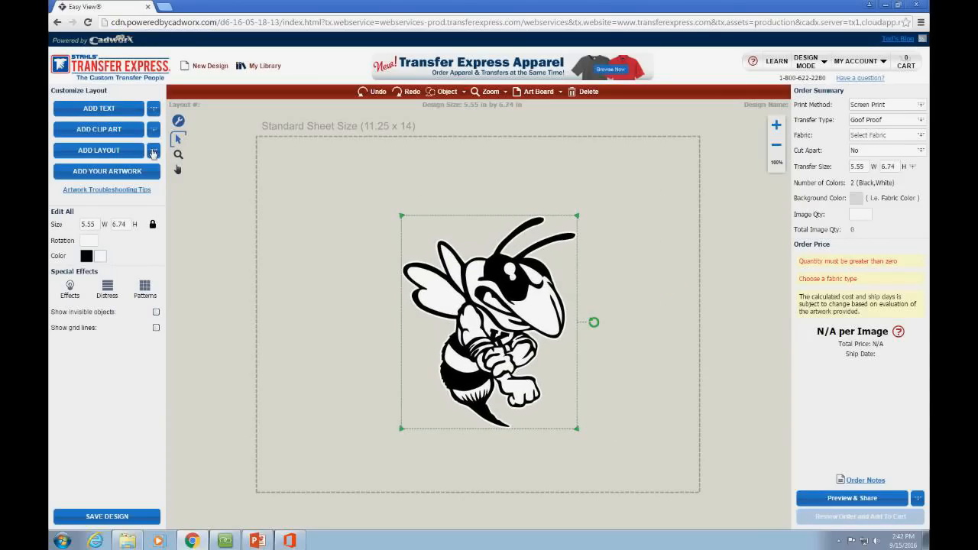
Step: Open the Idea Bank layouts filtered to the Sports > Football category
click(153, 151)
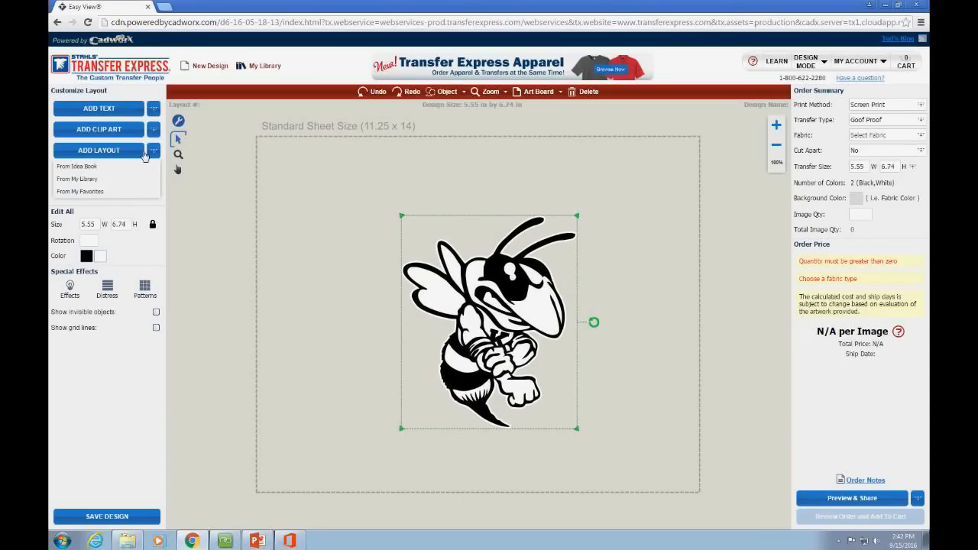
click(87, 168)
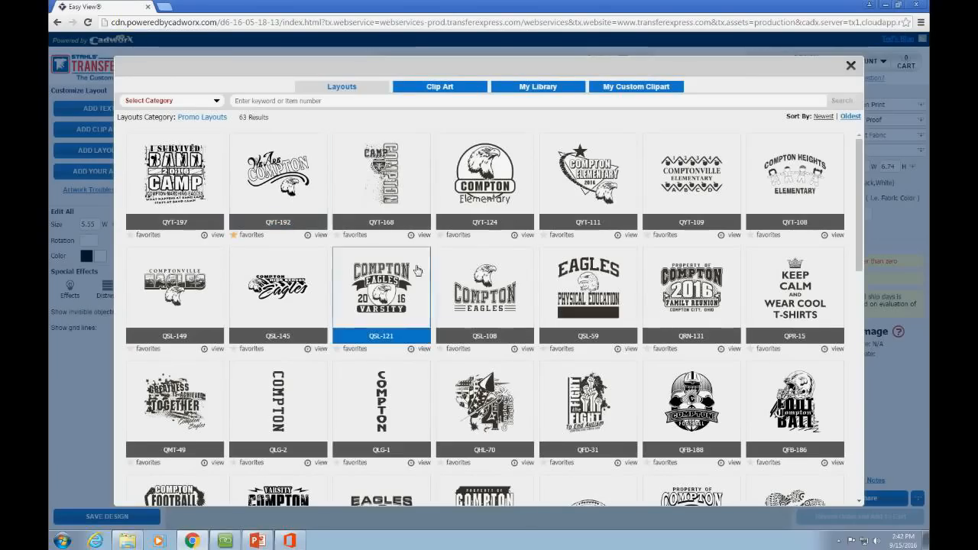
scroll(687, 283, down, 5)
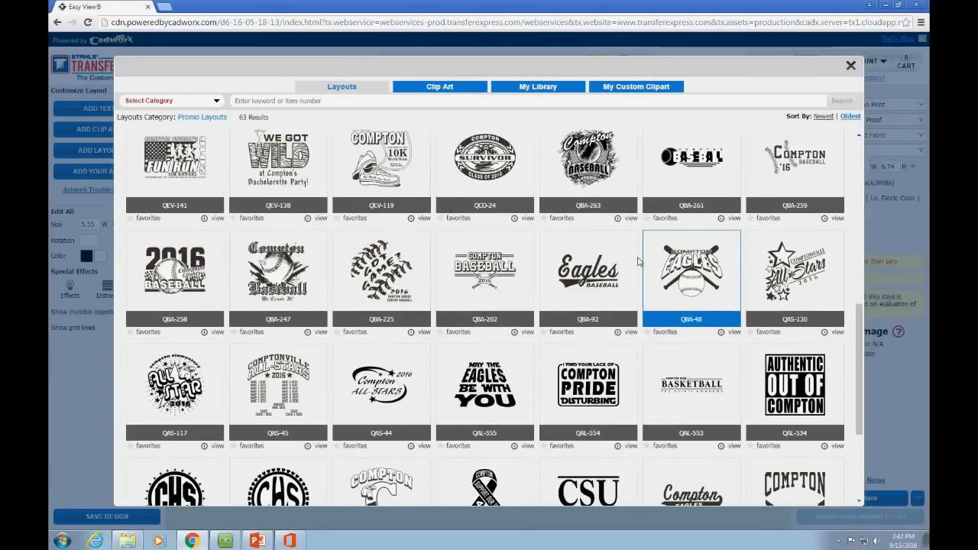
scroll(638, 261, down, 3)
click(169, 100)
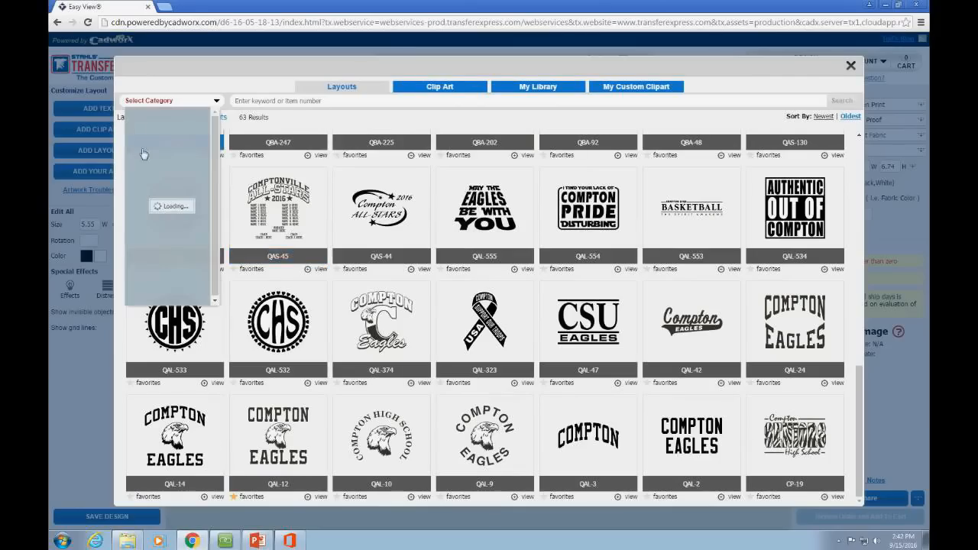
mouse_move(141, 149)
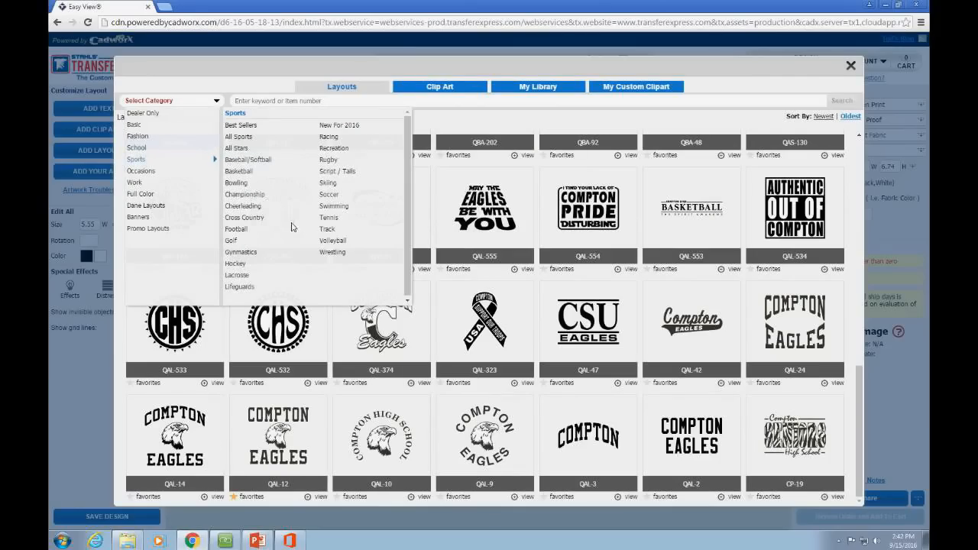
click(236, 229)
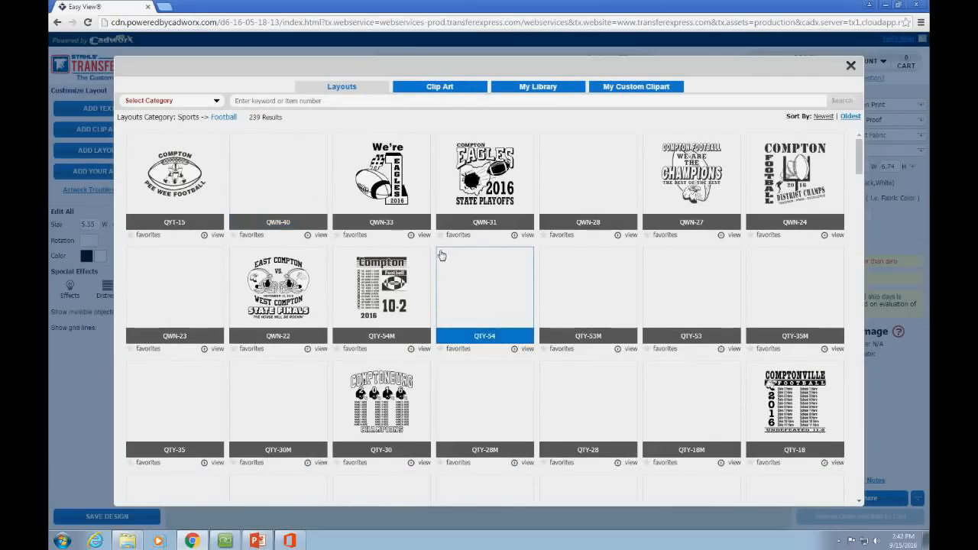
Step: Place the Compton Eagles Football helmet layout on the sheet
scroll(475, 264, down, 3)
scroll(375, 264, down, 5)
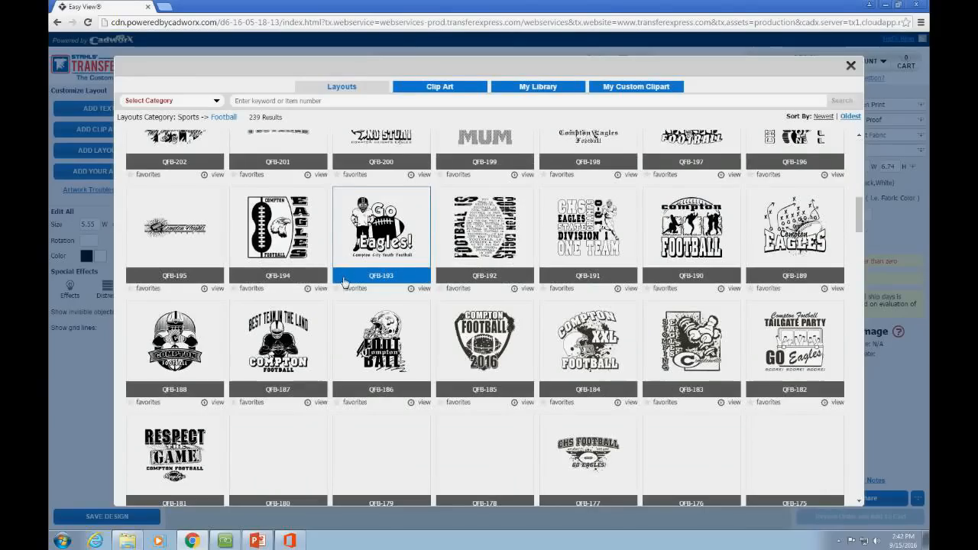
scroll(365, 274, down, 1)
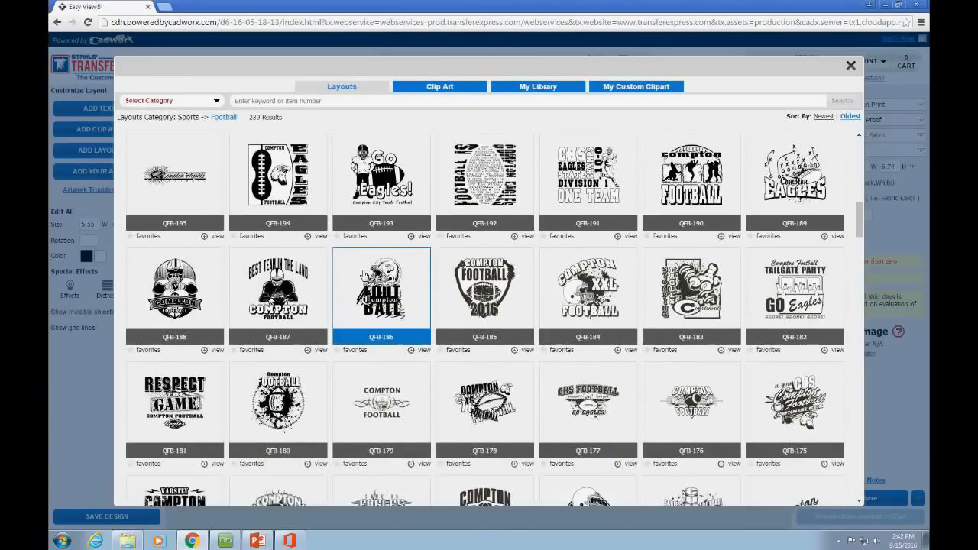
scroll(365, 274, down, 1)
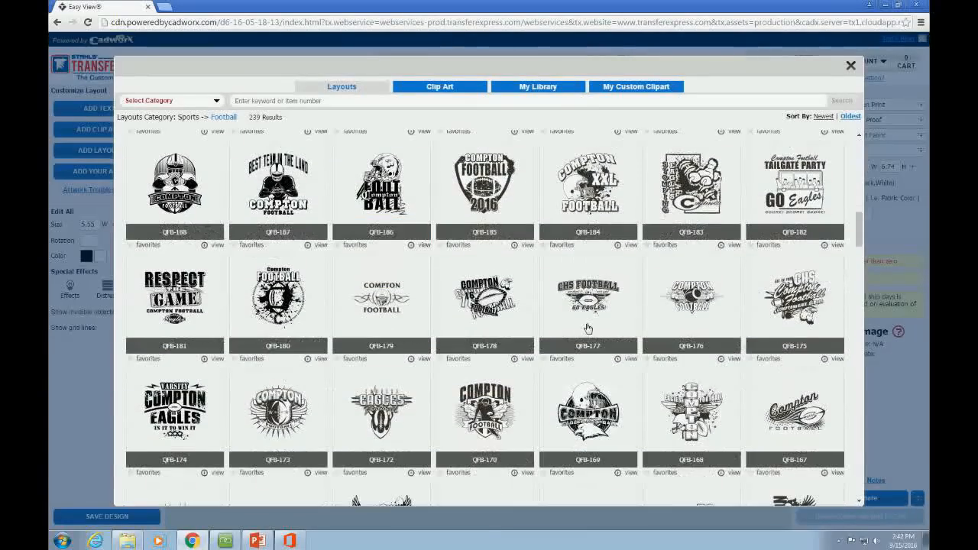
scroll(588, 328, down, 1)
click(850, 66)
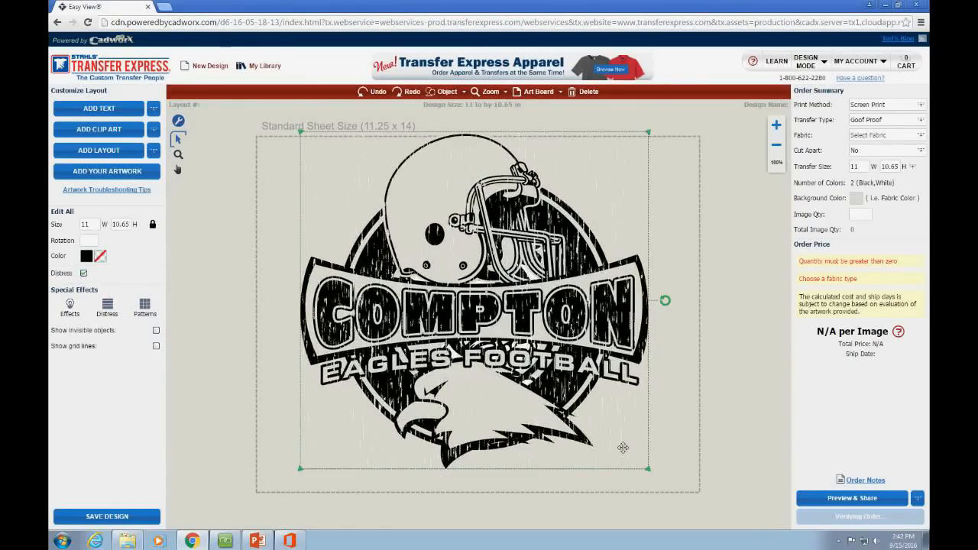
Step: Shrink the football logo, bring the hornet to the top, and shrink it over the logo
drag(648, 469, 508, 359)
click(566, 310)
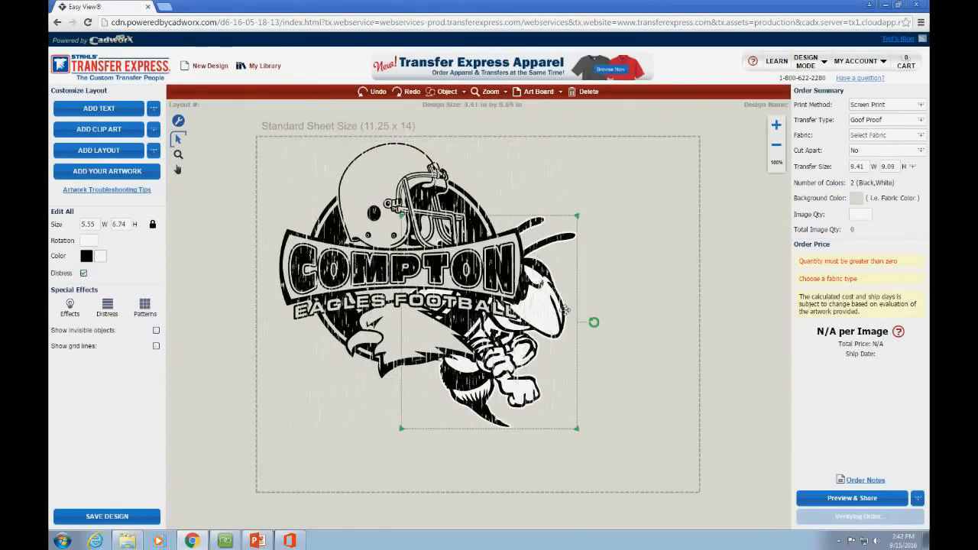
click(461, 93)
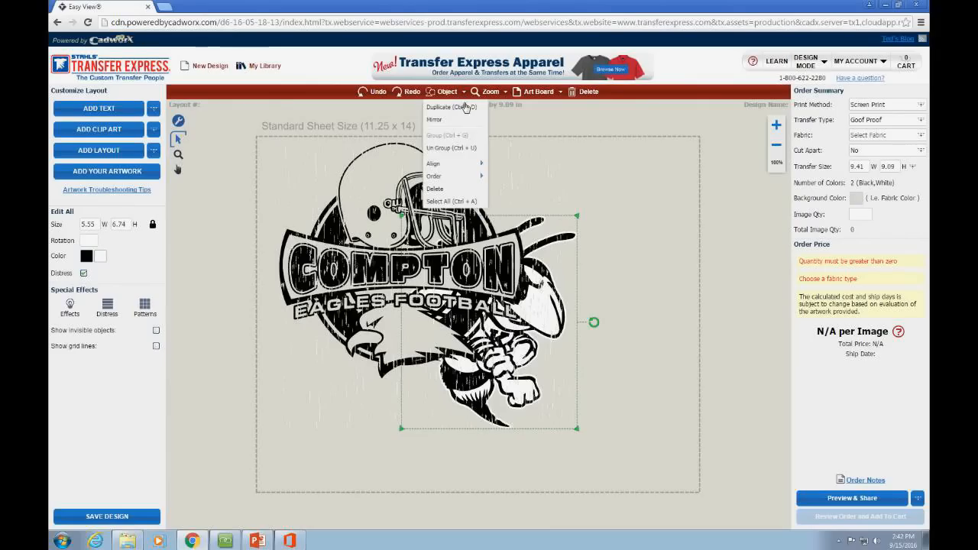
mouse_move(460, 176)
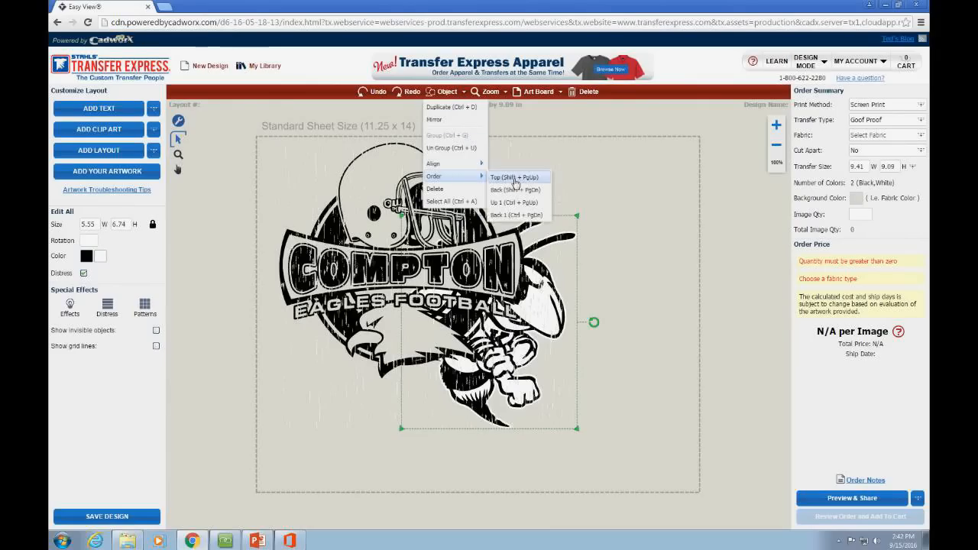
click(515, 178)
drag(498, 295, 413, 325)
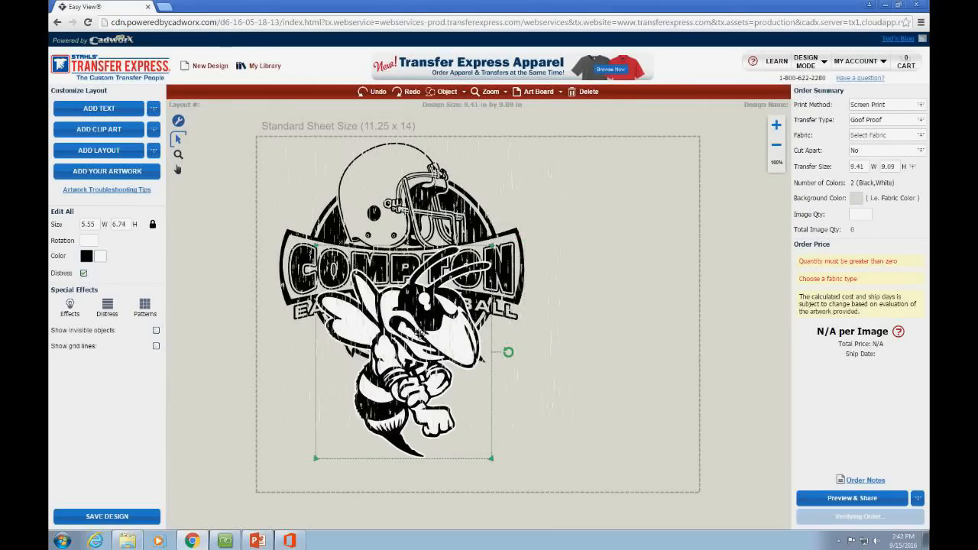
drag(492, 461, 419, 365)
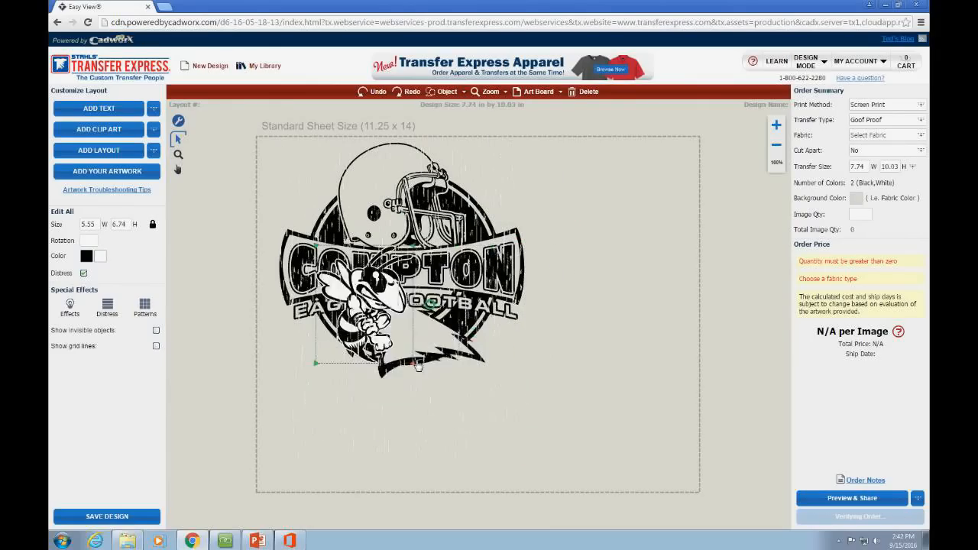
drag(379, 321, 405, 353)
Step: Delete the eagle clip art and nudge the hornet into place under COMPTON
click(474, 357)
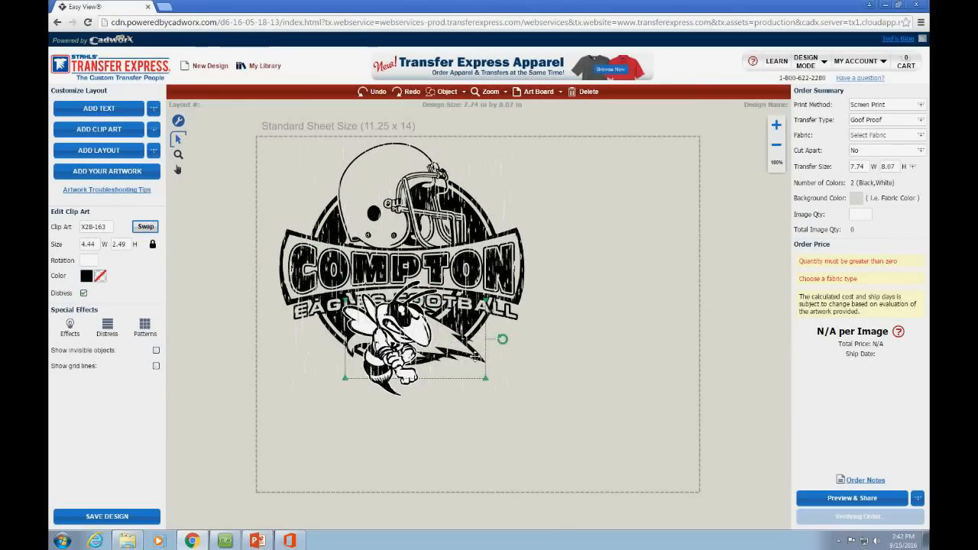
drag(475, 357, 583, 419)
key(Delete)
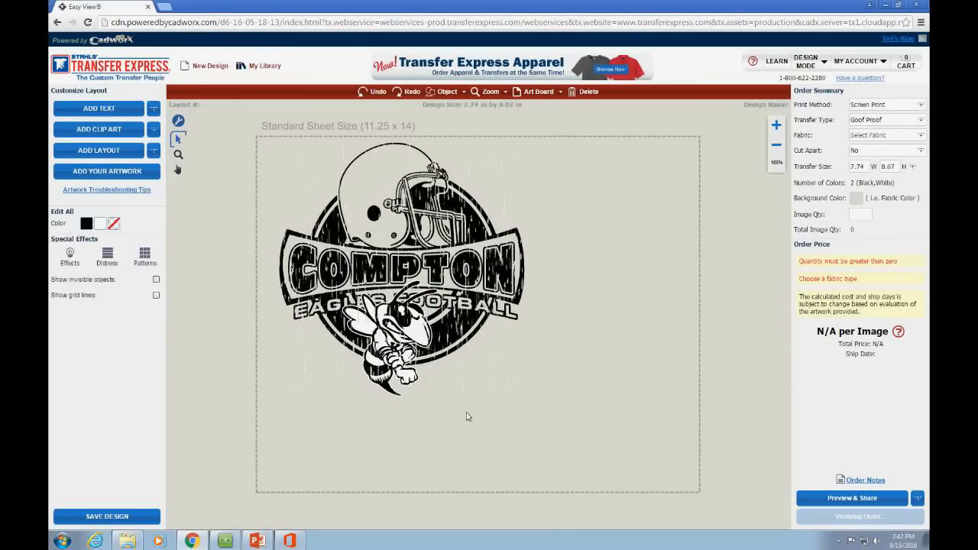
mouse_move(392, 353)
mouse_down()
mouse_move(400, 364)
mouse_move(400, 347)
mouse_move(404, 356)
mouse_up()
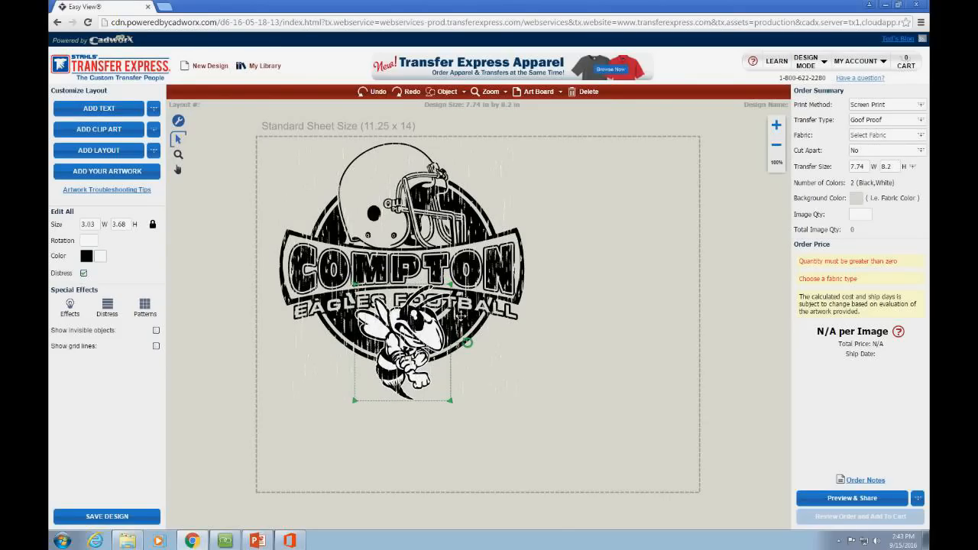
Step: Bring the EAGLES FOOTBALL text to the top in front of the hornet
click(504, 311)
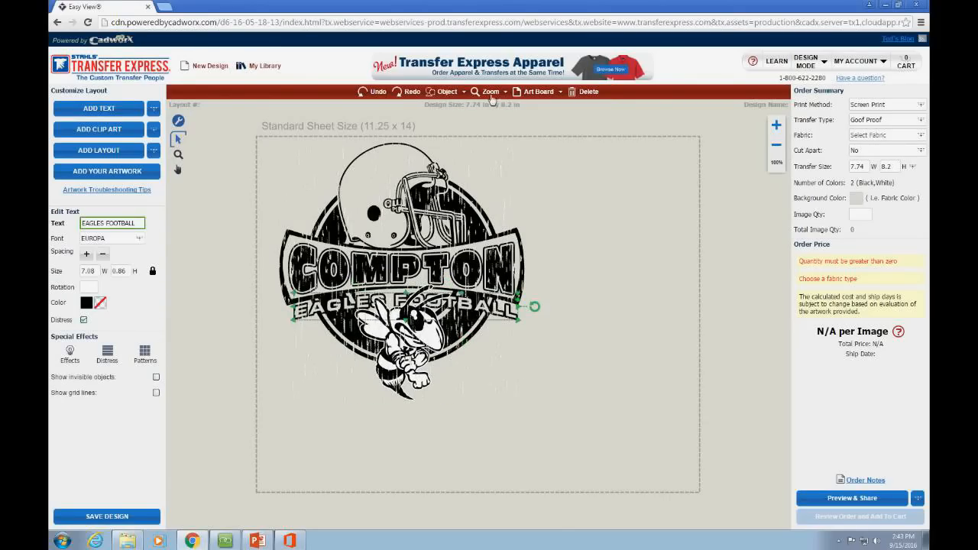
click(447, 90)
mouse_move(463, 180)
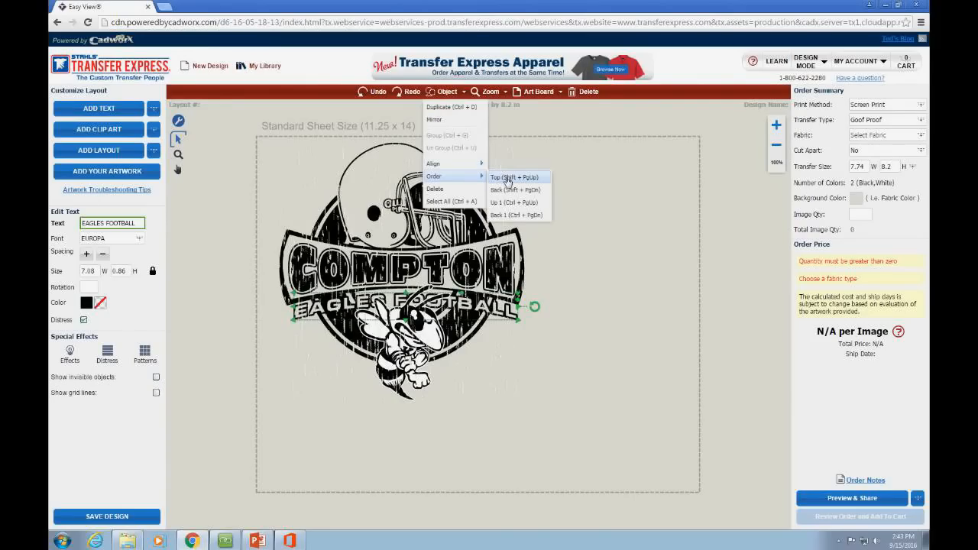
click(508, 178)
click(609, 282)
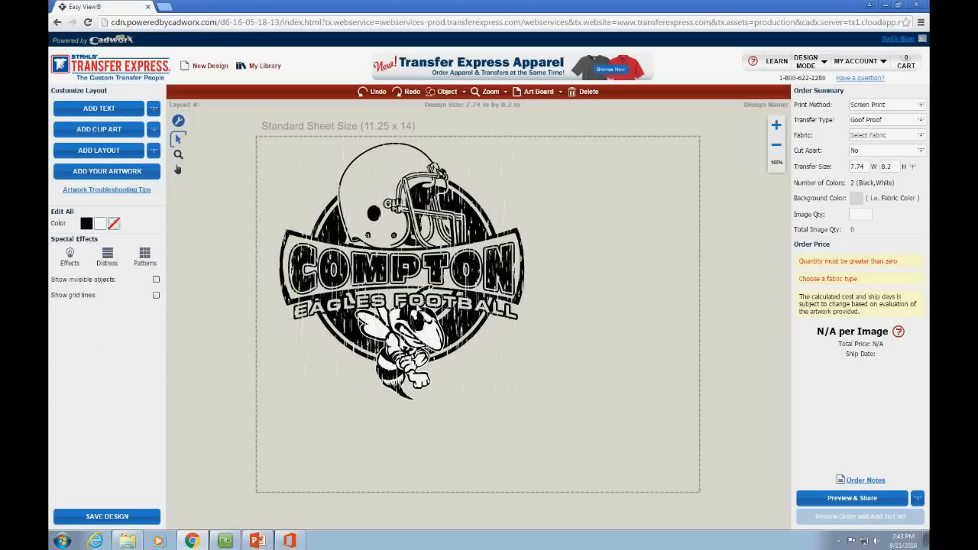
click(417, 345)
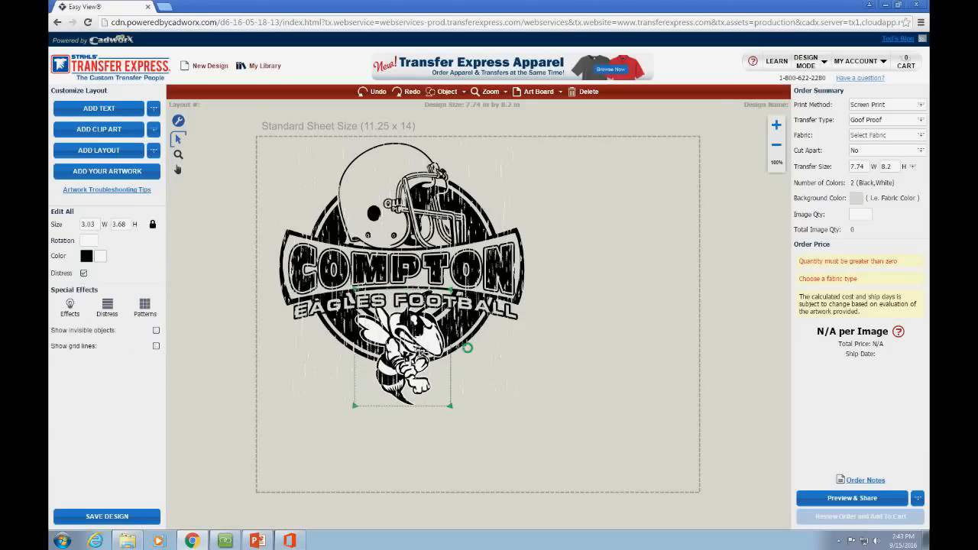
click(527, 366)
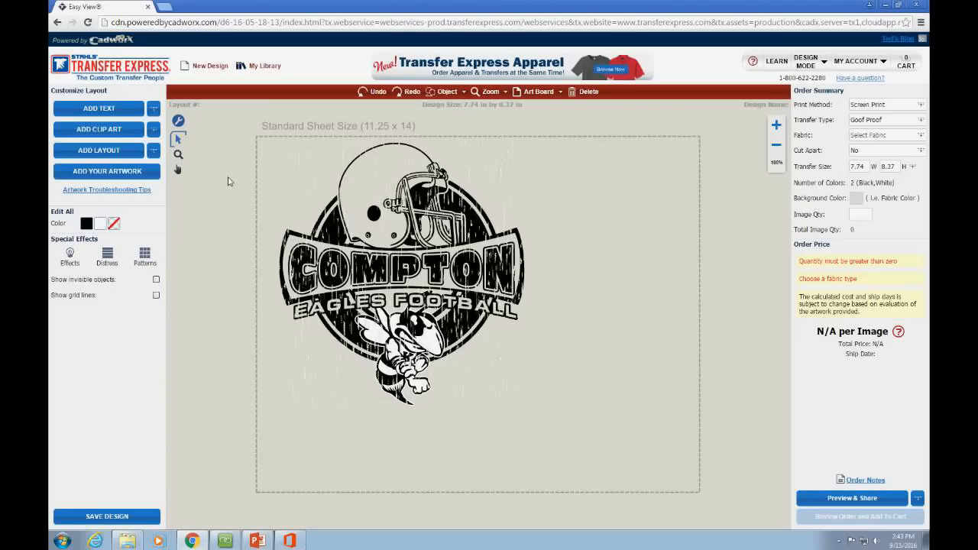
click(127, 177)
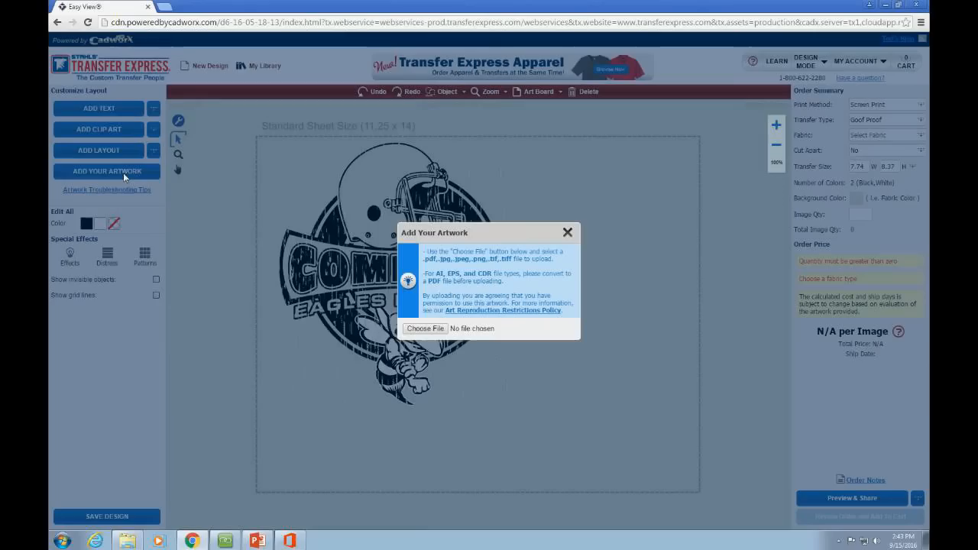
click(412, 332)
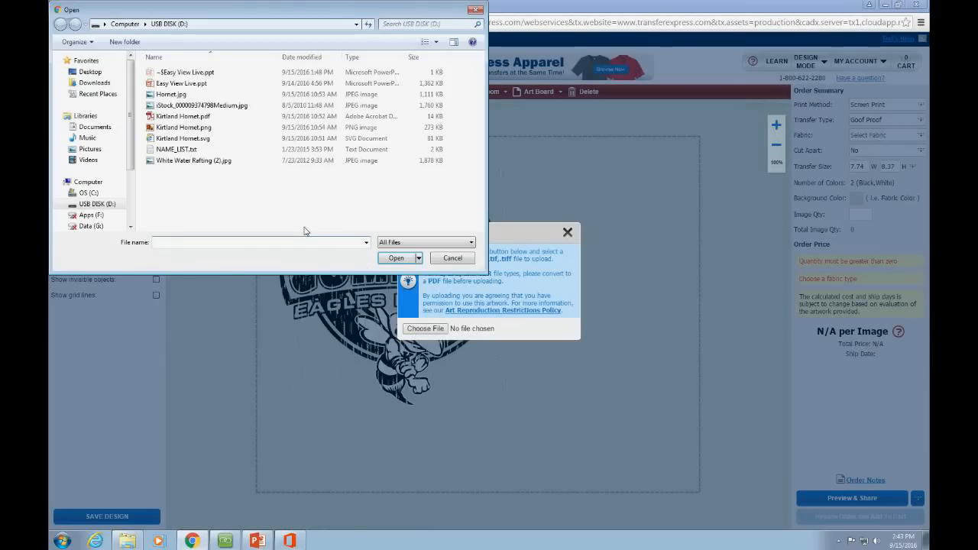
click(225, 107)
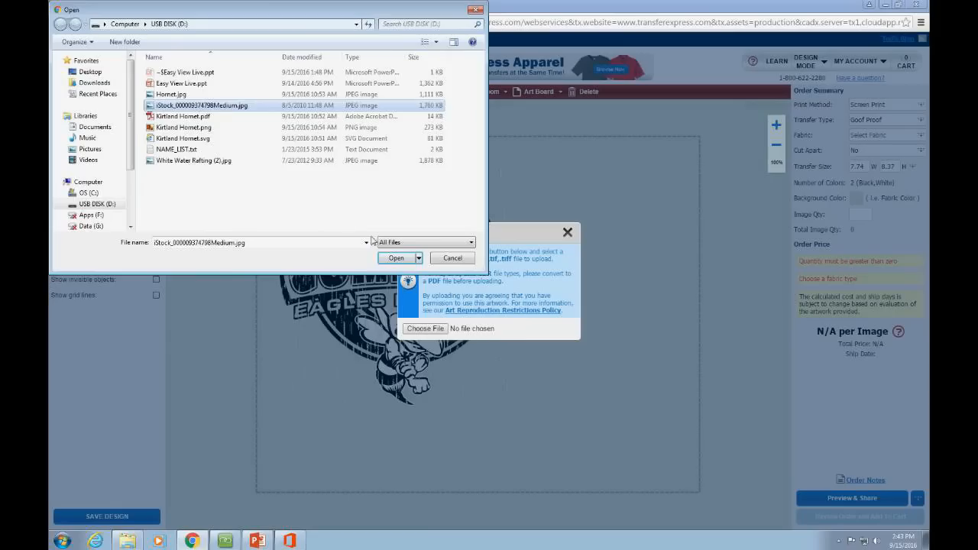
click(396, 257)
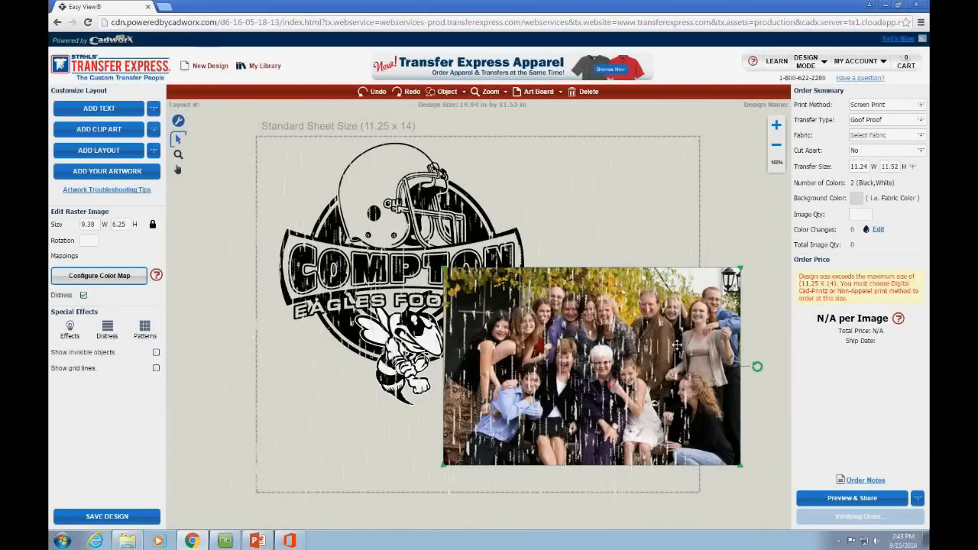
Step: Select the whole Compton logo, including the helmet, and delete it from the sheet
drag(677, 345, 693, 324)
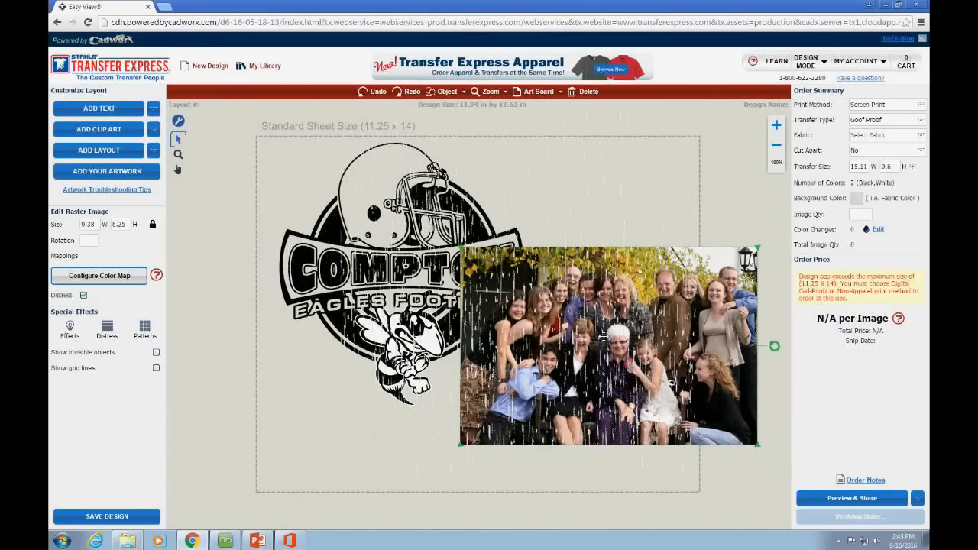
click(277, 395)
drag(260, 129, 596, 441)
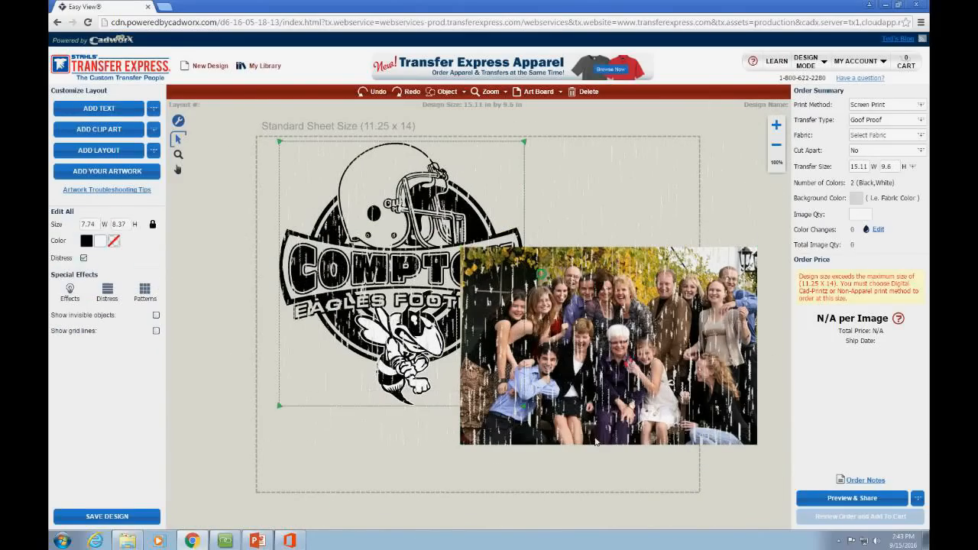
click(85, 259)
click(204, 379)
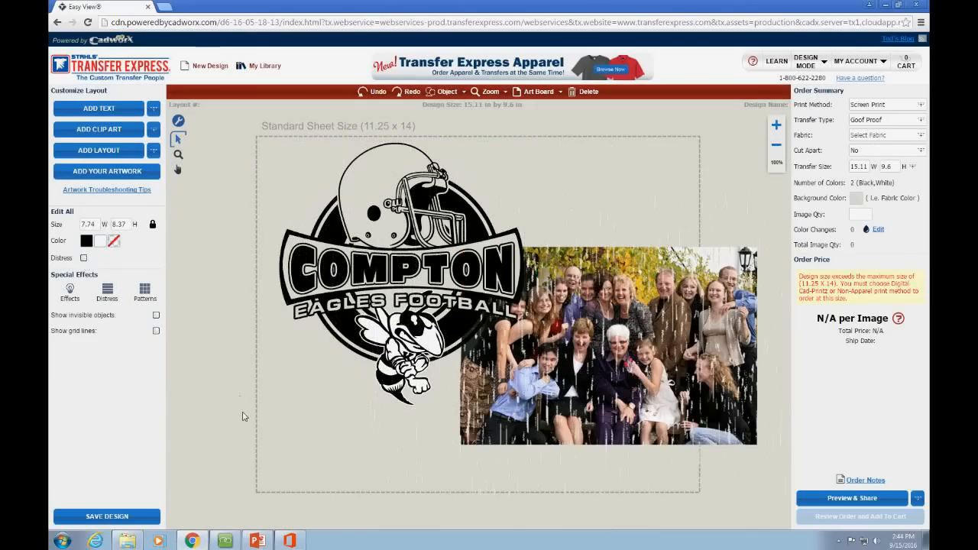
drag(234, 148, 537, 428)
drag(262, 128, 544, 368)
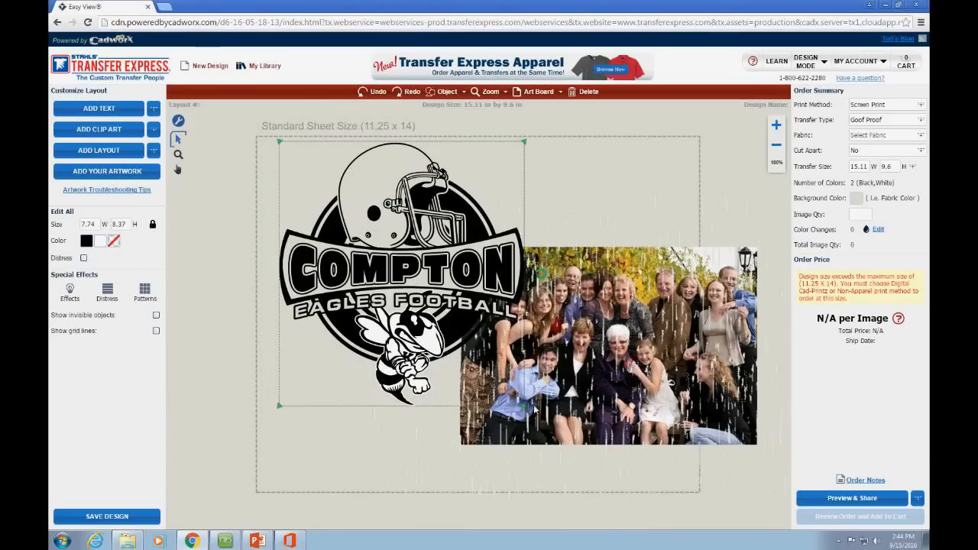
key(Delete)
Step: Move the family photo up and left and turn off its Distress effect
click(530, 412)
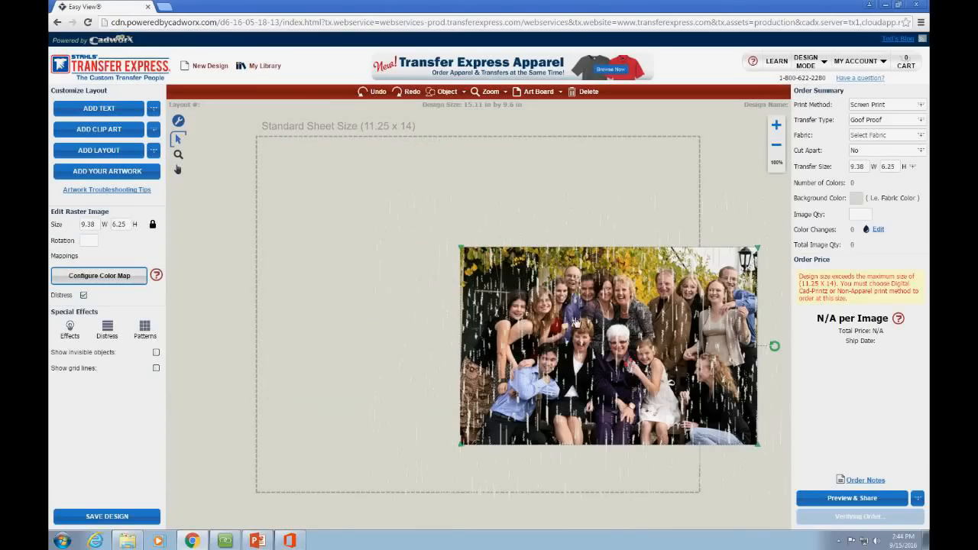
drag(601, 327, 448, 285)
click(83, 294)
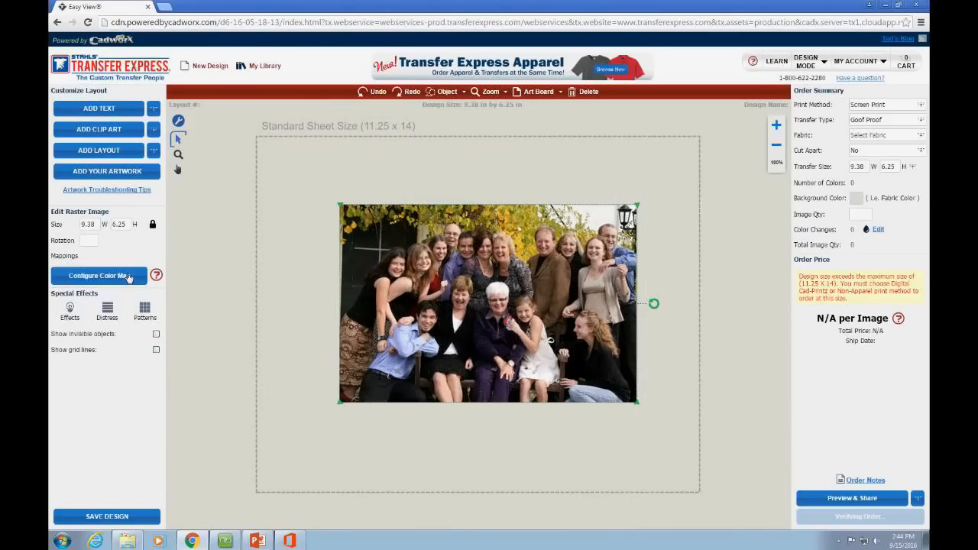
click(128, 277)
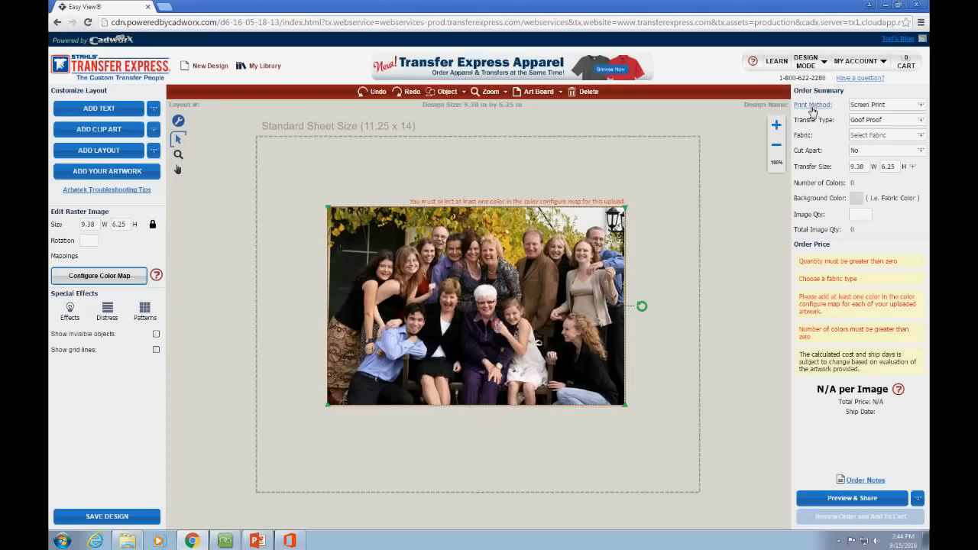
click(875, 108)
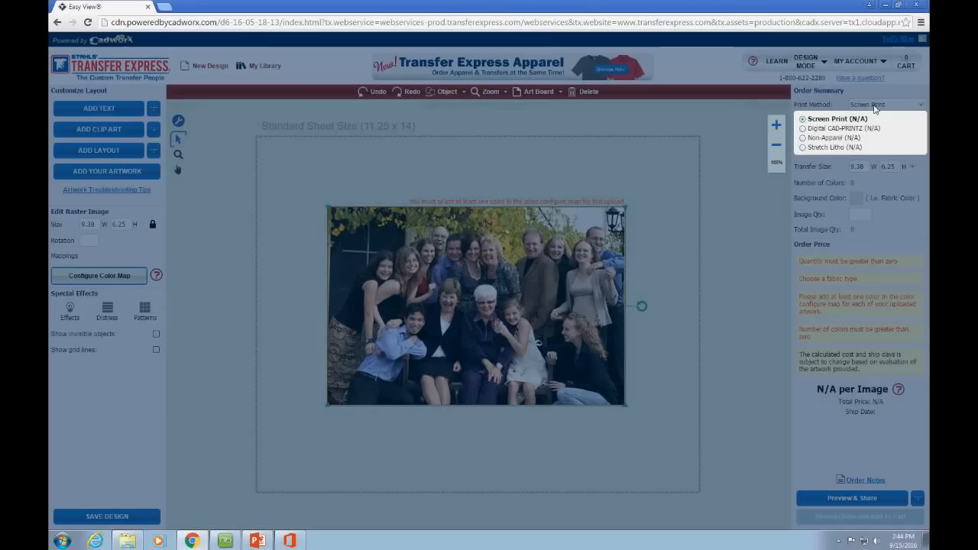
Step: Switch the print method to Digital CAD-PRINTZ and shrink the family photo to 8.14 x 5.42 in
click(837, 130)
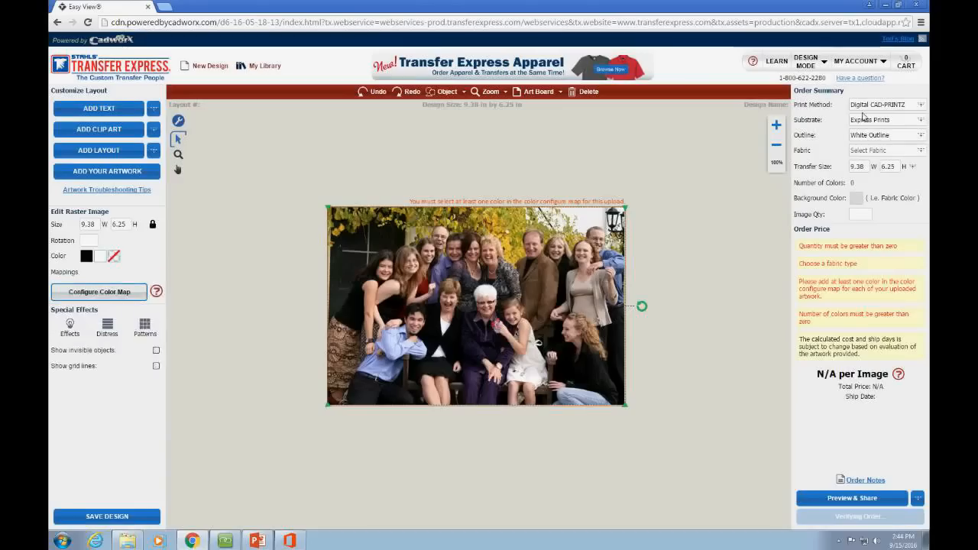
click(871, 107)
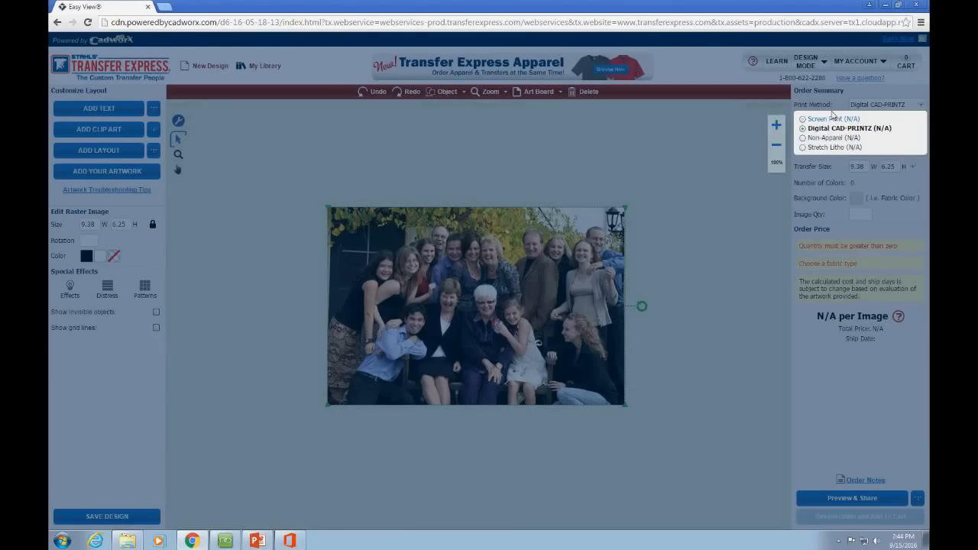
click(718, 143)
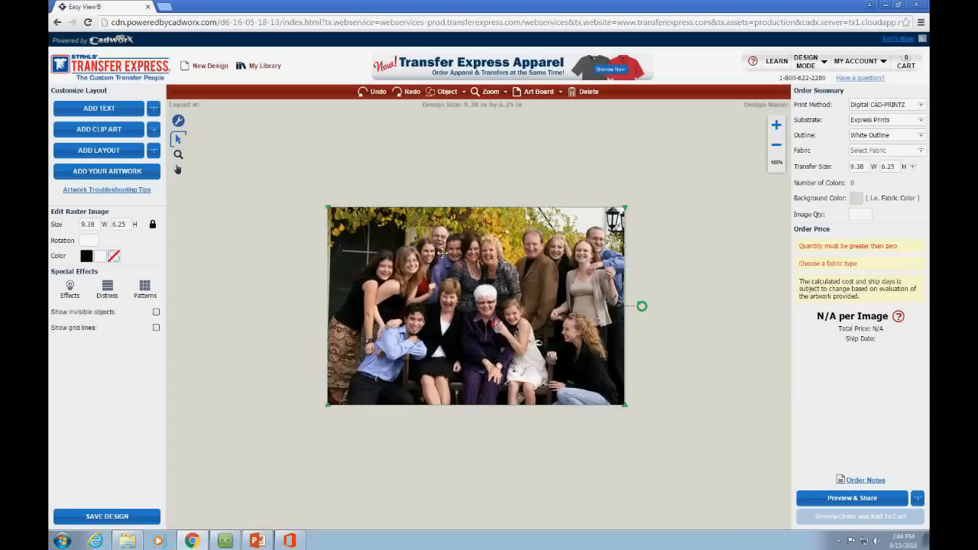
drag(329, 405, 359, 381)
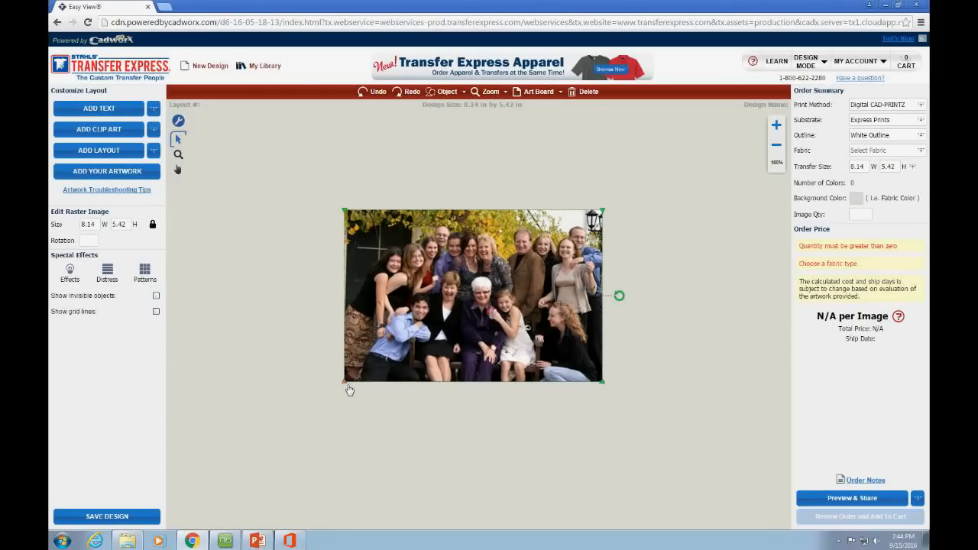
Step: Enlarge the family photo to 8.4 x 5.6 in, then deselect and reselect it
drag(348, 387, 339, 393)
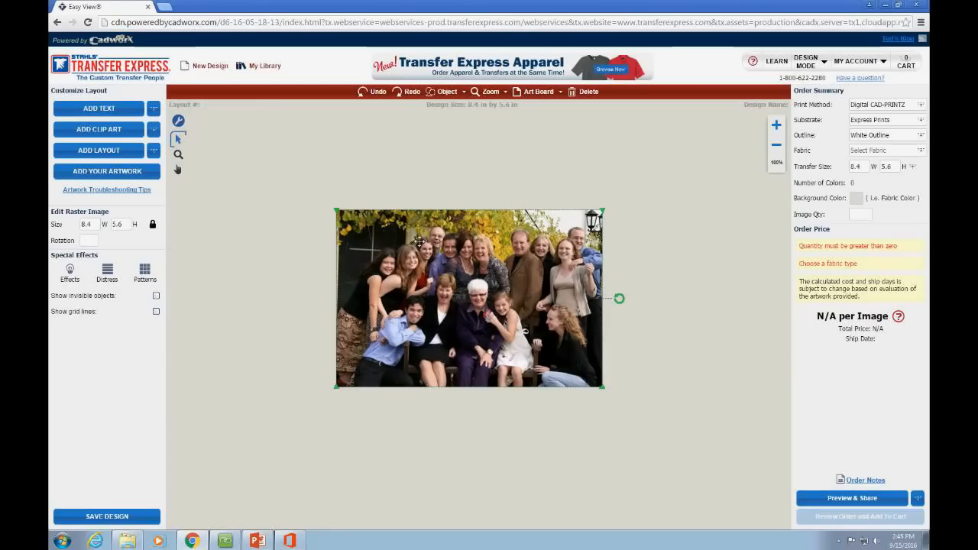
click(262, 173)
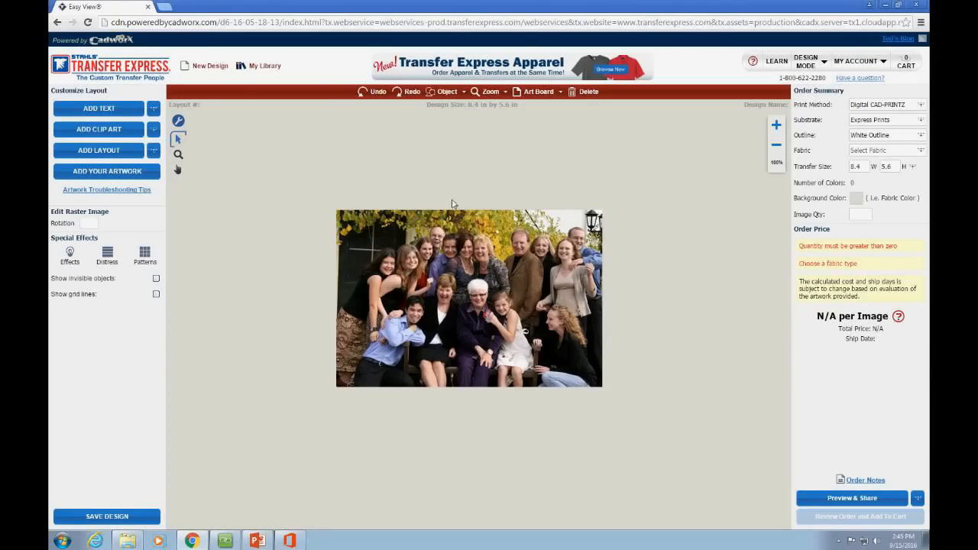
click(398, 221)
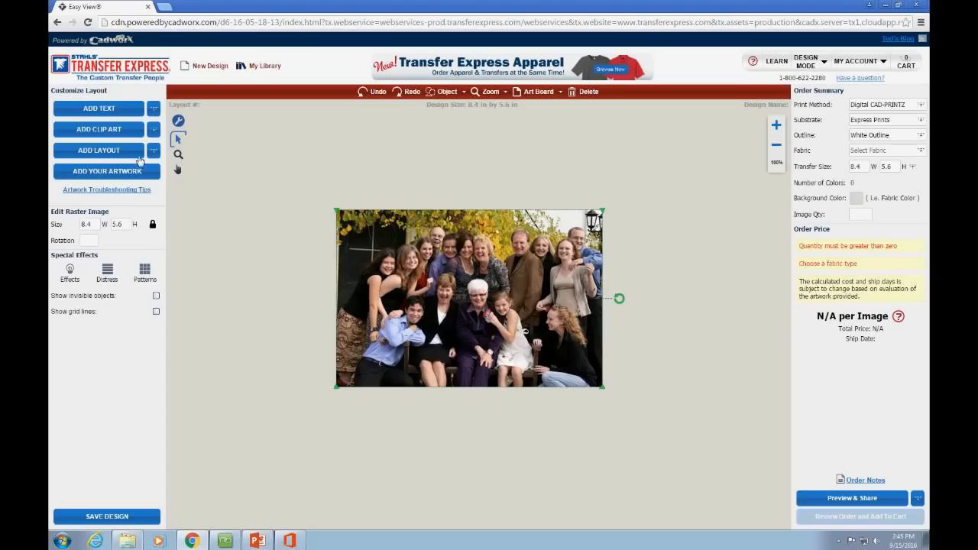
Step: Add a text object reading 'Johnson' positioned just above the photo
click(153, 107)
click(122, 146)
drag(464, 320, 453, 188)
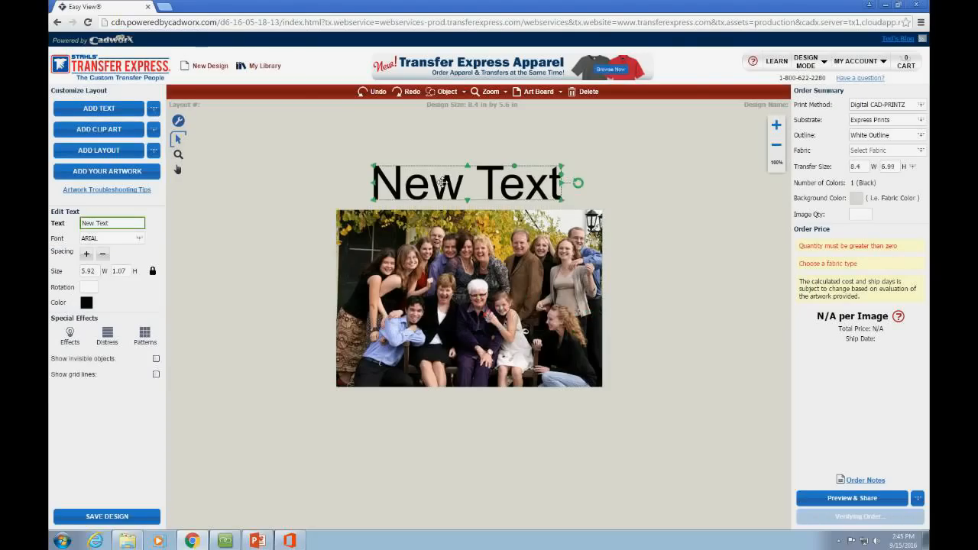
double_click(452, 188)
drag(471, 280, 426, 286)
text(J)
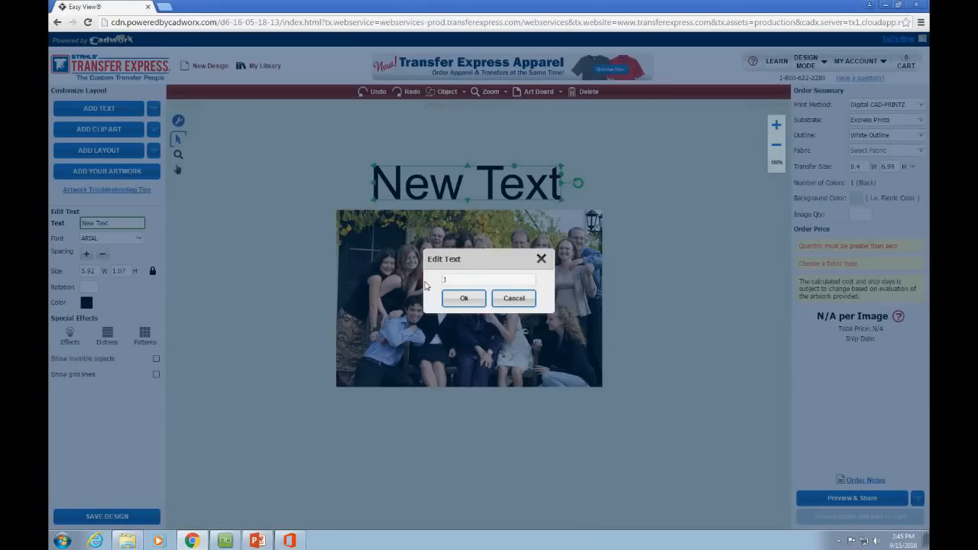
text(ohnson)
click(450, 297)
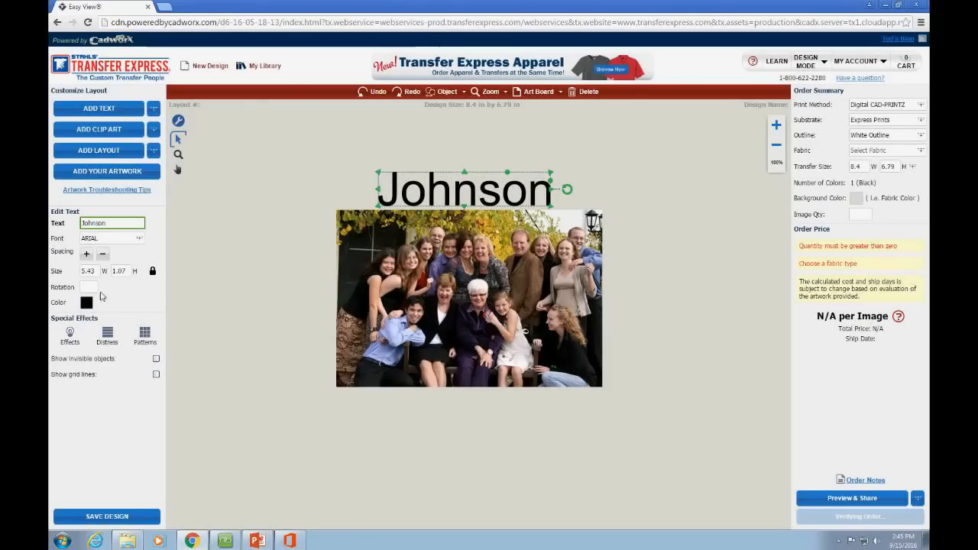
Step: Change the title to all-caps JOHNSON and colour it dark purple
double_click(428, 189)
drag(479, 281, 452, 281)
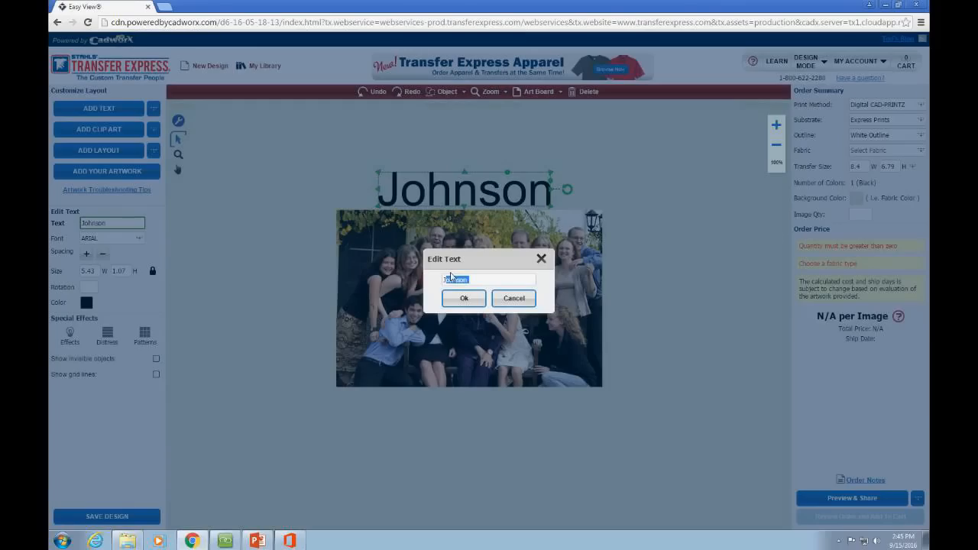
key(BackSpace)
click(476, 303)
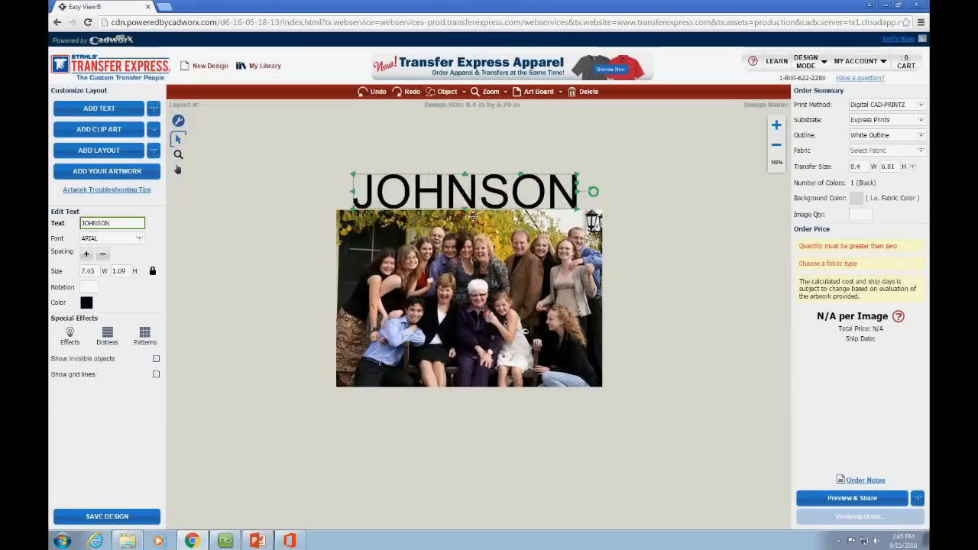
click(87, 304)
click(88, 301)
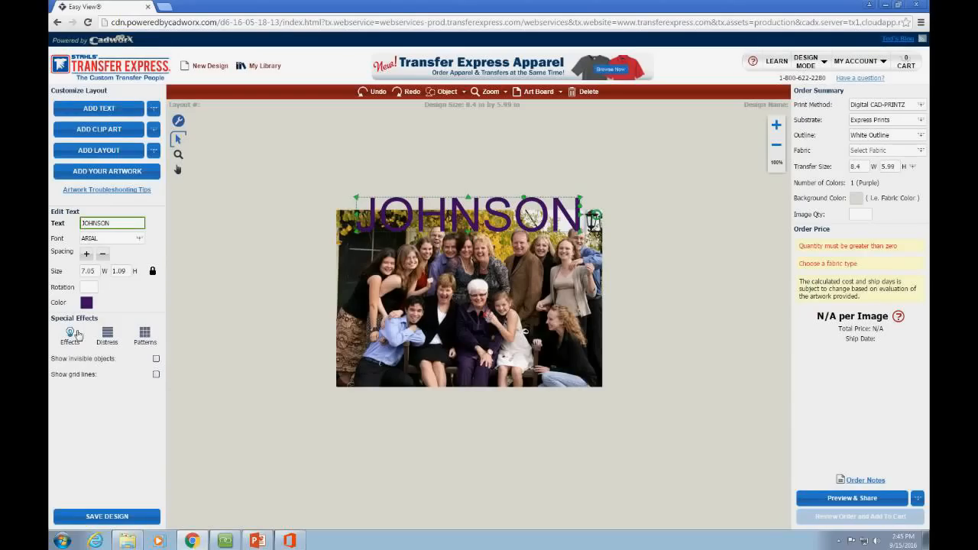
Step: Apply a white Touching Outline effect to the JOHNSON title
click(69, 334)
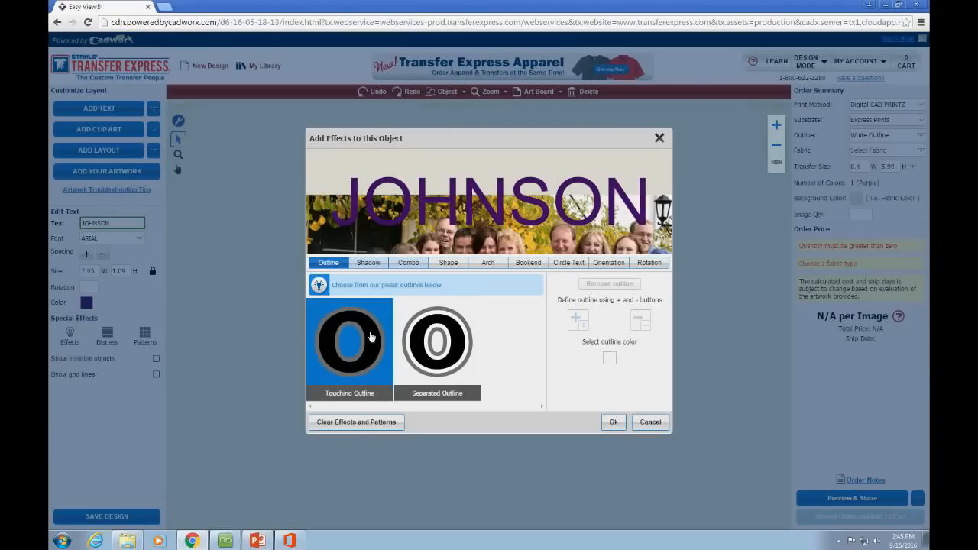
click(370, 337)
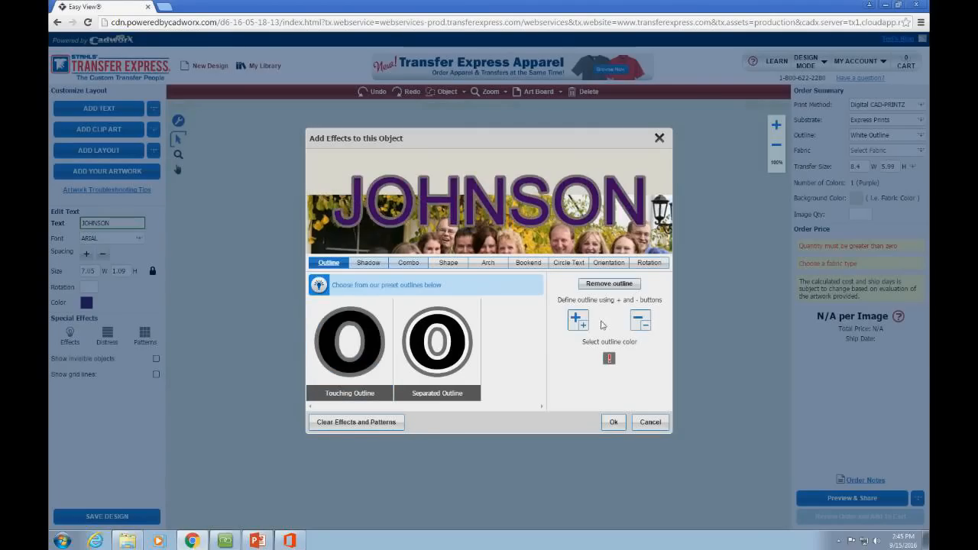
click(610, 359)
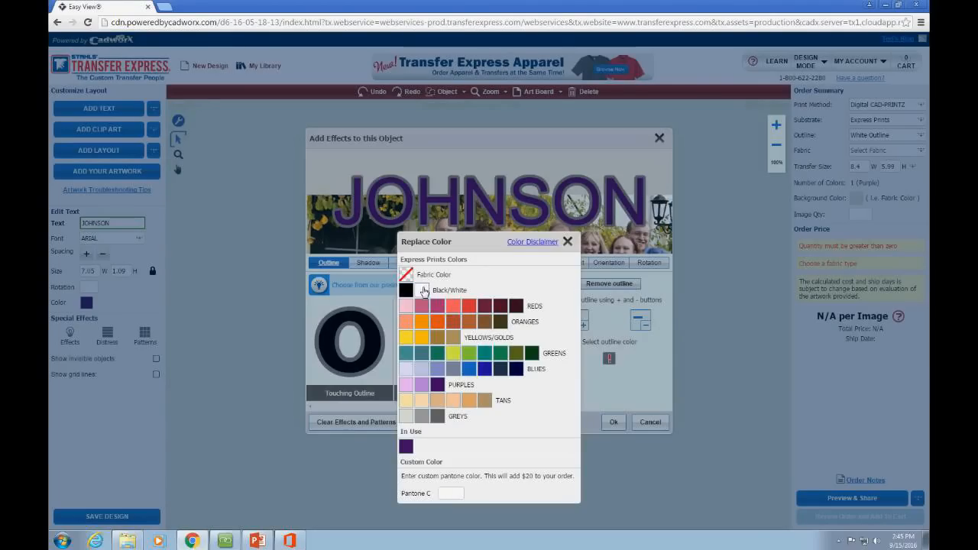
click(566, 242)
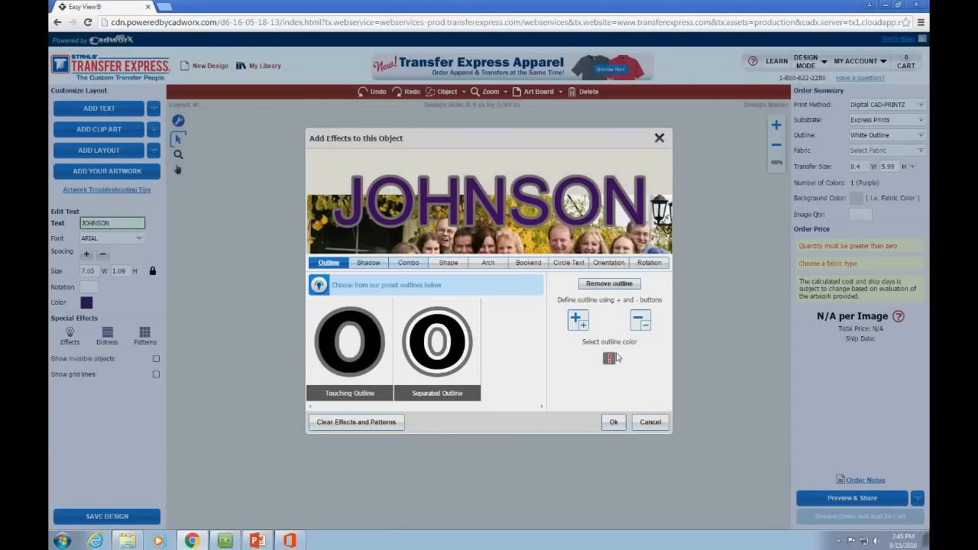
click(609, 363)
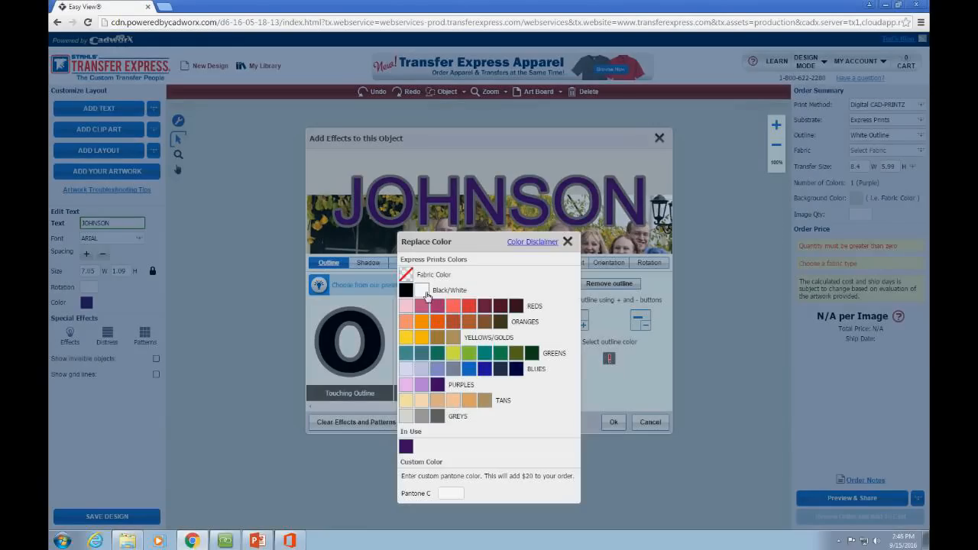
click(425, 293)
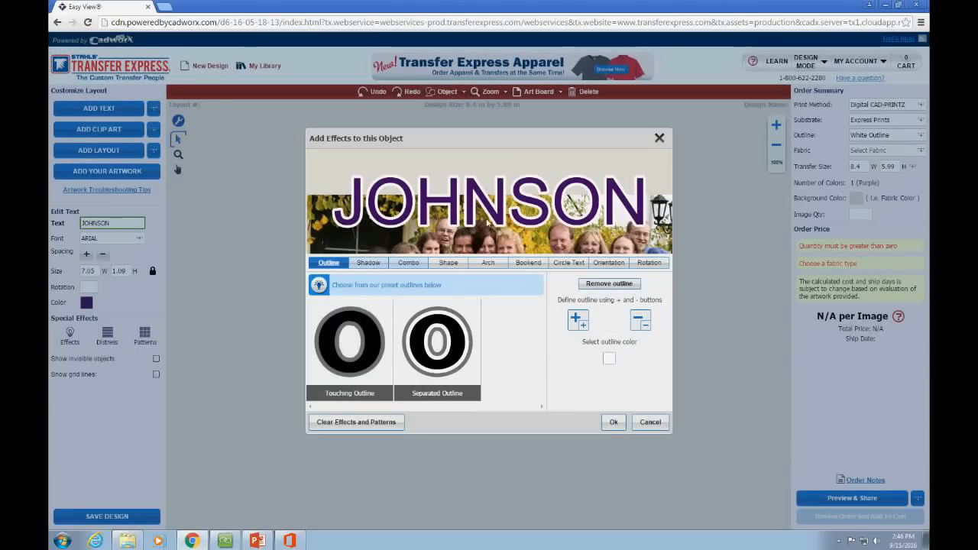
Step: Adjust the white outline thickness up and down, finishing with a thick outline
click(590, 328)
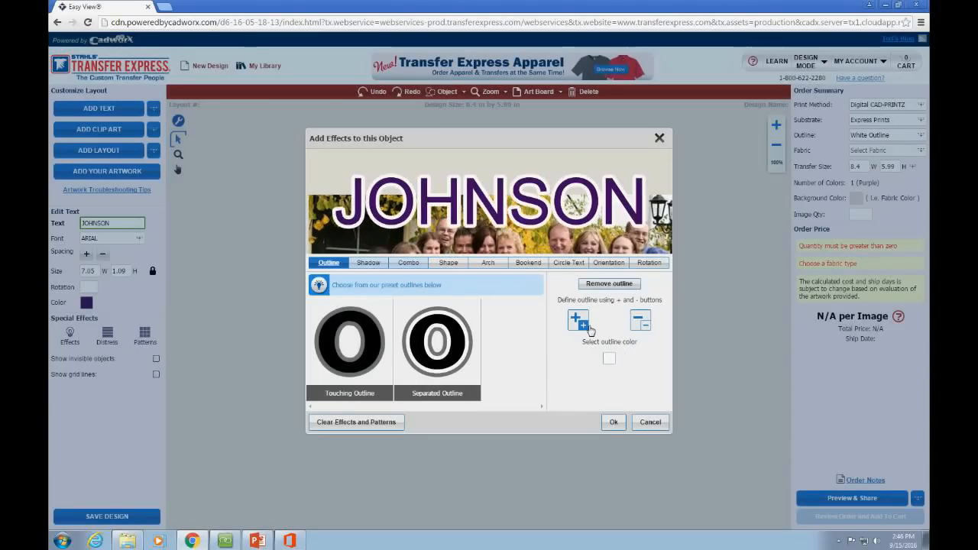
click(590, 329)
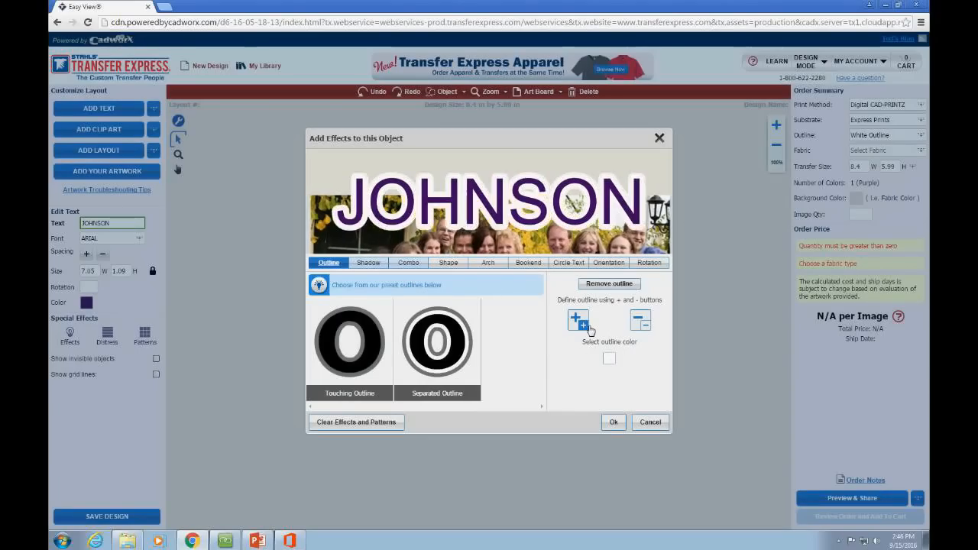
click(648, 326)
click(650, 327)
click(649, 327)
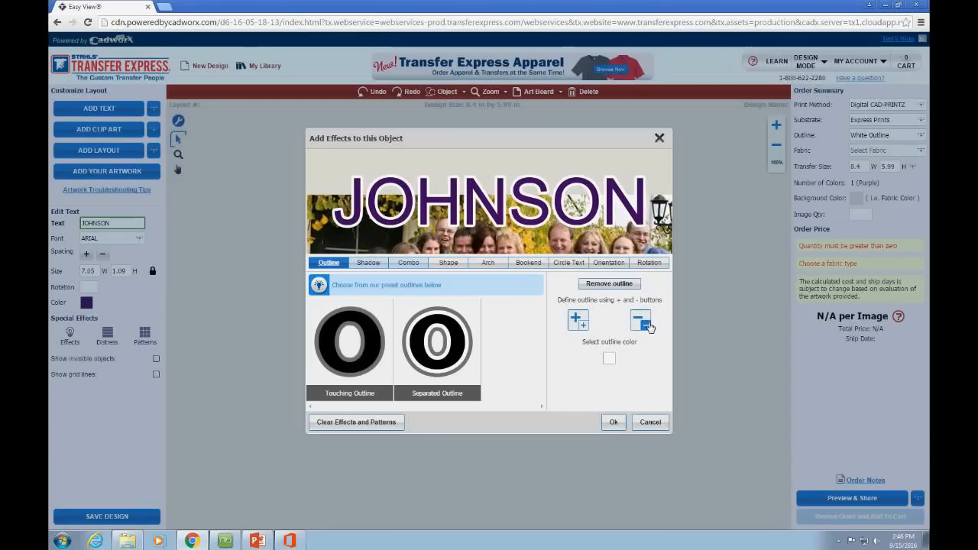
click(578, 323)
click(579, 323)
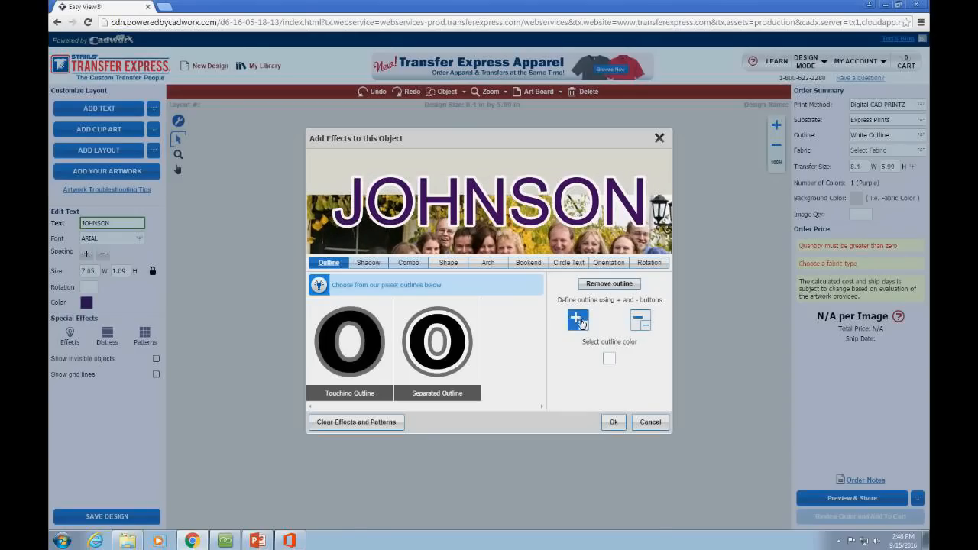
click(579, 323)
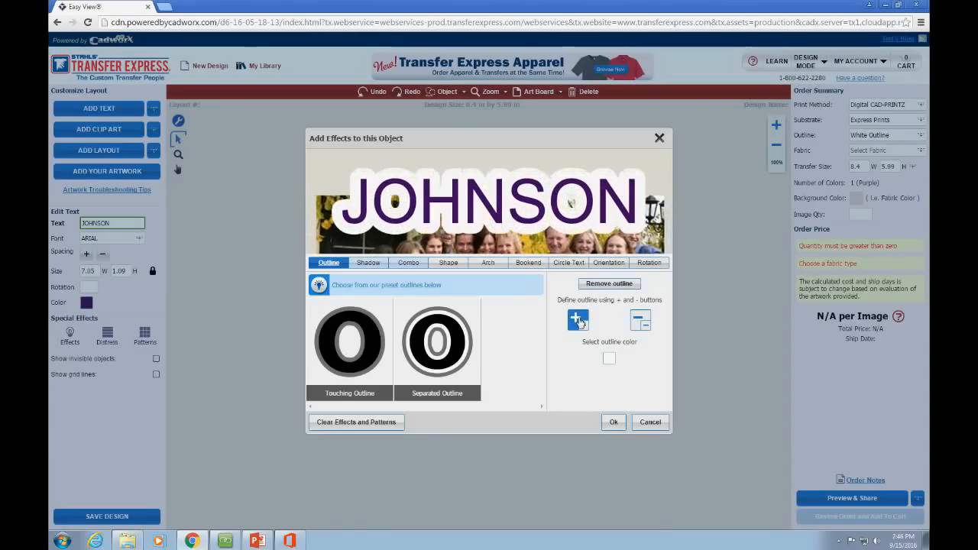
click(579, 323)
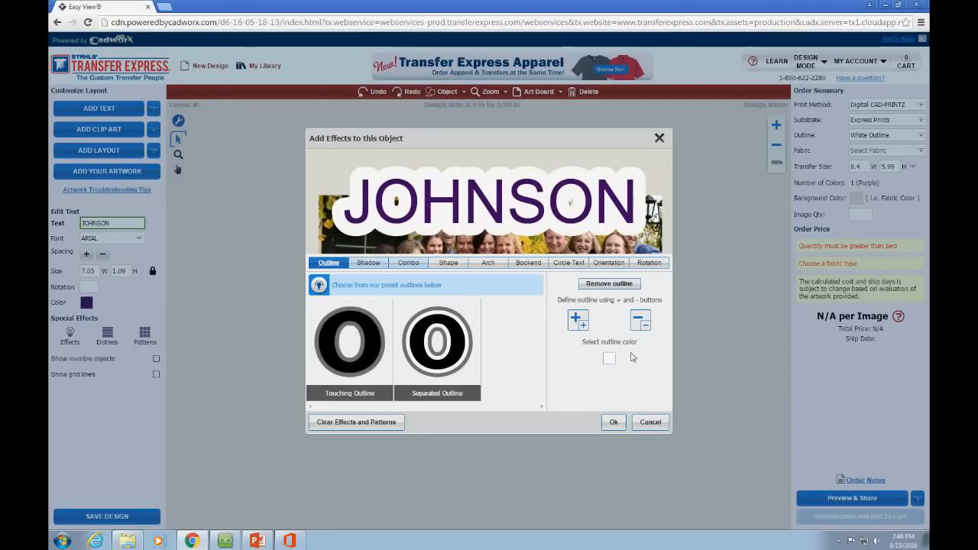
click(642, 321)
click(642, 322)
click(642, 321)
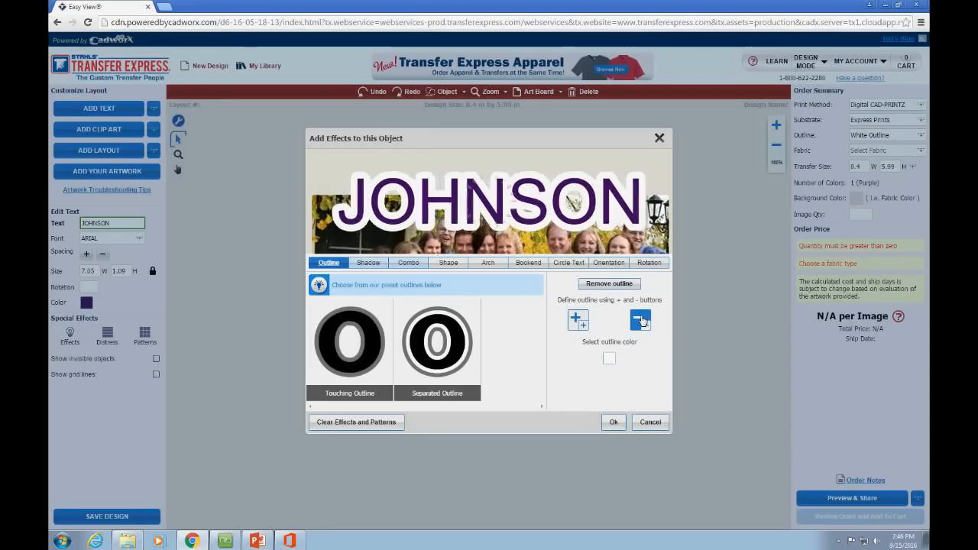
click(642, 322)
click(642, 322)
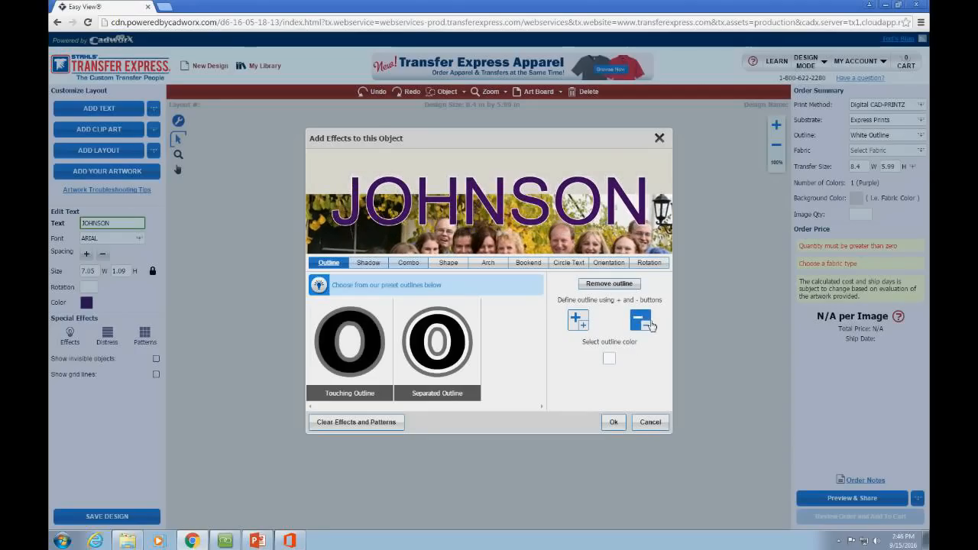
click(585, 316)
click(586, 313)
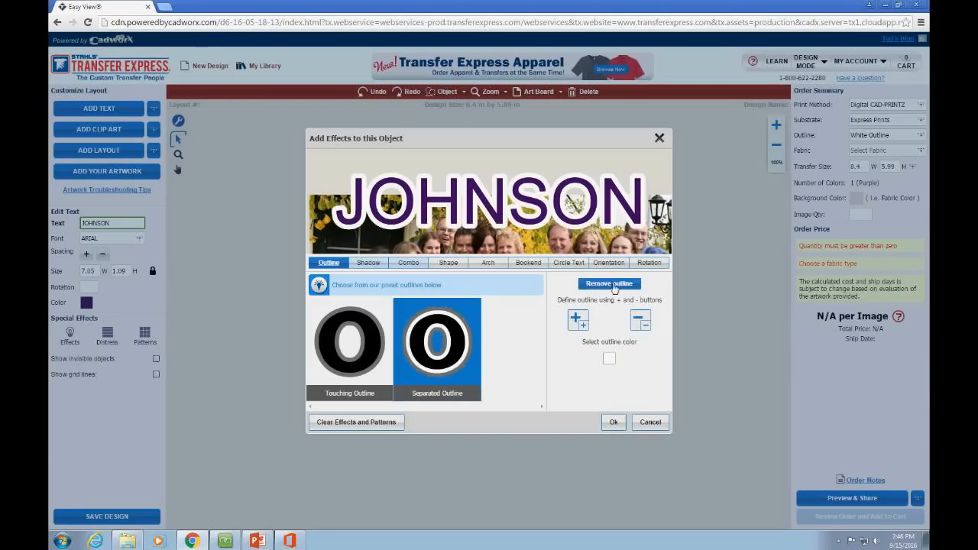
Step: Replace the outline with a Separated Outline in white and black, and apply it
click(596, 285)
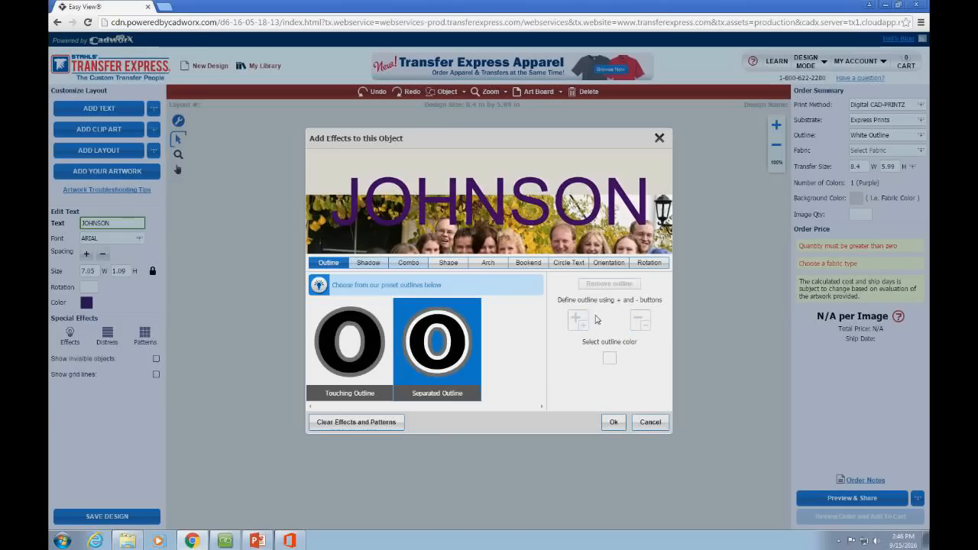
click(424, 349)
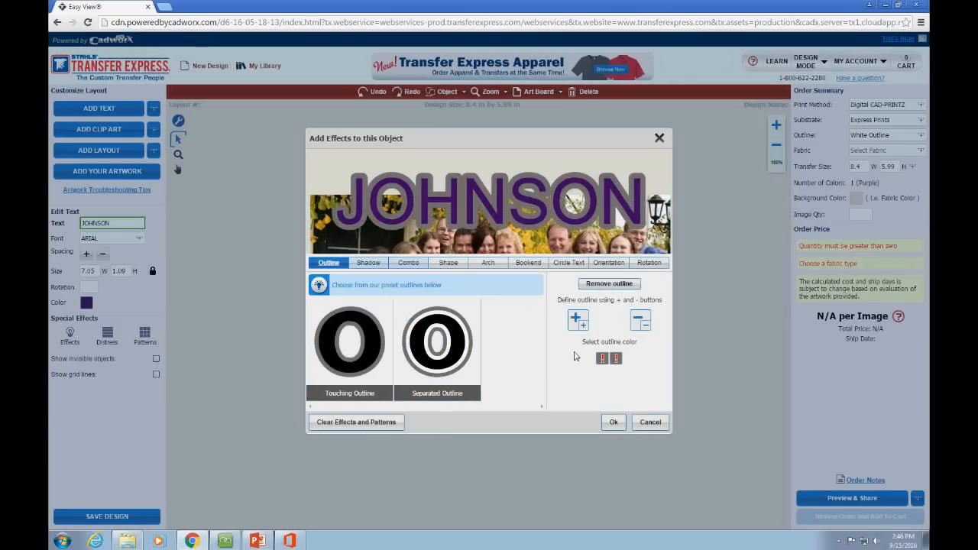
click(602, 359)
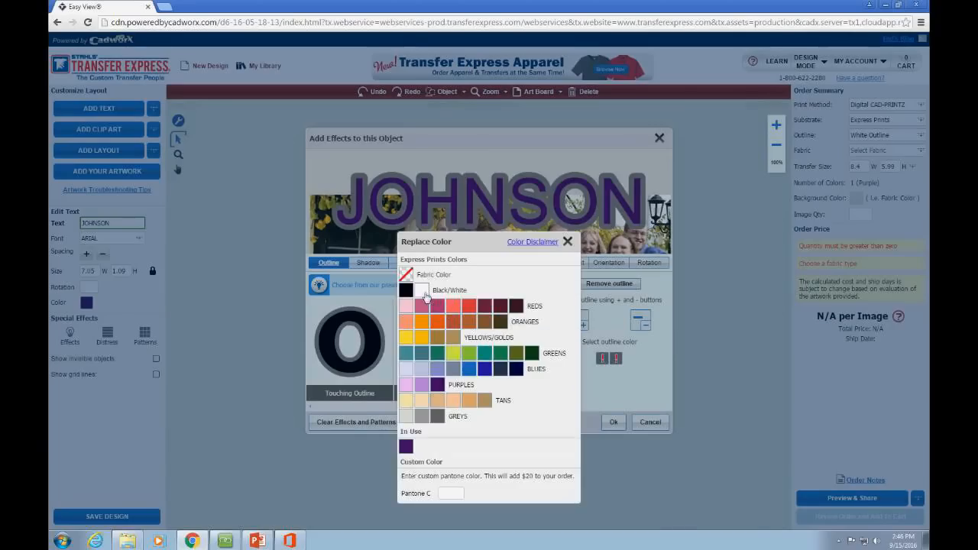
click(430, 299)
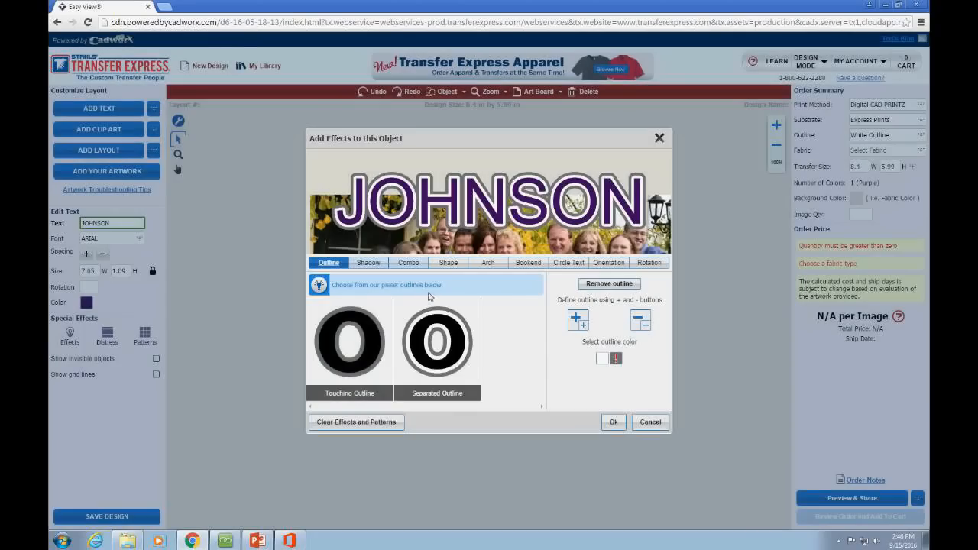
click(616, 363)
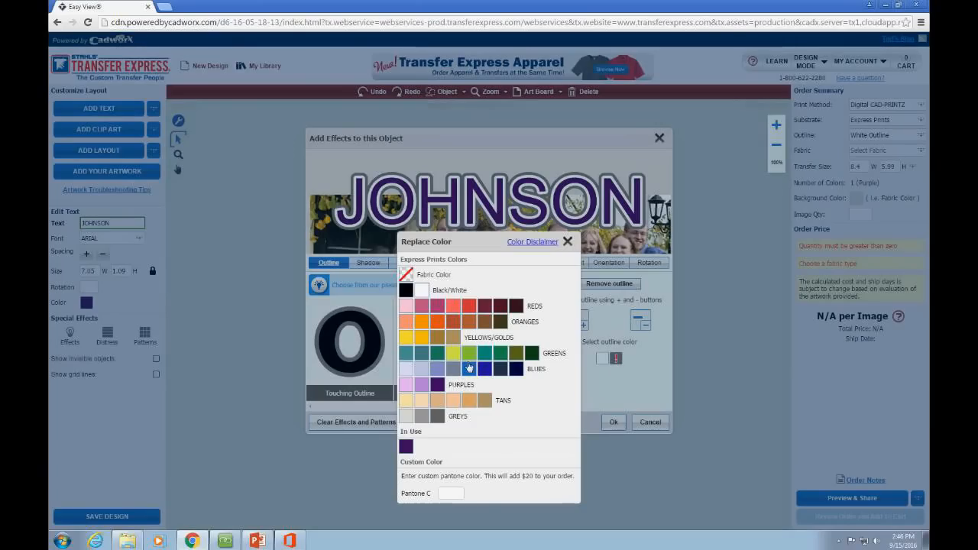
click(405, 291)
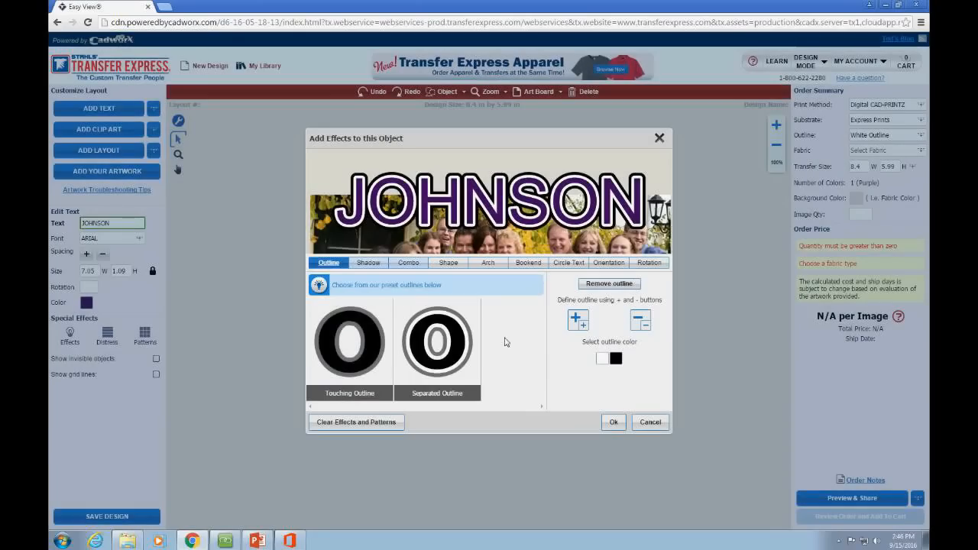
click(623, 428)
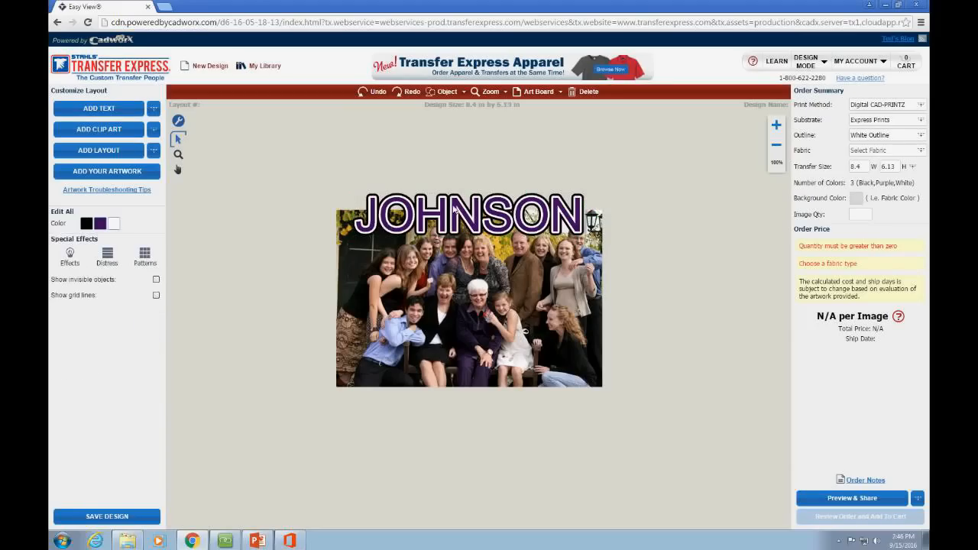
Step: Select the JOHNSON title and photo together, then replace them with a new blank design
click(454, 208)
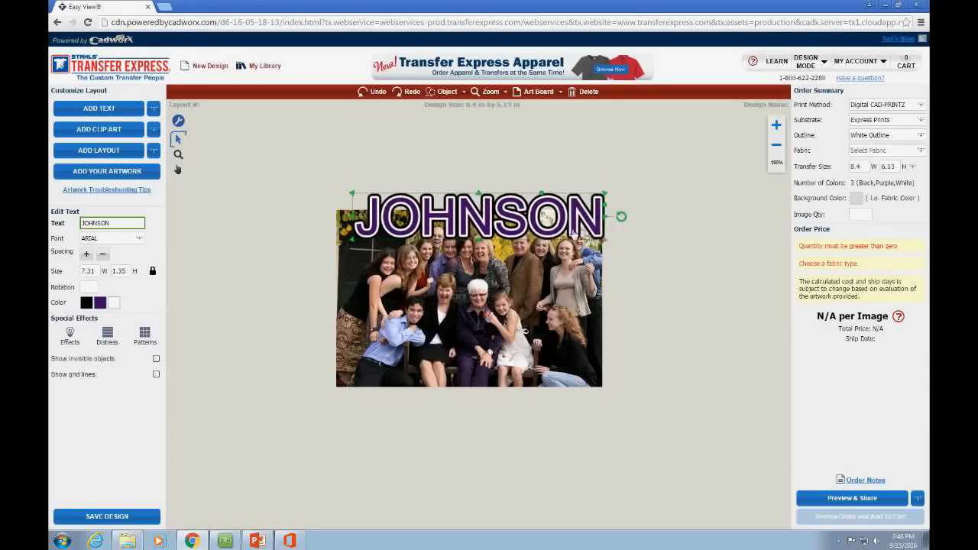
click(472, 421)
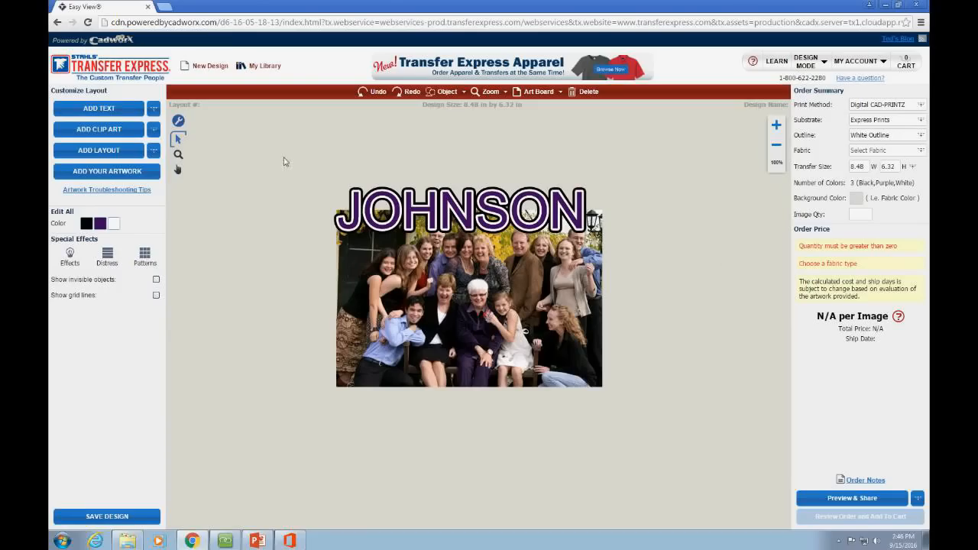
drag(284, 161, 685, 472)
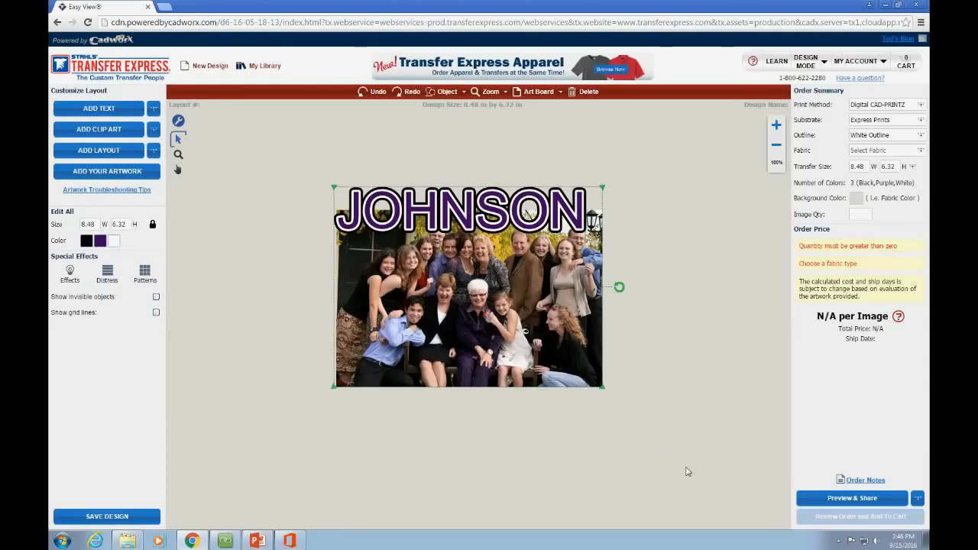
click(210, 66)
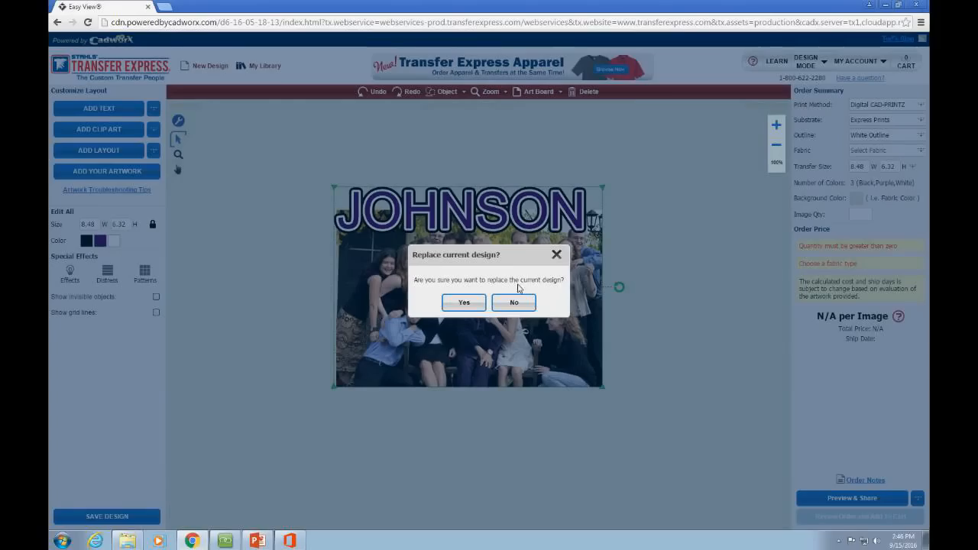
click(465, 302)
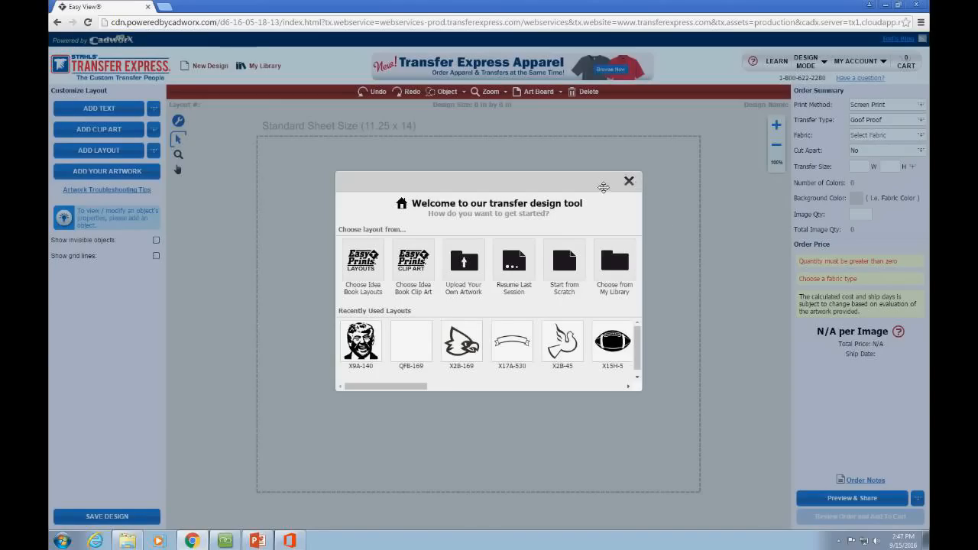
Step: Open Idea Book Layouts and scroll through the 63 Promo Layouts, then back to the top
click(373, 268)
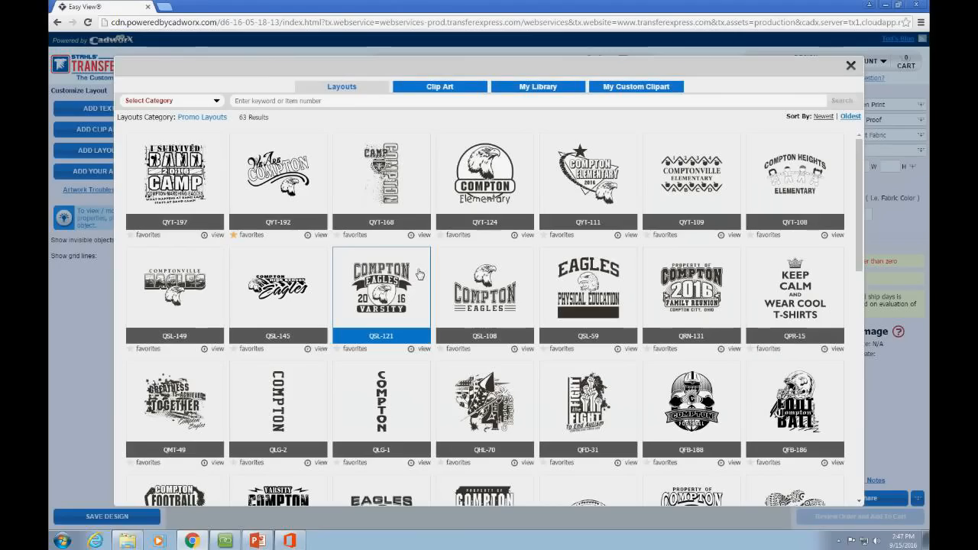
scroll(405, 287, down, 3)
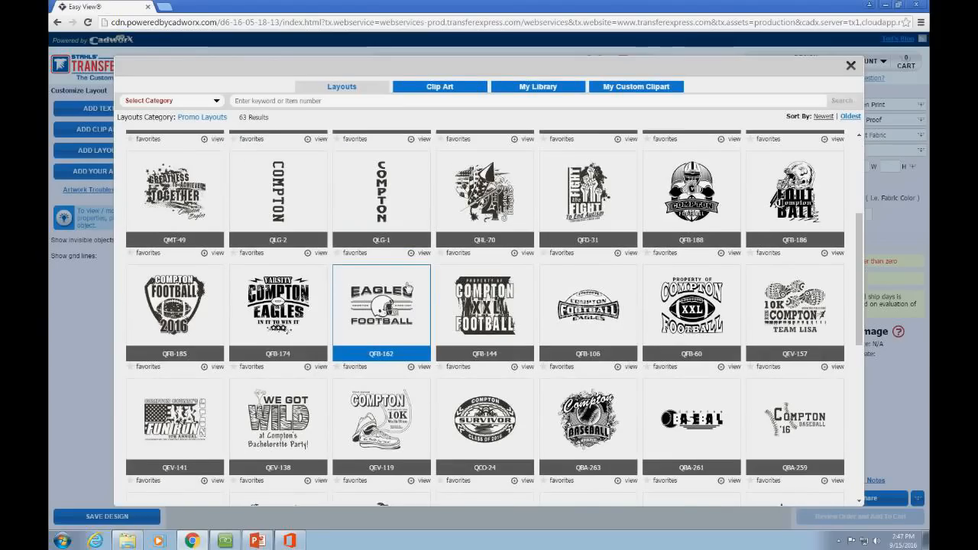
scroll(344, 291, down, 1)
scroll(535, 314, down, 1)
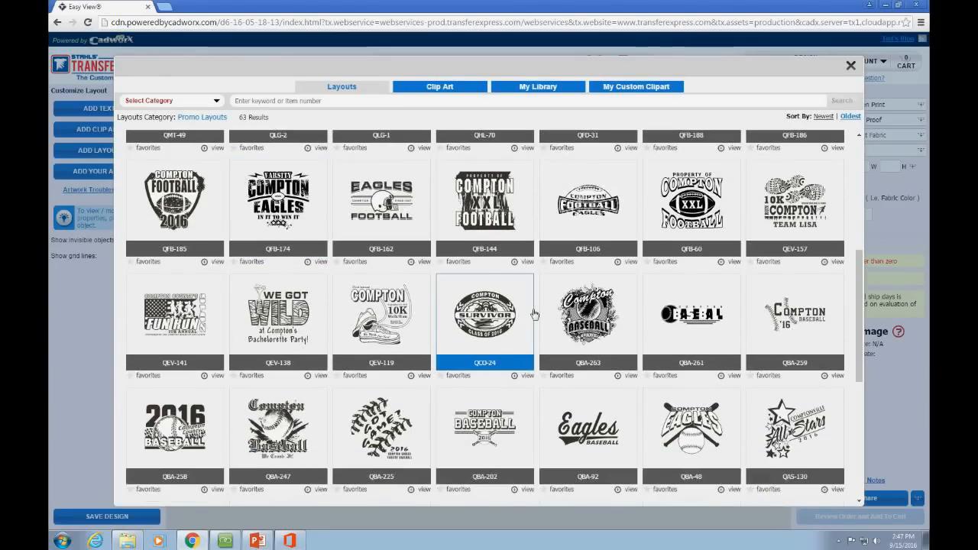
scroll(752, 372, down, 2)
scroll(753, 372, down, 3)
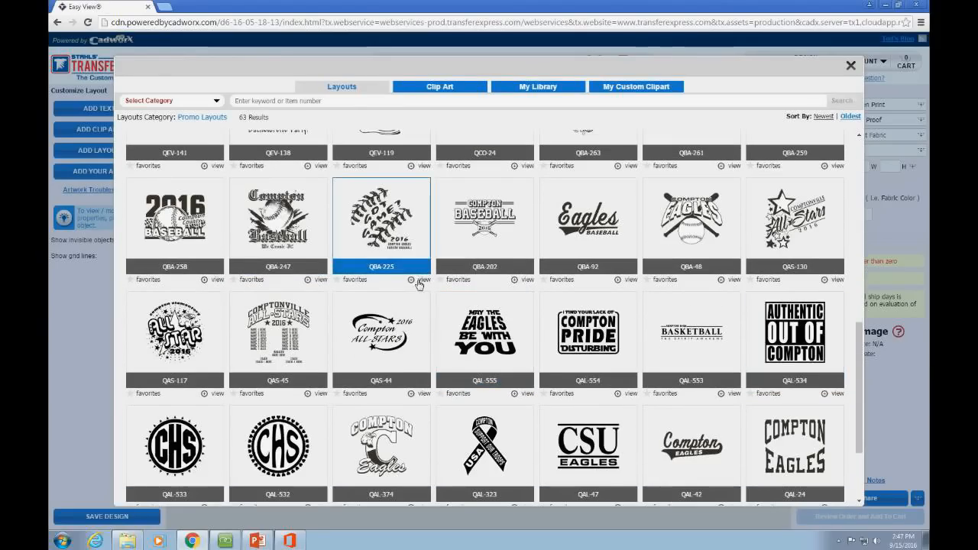
scroll(397, 286, down, 3)
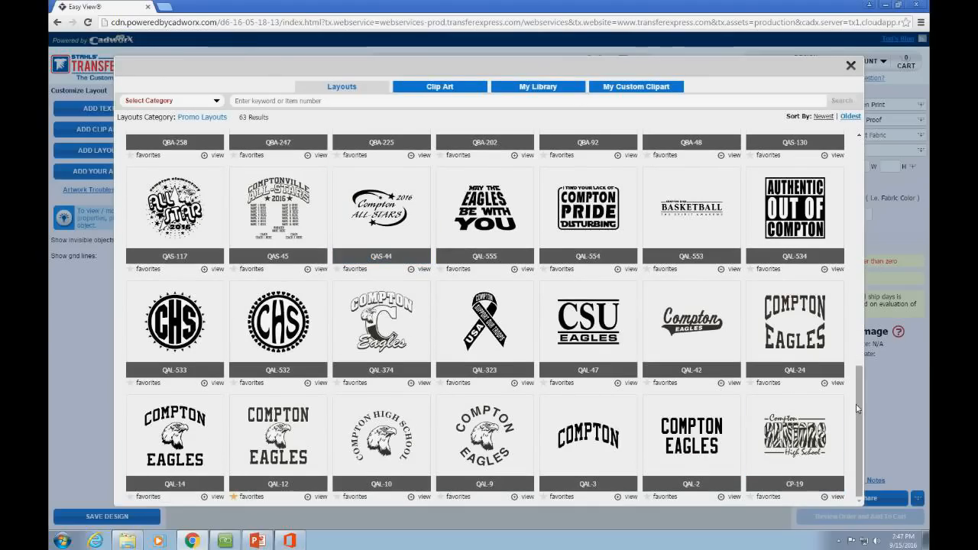
drag(860, 406, 858, 340)
drag(859, 340, 859, 187)
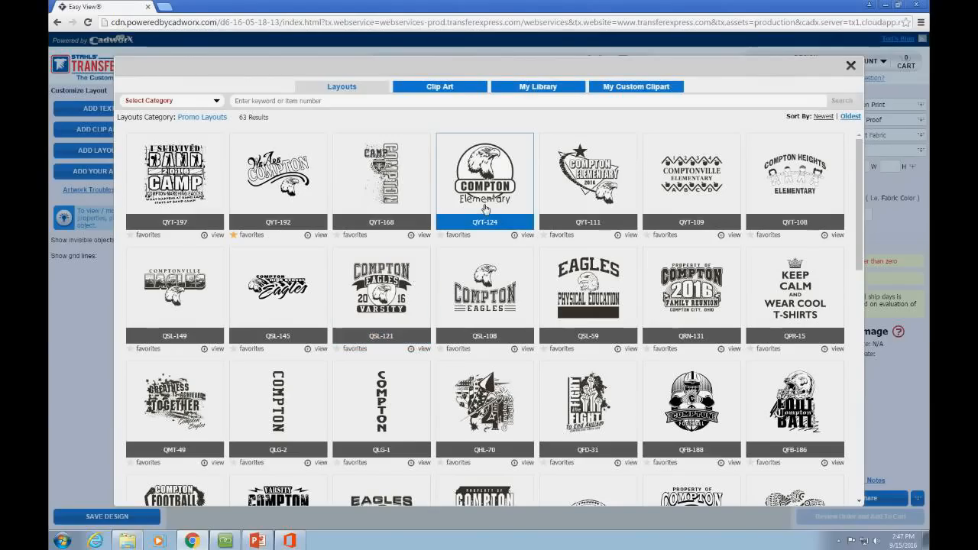
Step: Load the Compton Eagles layout QAT-2 from the Fashion > Alternative category onto the sheet
click(144, 101)
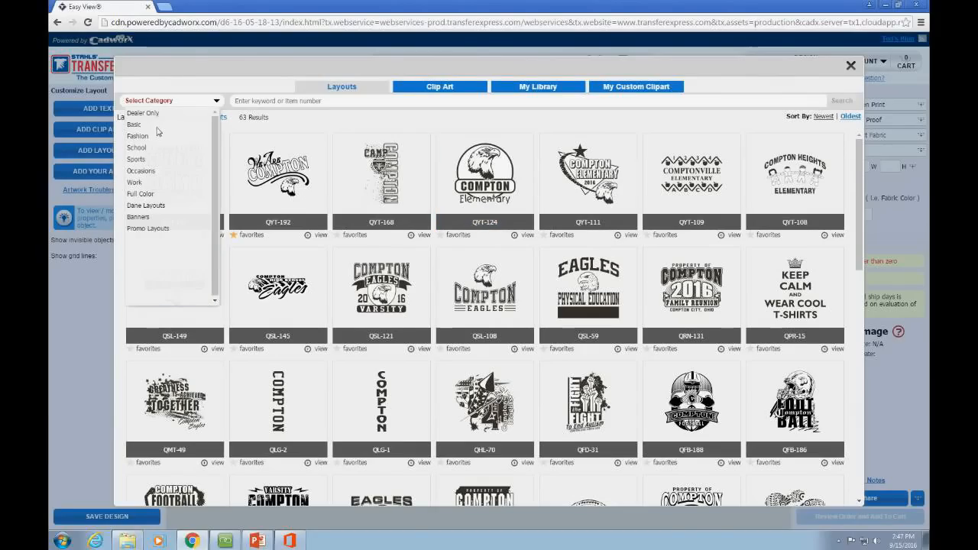
mouse_move(143, 144)
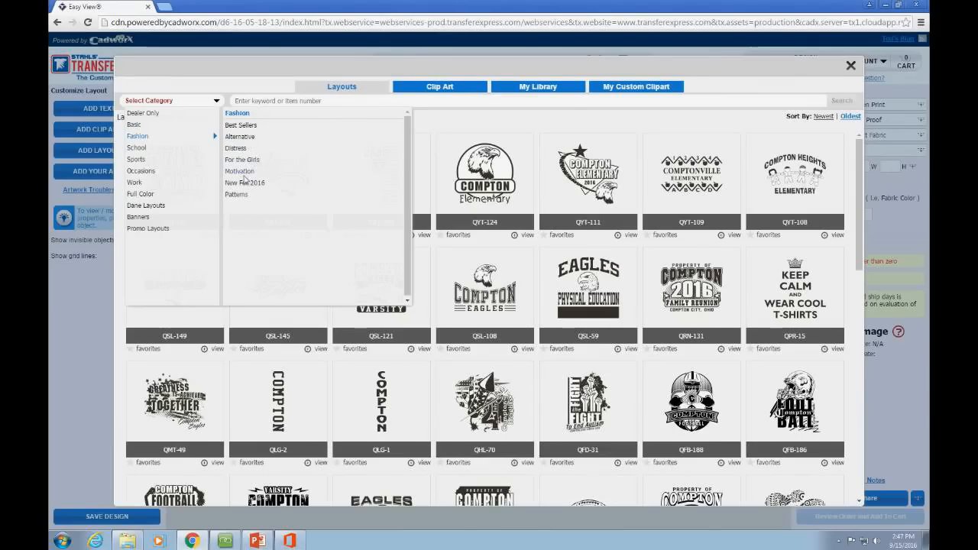
click(239, 137)
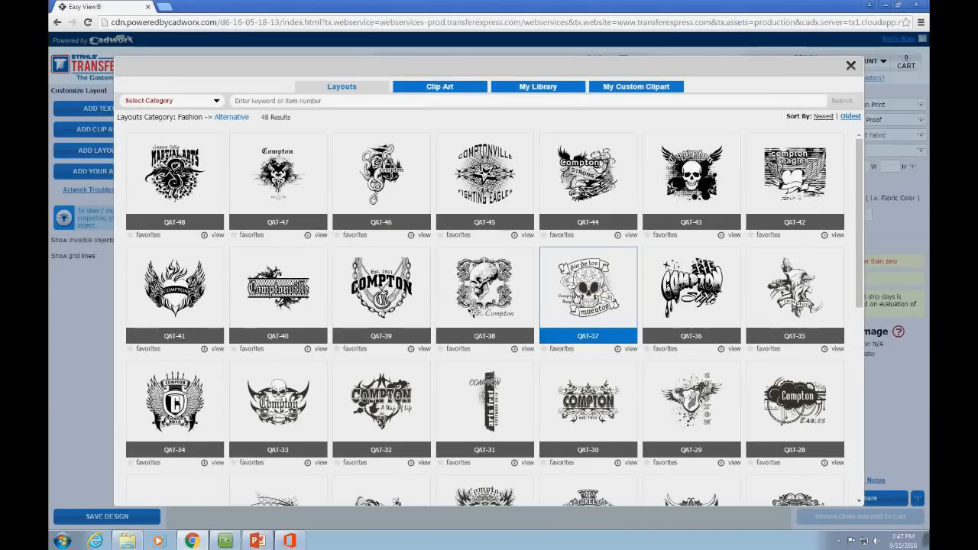
scroll(417, 303, down, 5)
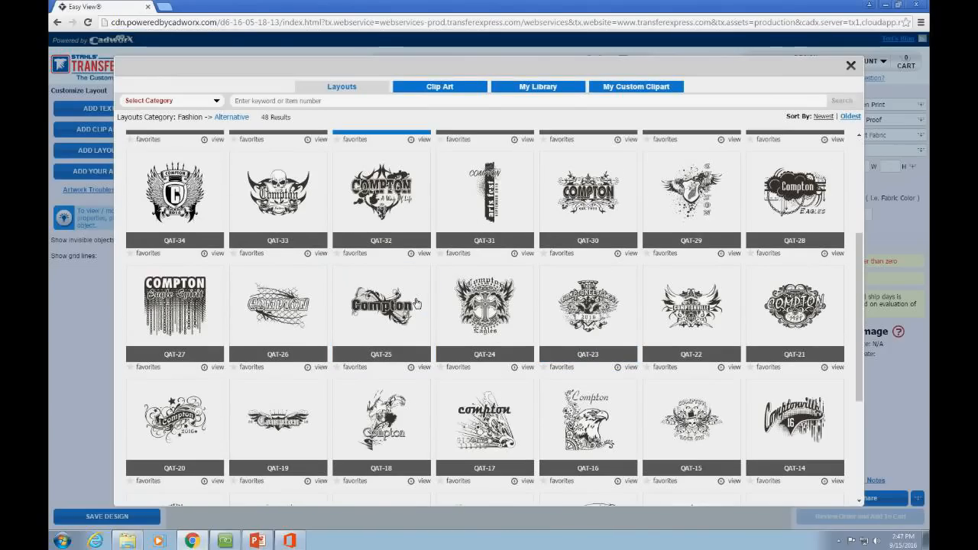
scroll(298, 298, down, 1)
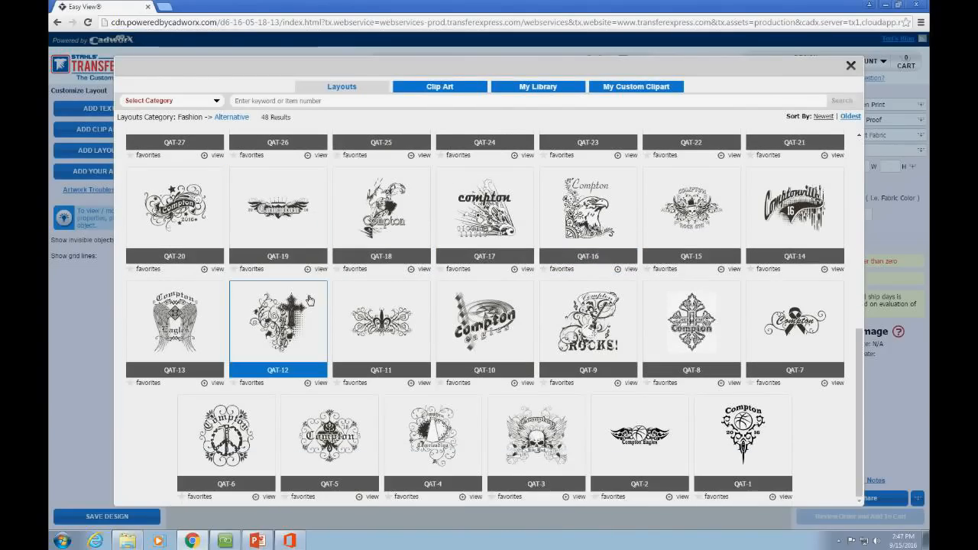
click(621, 445)
Step: Move the Compton Eagles design up and left and enlarge it to 12.89 x 4.31 in
drag(269, 222, 691, 443)
drag(516, 312, 491, 280)
drag(636, 348, 688, 363)
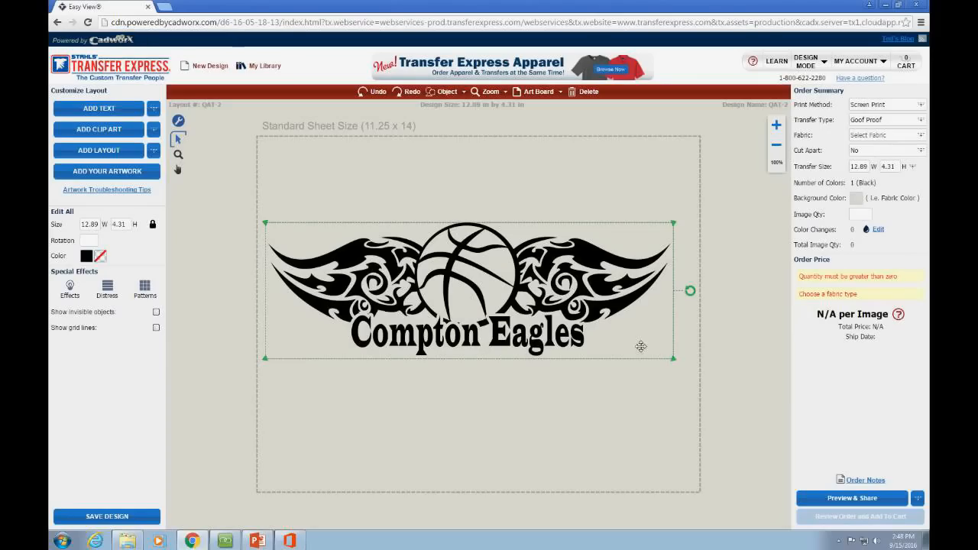
Step: Scale the Compton Eagles design down to 2.47 x 0.83 in near the upper left, then deselect it
drag(675, 362, 370, 255)
drag(419, 296, 271, 212)
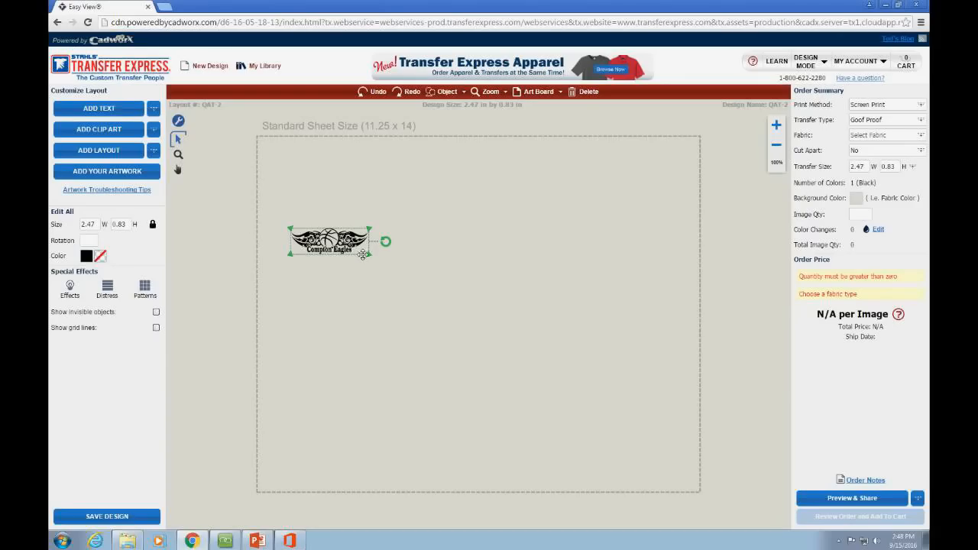
click(230, 223)
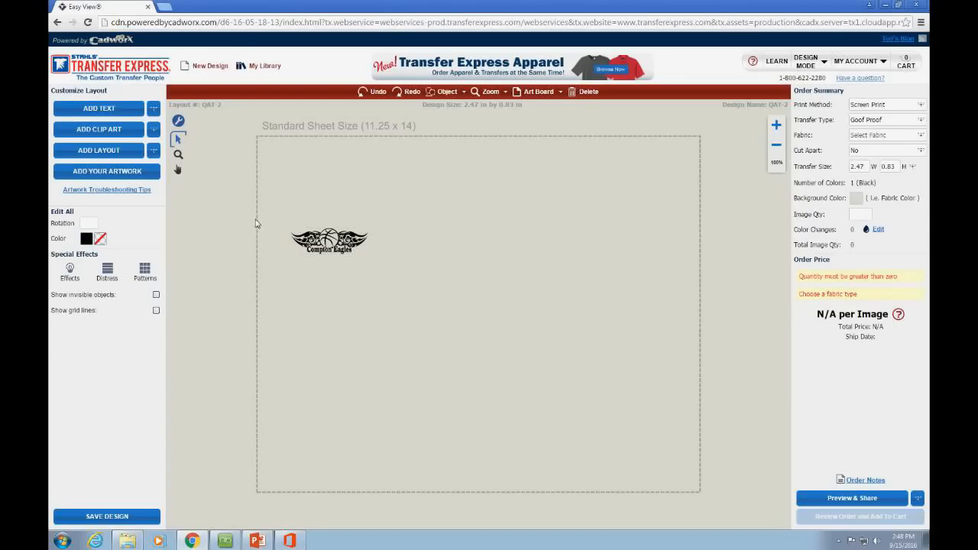
drag(278, 222, 377, 260)
click(377, 260)
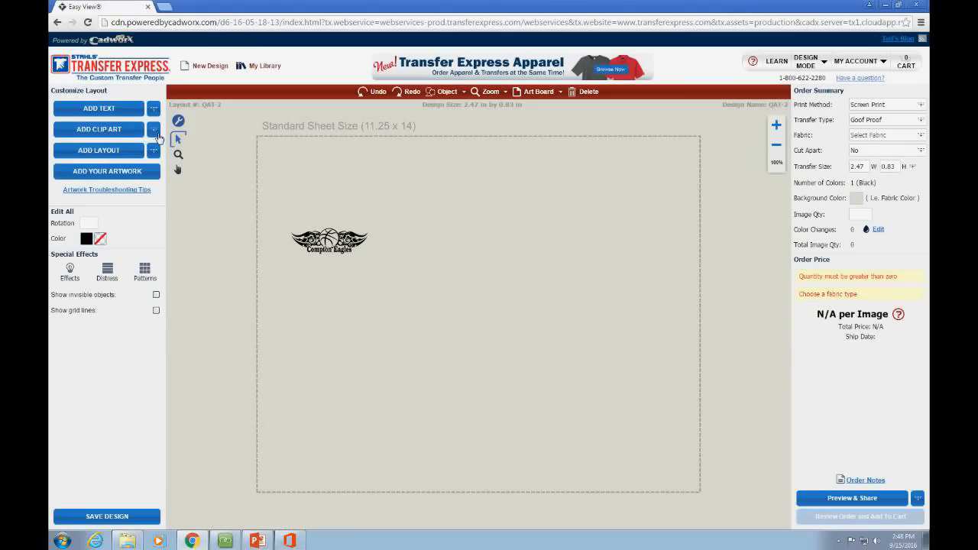
Step: Search the clip art library for CIRCLE and add the solid black circle X19A-1, sized 2.6 x 2.6 in
click(155, 131)
click(157, 144)
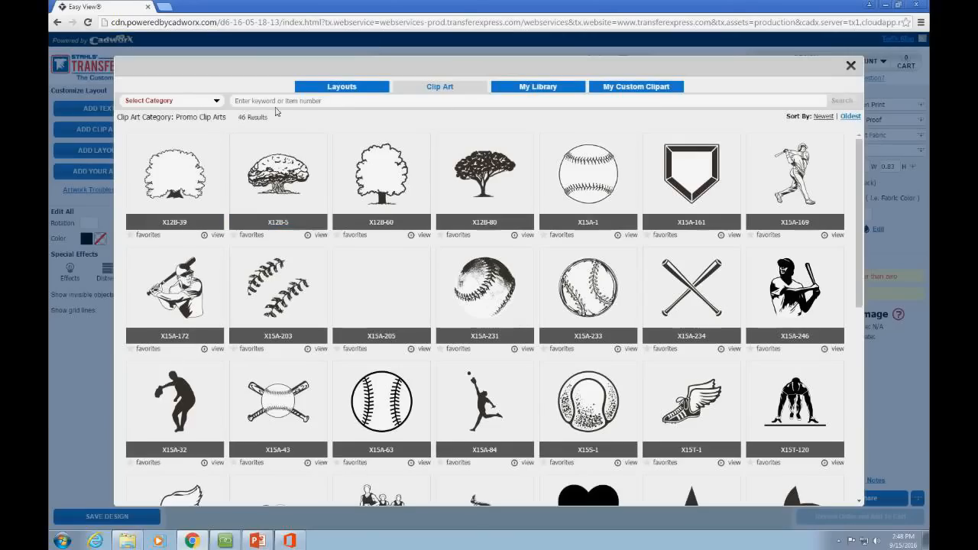
click(279, 102)
text(CIRCL)
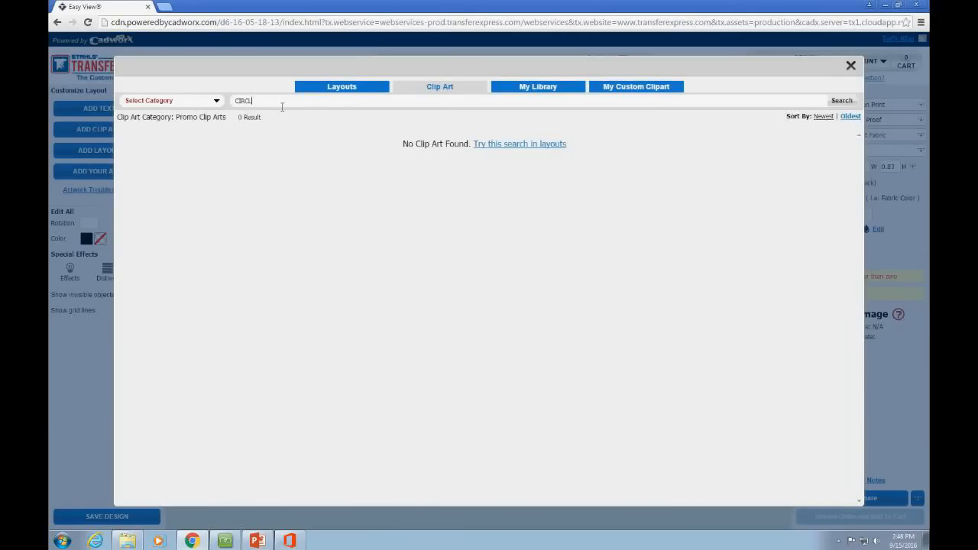
text(E)
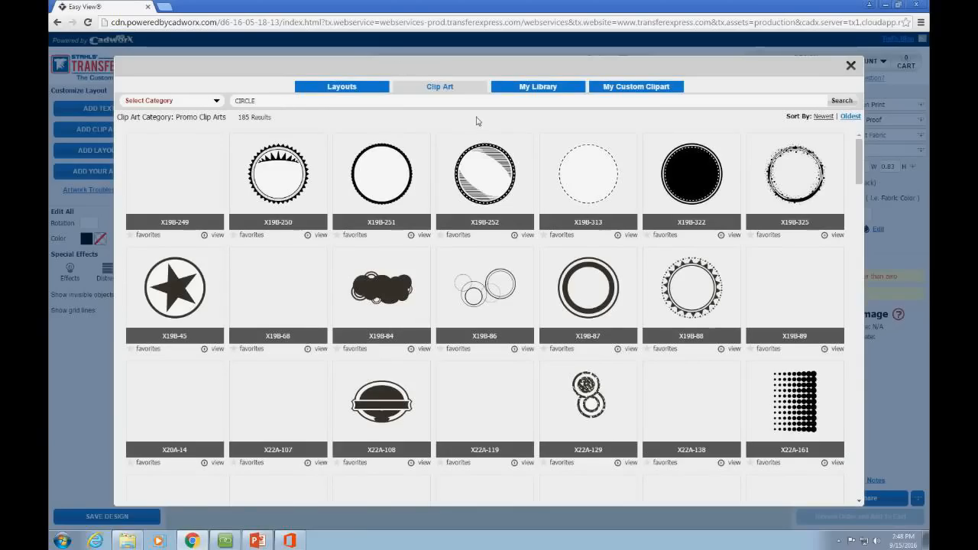
scroll(535, 237, down, 3)
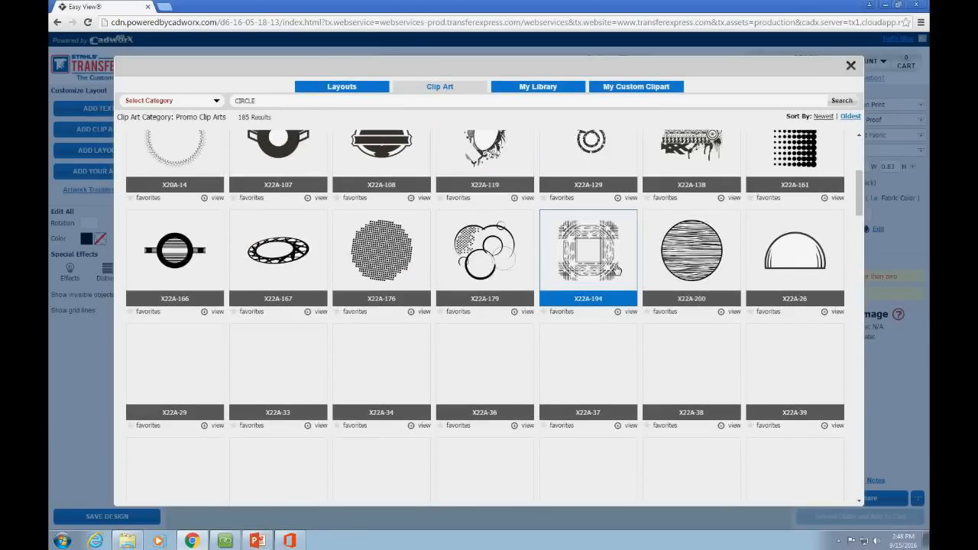
scroll(615, 269, down, 3)
scroll(672, 305, down, 10)
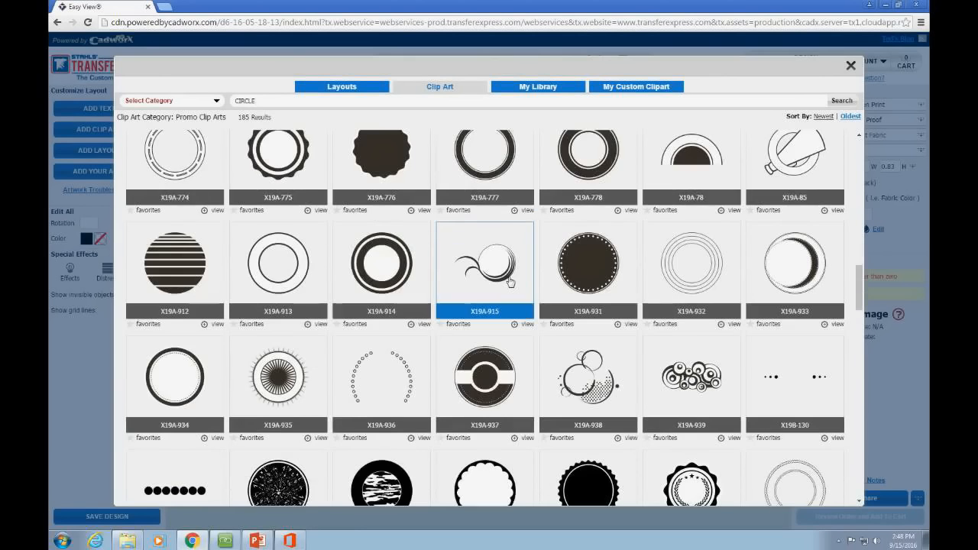
scroll(633, 375, down, 2)
scroll(632, 375, down, 3)
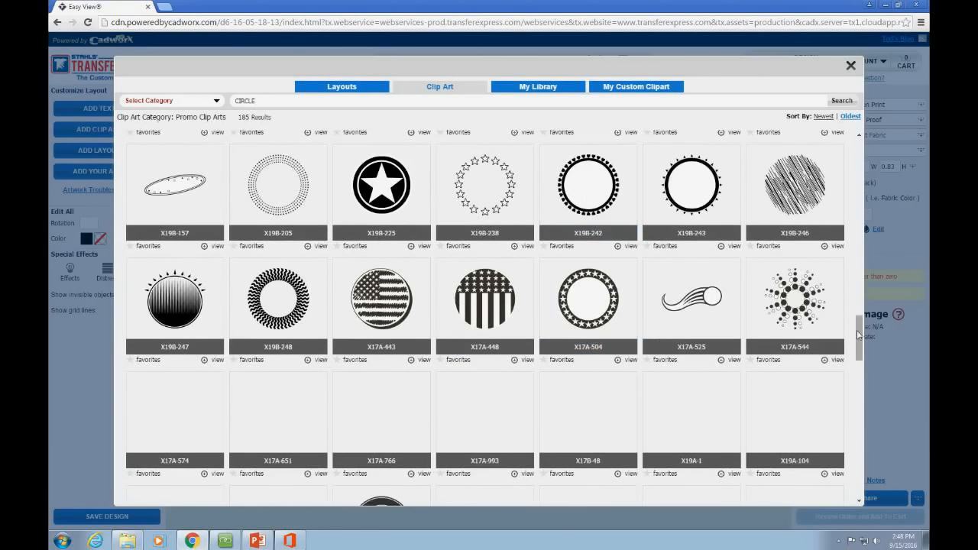
scroll(725, 360, down, 1)
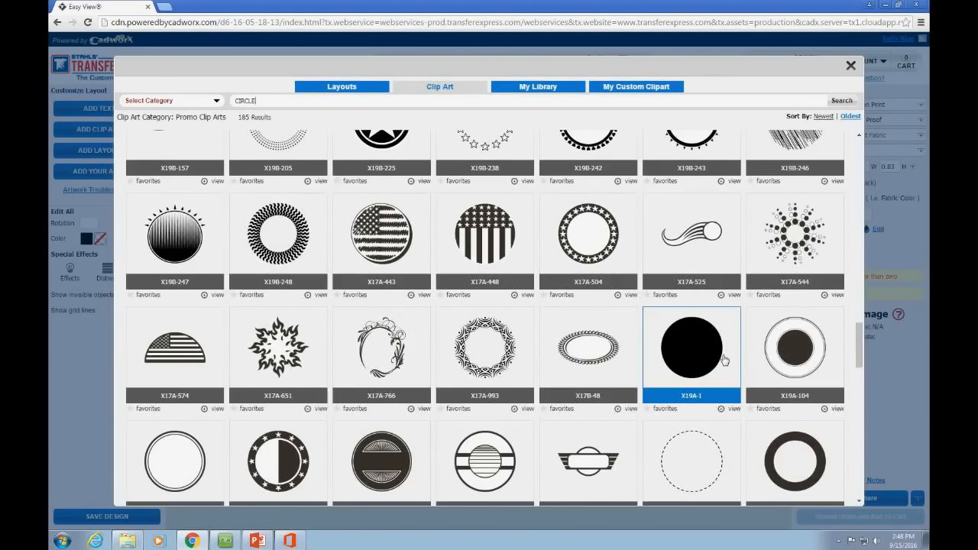
click(725, 360)
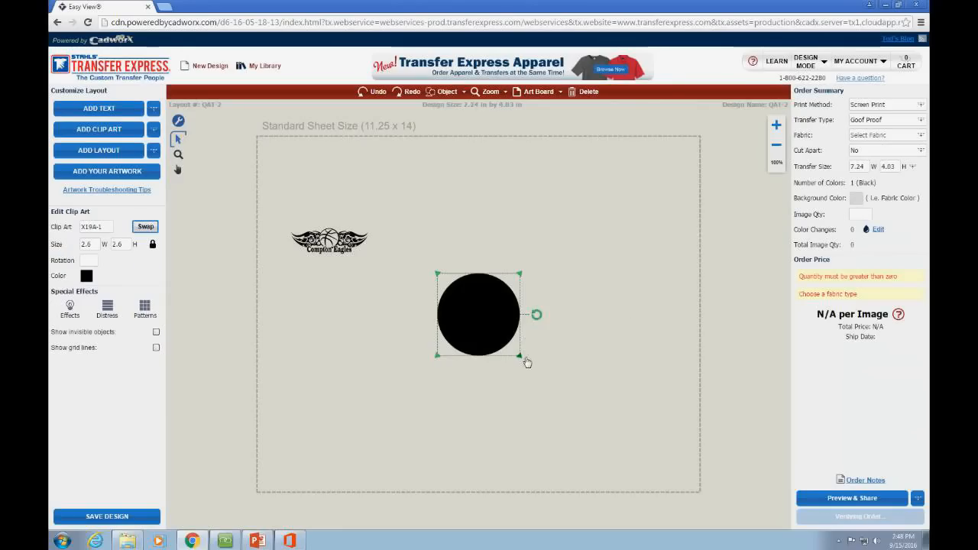
Step: Colour the circle Neon Pink and shrink it to 0.04 x 0.04 in
drag(519, 356, 478, 313)
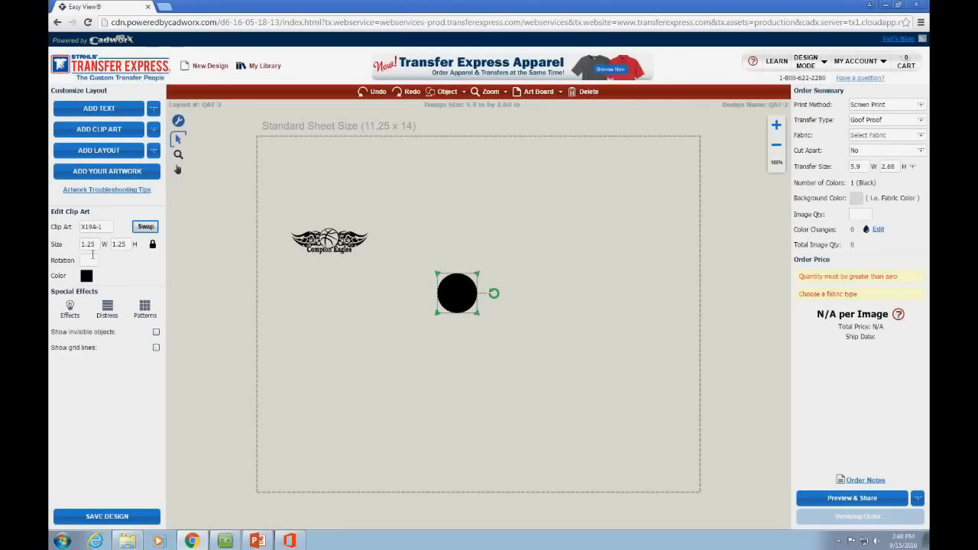
click(88, 277)
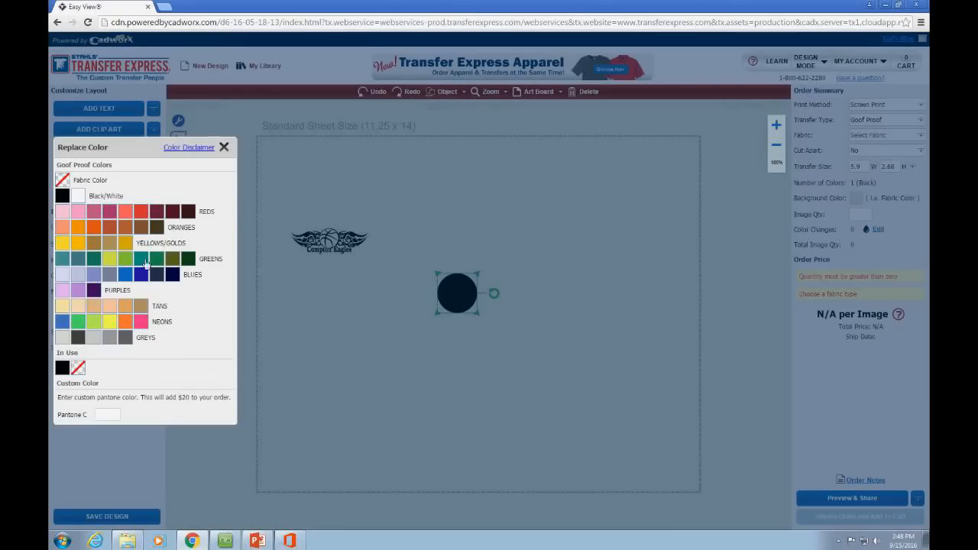
click(143, 321)
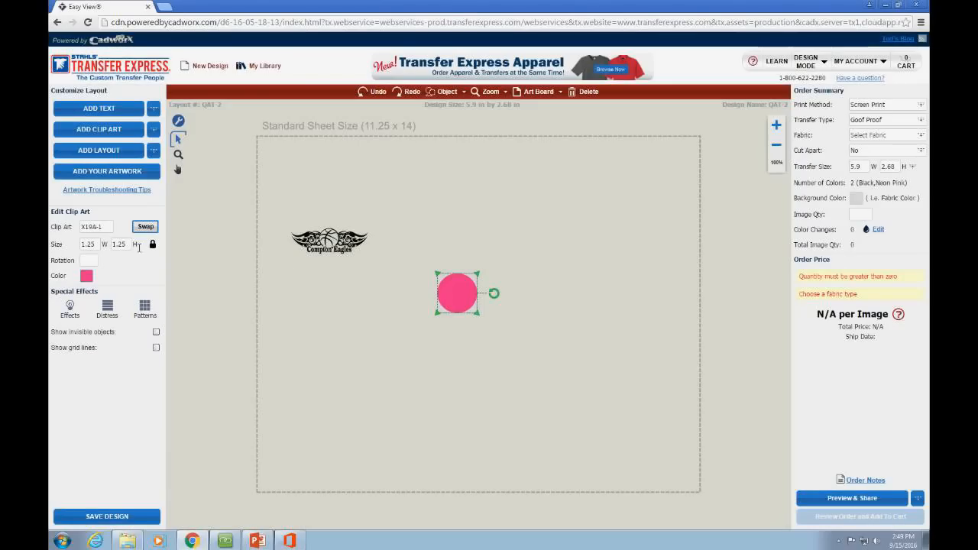
click(88, 244)
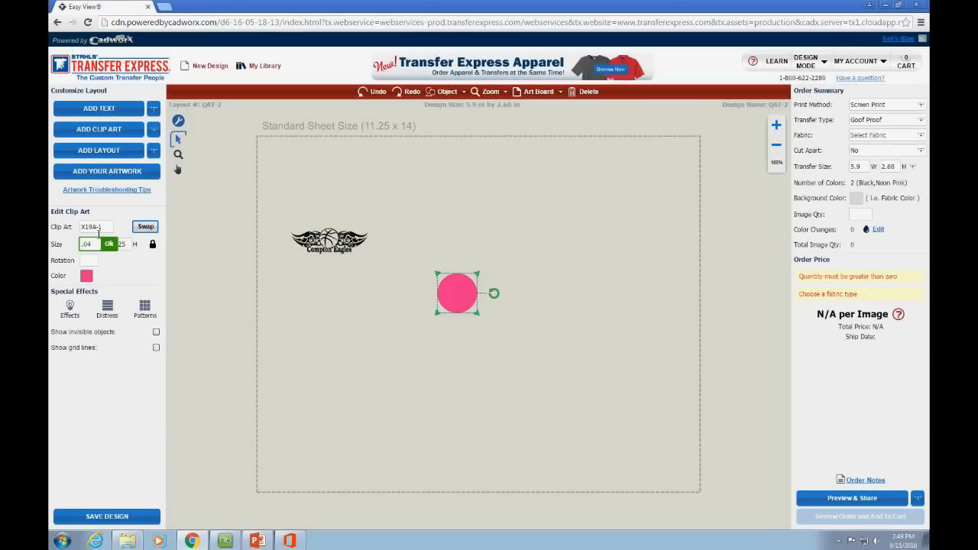
text(.04)
key(Return)
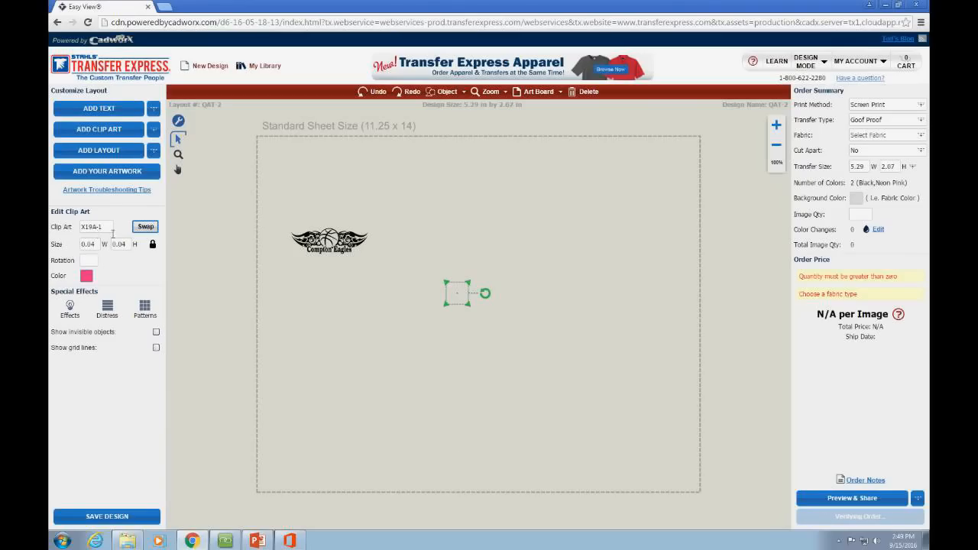
Step: Move the tiny pink dot onto the Compton Eagles logo and select the whole logo
drag(464, 298, 347, 232)
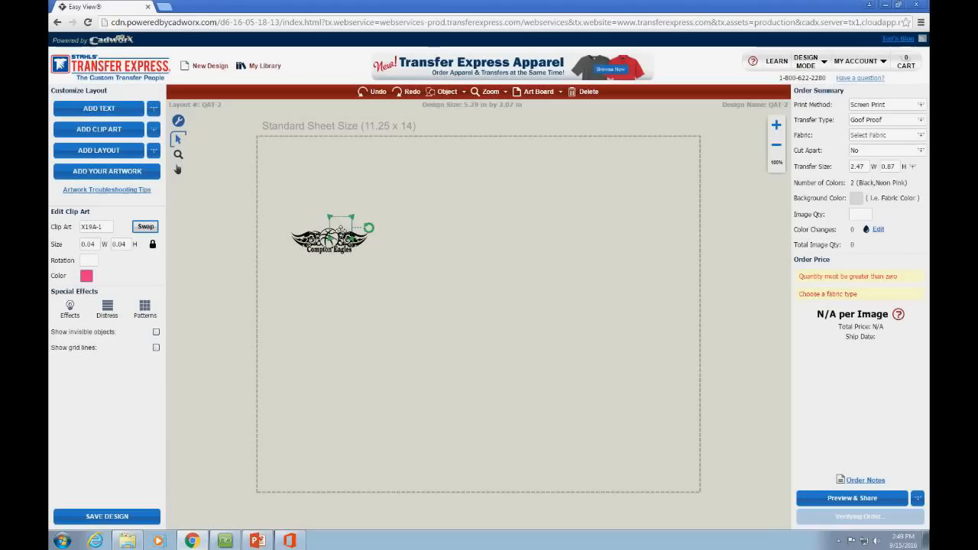
drag(270, 198, 410, 306)
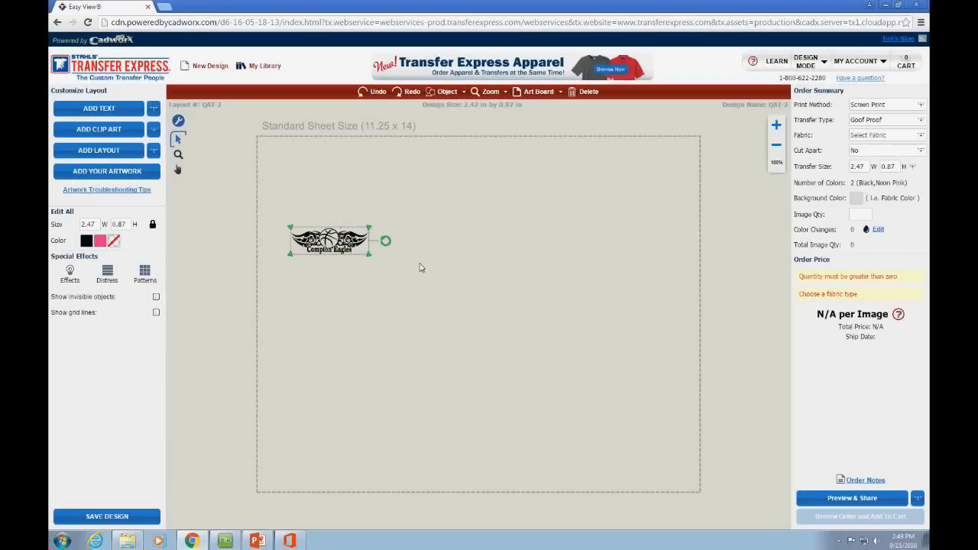
click(501, 92)
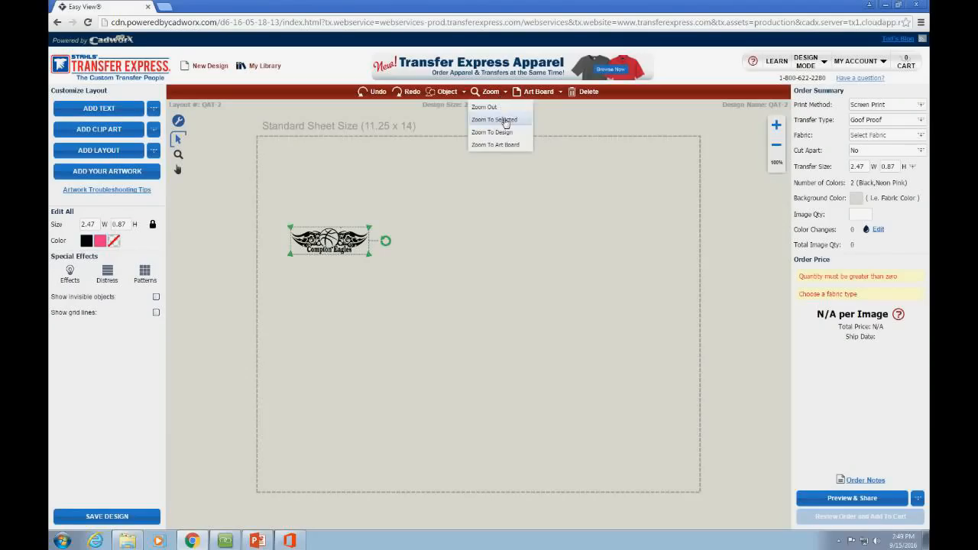
Step: Zoom to the selected Compton Eagles logo for a close view
click(503, 121)
click(528, 215)
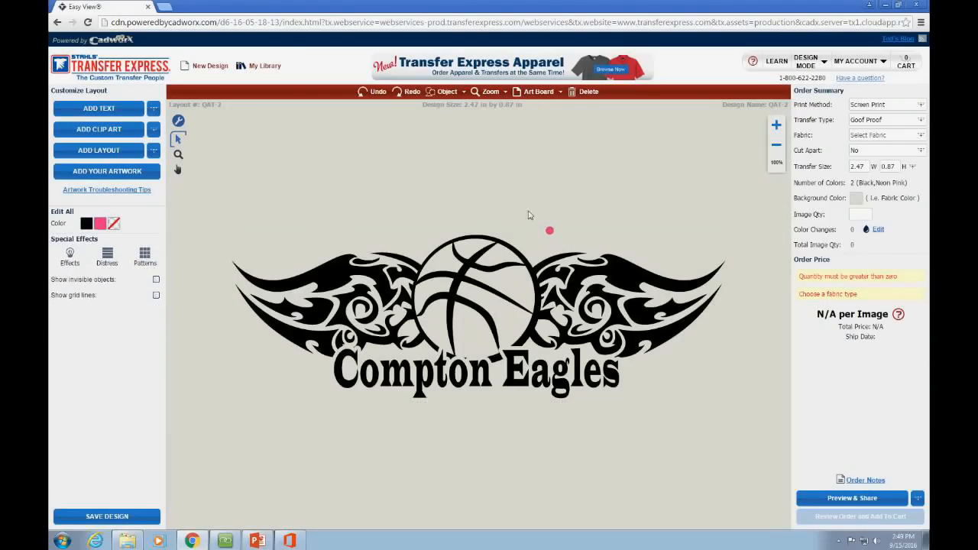
click(605, 283)
click(599, 220)
Step: Reposition the pink dot step by step until it sits just below the word Eagles
drag(550, 233, 581, 230)
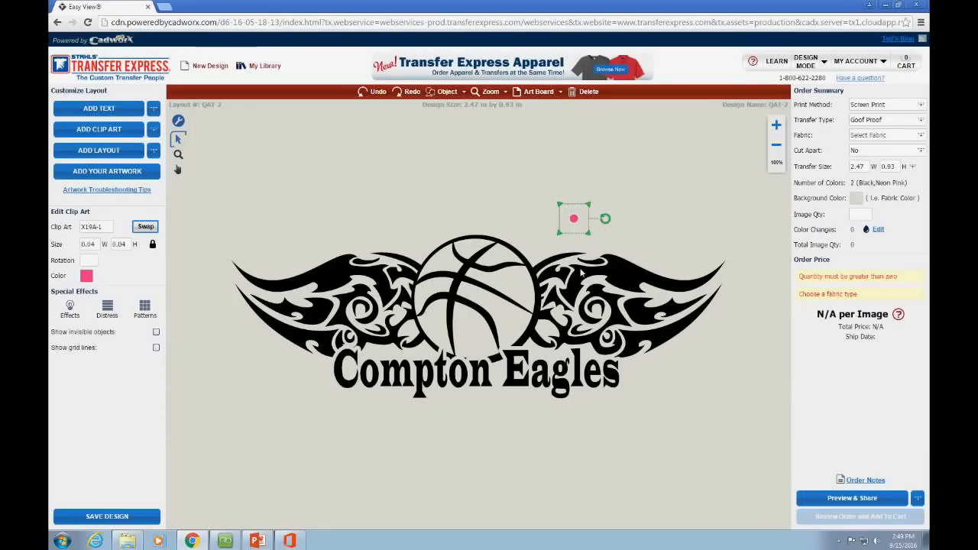
mouse_move(583, 226)
mouse_down()
mouse_move(579, 287)
mouse_move(576, 237)
mouse_up()
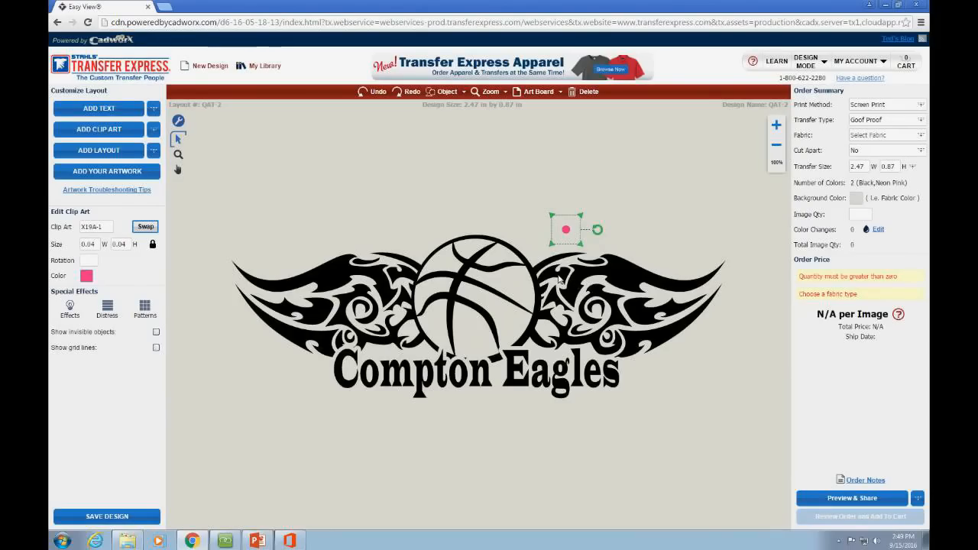
click(486, 206)
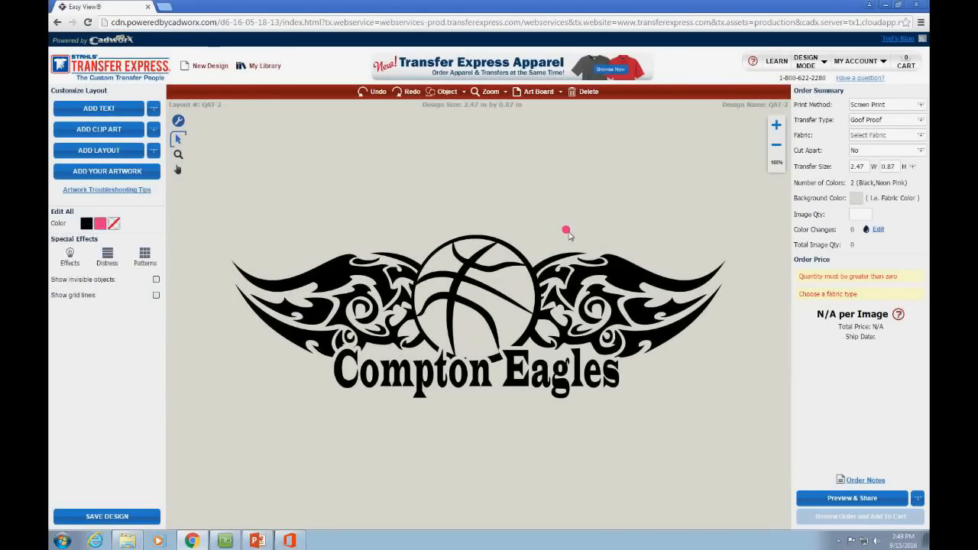
drag(569, 236, 518, 350)
click(520, 372)
click(501, 432)
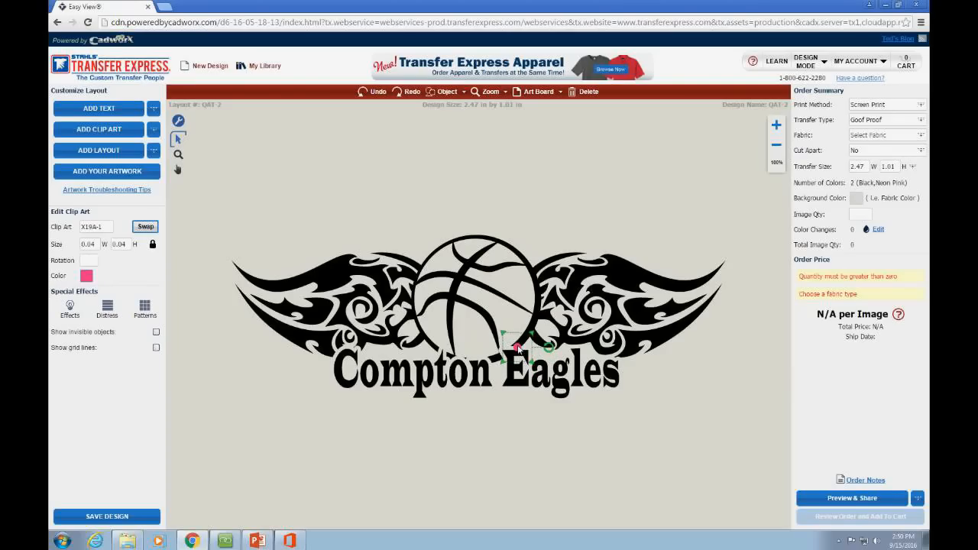
drag(518, 349, 535, 388)
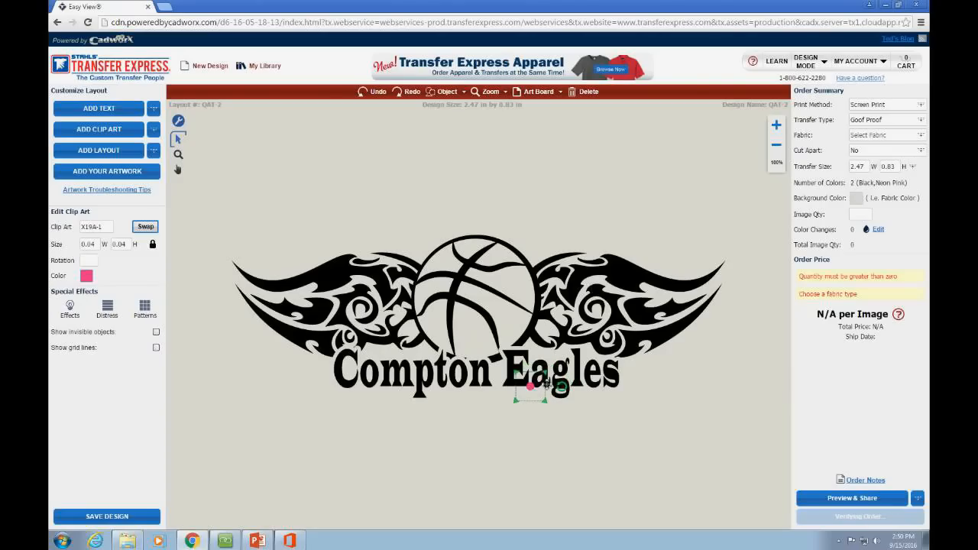
drag(538, 393, 547, 382)
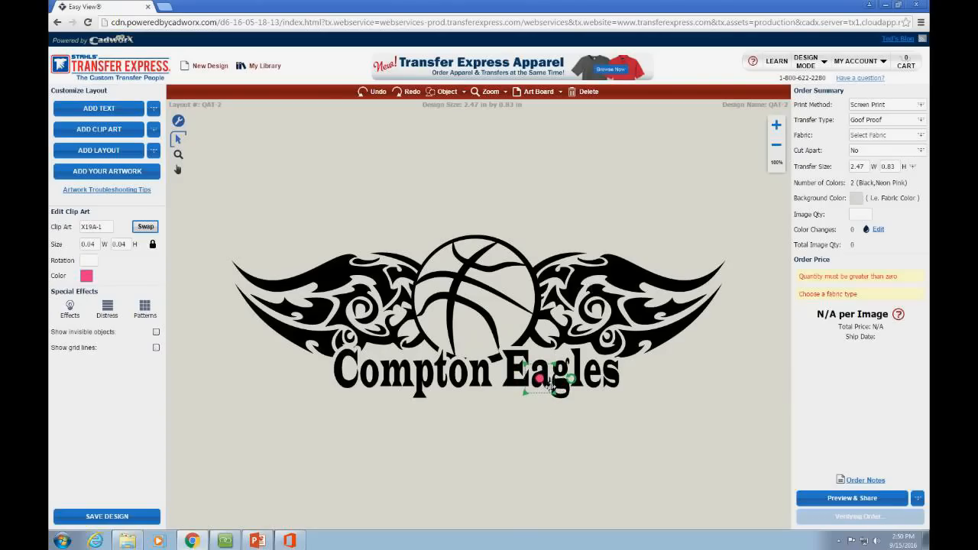
drag(545, 386, 528, 434)
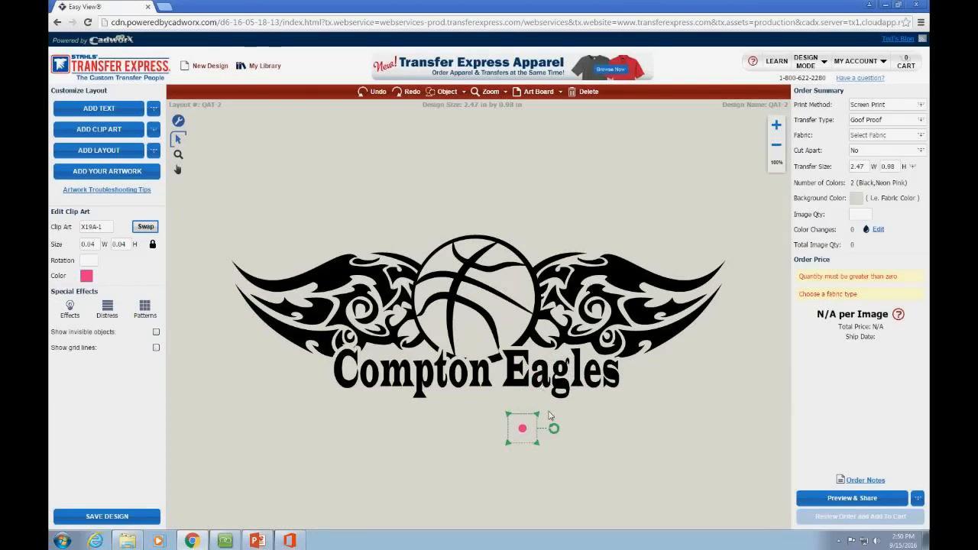
click(550, 415)
drag(523, 432, 523, 425)
Step: Enlarge the Compton Eagles text and shift it slightly left
click(545, 388)
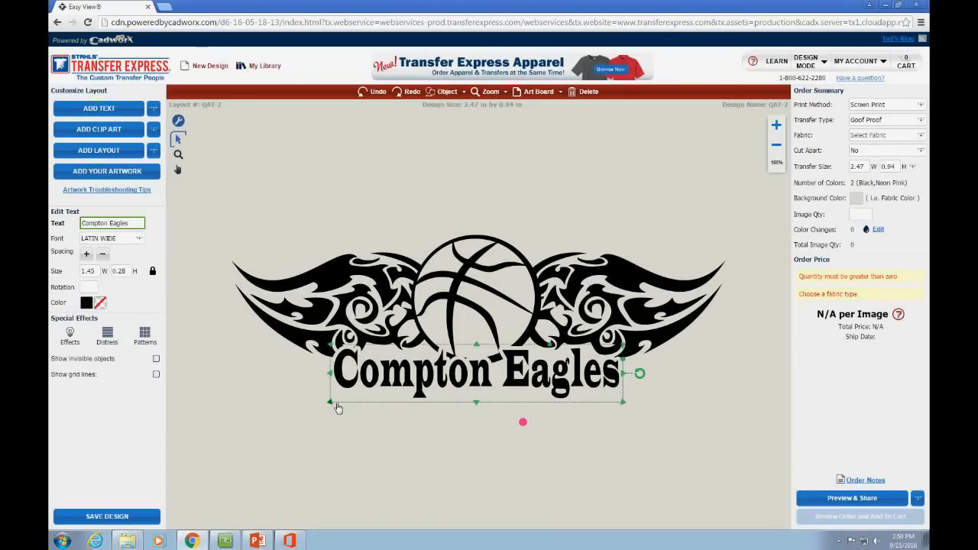
drag(339, 408, 280, 435)
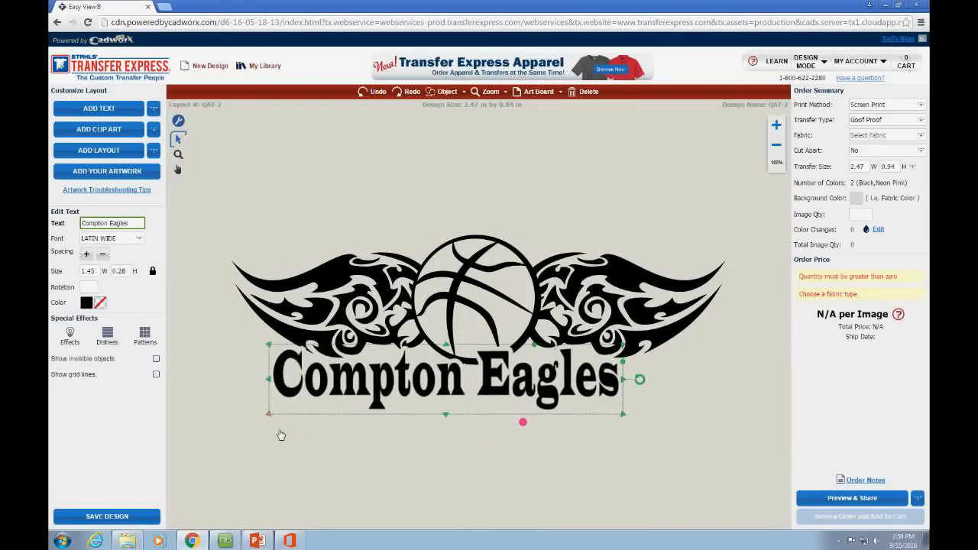
drag(503, 380, 532, 368)
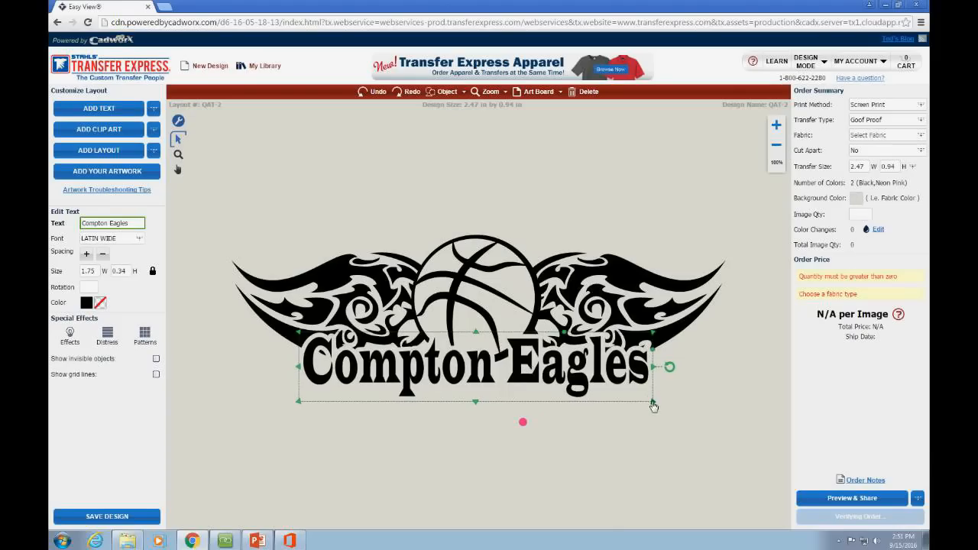
drag(653, 404, 671, 408)
drag(609, 385, 597, 385)
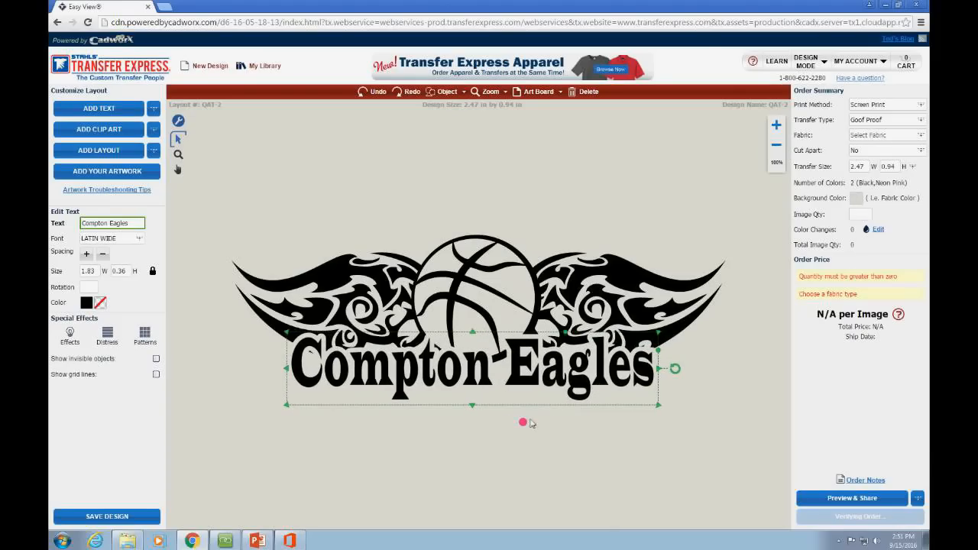
Step: Move the pink dot into the g of Eagles and nudge the text left to center it
drag(525, 422, 557, 376)
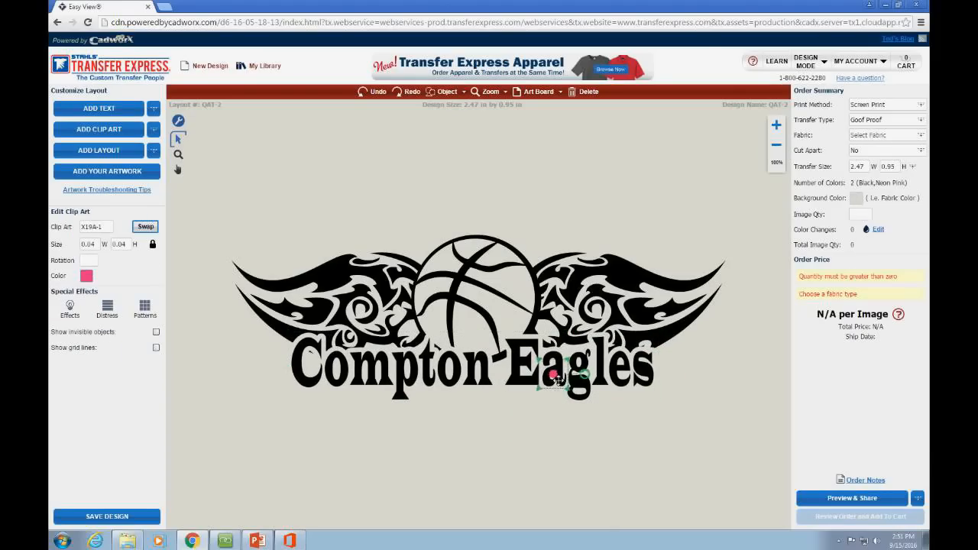
click(604, 388)
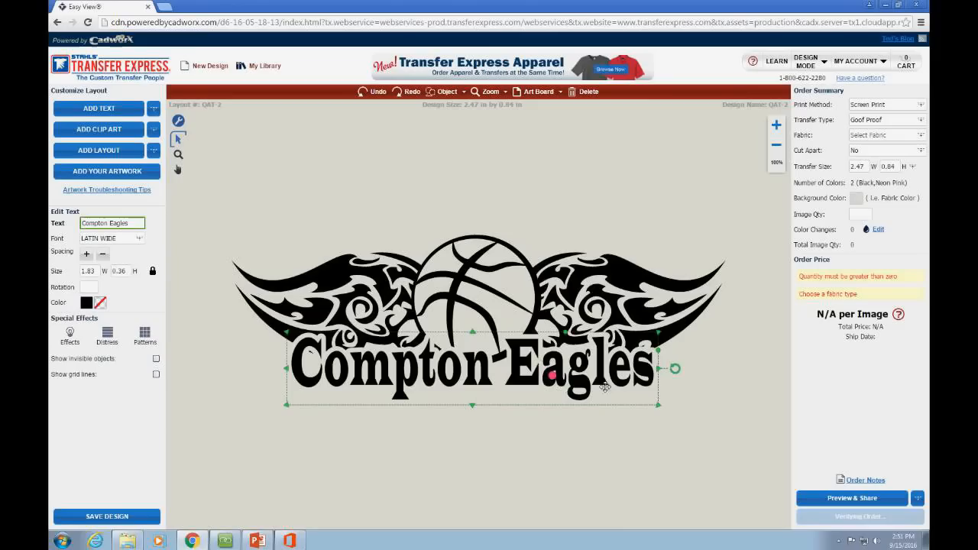
drag(557, 379, 525, 410)
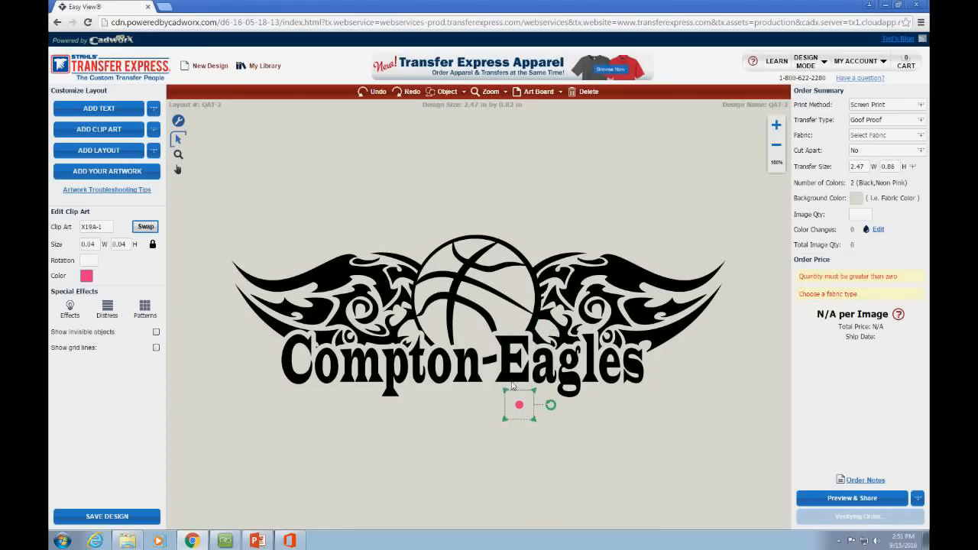
click(513, 382)
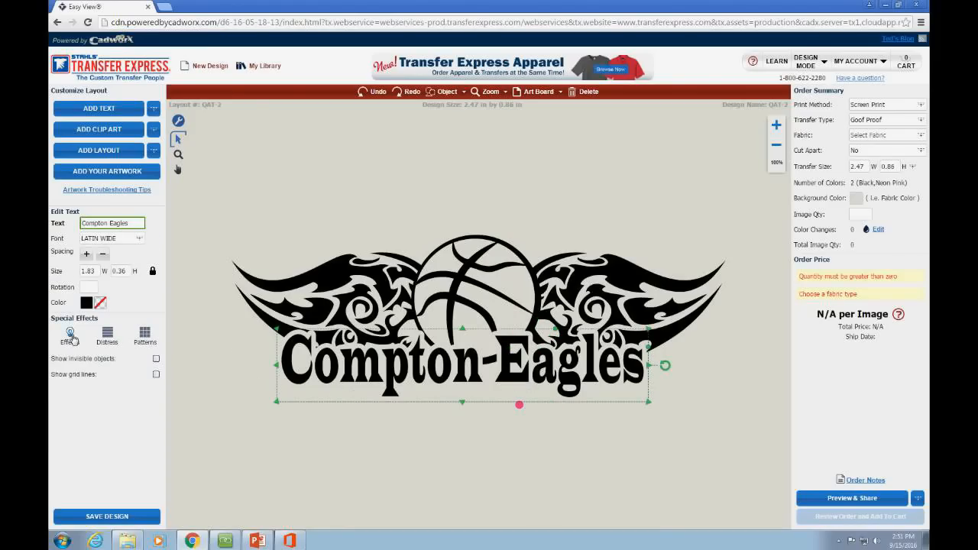
Step: Thicken the Compton Eagles text outline by three steps in Effects
click(70, 333)
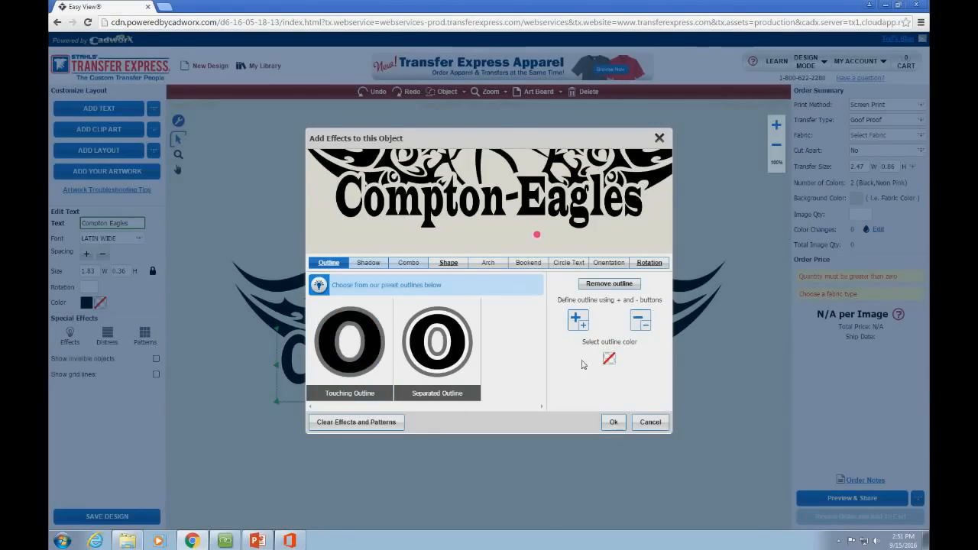
click(583, 326)
click(587, 330)
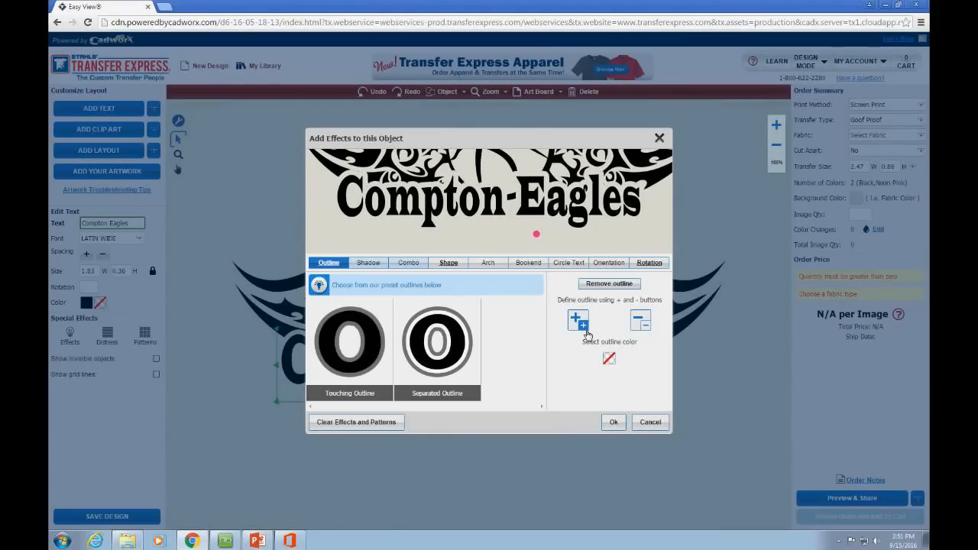
click(578, 321)
click(614, 422)
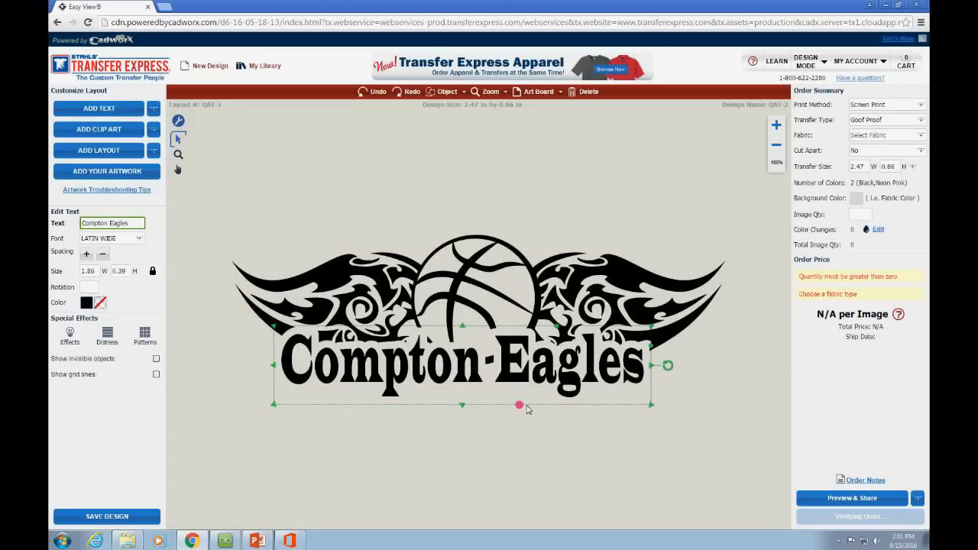
Step: Move the pink dot above the artwork, then select the whole artwork
drag(520, 405, 373, 202)
click(286, 213)
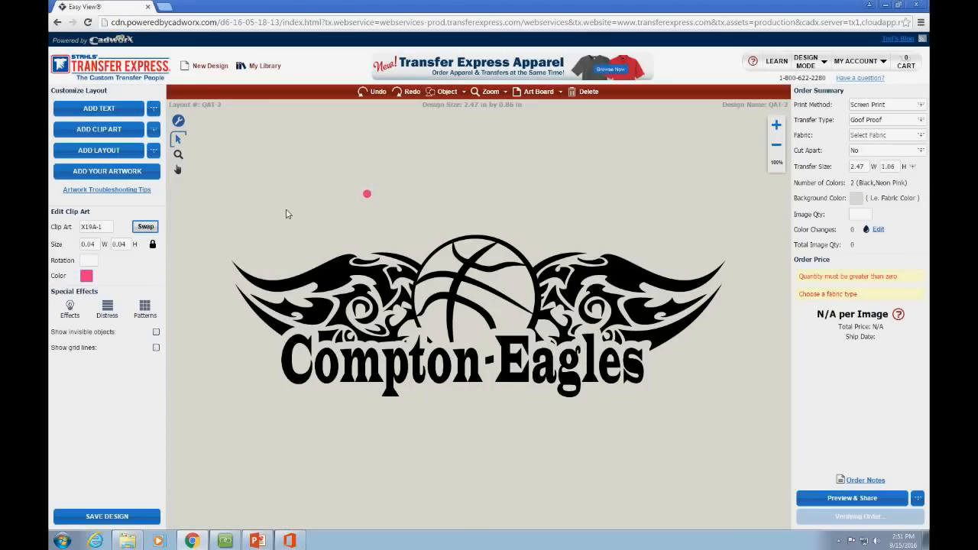
drag(214, 208, 752, 453)
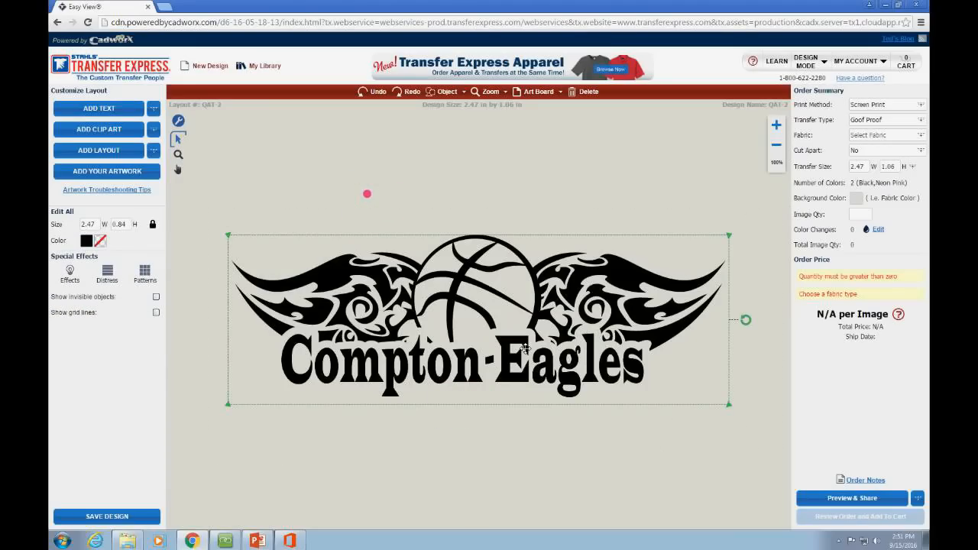
Step: Move the pink dot toward the left wing and resize it to 0.01 x 0.01 in
click(424, 223)
click(380, 200)
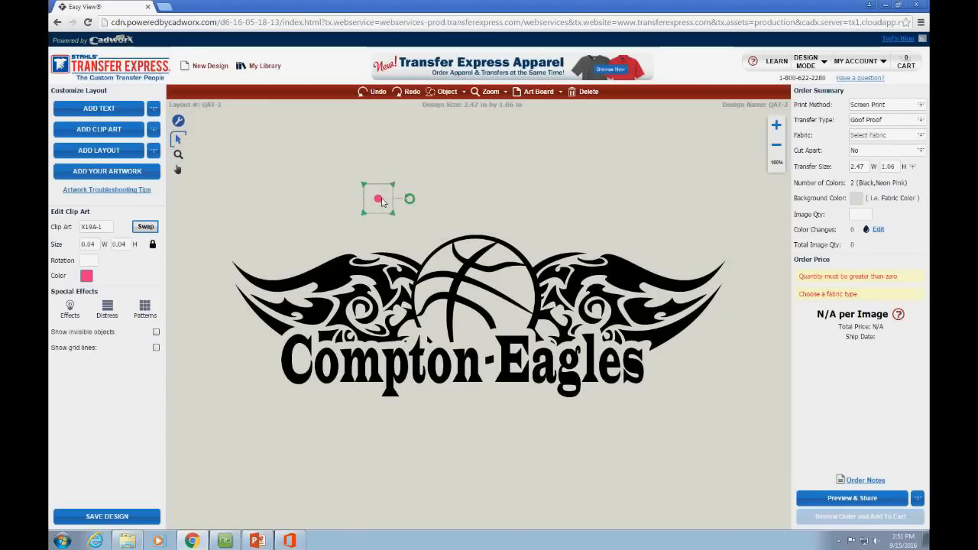
drag(381, 200, 383, 201)
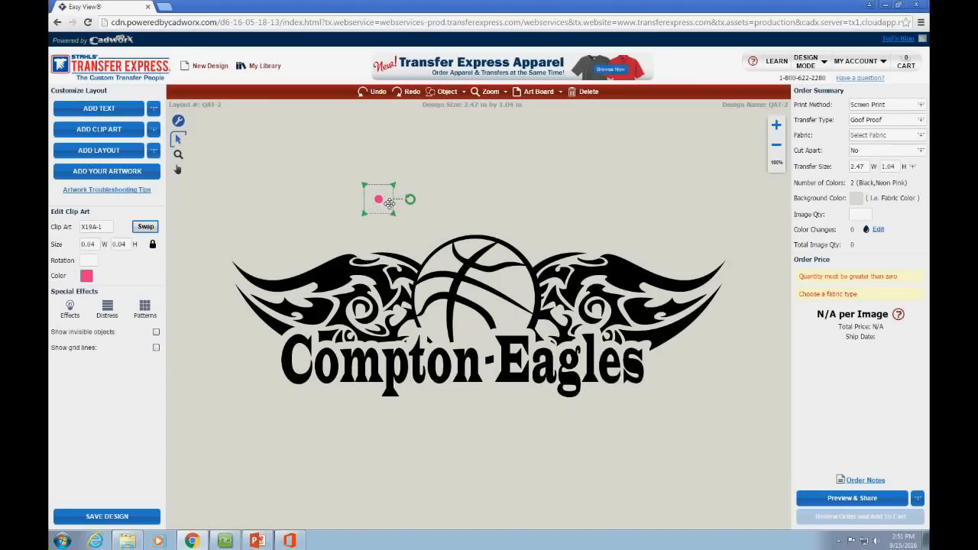
drag(388, 203, 363, 232)
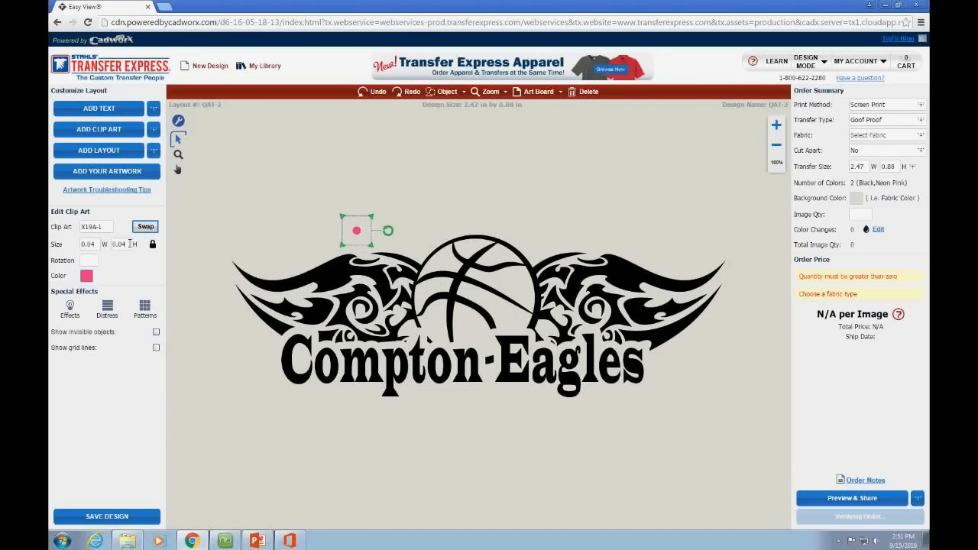
click(97, 244)
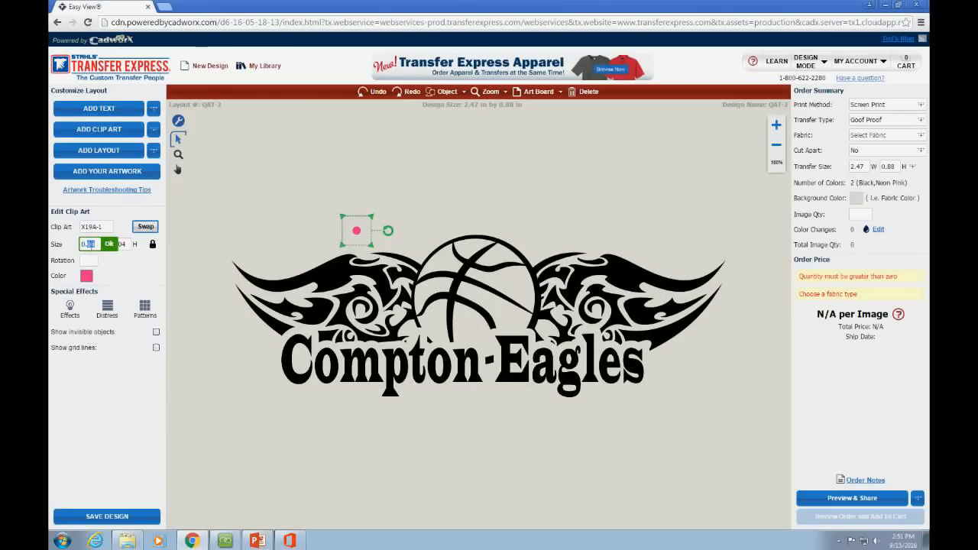
key(Return)
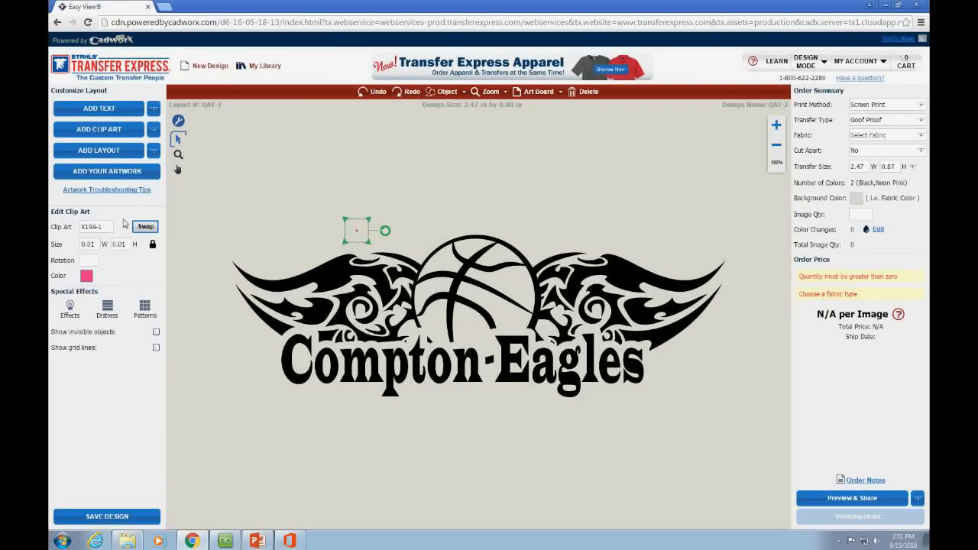
Step: Park the tiny pink dot just above the left wing and clear the selection
click(280, 250)
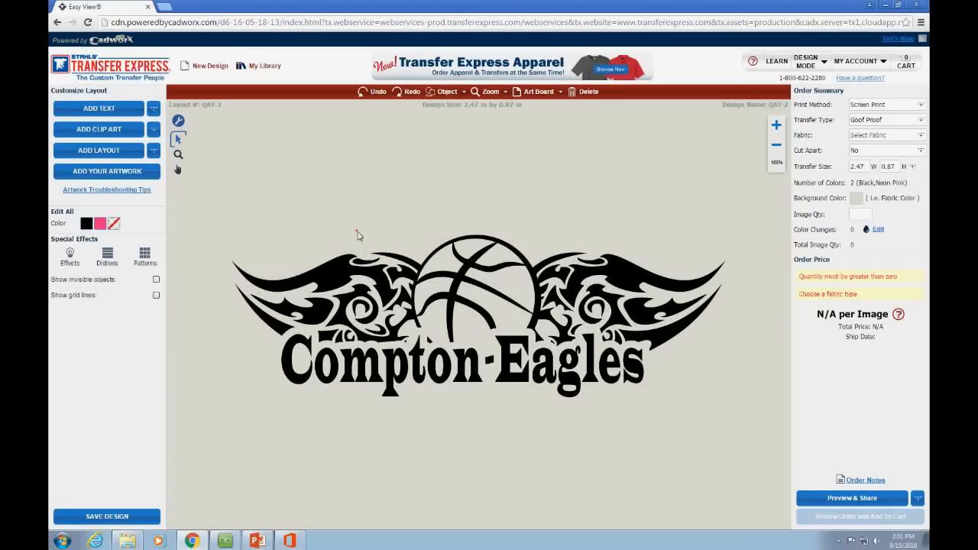
drag(357, 234, 603, 433)
drag(524, 433, 295, 251)
click(279, 153)
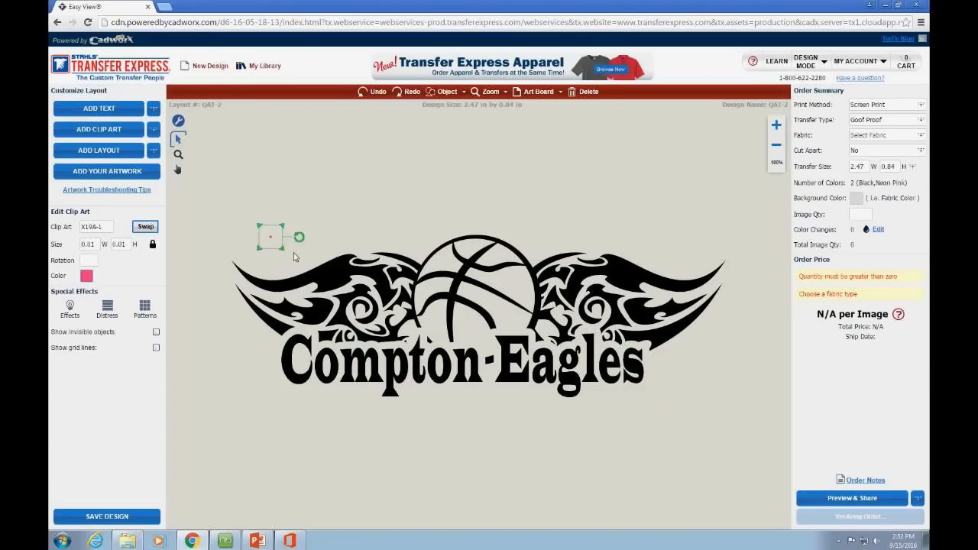
click(295, 251)
click(311, 221)
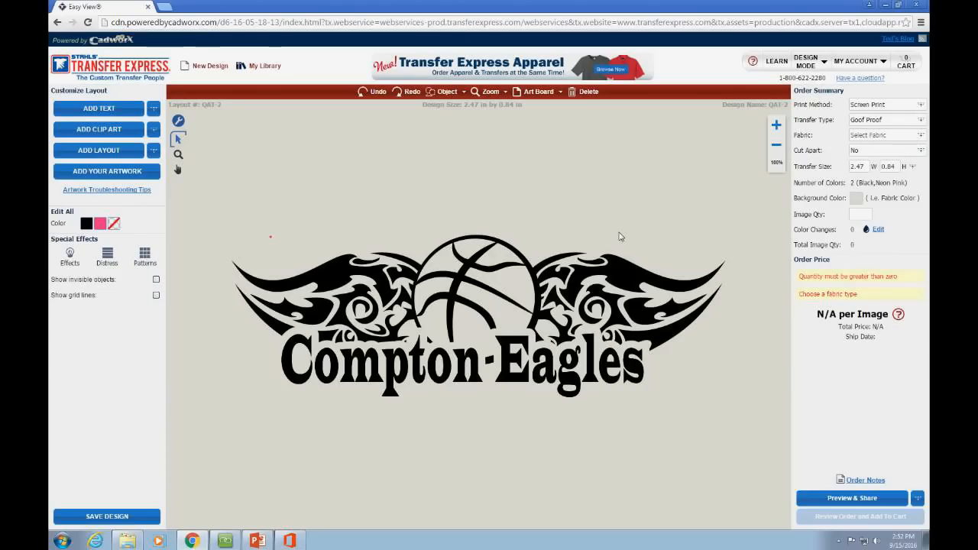
click(226, 541)
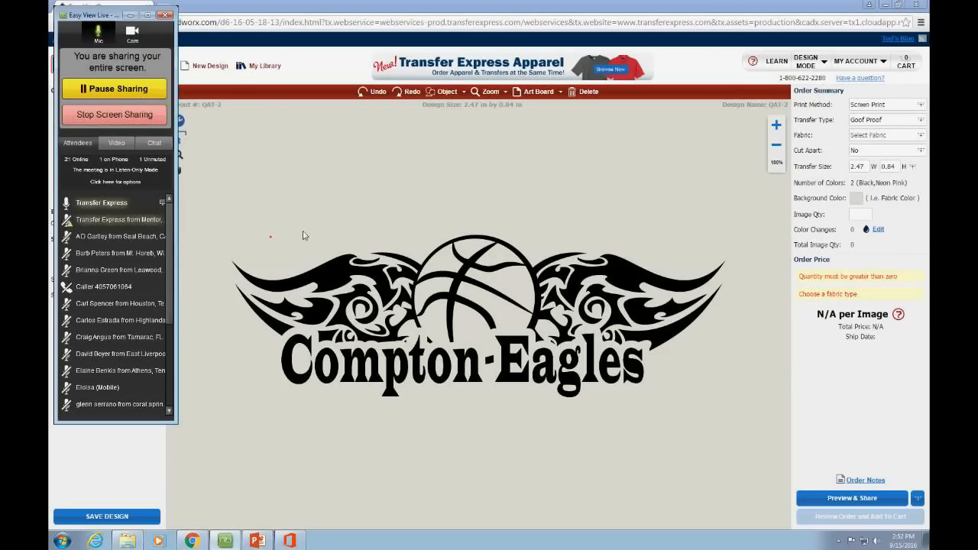
click(294, 470)
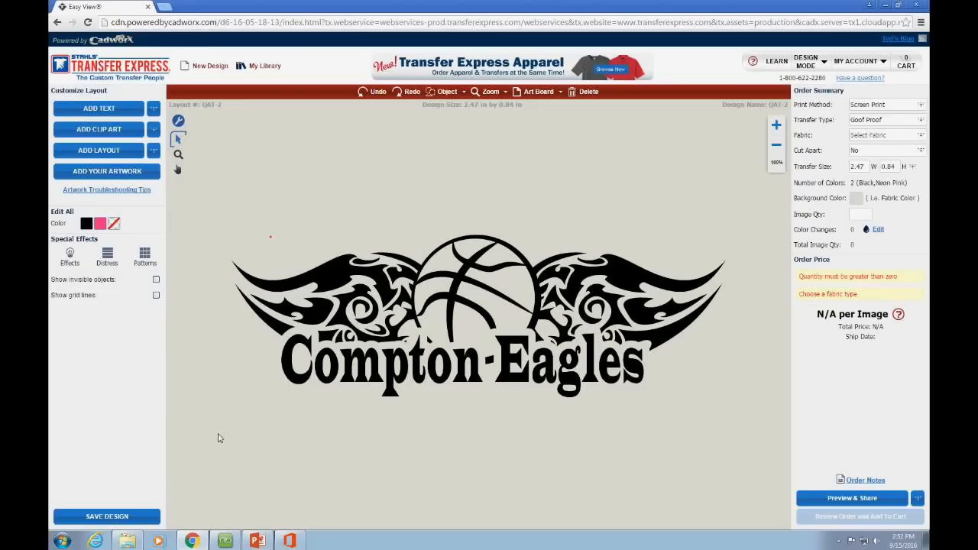
Step: Delete the Compton Eagles logo and start a new design
drag(222, 206, 772, 472)
key(Delete)
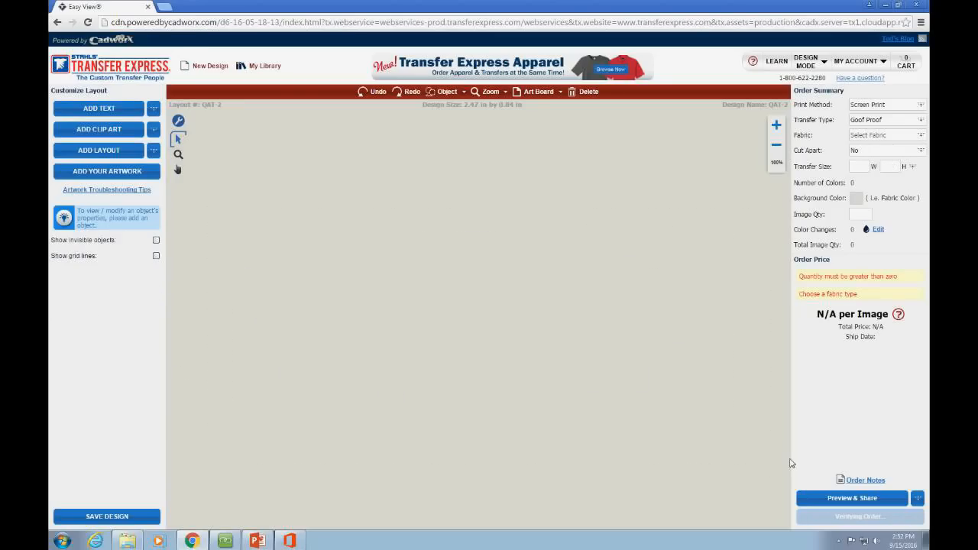
click(218, 73)
click(474, 301)
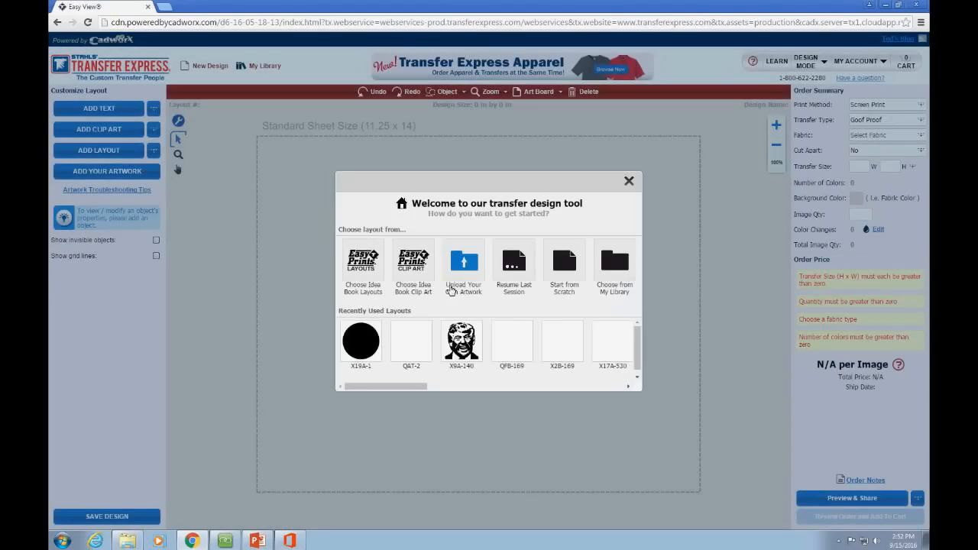
Step: Add the snarling bear head clip art X2A-1 from Idea Book Clip Art, sized 4.61 x 4.55 in
drag(409, 387, 478, 388)
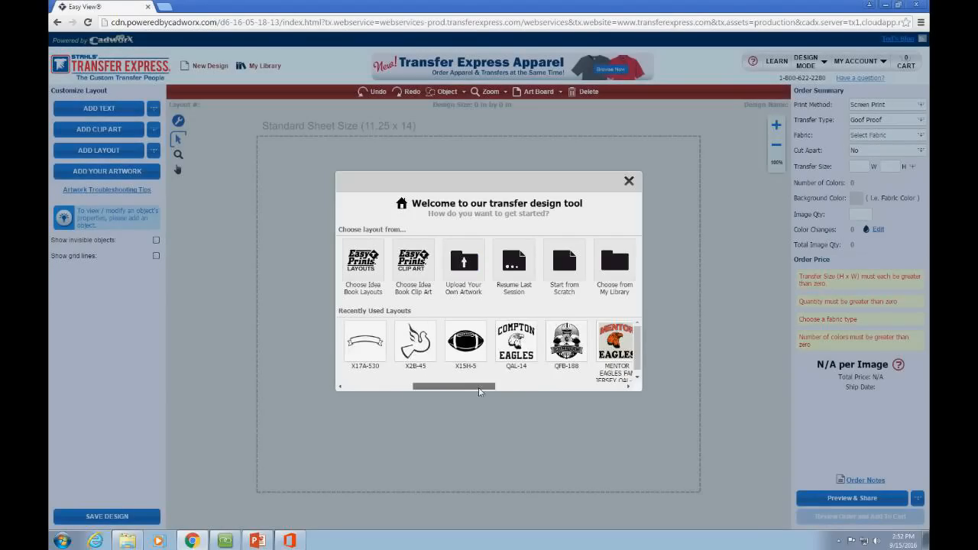
click(397, 276)
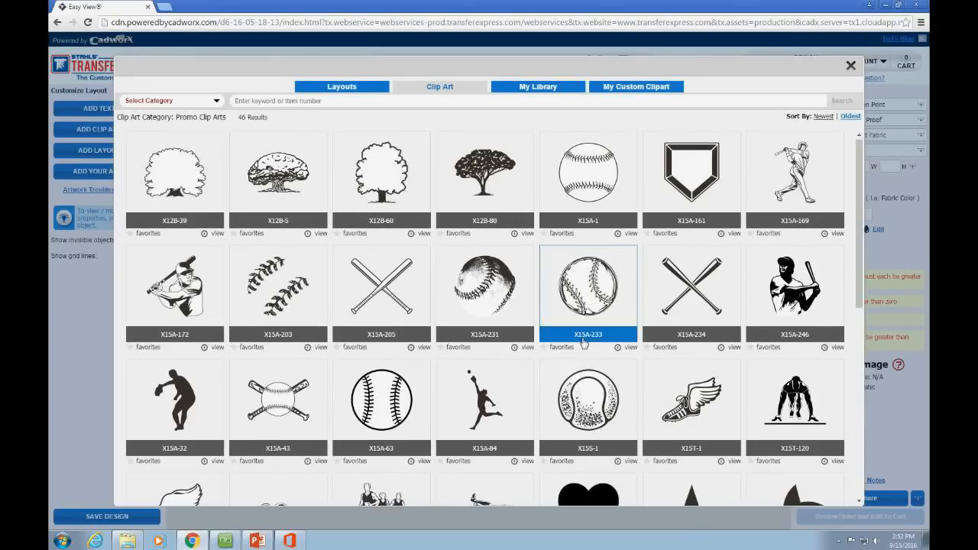
scroll(586, 345, down, 4)
scroll(587, 345, down, 2)
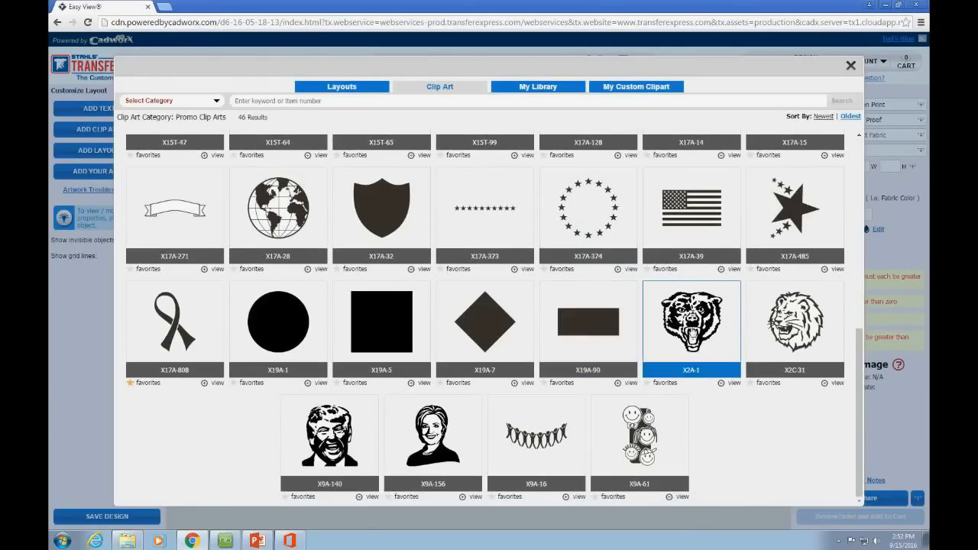
click(690, 325)
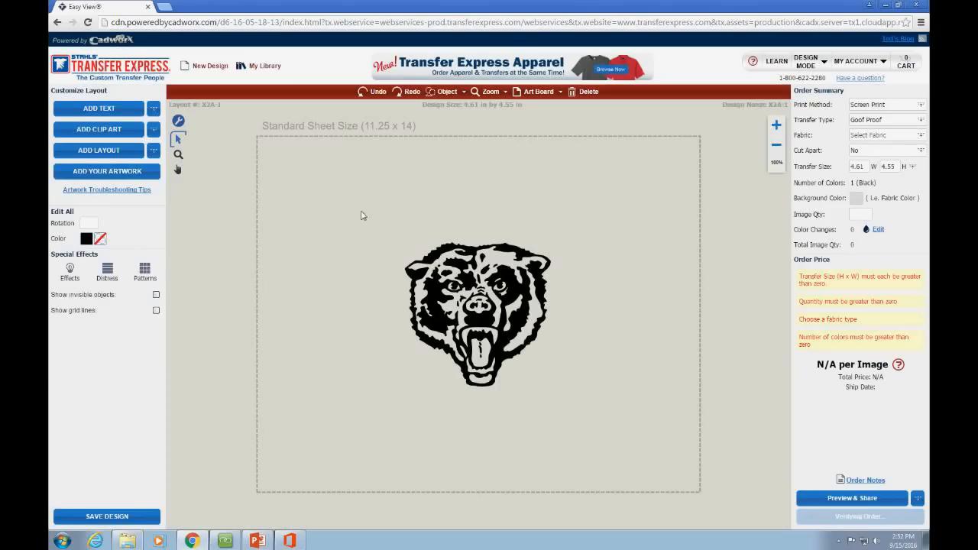
Step: Resize the bear head to 5.32 x 5.26 in and center it on the sheet
drag(602, 376, 496, 350)
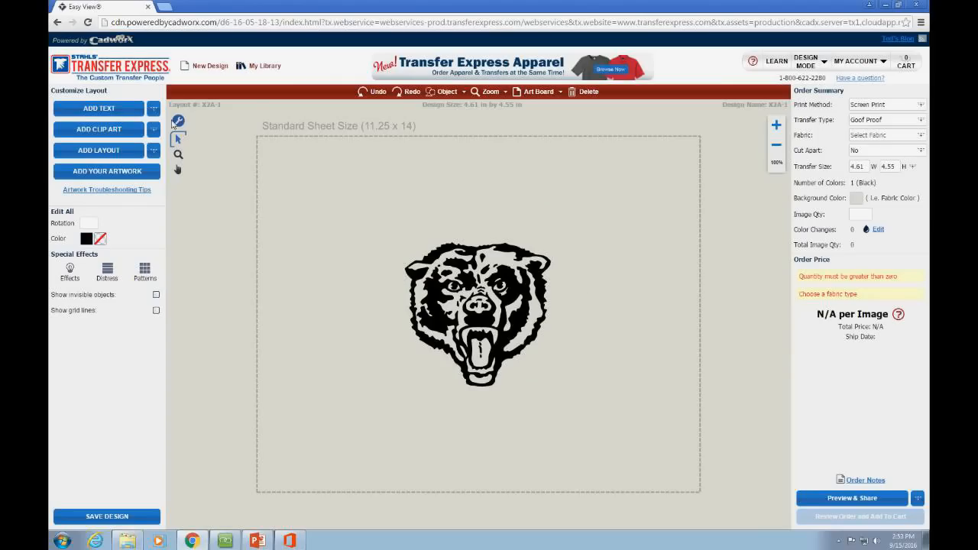
drag(521, 298, 479, 224)
drag(510, 317, 533, 337)
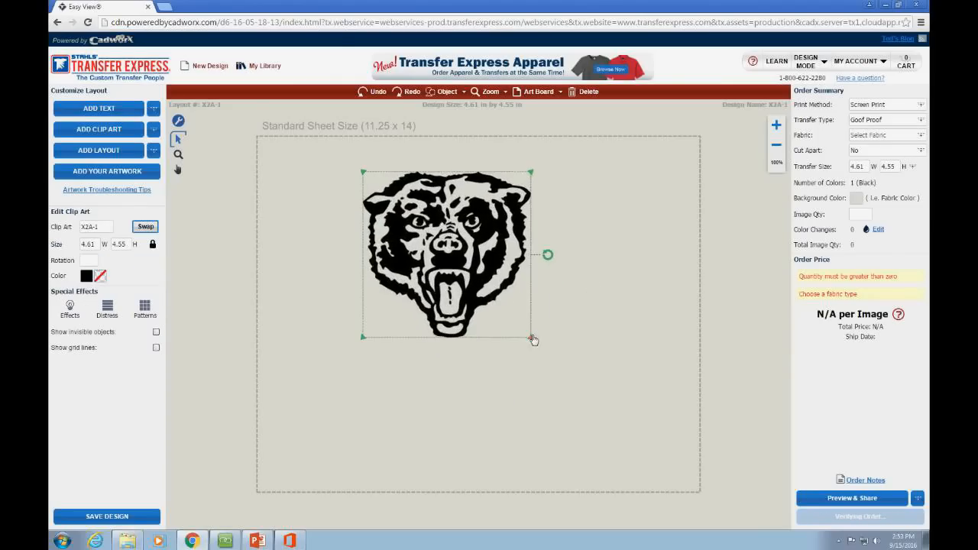
drag(446, 279, 478, 331)
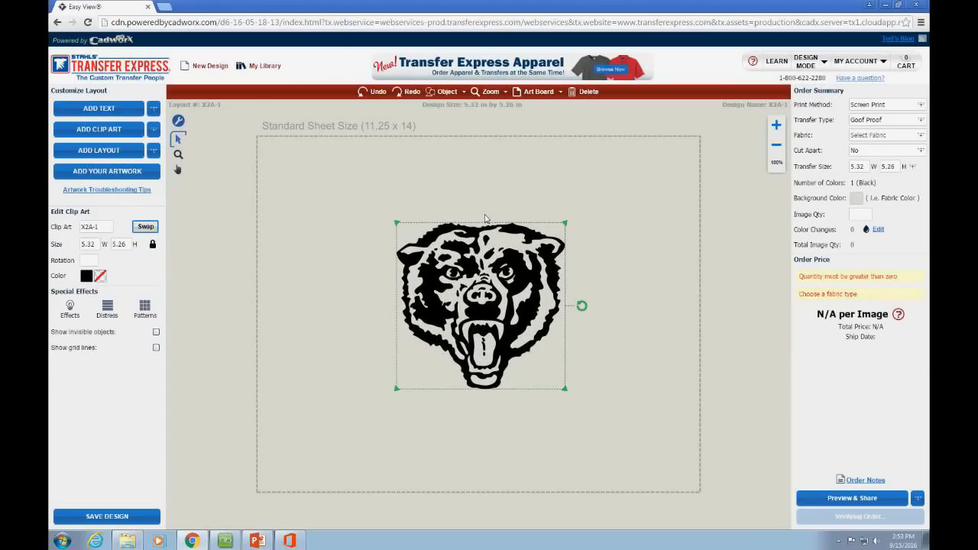
click(460, 222)
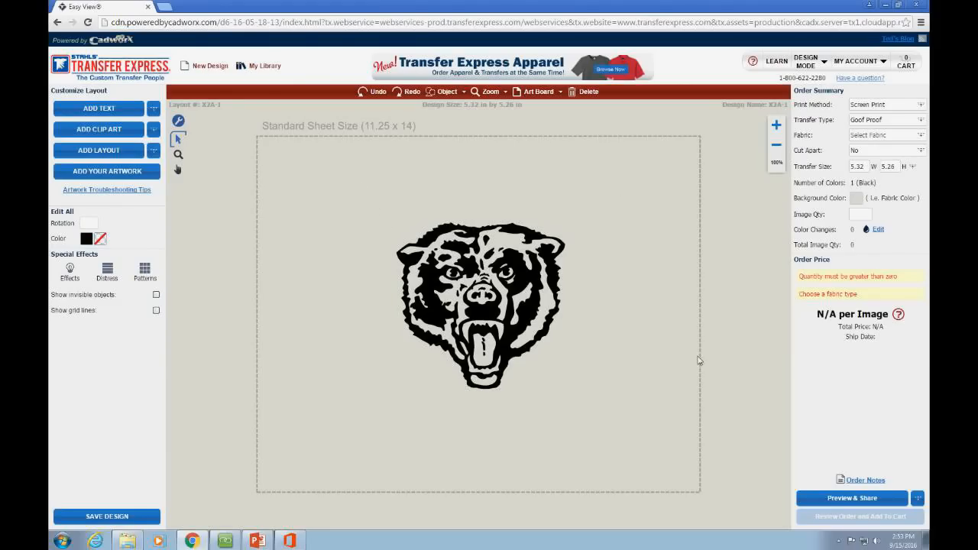
Step: Make the sheet background navy and the bear clip art white
click(857, 199)
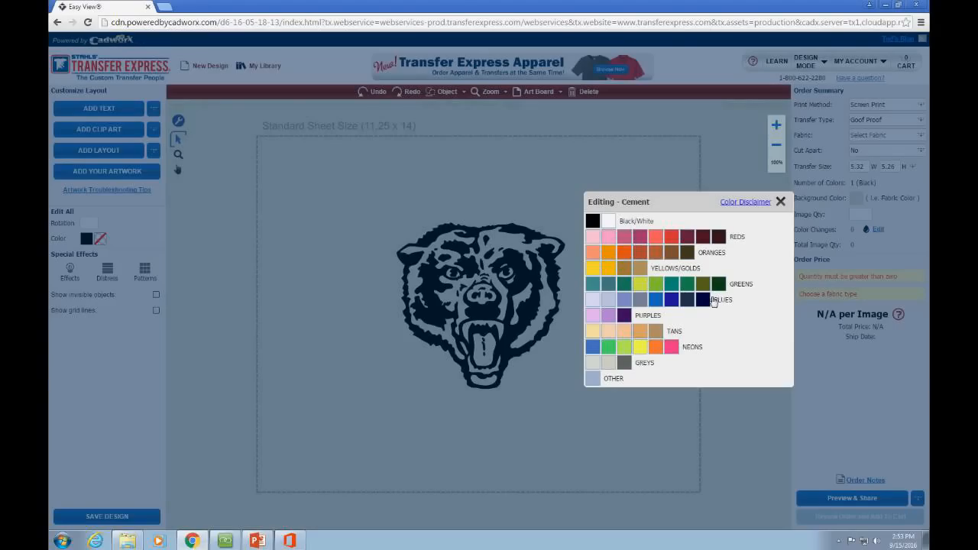
click(708, 301)
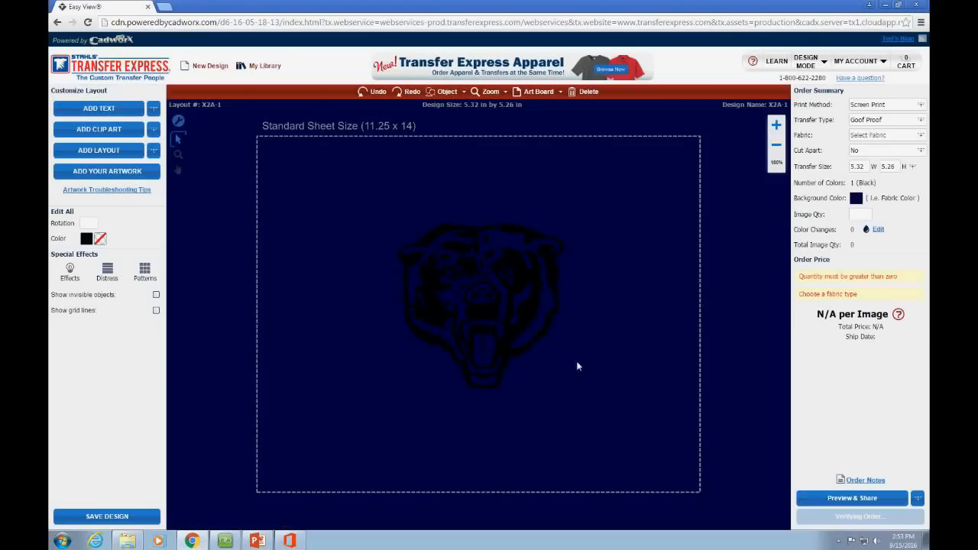
click(481, 320)
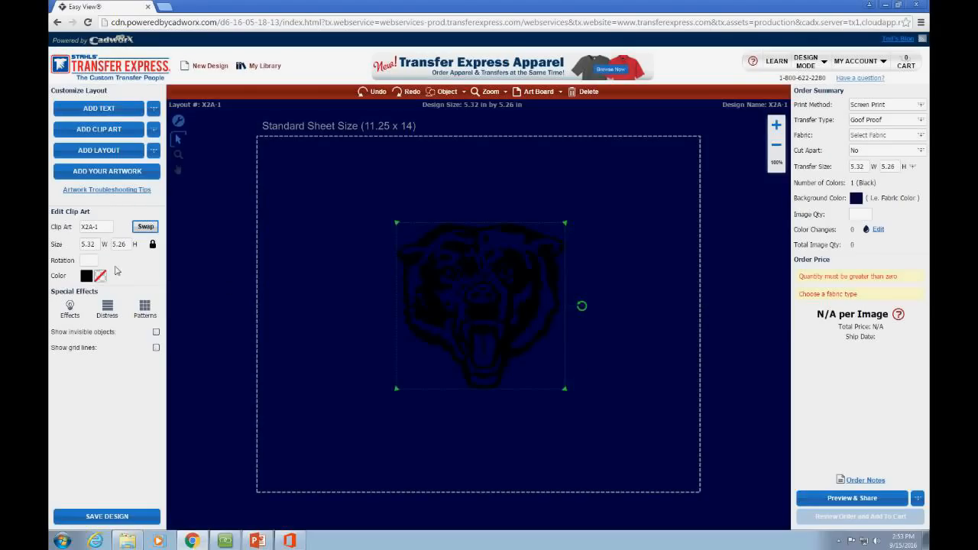
click(86, 278)
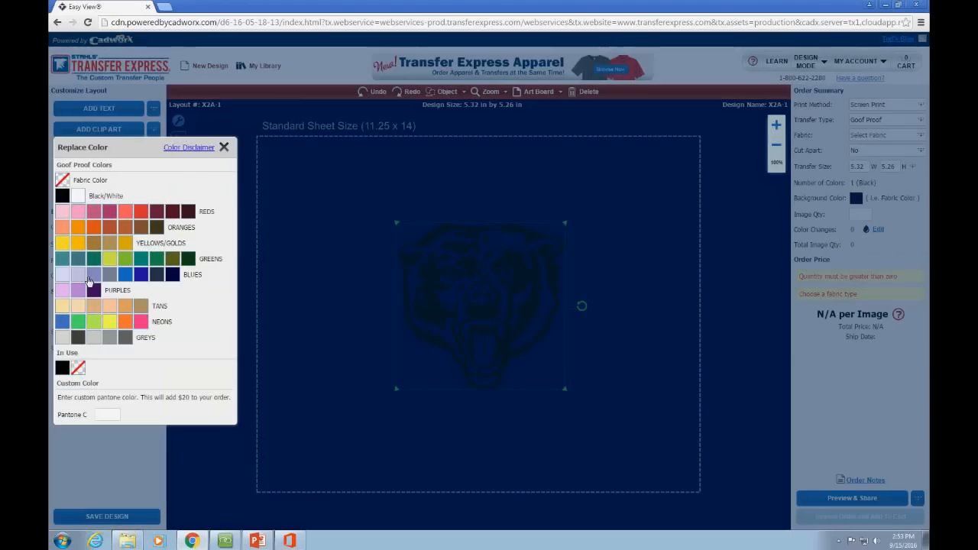
click(84, 200)
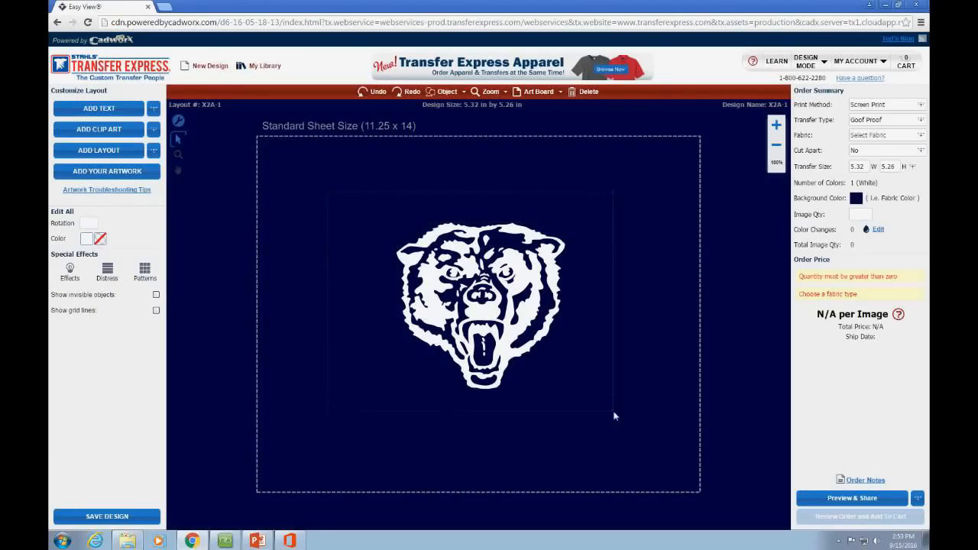
Step: Move the white bear toward the upper left of the sheet, then box-select it
drag(499, 330, 411, 284)
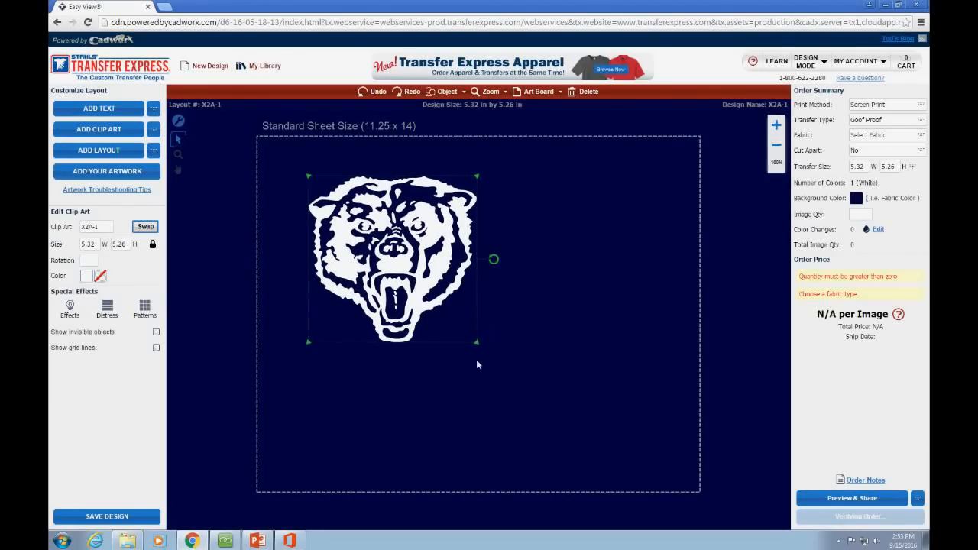
click(477, 366)
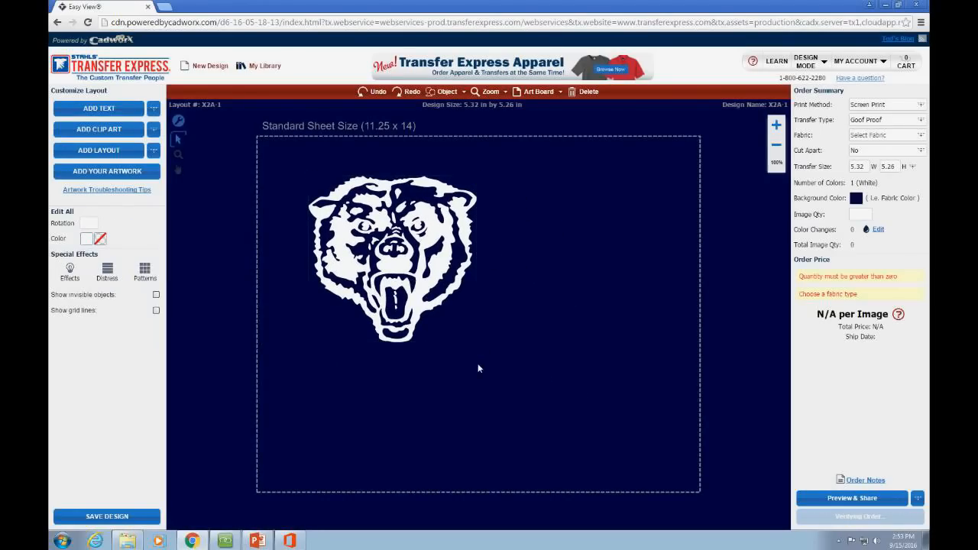
click(419, 298)
drag(417, 232, 406, 227)
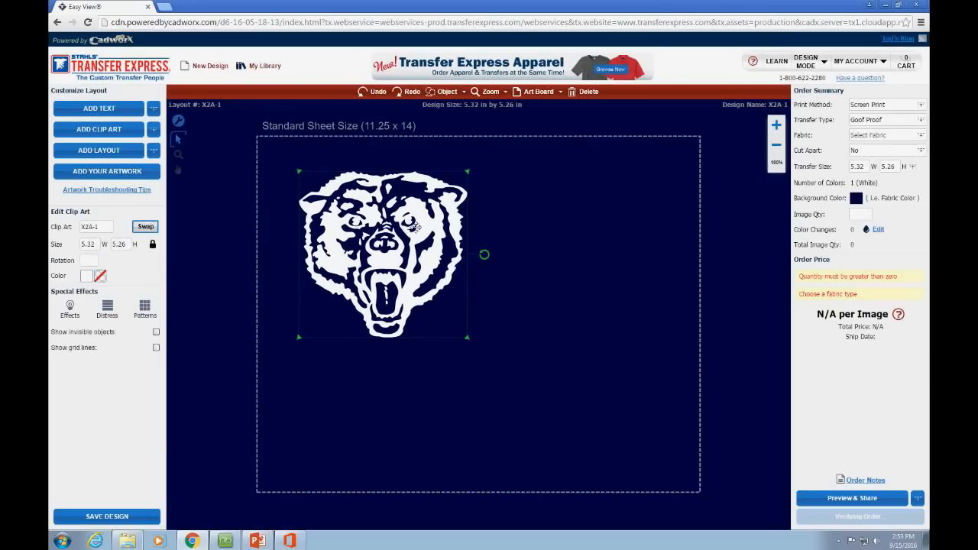
click(291, 157)
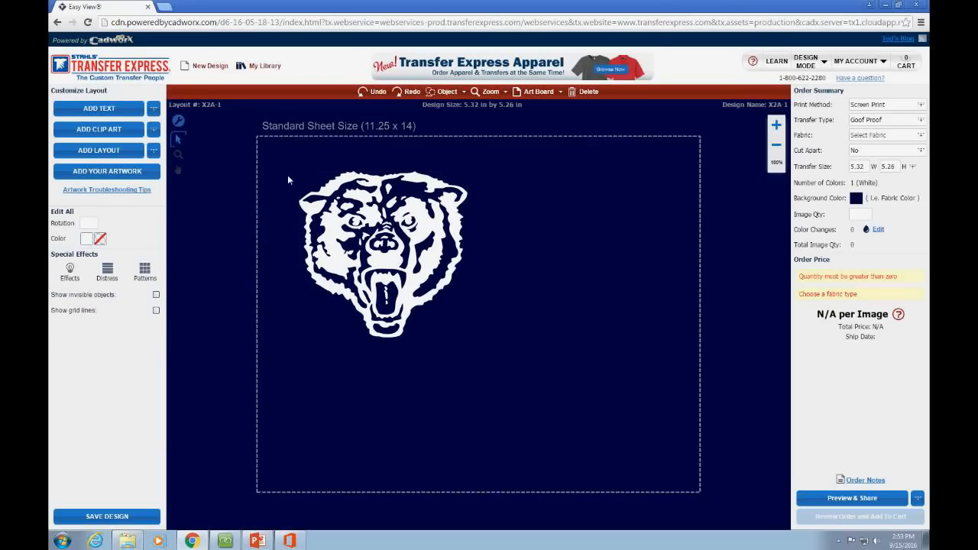
drag(269, 156, 500, 362)
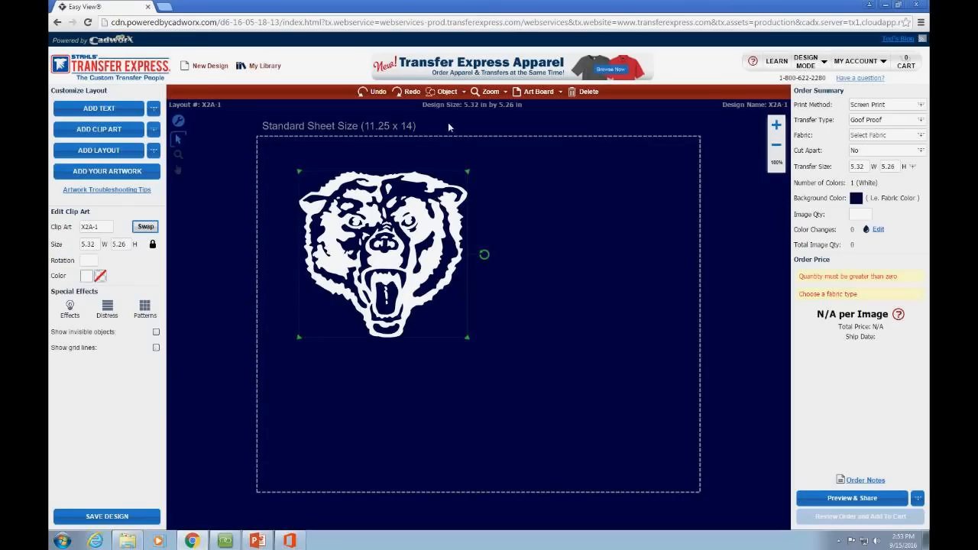
Step: Duplicate the bear and position the copy to the right of the original
click(448, 92)
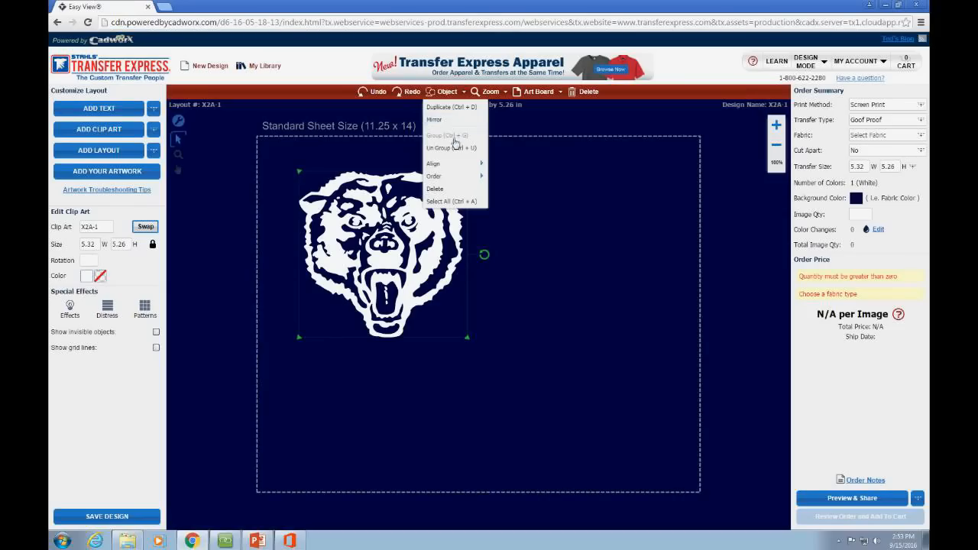
click(453, 120)
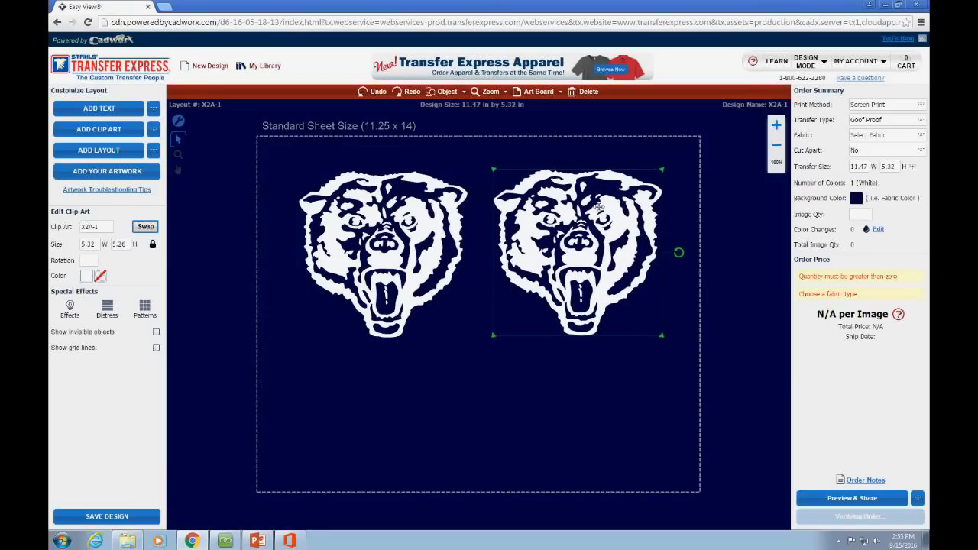
click(459, 343)
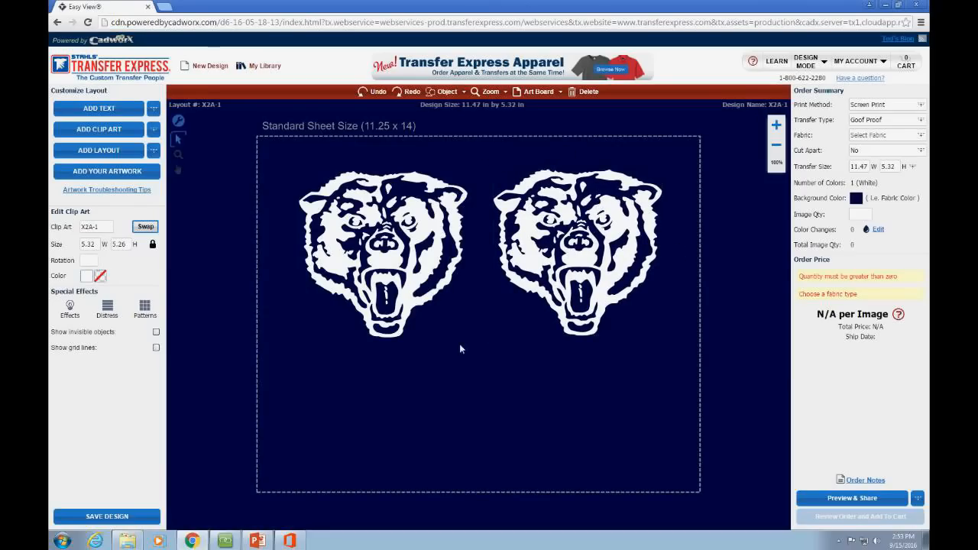
click(584, 298)
drag(582, 300, 580, 303)
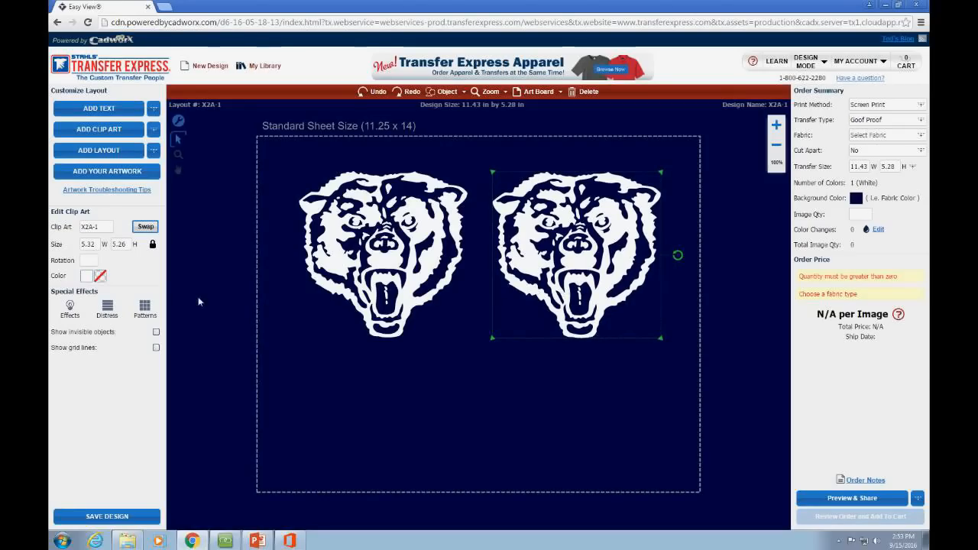
Step: Colour the right-hand bear copy pistachio green
click(90, 280)
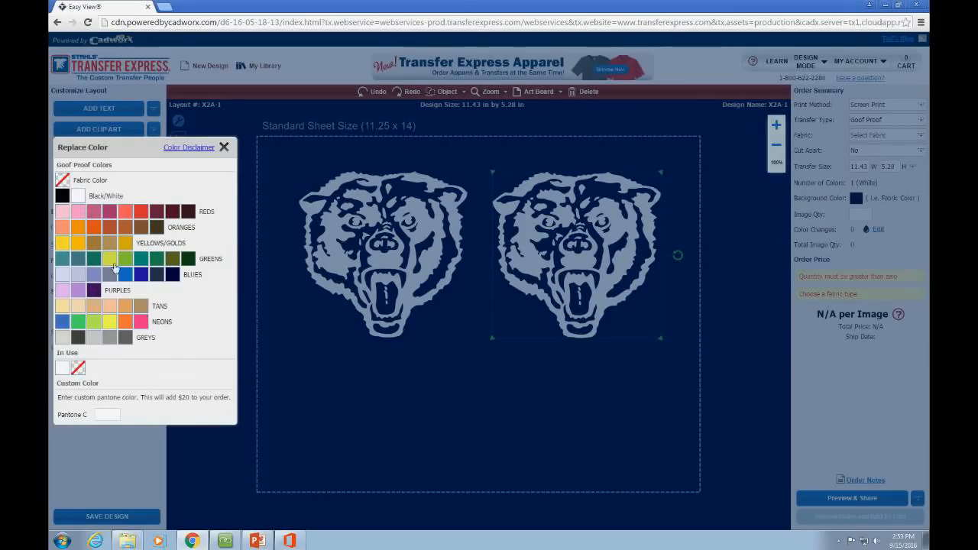
click(127, 263)
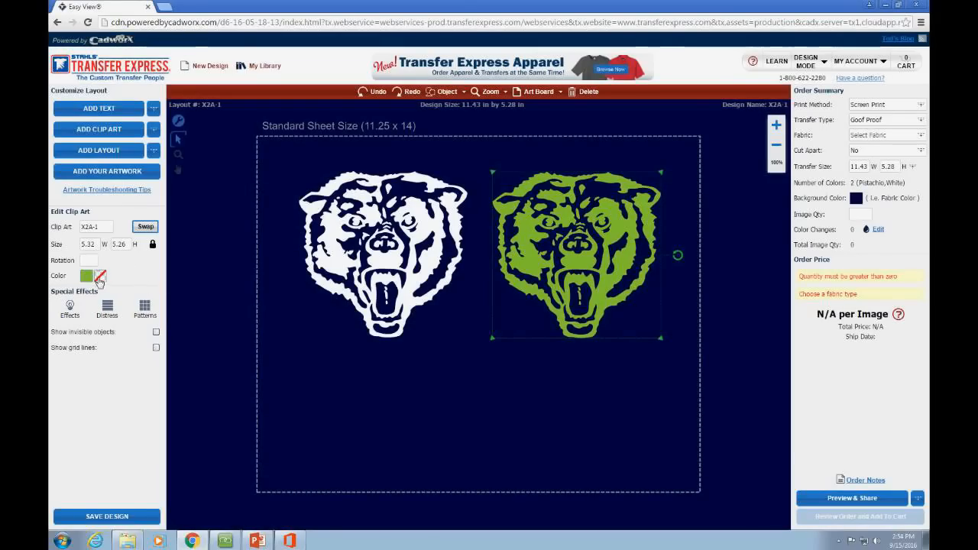
click(97, 278)
click(84, 196)
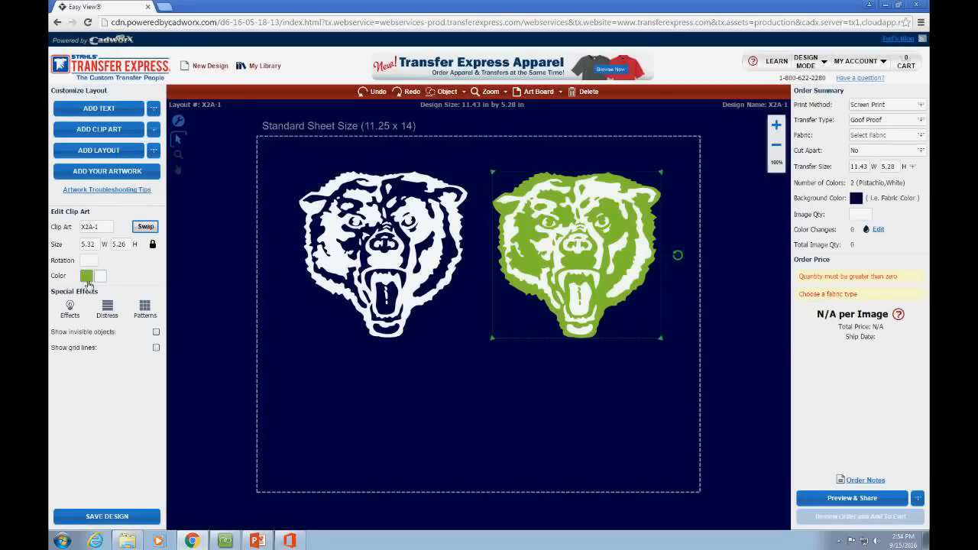
Step: Recolour the right bear's pistachio green to navy blue so it matches the left bear
click(86, 277)
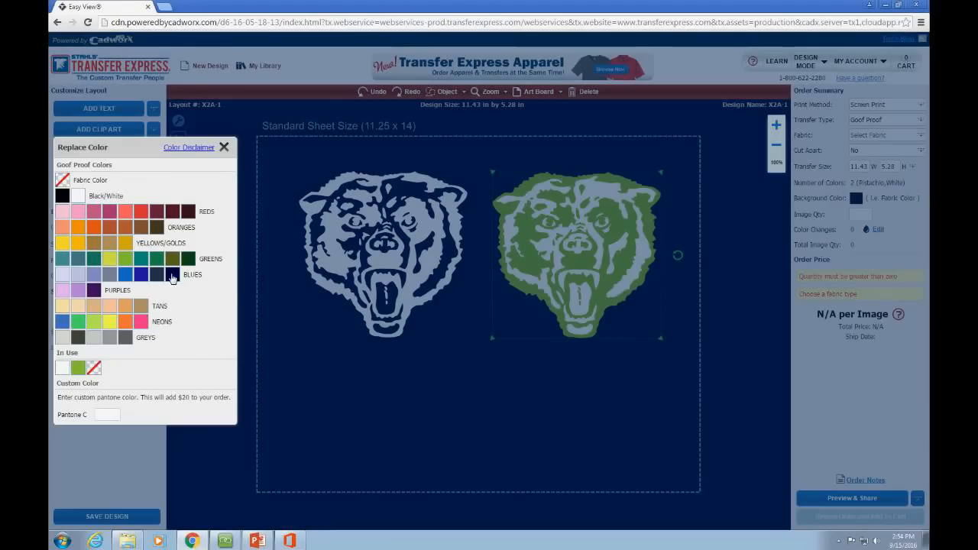
click(172, 275)
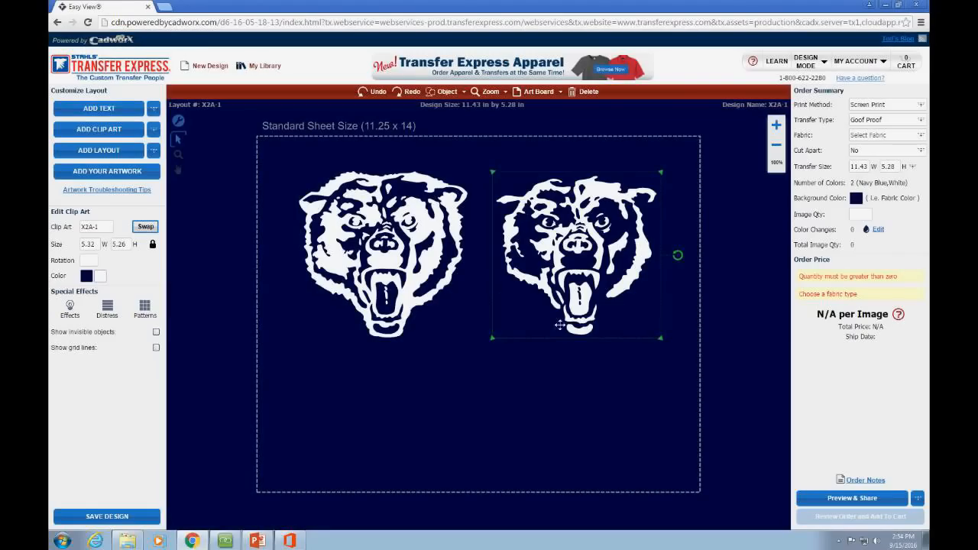
click(551, 155)
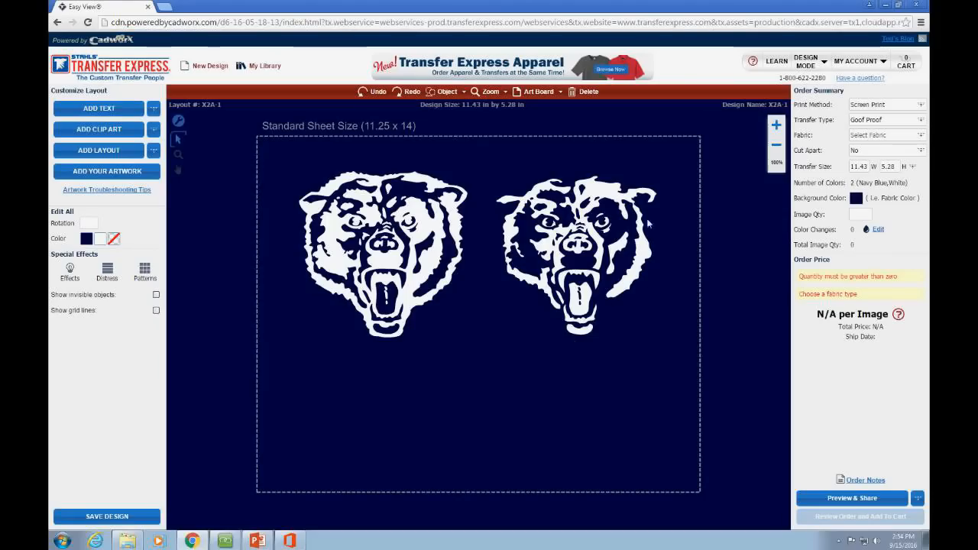
click(611, 252)
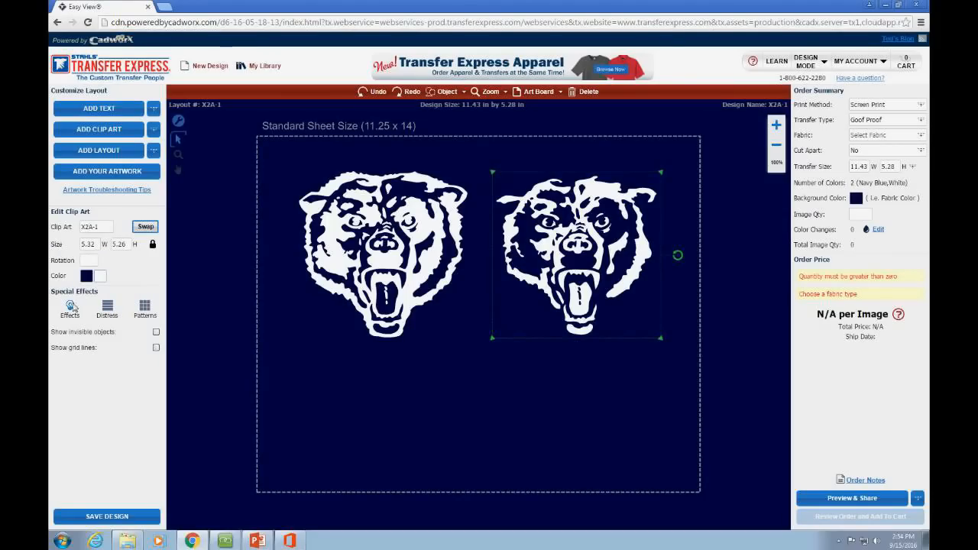
Step: Apply a white Touching Outline effect to the bears
click(70, 307)
click(350, 340)
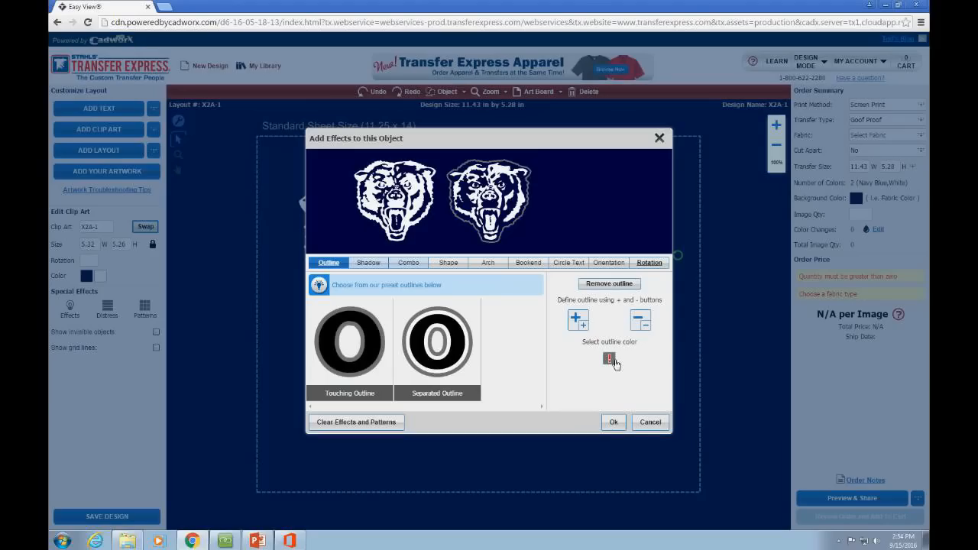
click(609, 359)
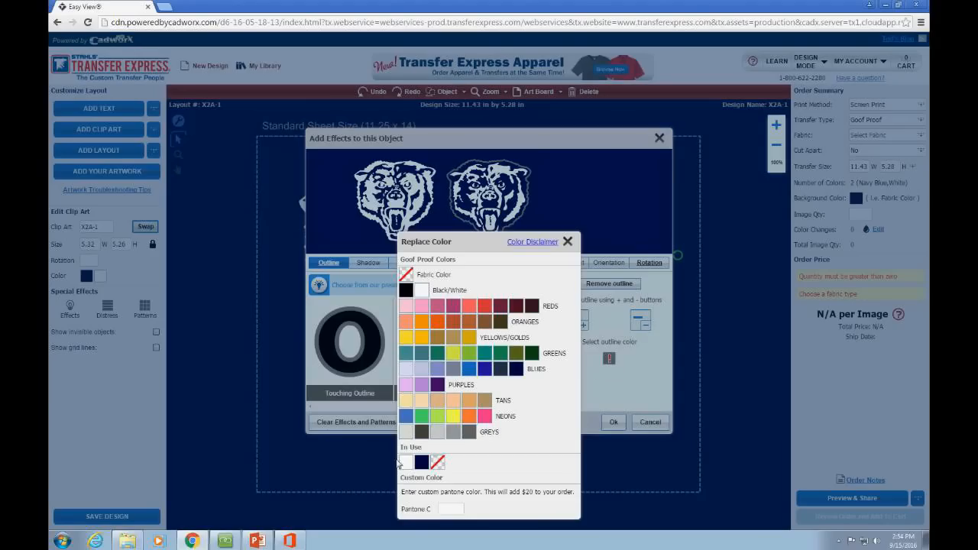
click(405, 462)
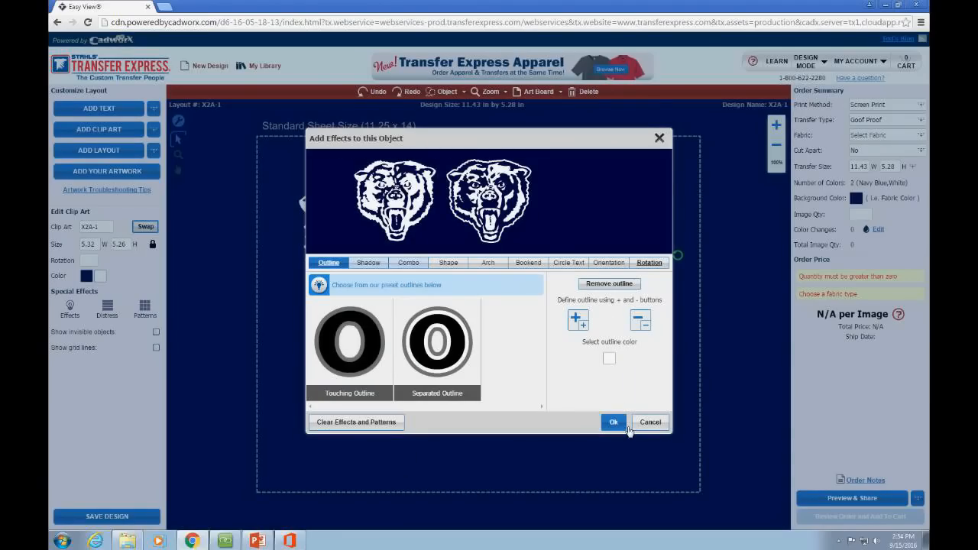
click(627, 429)
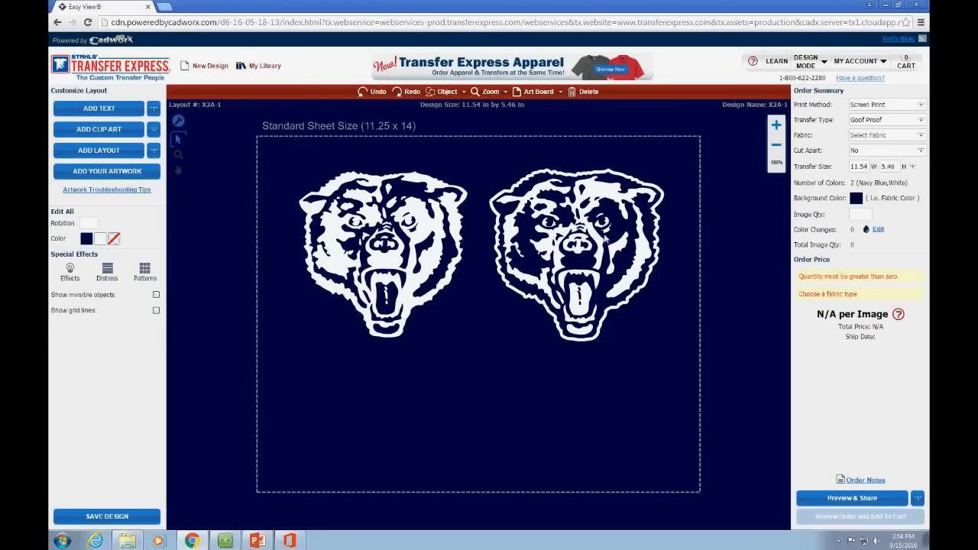
Step: Nudge the left and right bears slightly upward on the sheet
drag(388, 243, 376, 233)
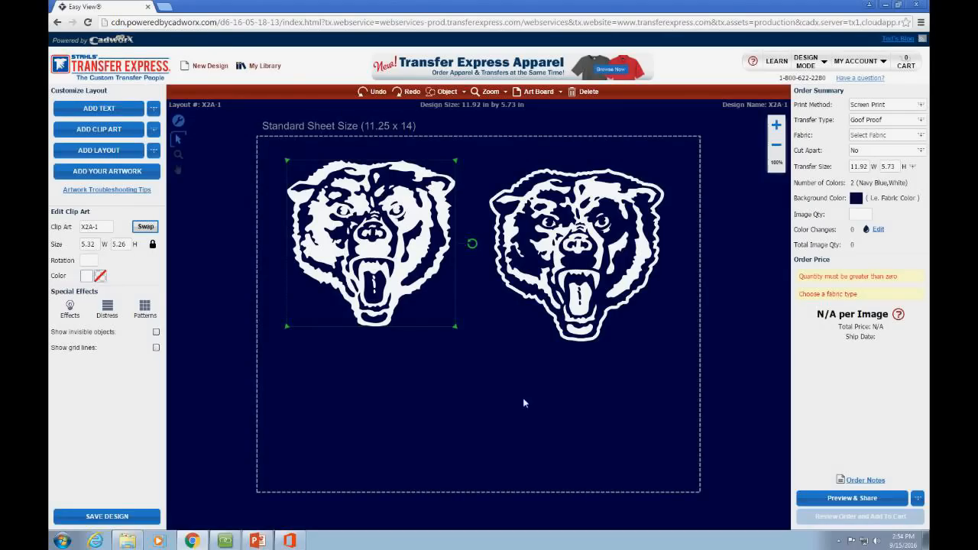
drag(597, 277, 596, 268)
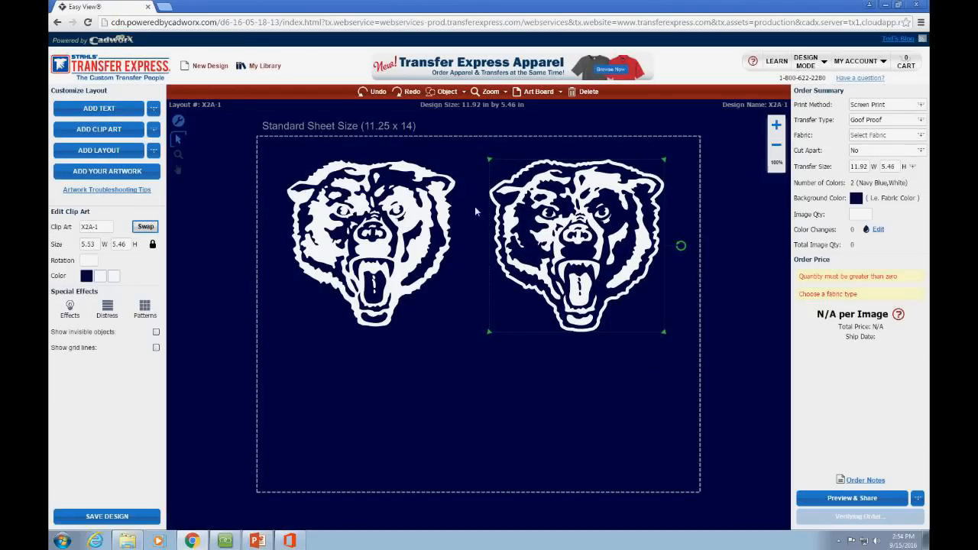
click(550, 360)
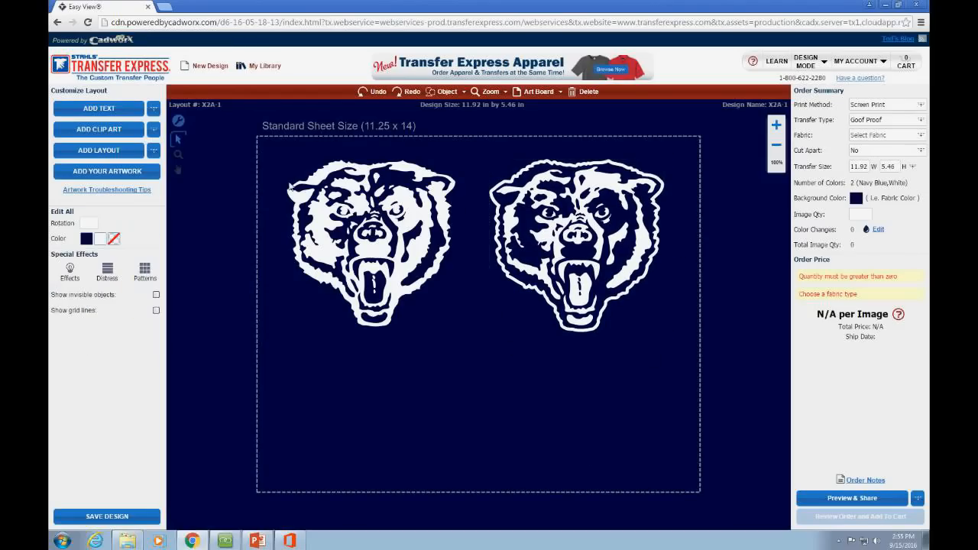
click(153, 133)
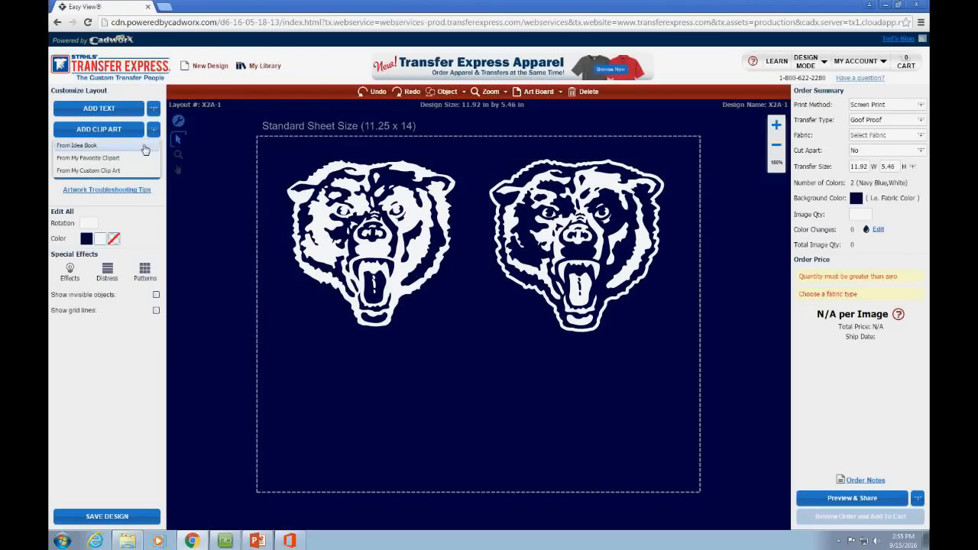
Step: Add the X15A-1 baseball clip art from the Idea Book and make it white
click(144, 147)
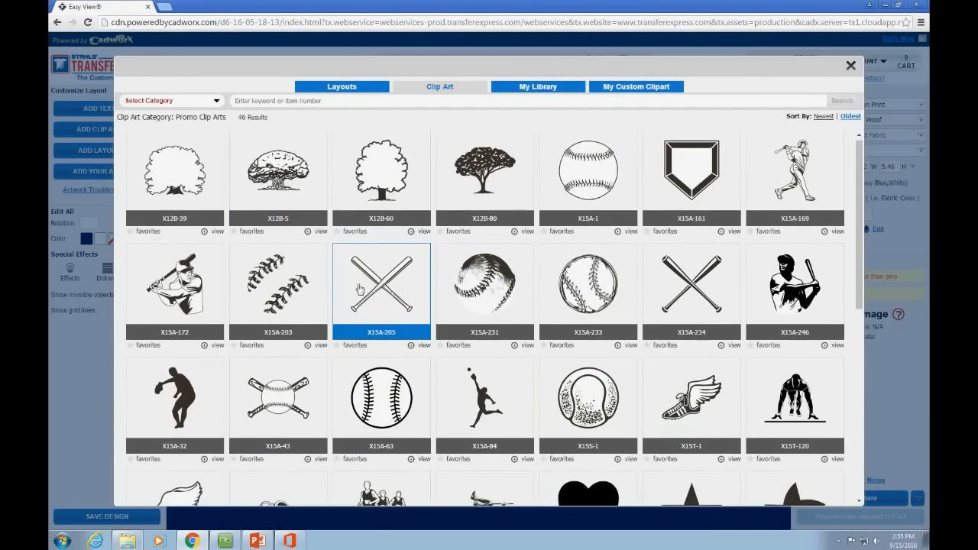
scroll(360, 289, down, 3)
scroll(539, 280, up, 3)
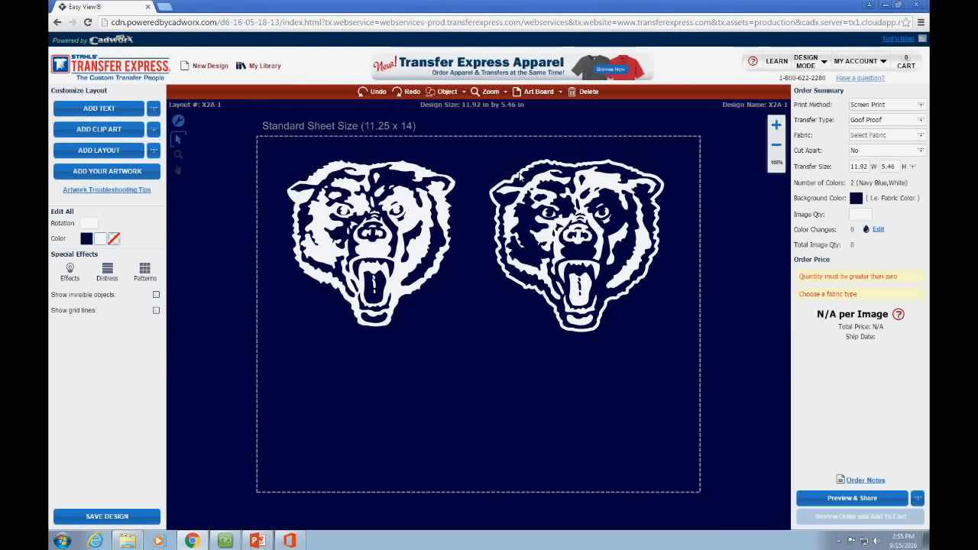
click(81, 277)
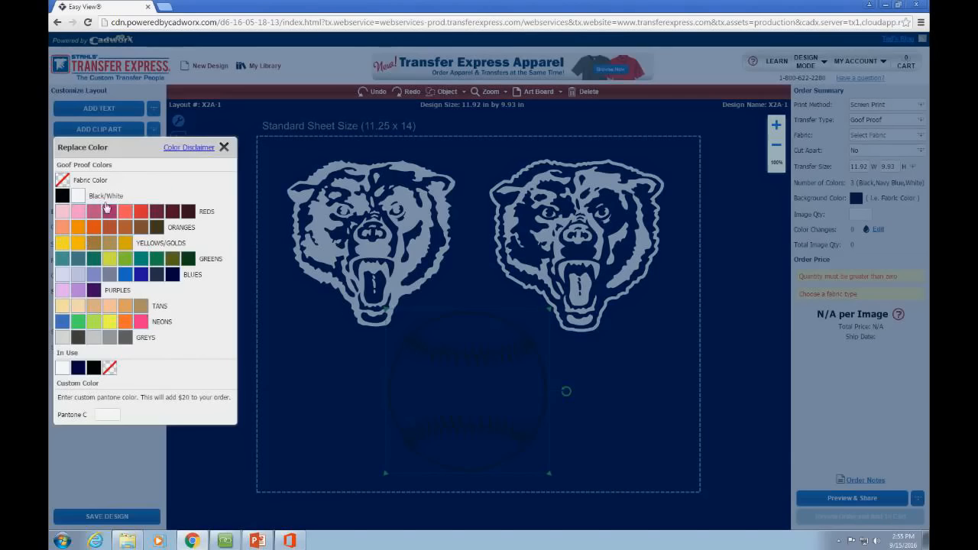
click(78, 197)
click(281, 369)
drag(486, 336, 489, 344)
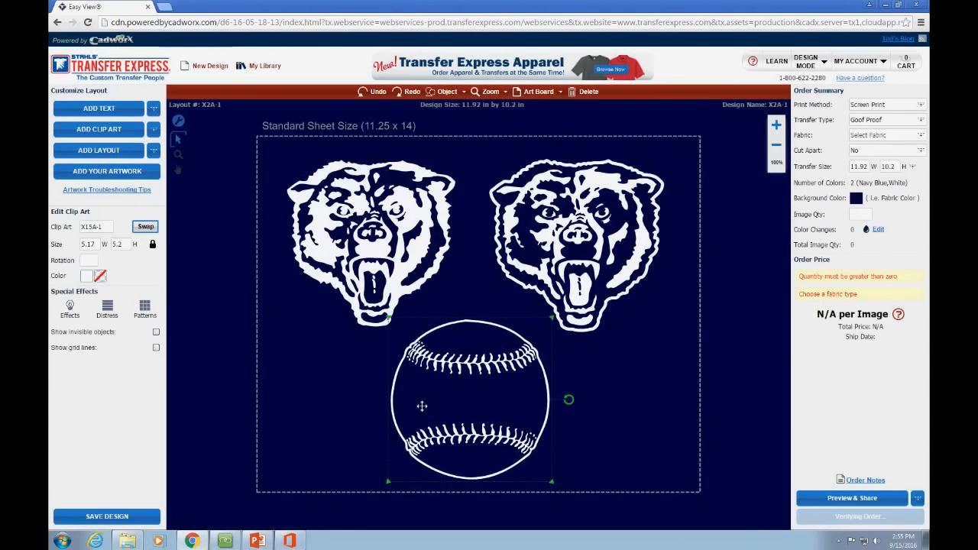
Step: Set the baseball's second colour to navy blue so the stitching is navy
click(85, 277)
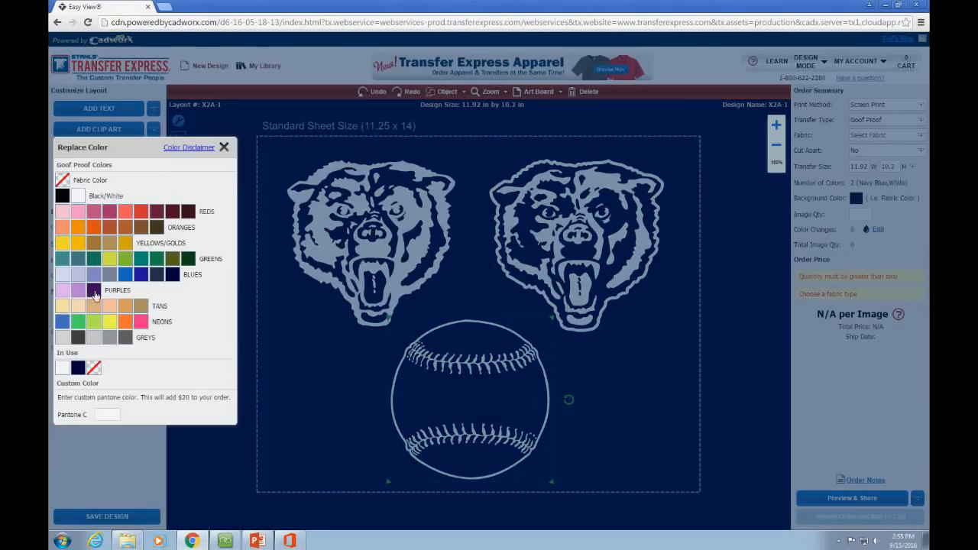
click(93, 291)
click(95, 279)
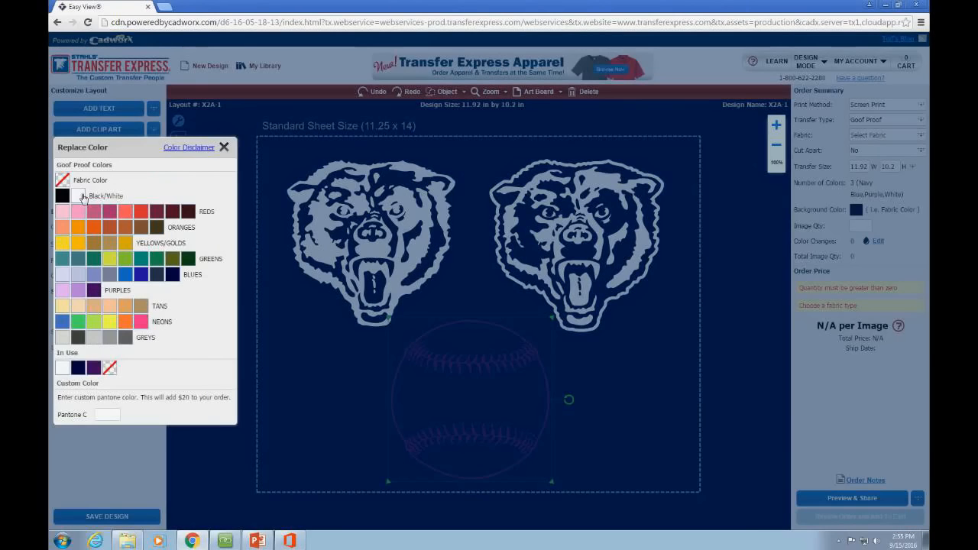
click(82, 197)
click(94, 278)
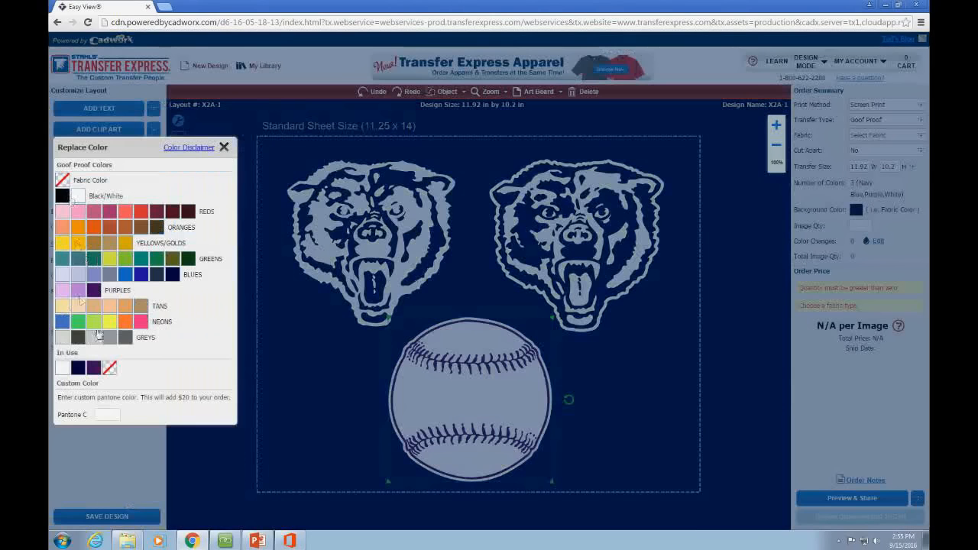
click(175, 272)
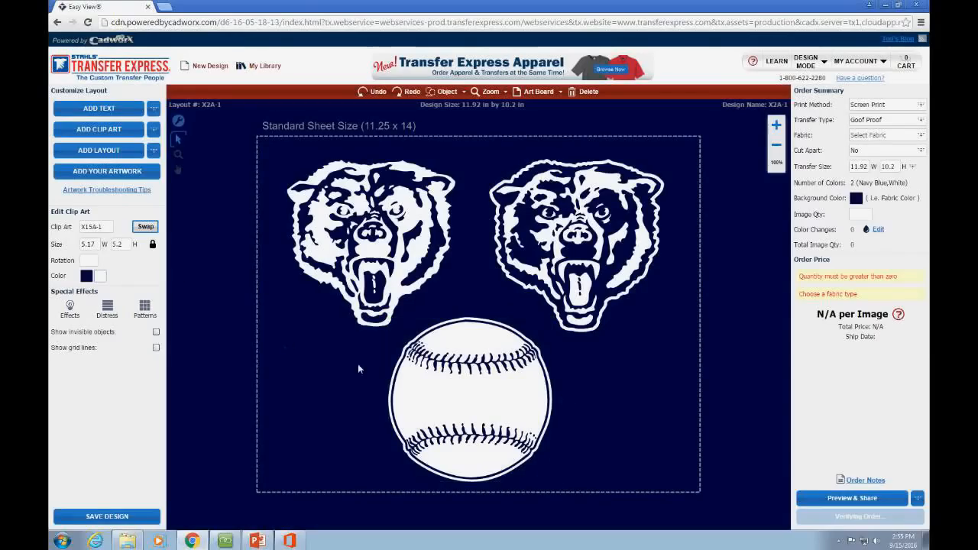
Step: Resize the baseball to 3.8 by 3.82 inches and move it up below the bears
click(387, 362)
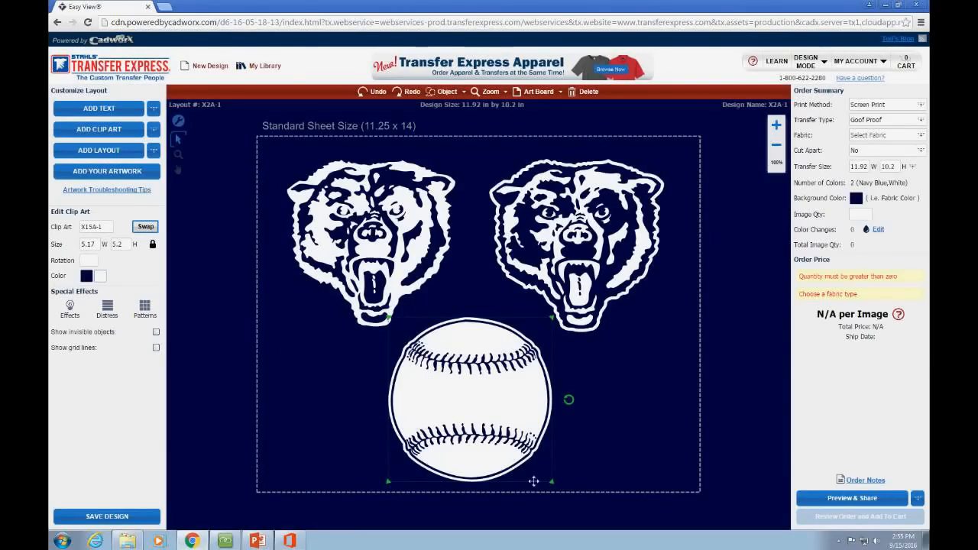
drag(551, 481, 533, 450)
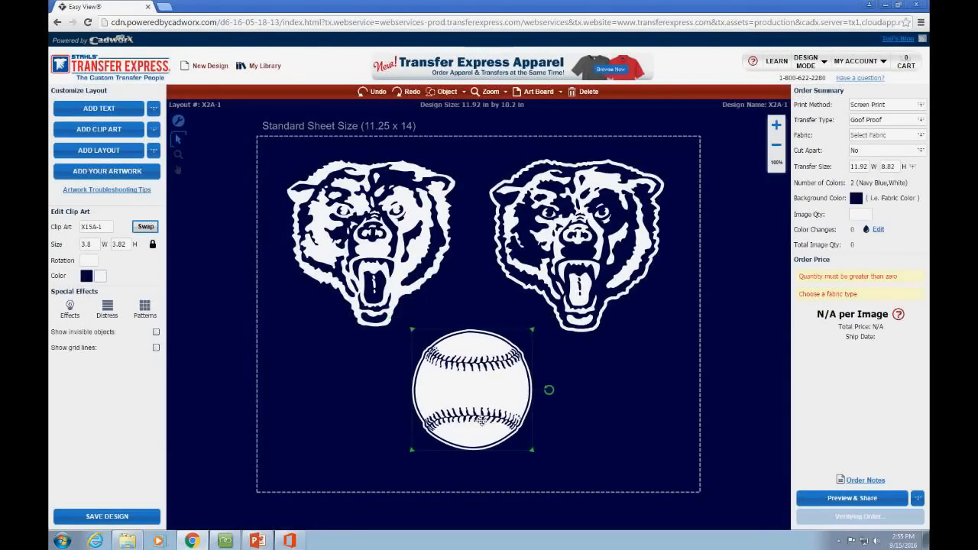
click(554, 499)
drag(461, 410, 465, 381)
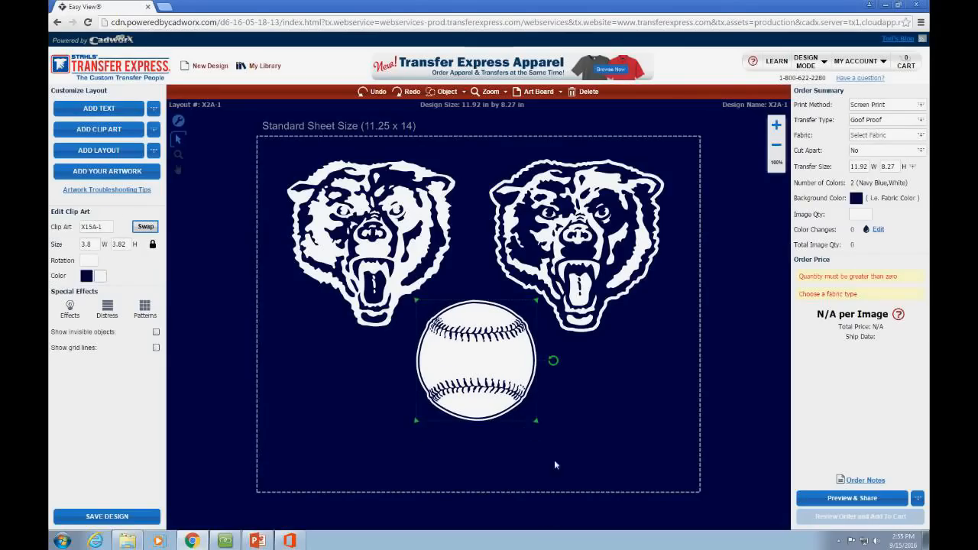
click(232, 221)
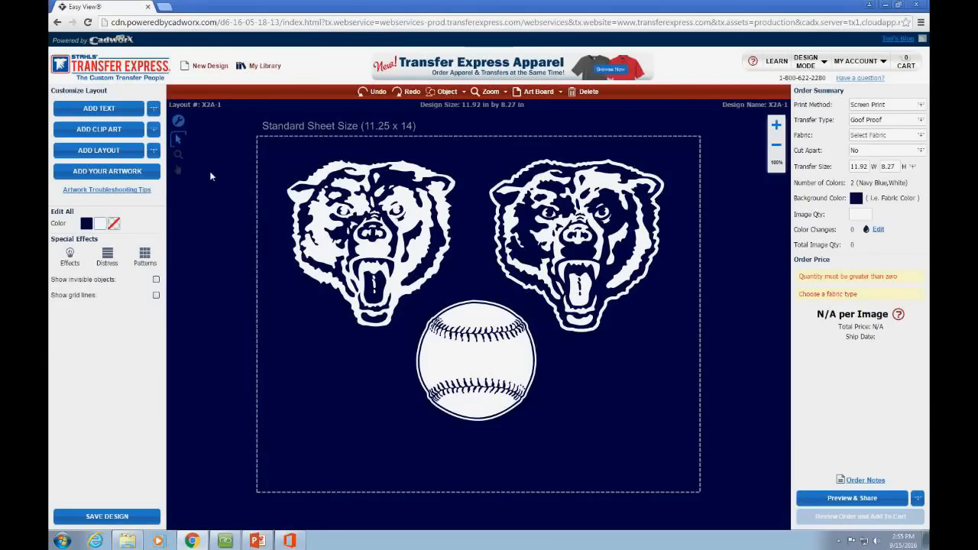
Step: Start a new design and browse the School > Rosters Idea Book layouts
click(210, 66)
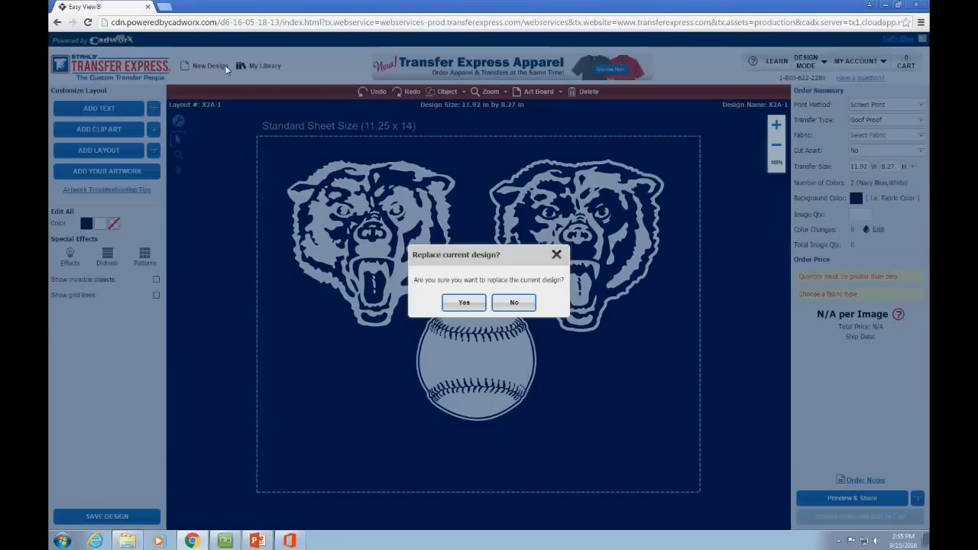
click(465, 302)
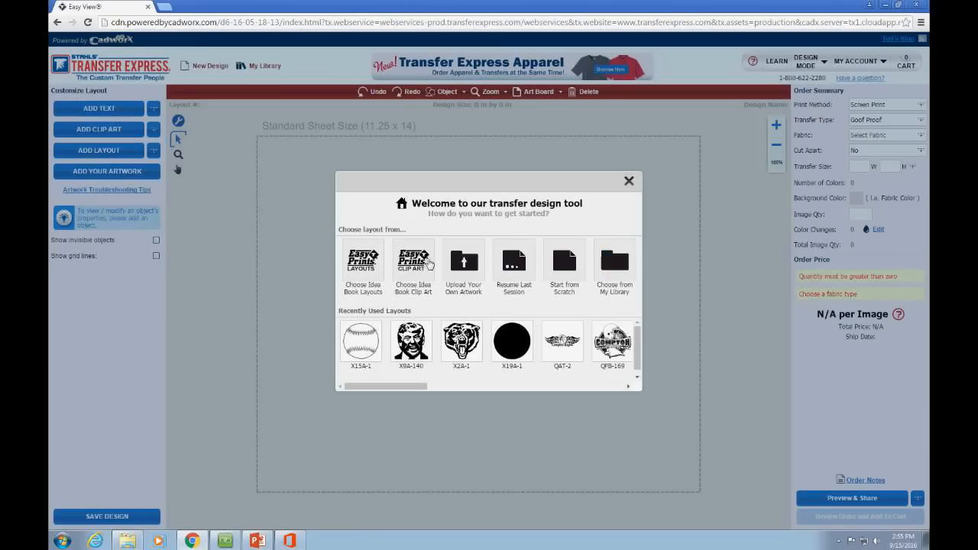
click(358, 262)
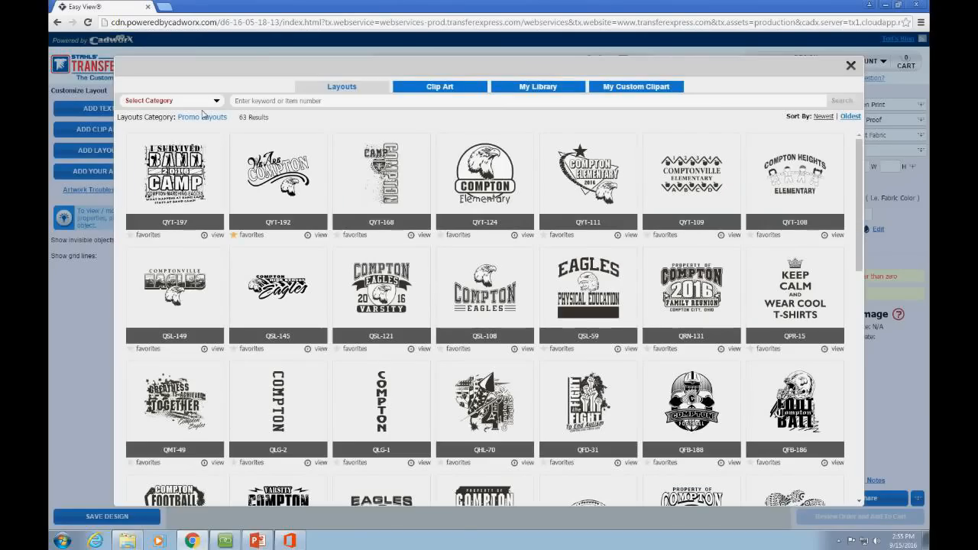
click(202, 102)
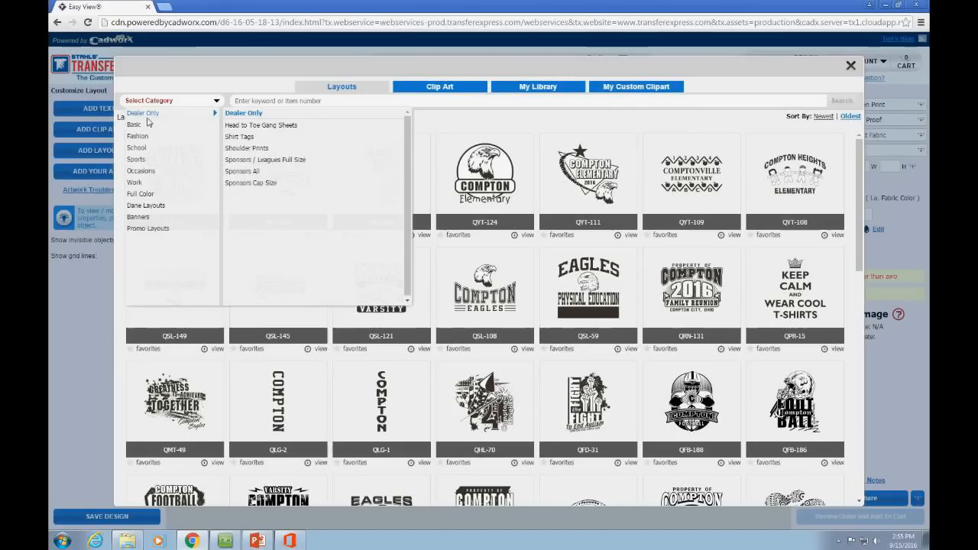
mouse_move(140, 128)
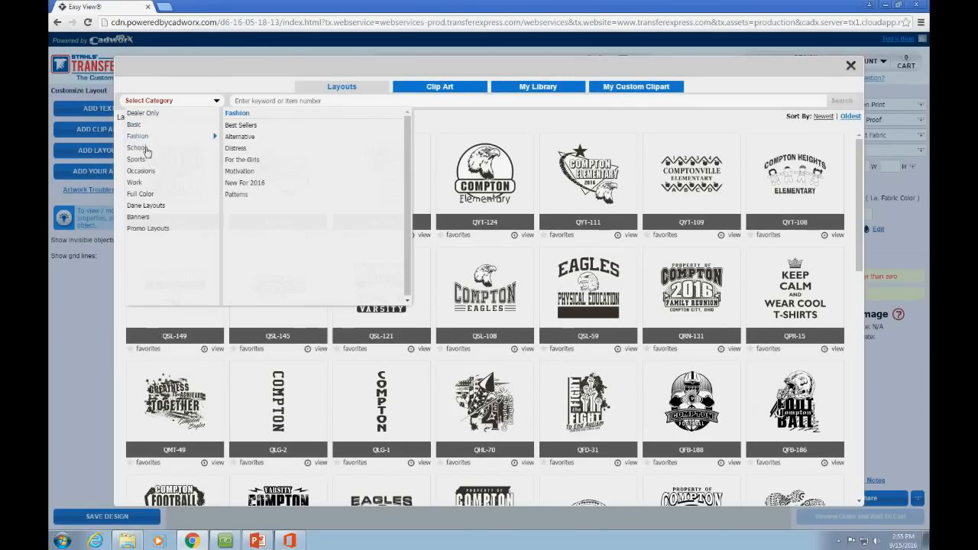
mouse_move(143, 151)
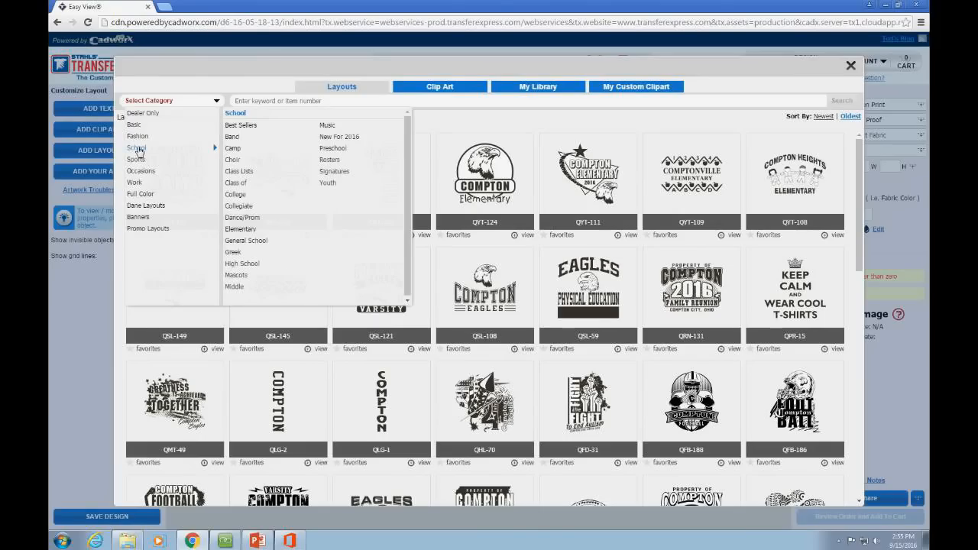
click(337, 163)
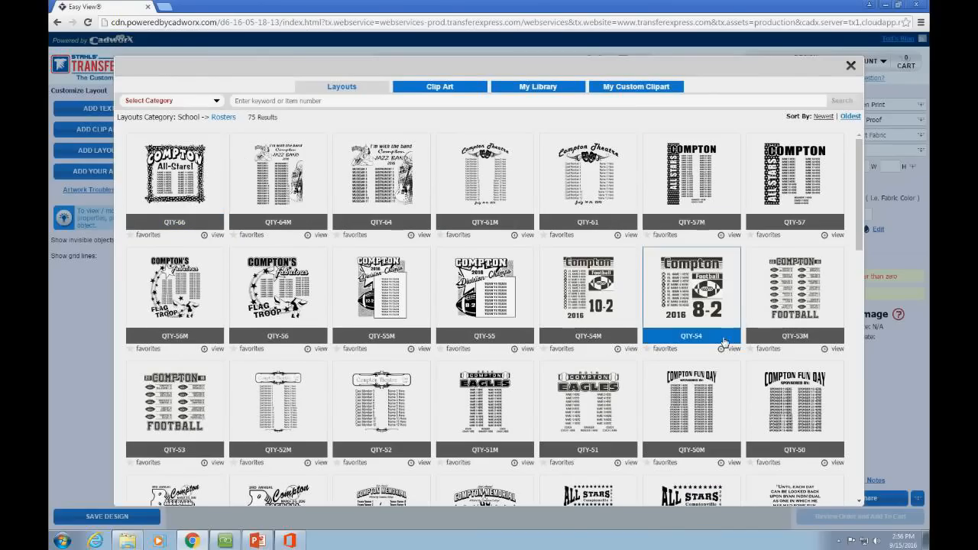
Step: Load the QTY-50M COMPTON FUN DAY sponsor roster layout
scroll(463, 369, down, 1)
scroll(463, 370, down, 3)
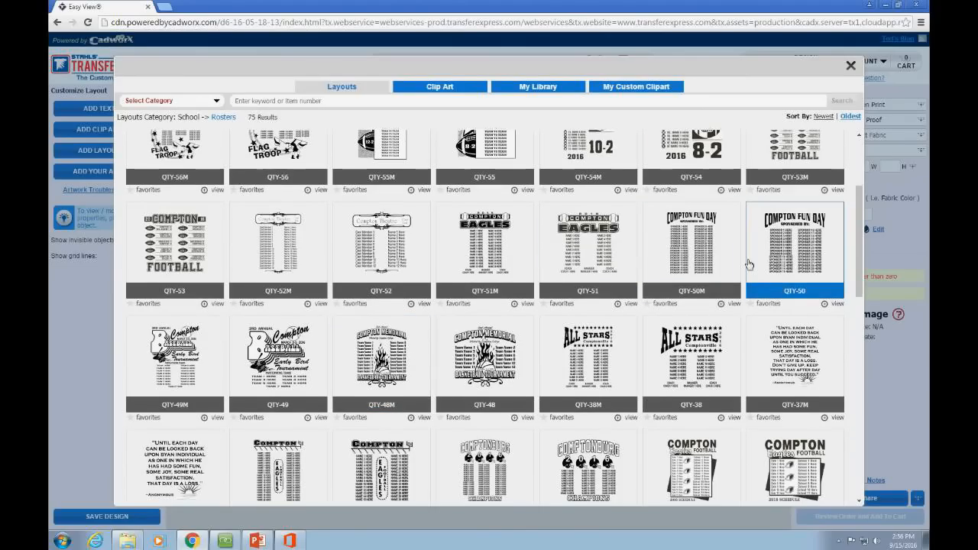
scroll(691, 364, down, 3)
scroll(420, 344, down, 3)
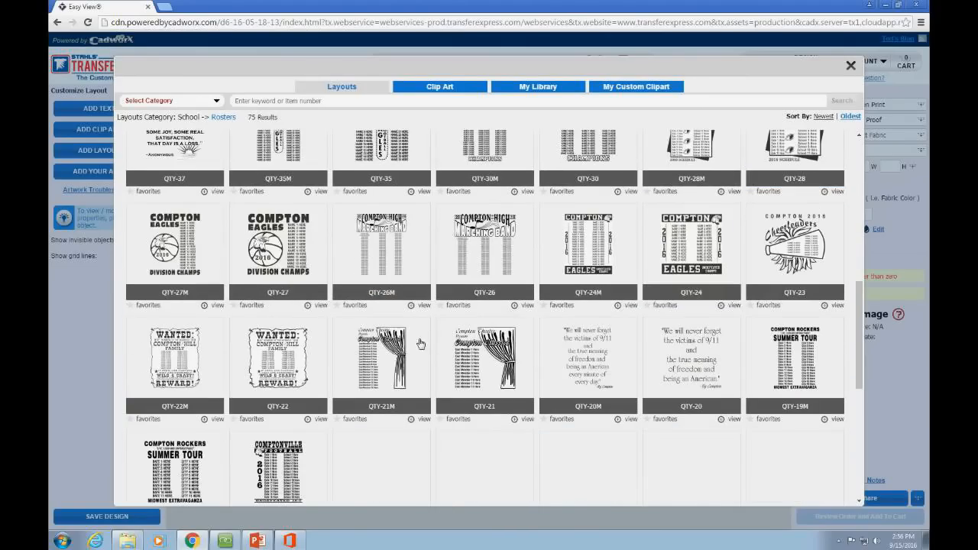
scroll(428, 351, down, 1)
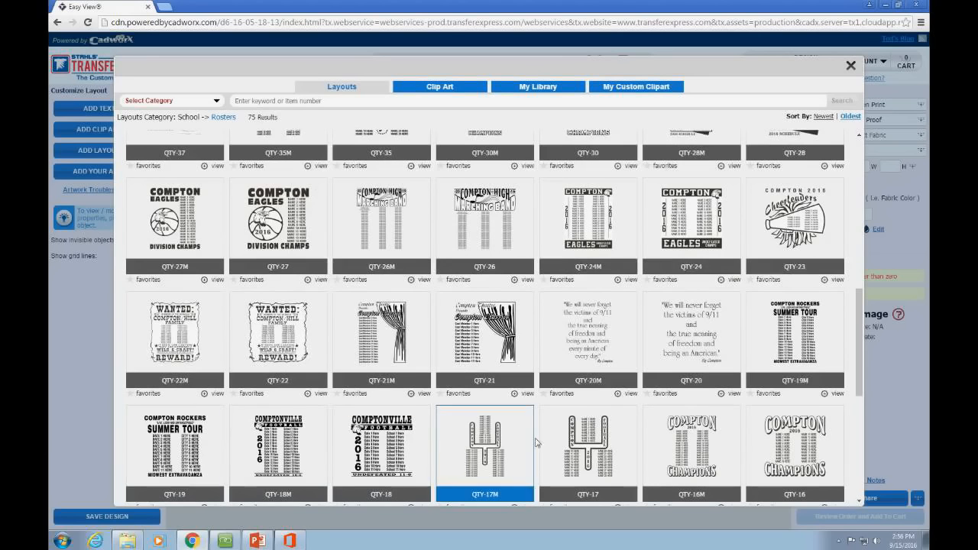
scroll(619, 382, up, 6)
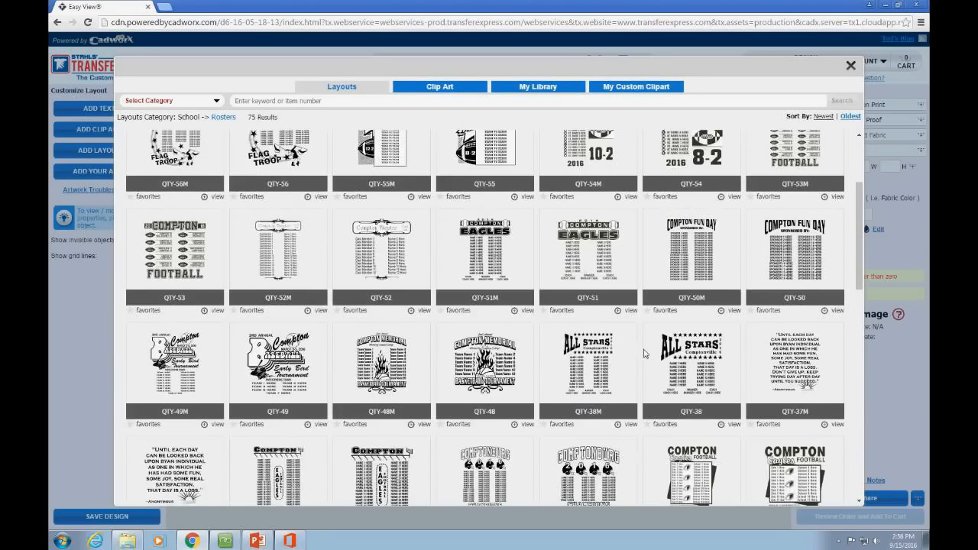
scroll(645, 354, up, 1)
click(700, 295)
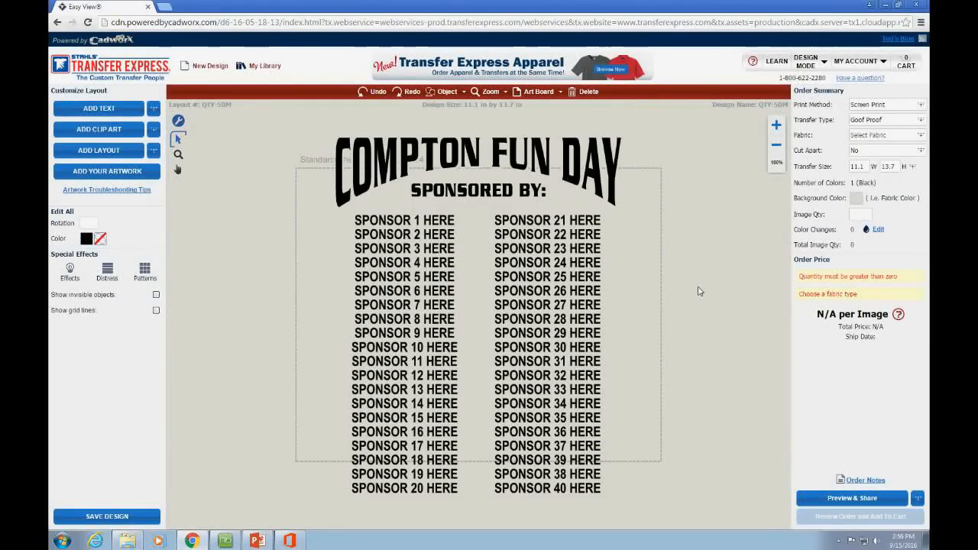
click(585, 264)
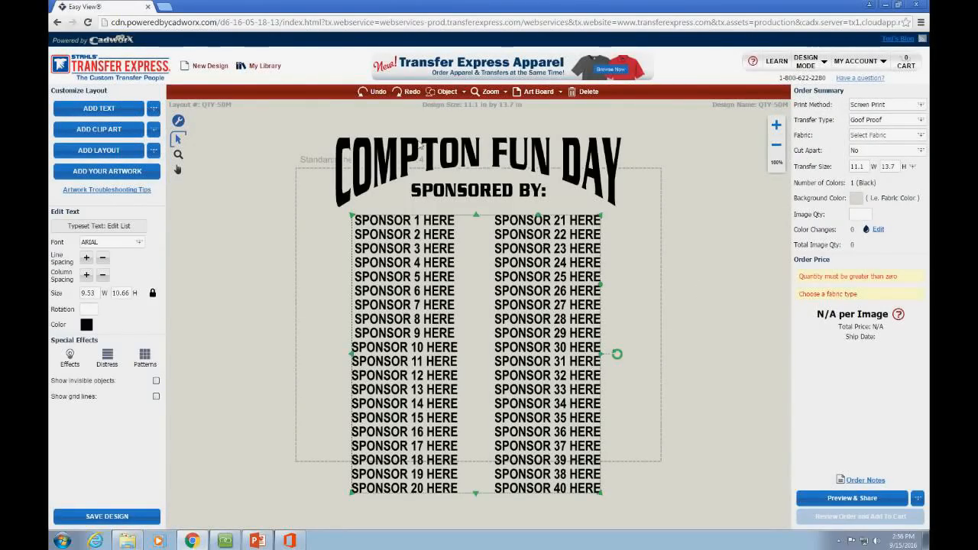
Step: Change the COMPTON FUN DAY heading to MADISON HIGH SCHOOL
click(528, 153)
double_click(119, 223)
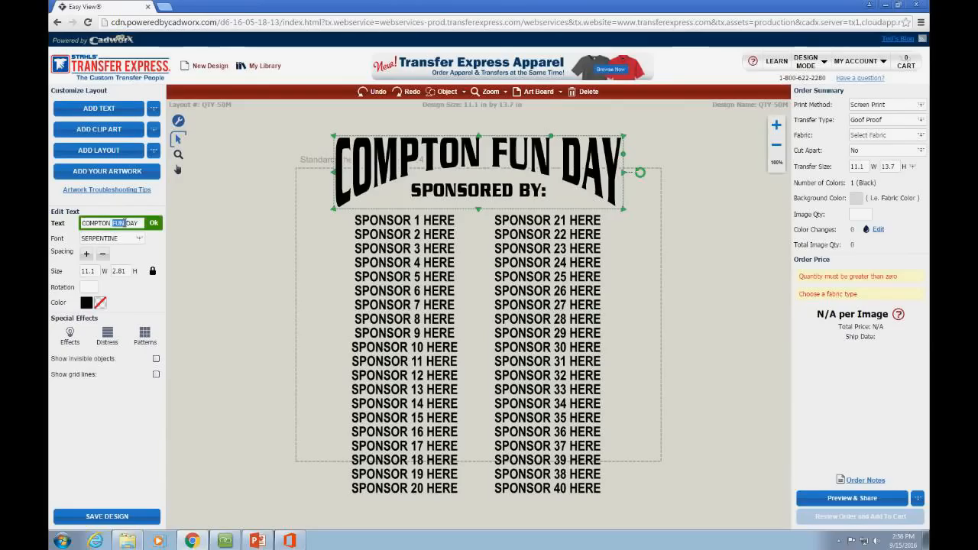
key(ctrl+a)
text(MA)
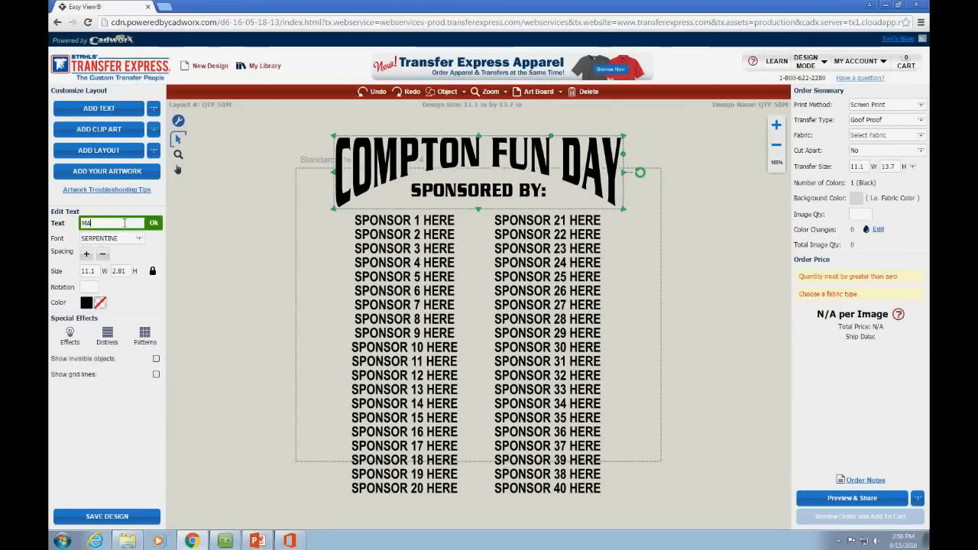
text(DISON HIGH SCHO)
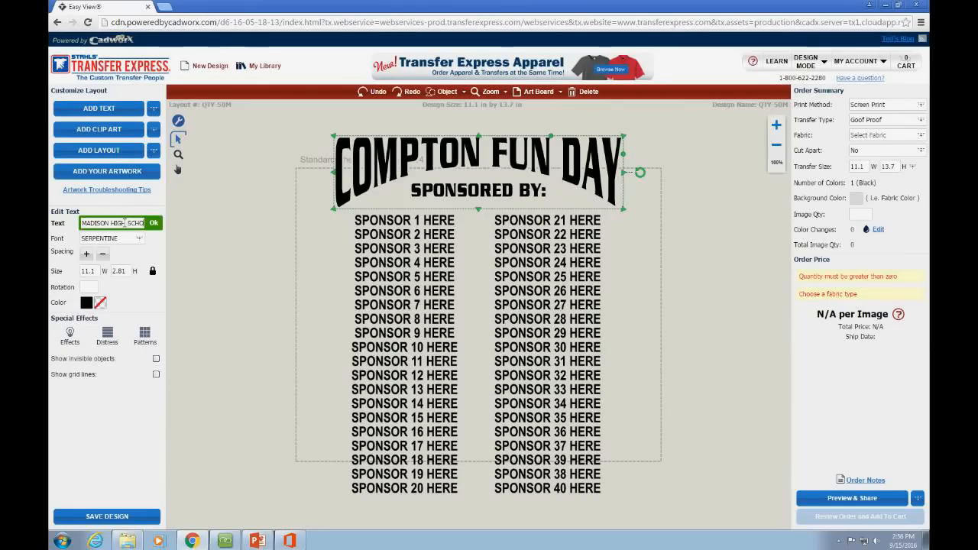
text(OL)
click(154, 223)
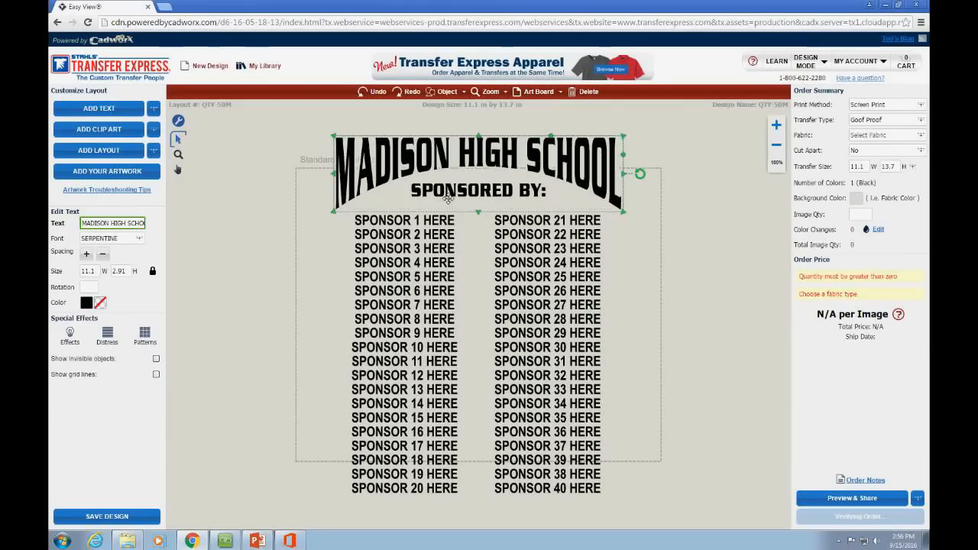
Step: Replace the SPONSORED BY: line with SENIORS
click(447, 195)
triple_click(127, 225)
text(SEN)
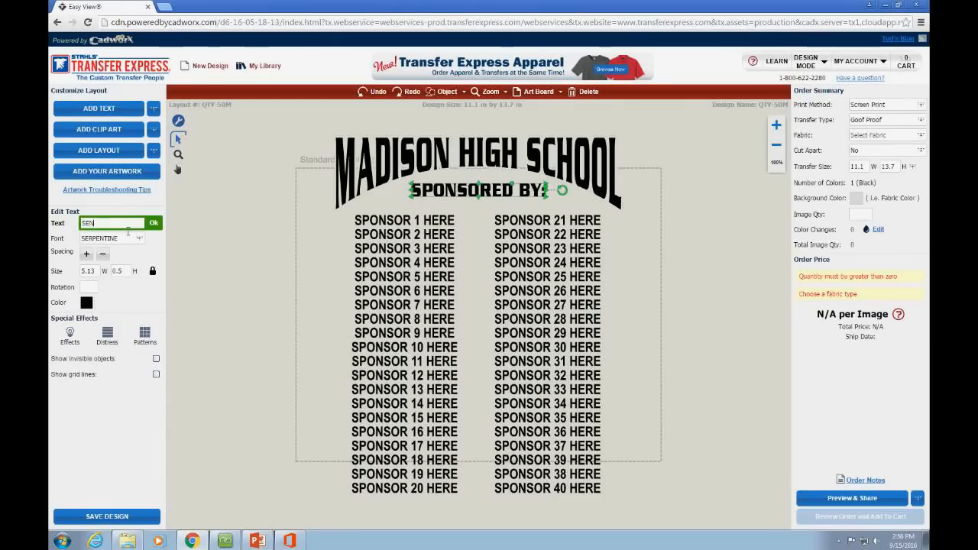
text(IORS)
click(154, 223)
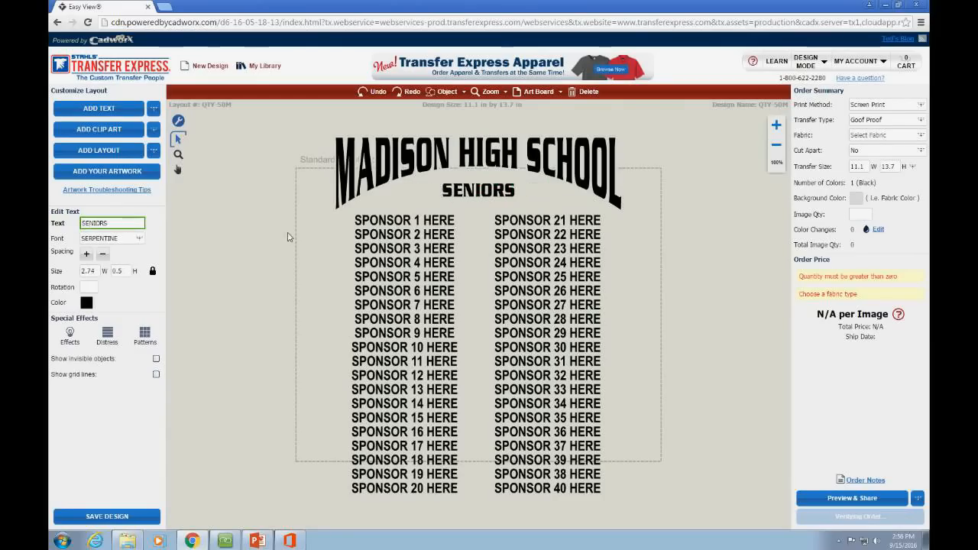
click(411, 233)
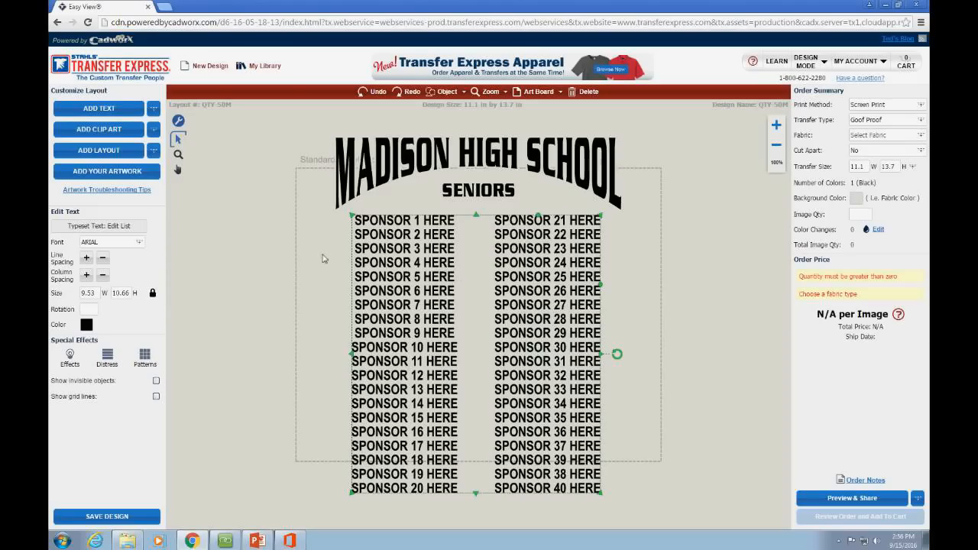
Step: Delete the sponsor entries, import NAME_LIST.txt, and lay the names out in 3 columns
click(90, 226)
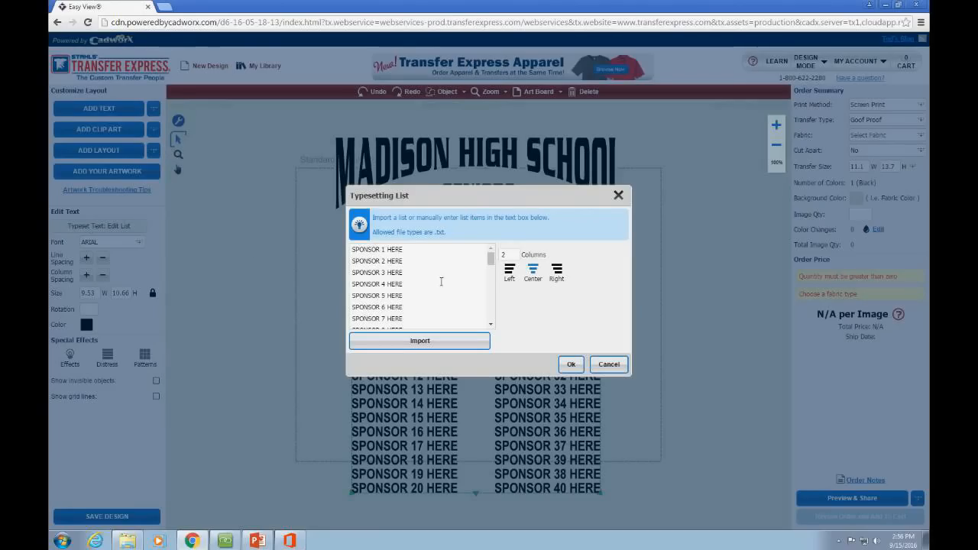
drag(490, 258, 333, 218)
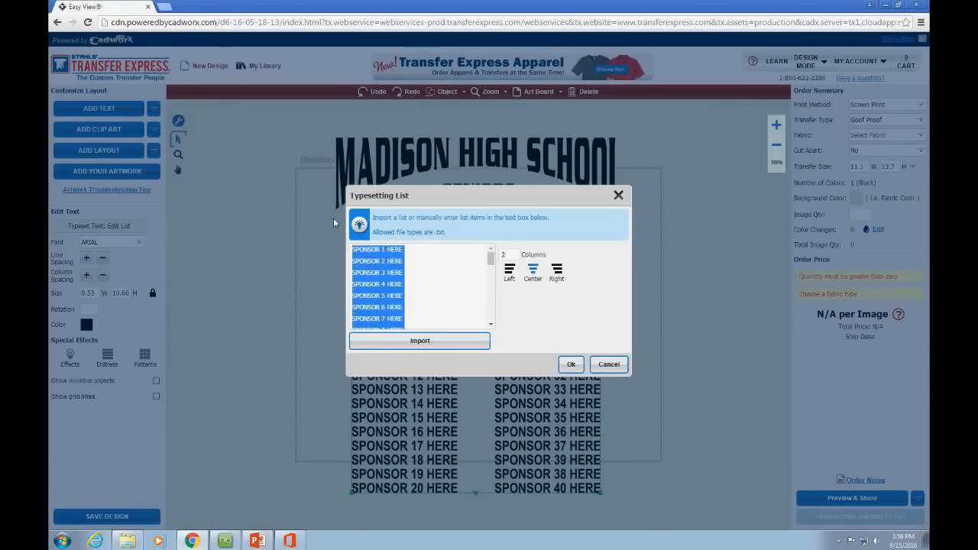
key(Delete)
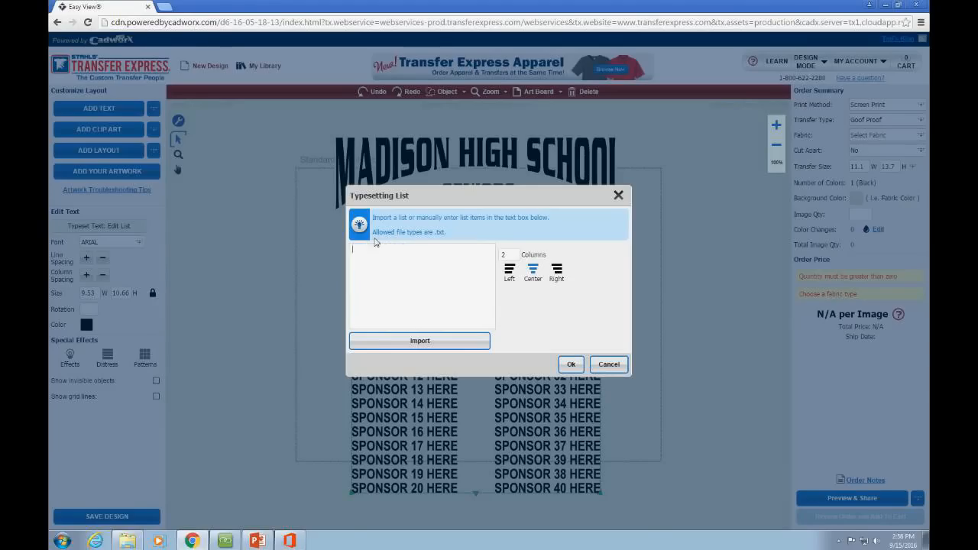
click(435, 342)
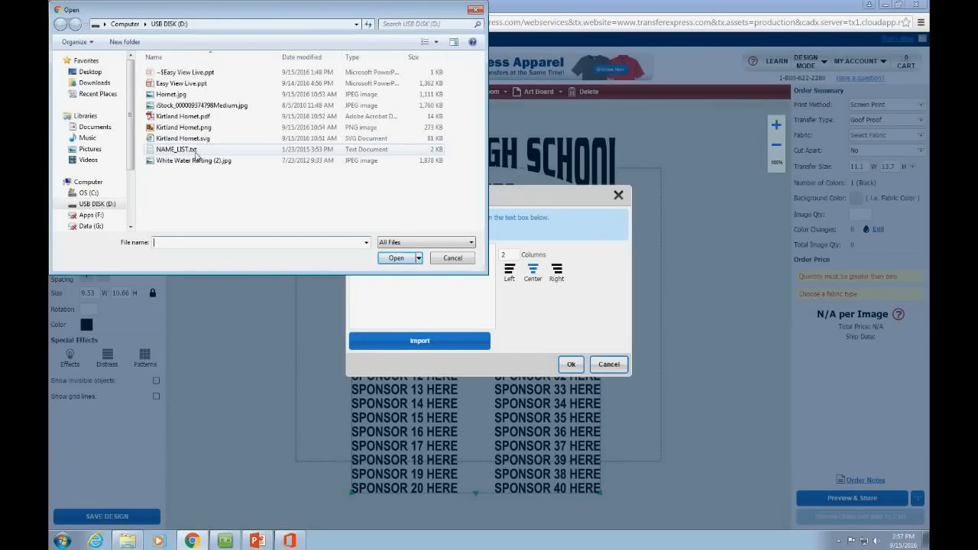
click(195, 155)
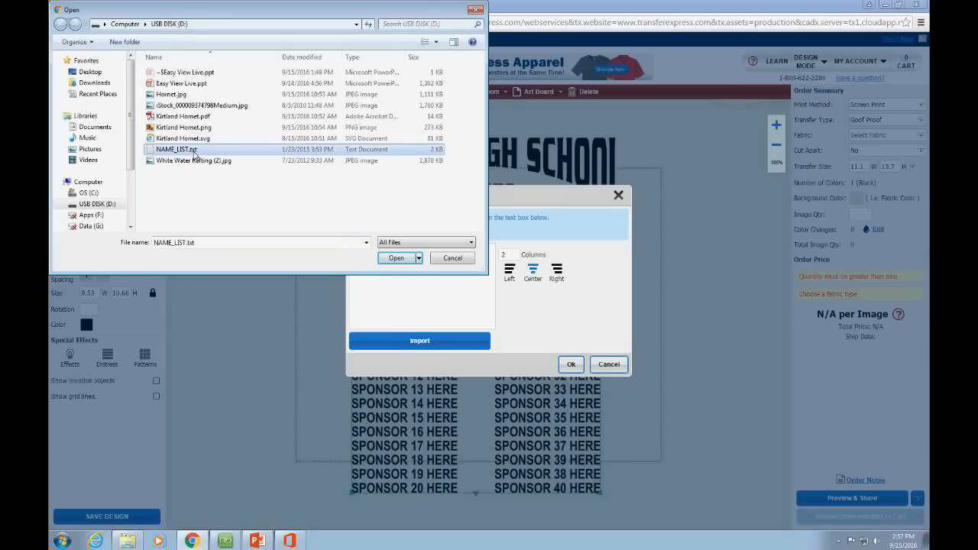
click(395, 258)
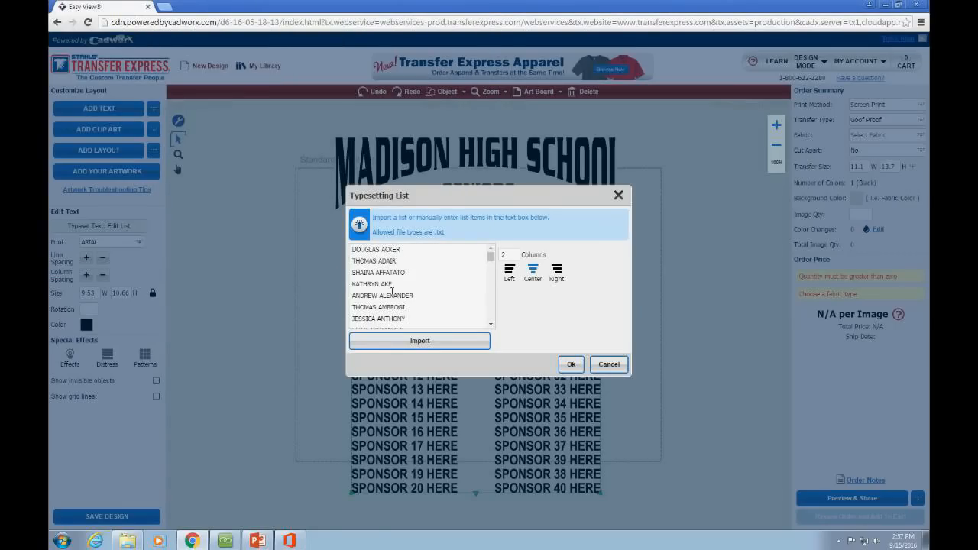
mouse_move(491, 264)
mouse_down()
mouse_move(491, 322)
mouse_move(491, 258)
mouse_up()
double_click(502, 255)
click(575, 368)
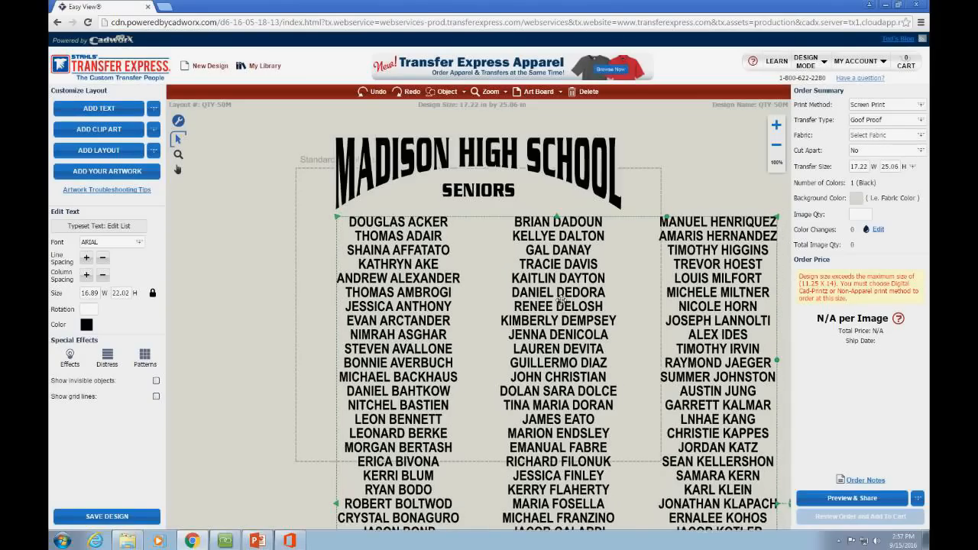
Step: Move the names block up under SENIORS and resize it to fit the transfer area
drag(560, 298, 519, 232)
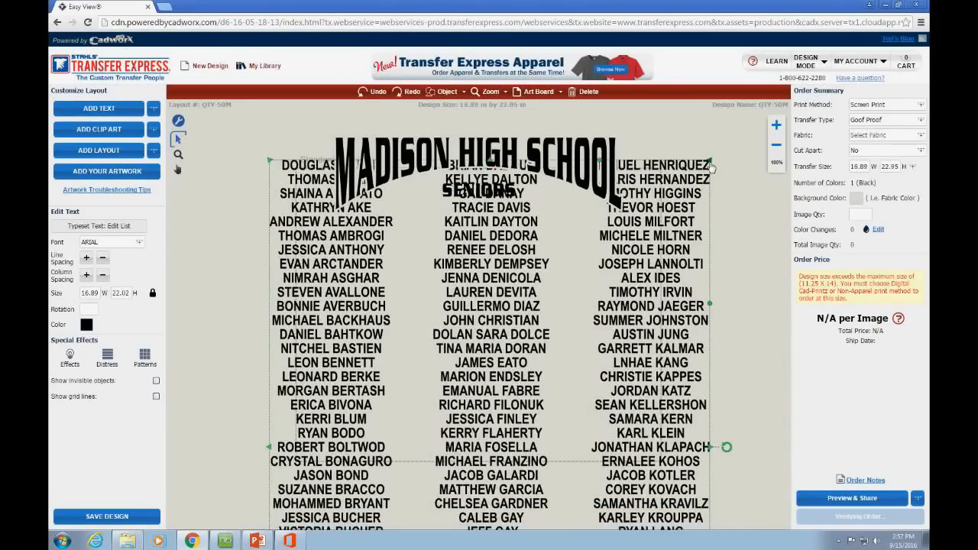
drag(710, 160, 581, 322)
drag(557, 360, 612, 277)
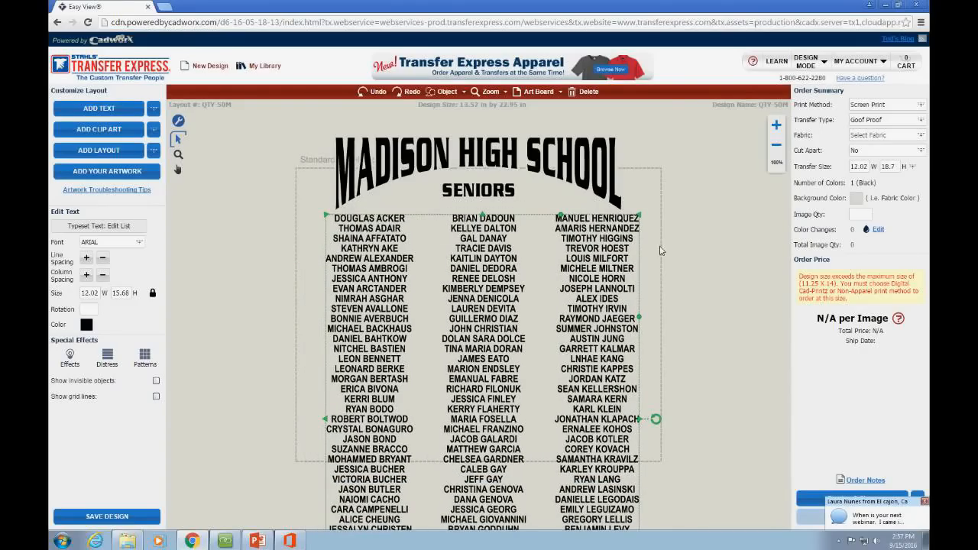
drag(639, 215, 566, 309)
drag(536, 389, 562, 358)
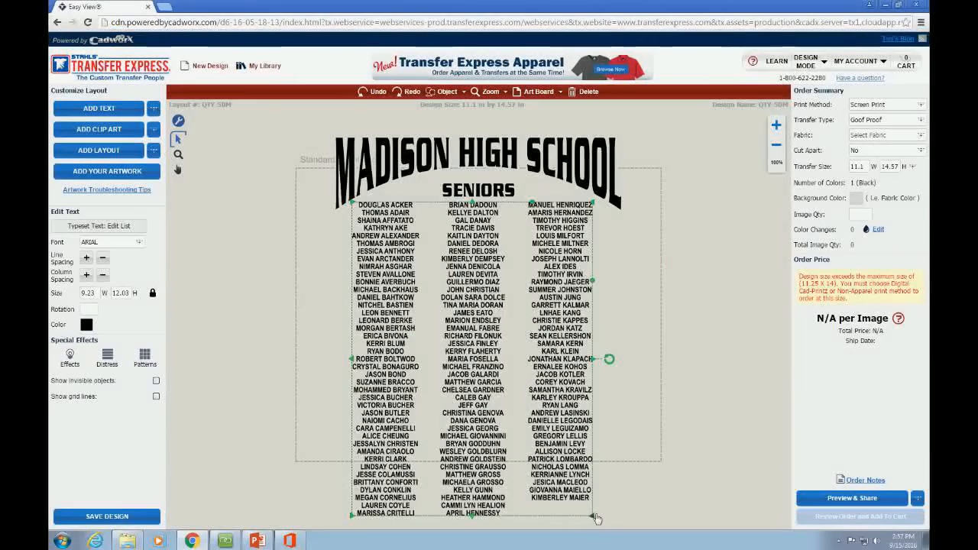
drag(596, 518, 544, 449)
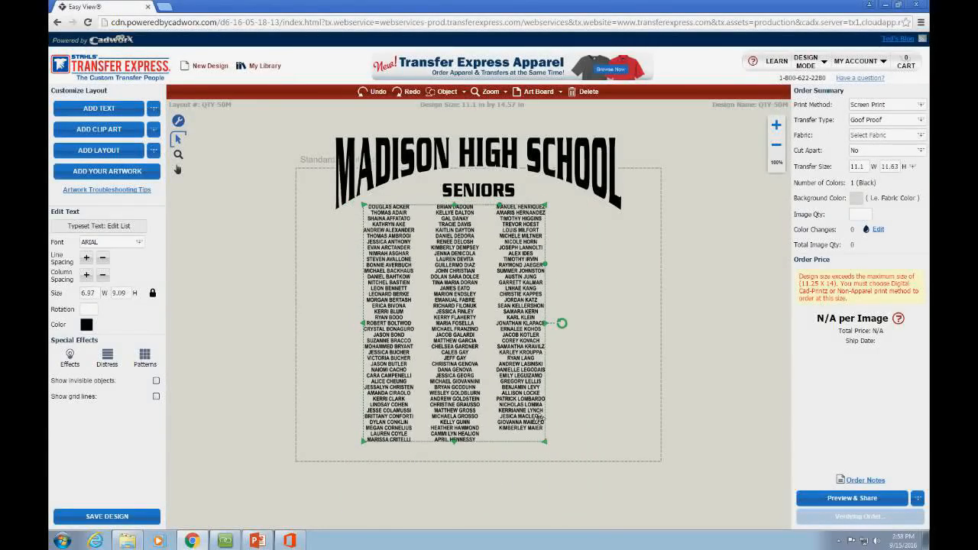
drag(548, 445, 626, 508)
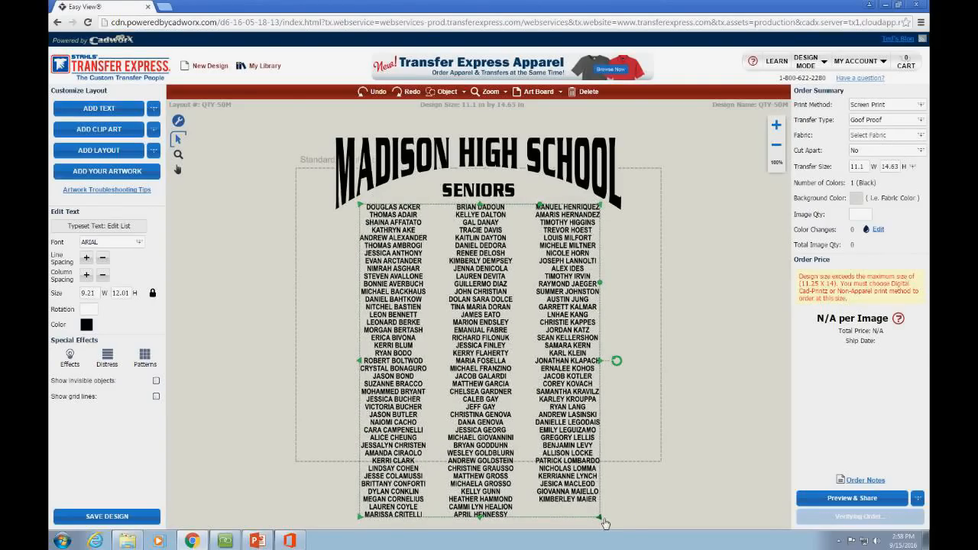
drag(604, 522, 542, 417)
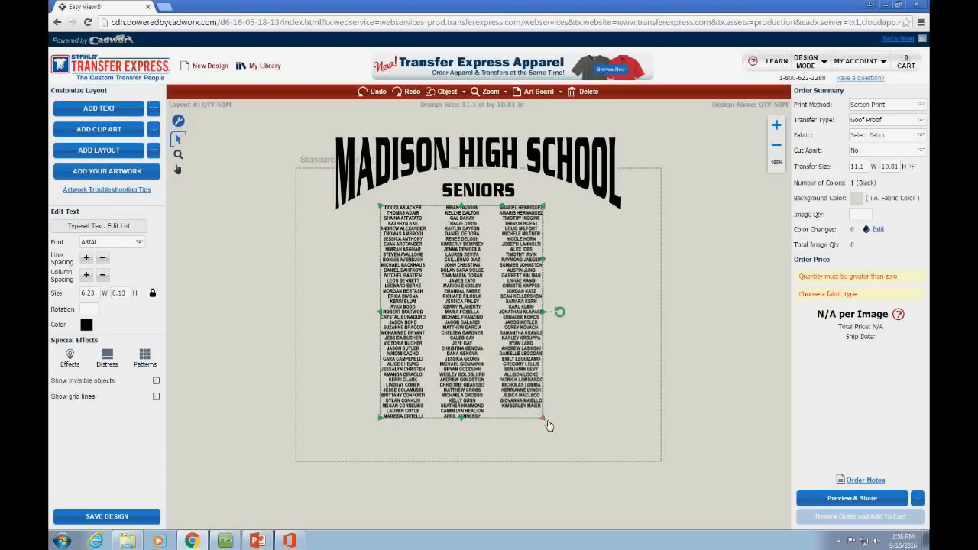
drag(543, 419, 625, 485)
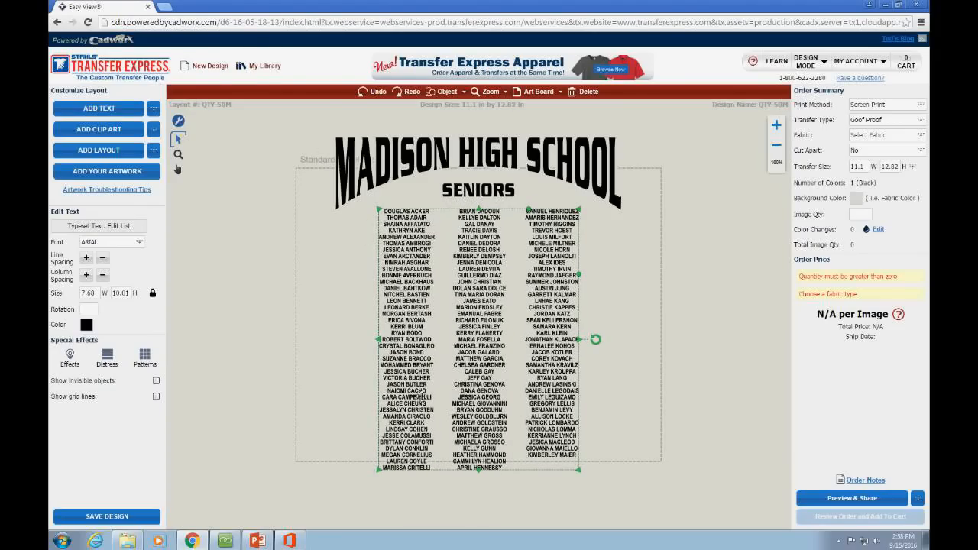
drag(578, 469, 583, 476)
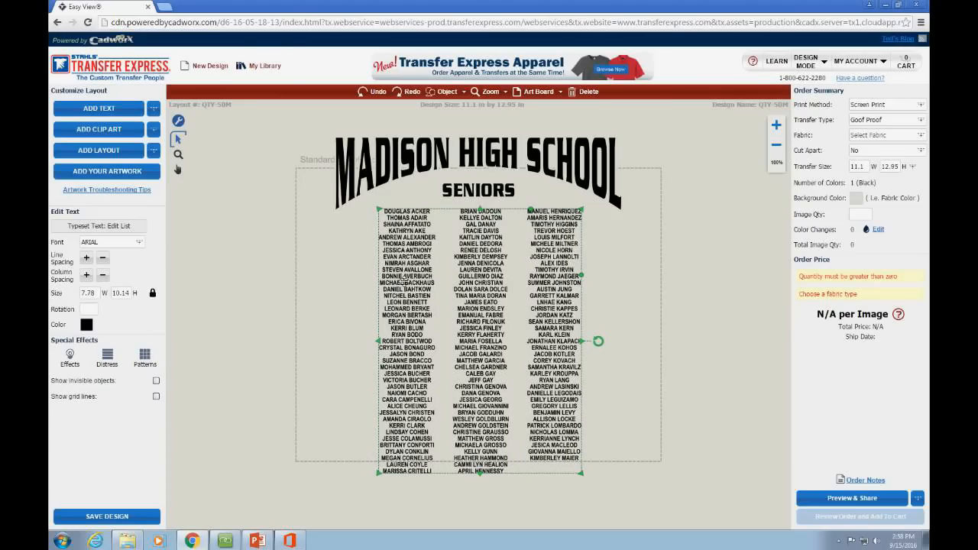
Step: Fine-tune the names block's scale to 7.65 by 9.98 inches
click(331, 290)
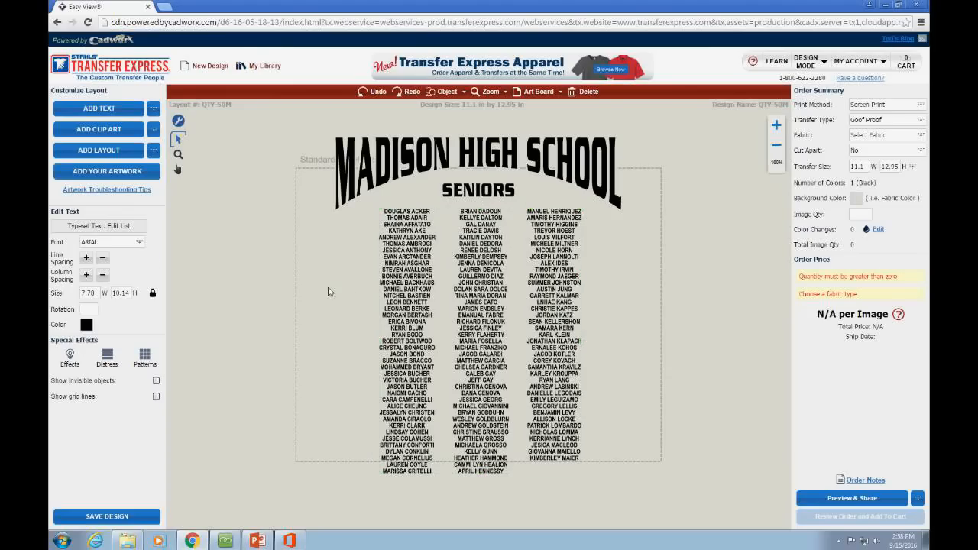
click(416, 287)
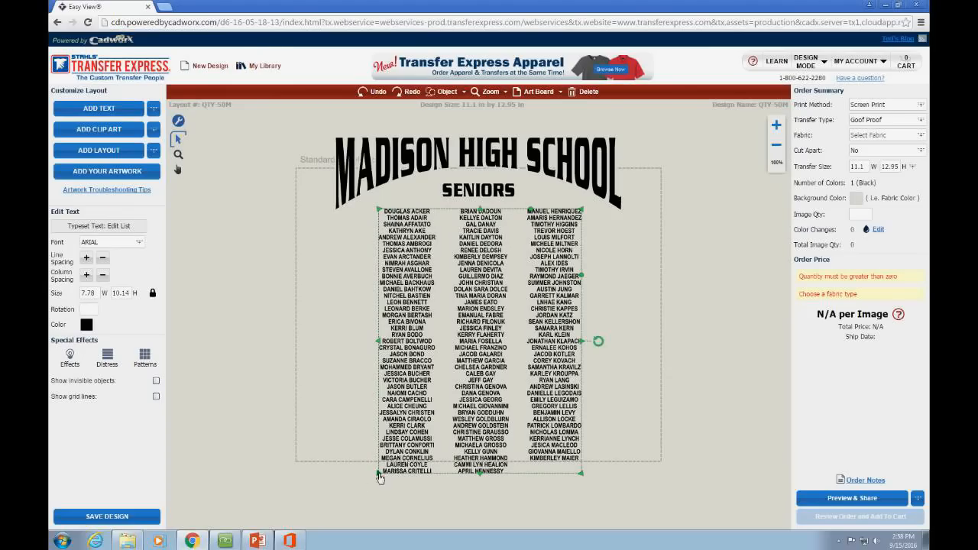
drag(380, 478, 386, 467)
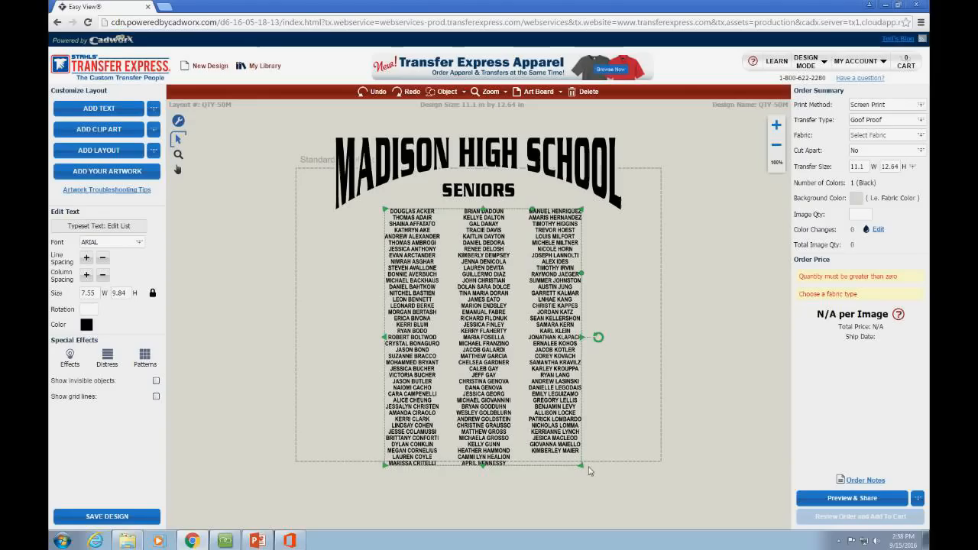
mouse_move(577, 468)
mouse_down()
mouse_move(595, 487)
mouse_move(582, 463)
mouse_move(590, 474)
mouse_up()
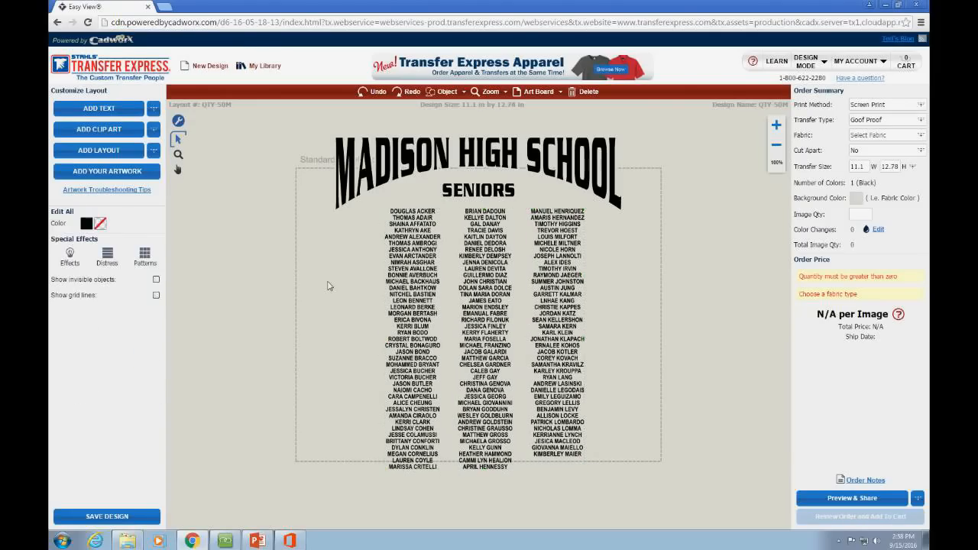
click(361, 269)
click(424, 248)
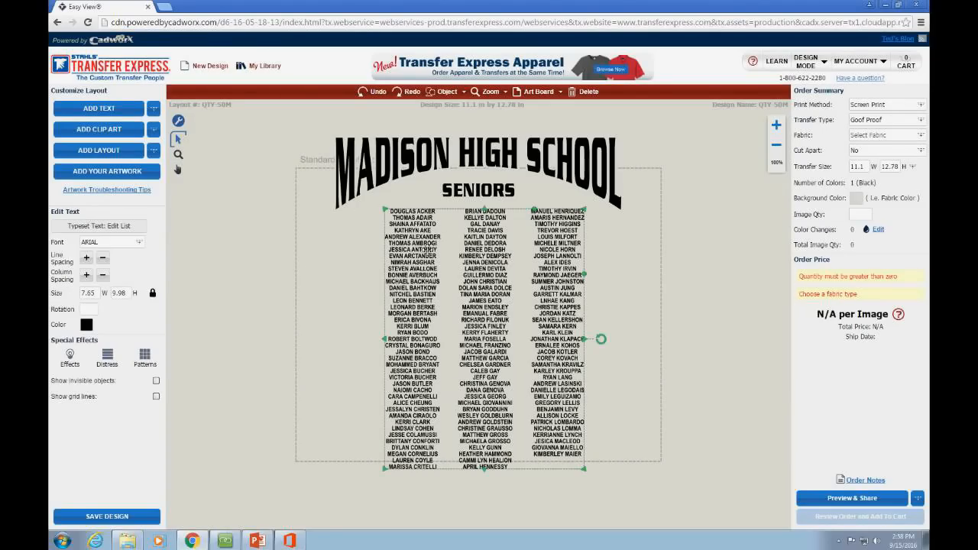
Step: Increase the name rows' line spacing twice, so the columns measure 7.6 by 10.51 inches
click(88, 260)
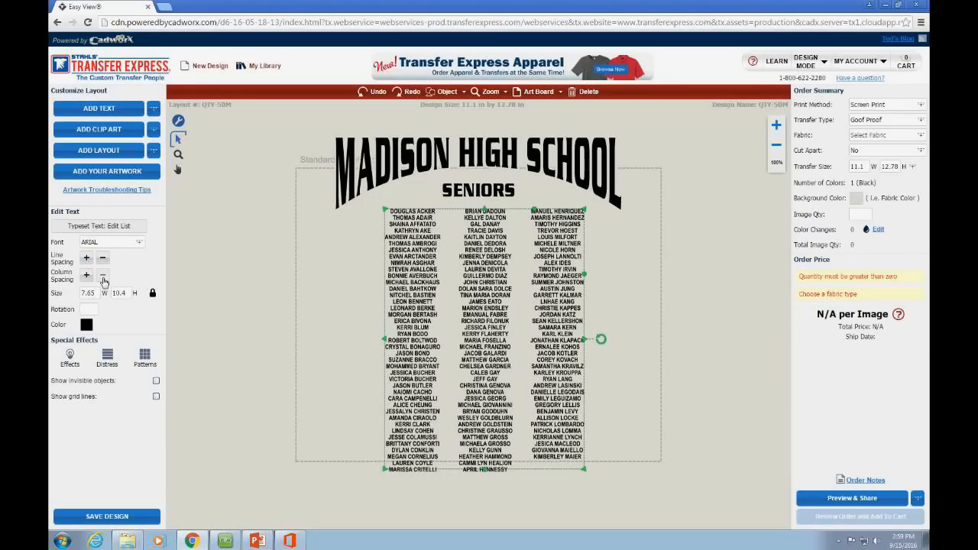
click(87, 278)
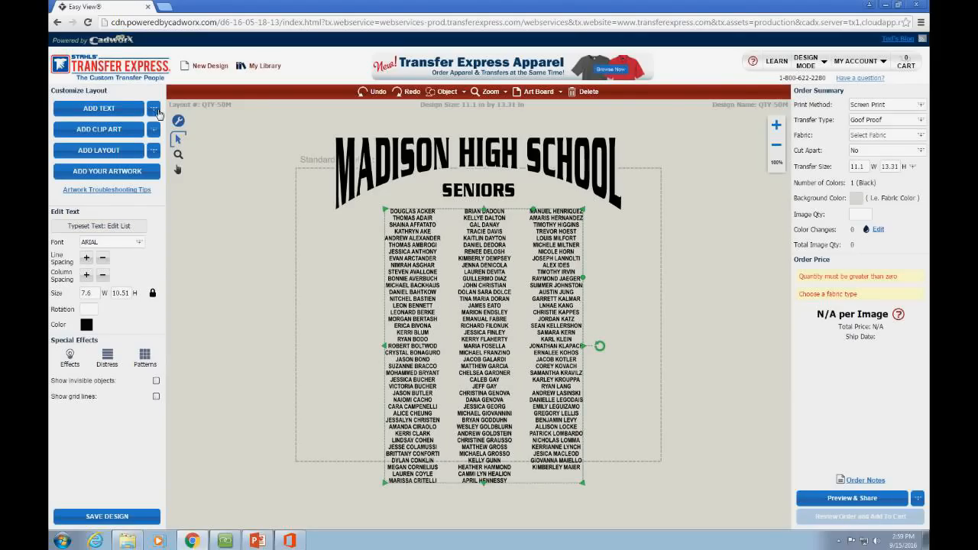
click(157, 112)
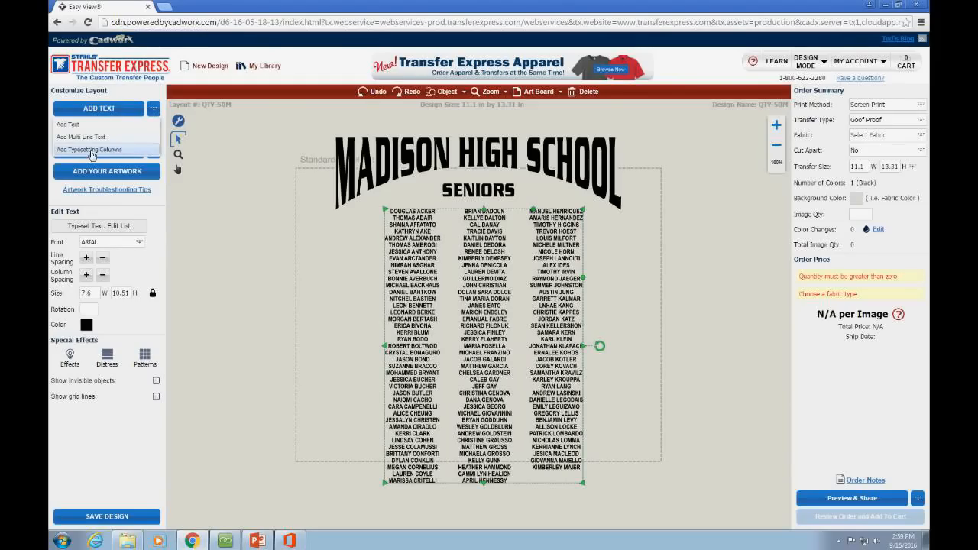
click(90, 151)
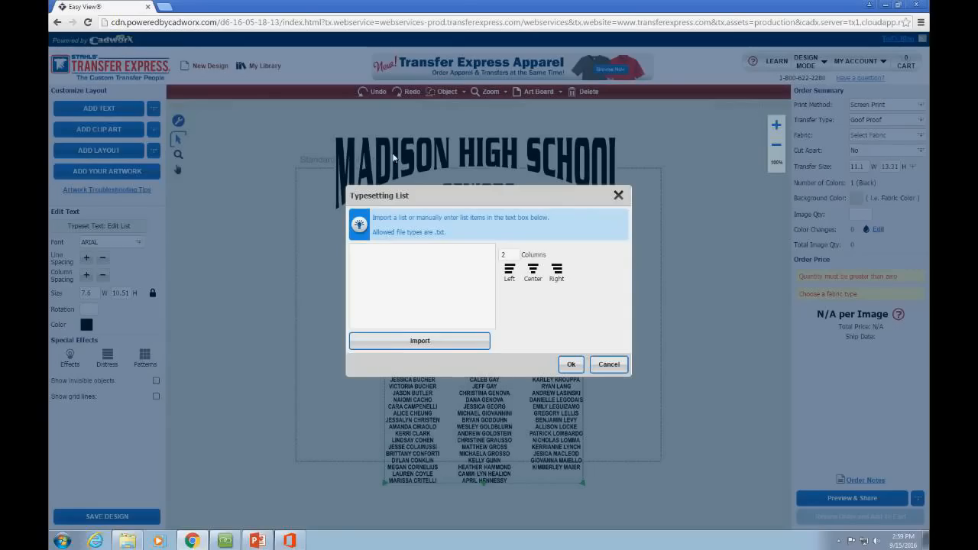
click(609, 364)
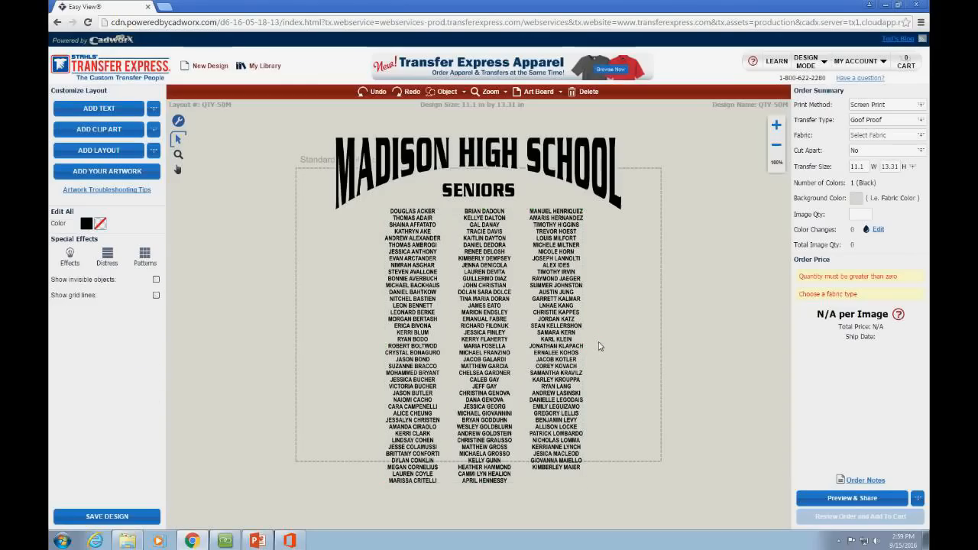